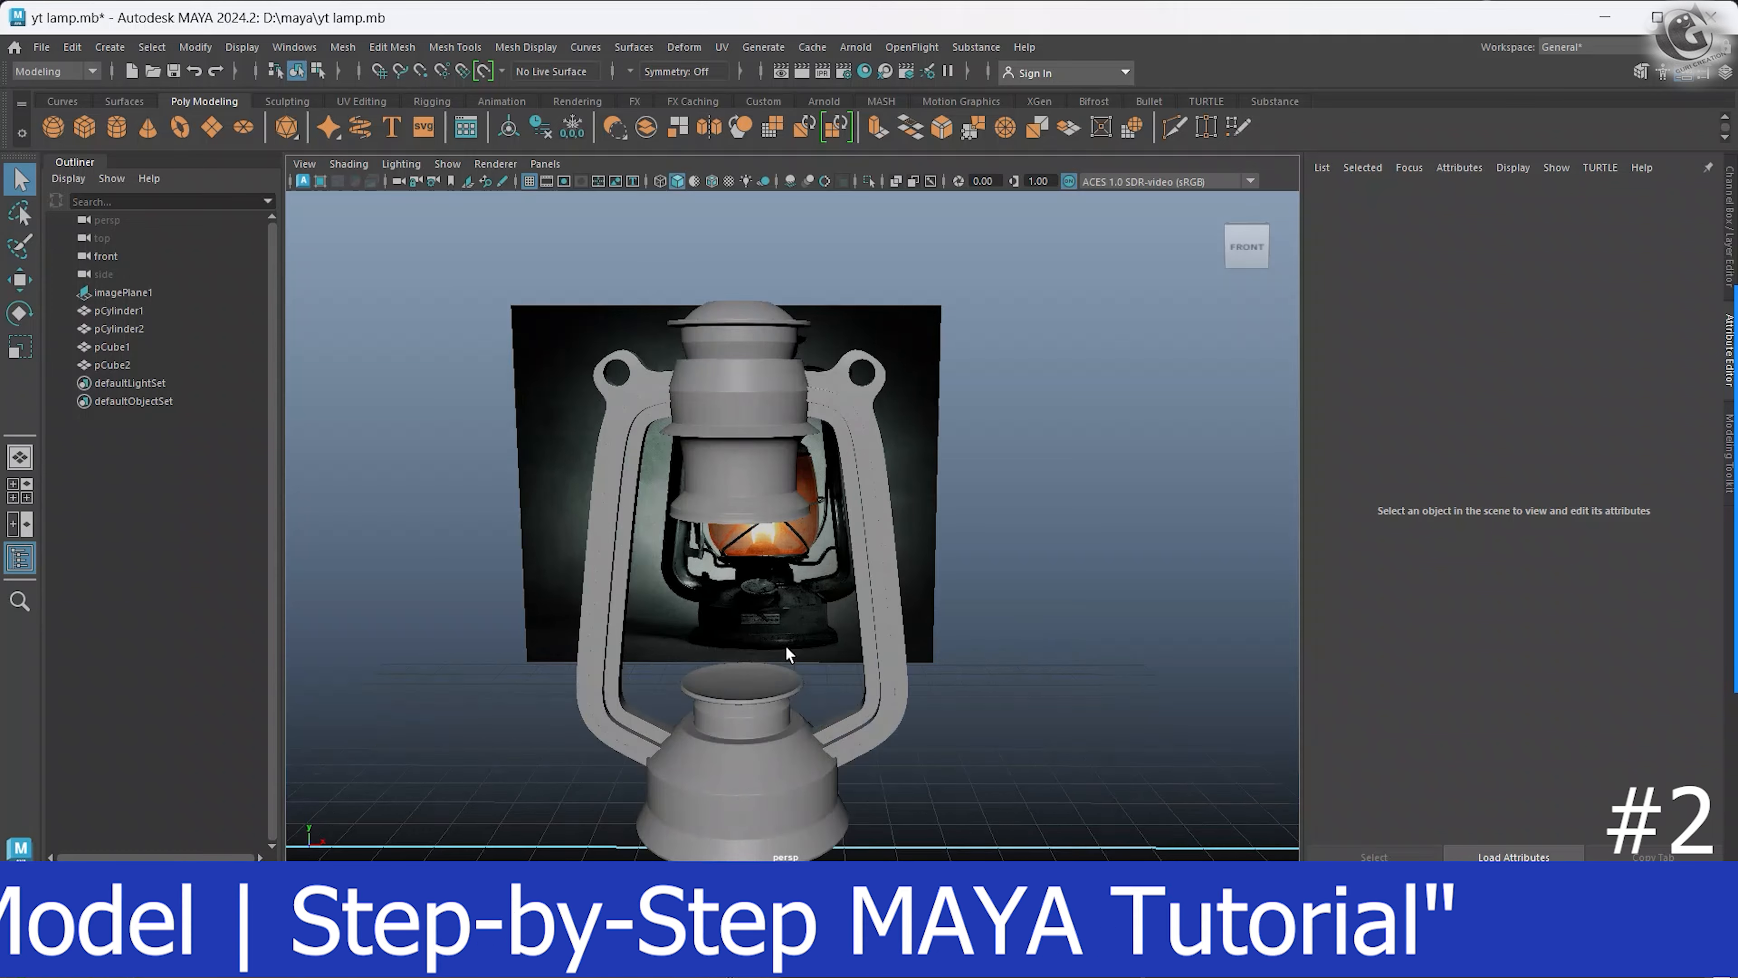
Examine the lantern model in perspective and compare it with the reference image in the front view, especially around the glass globe
{"action": "left_click_drag", "start_coordinate": [741, 676], "coordinate": [695, 619], "text": "alt"}
{"action": "scroll", "coordinate": [787, 681], "scroll_direction": "up", "scroll_amount": 5}
{"action": "scroll", "coordinate": [696, 619], "scroll_direction": "up", "scroll_amount": 1}
{"action": "scroll", "coordinate": [697, 631], "scroll_direction": "down", "scroll_amount": 6}
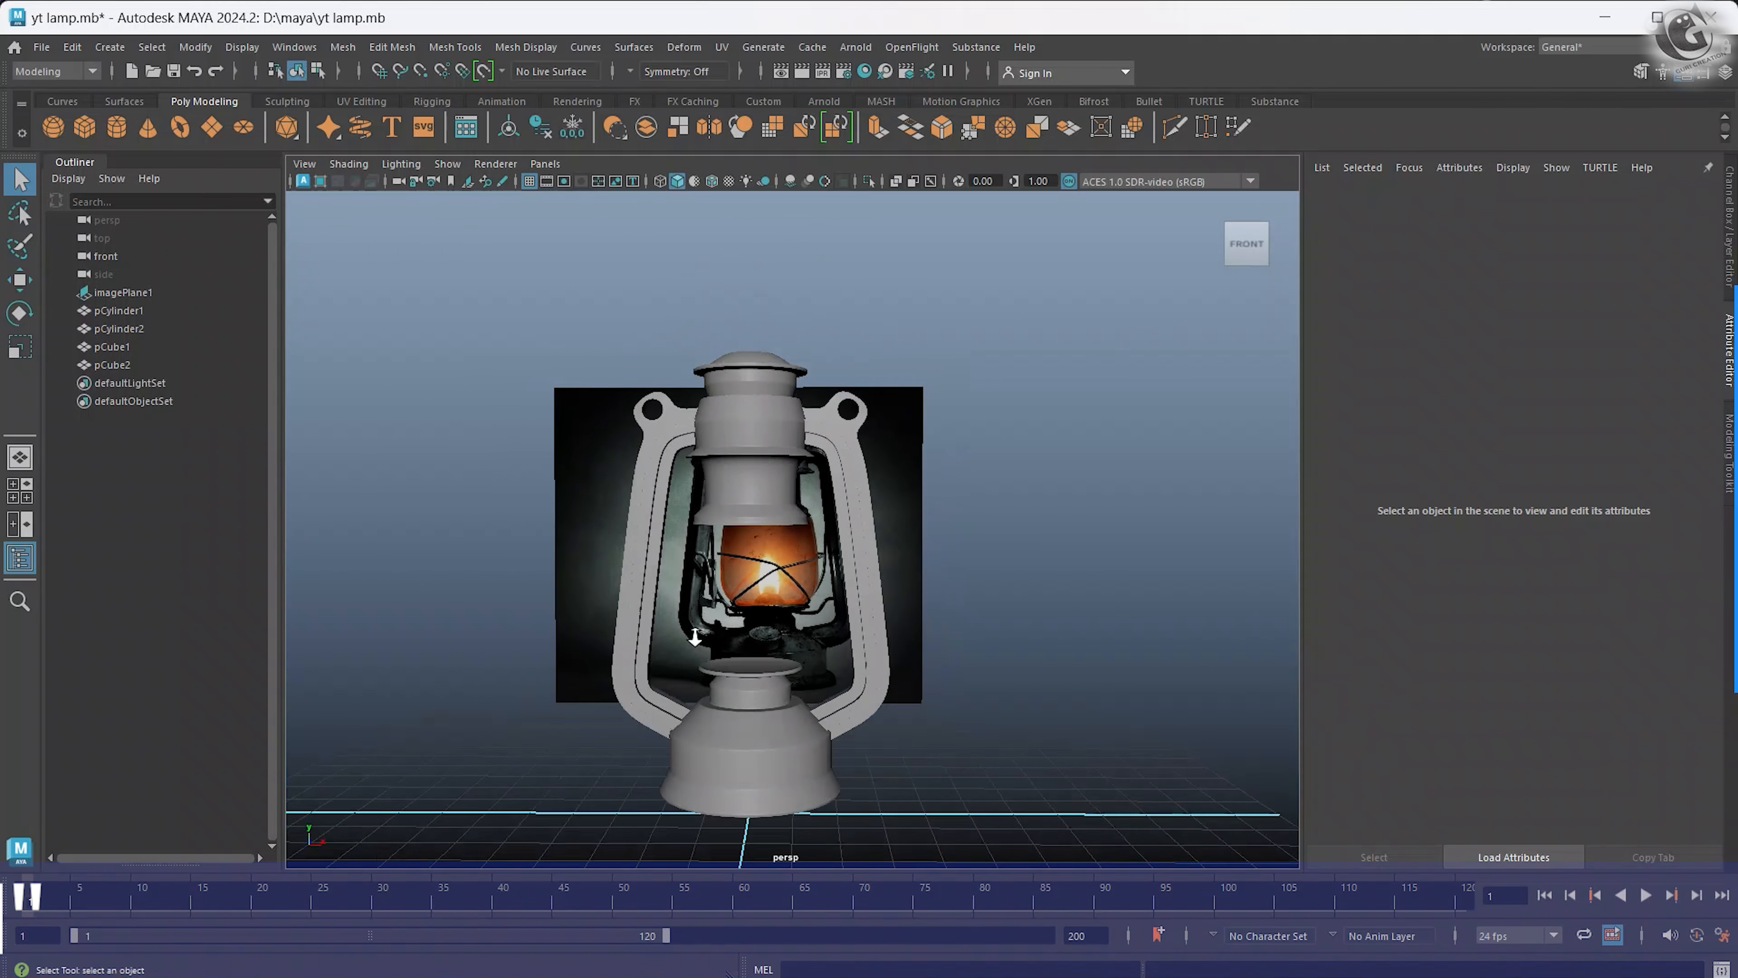
{"action": "key", "text": "space"}
{"action": "key", "text": "space"}
{"action": "scroll", "coordinate": [699, 482], "scroll_direction": "up", "scroll_amount": 4}
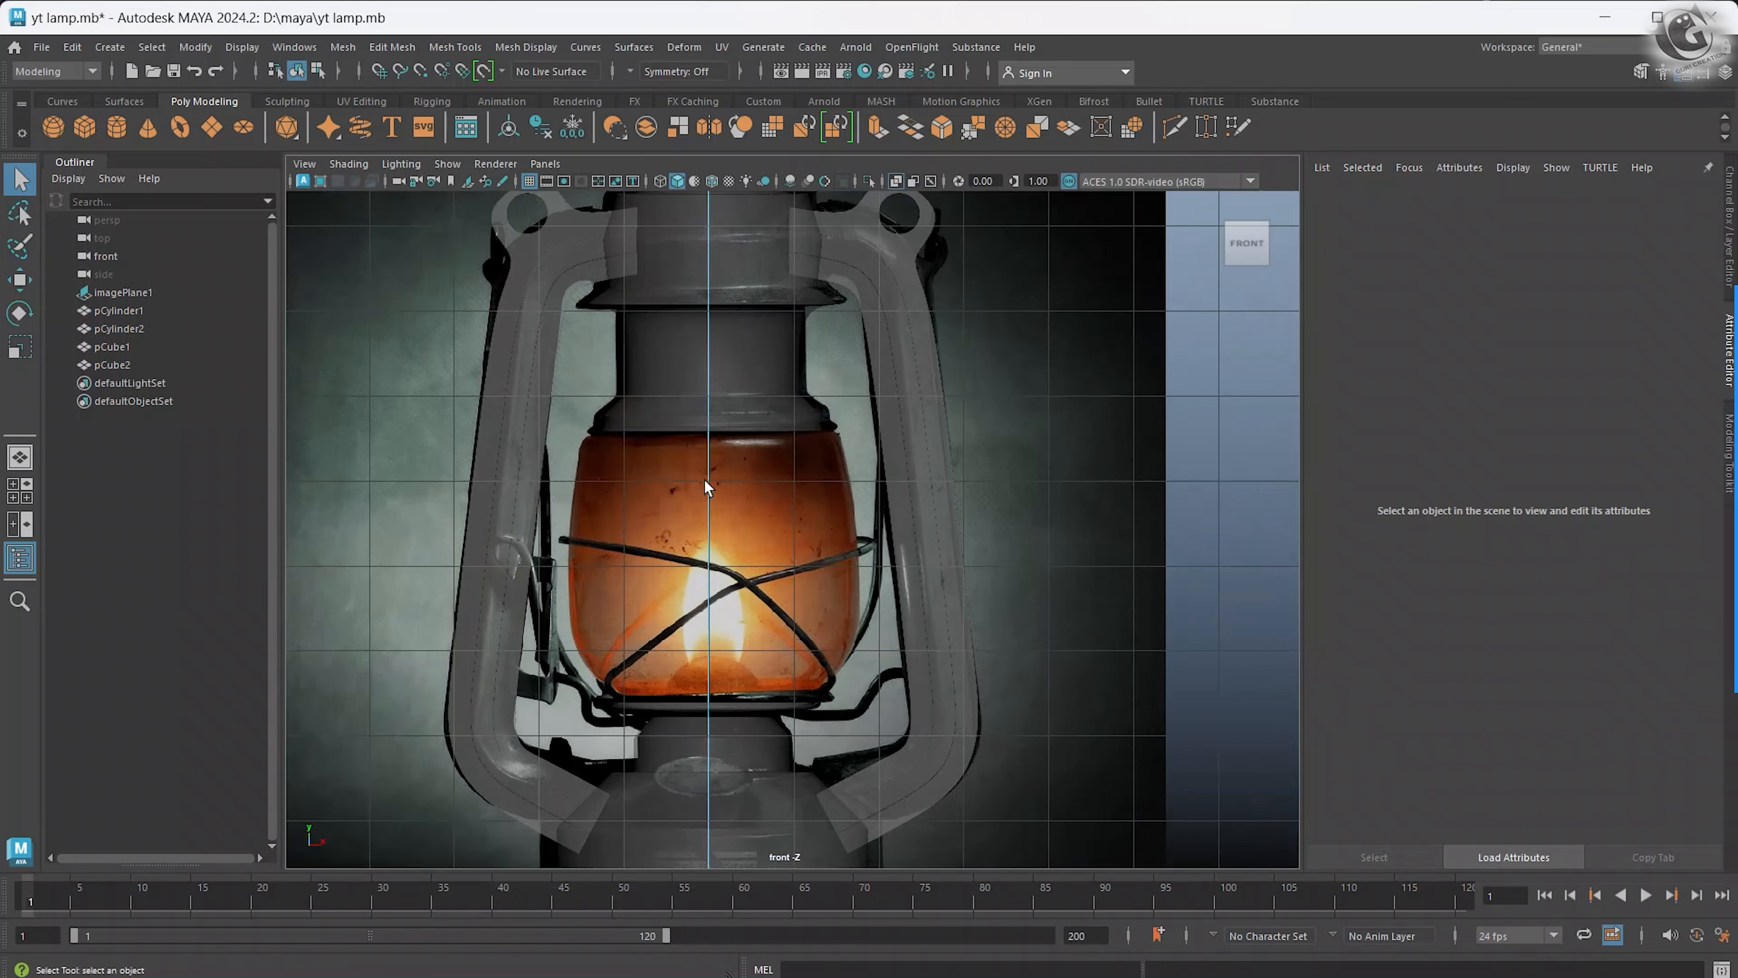
{"action": "scroll", "coordinate": [846, 545], "scroll_direction": "down", "scroll_amount": 4}
{"action": "scroll", "coordinate": [768, 529], "scroll_direction": "up", "scroll_amount": 3}
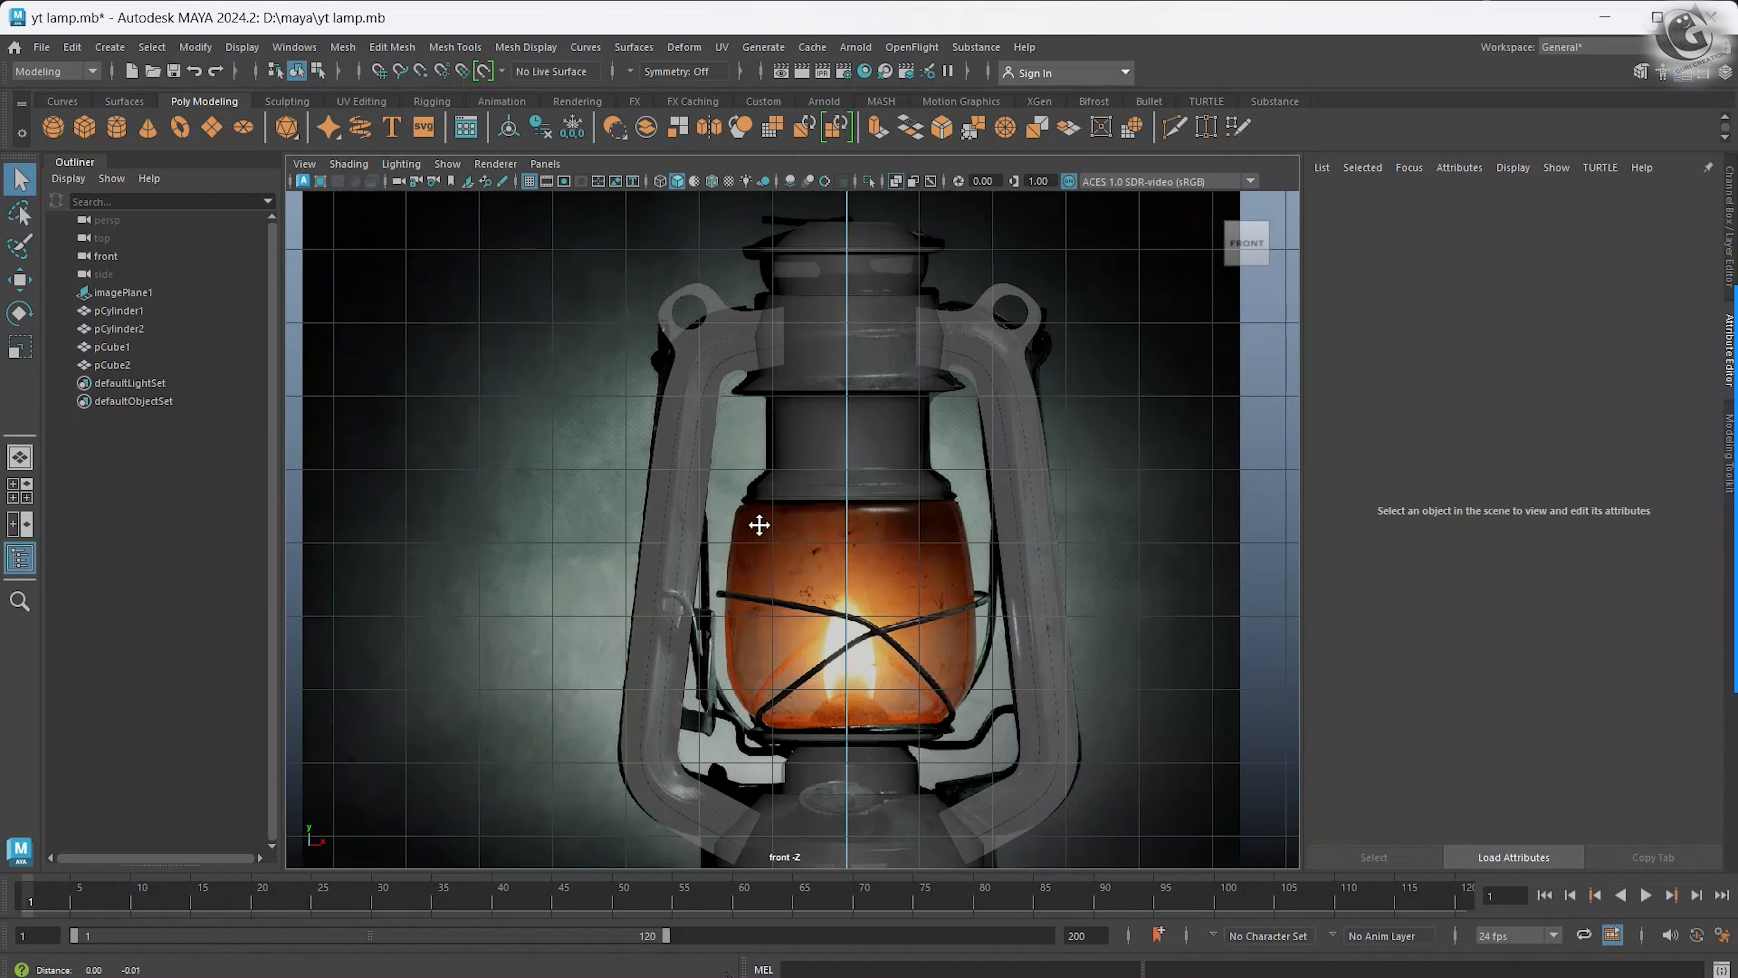
{"action": "middle_click_drag", "start_coordinate": [758, 534], "coordinate": [752, 444], "text": "alt"}
{"action": "scroll", "coordinate": [766, 487], "scroll_direction": "down", "scroll_amount": 4}
{"action": "scroll", "coordinate": [778, 524], "scroll_direction": "up", "scroll_amount": 6}
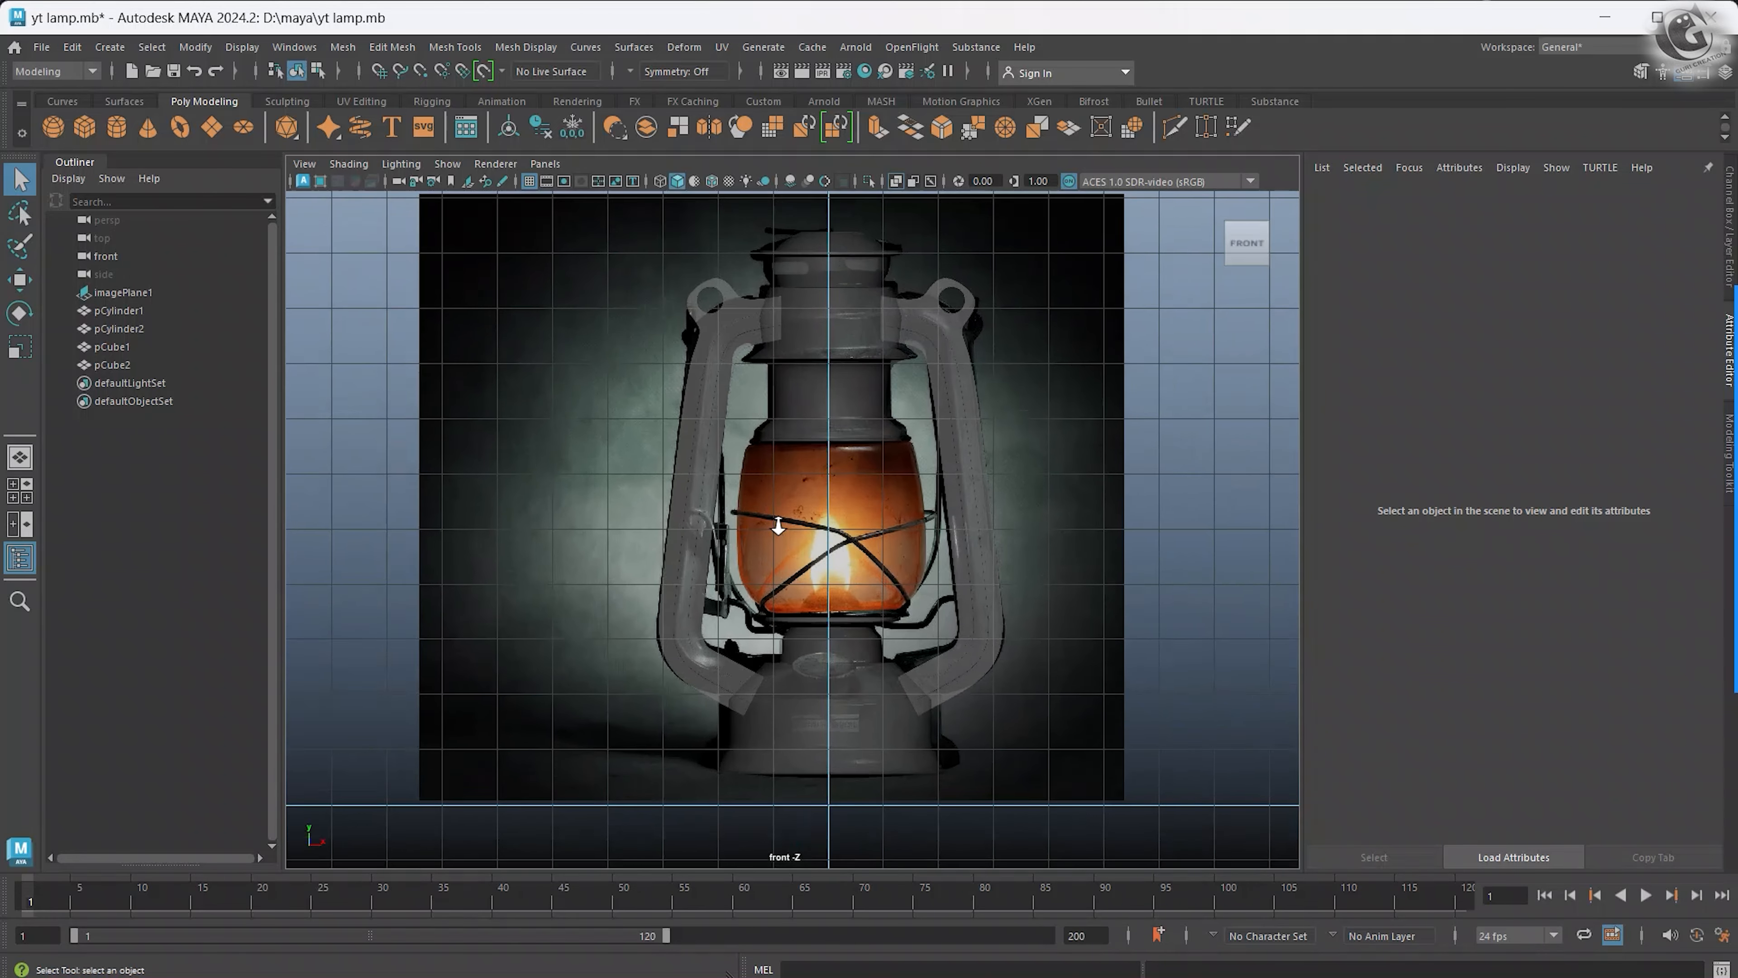
{"action": "scroll", "coordinate": [797, 548], "scroll_direction": "down", "scroll_amount": 3}
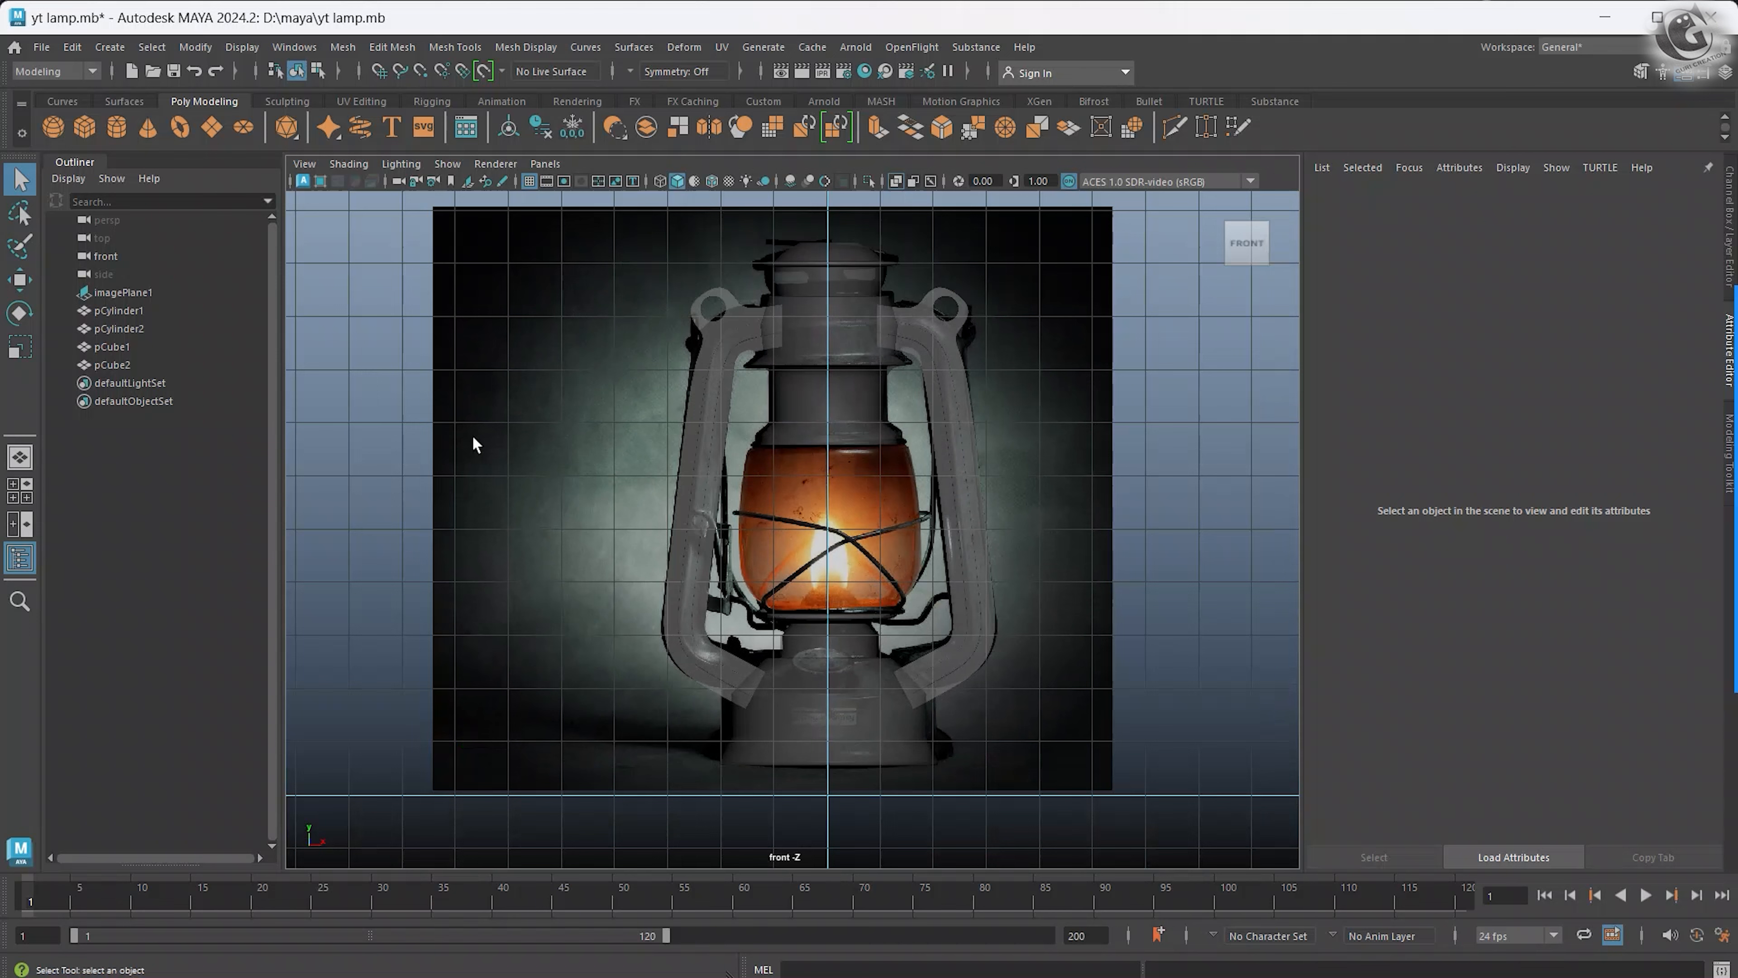
Create a polygon sphere, scale it uniformly to about 1.8 and place it over the lantern's glass at about Y 5.06
{"action": "left_click", "coordinate": [53, 127]}
{"action": "scroll", "coordinate": [779, 596], "scroll_direction": "down", "scroll_amount": 2}
{"action": "key", "text": "w"}
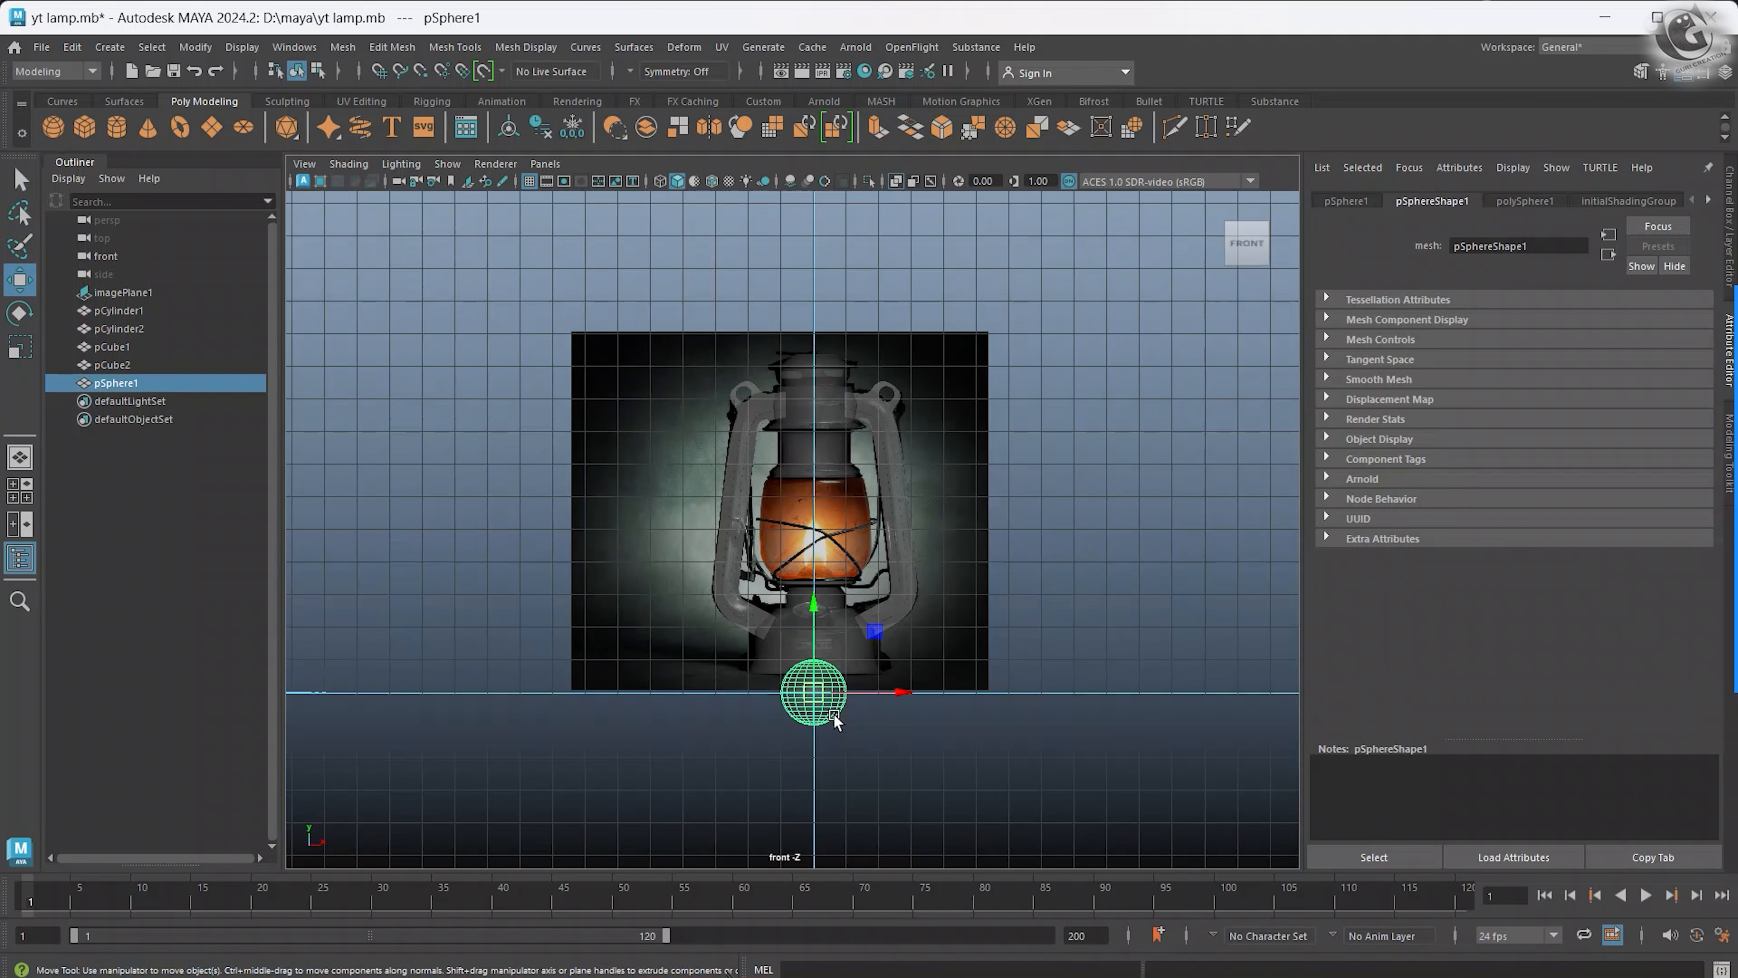
{"action": "left_click_drag", "start_coordinate": [817, 632], "coordinate": [864, 506]}
{"action": "scroll", "coordinate": [815, 488], "scroll_direction": "up", "scroll_amount": 2}
{"action": "key", "text": "r"}
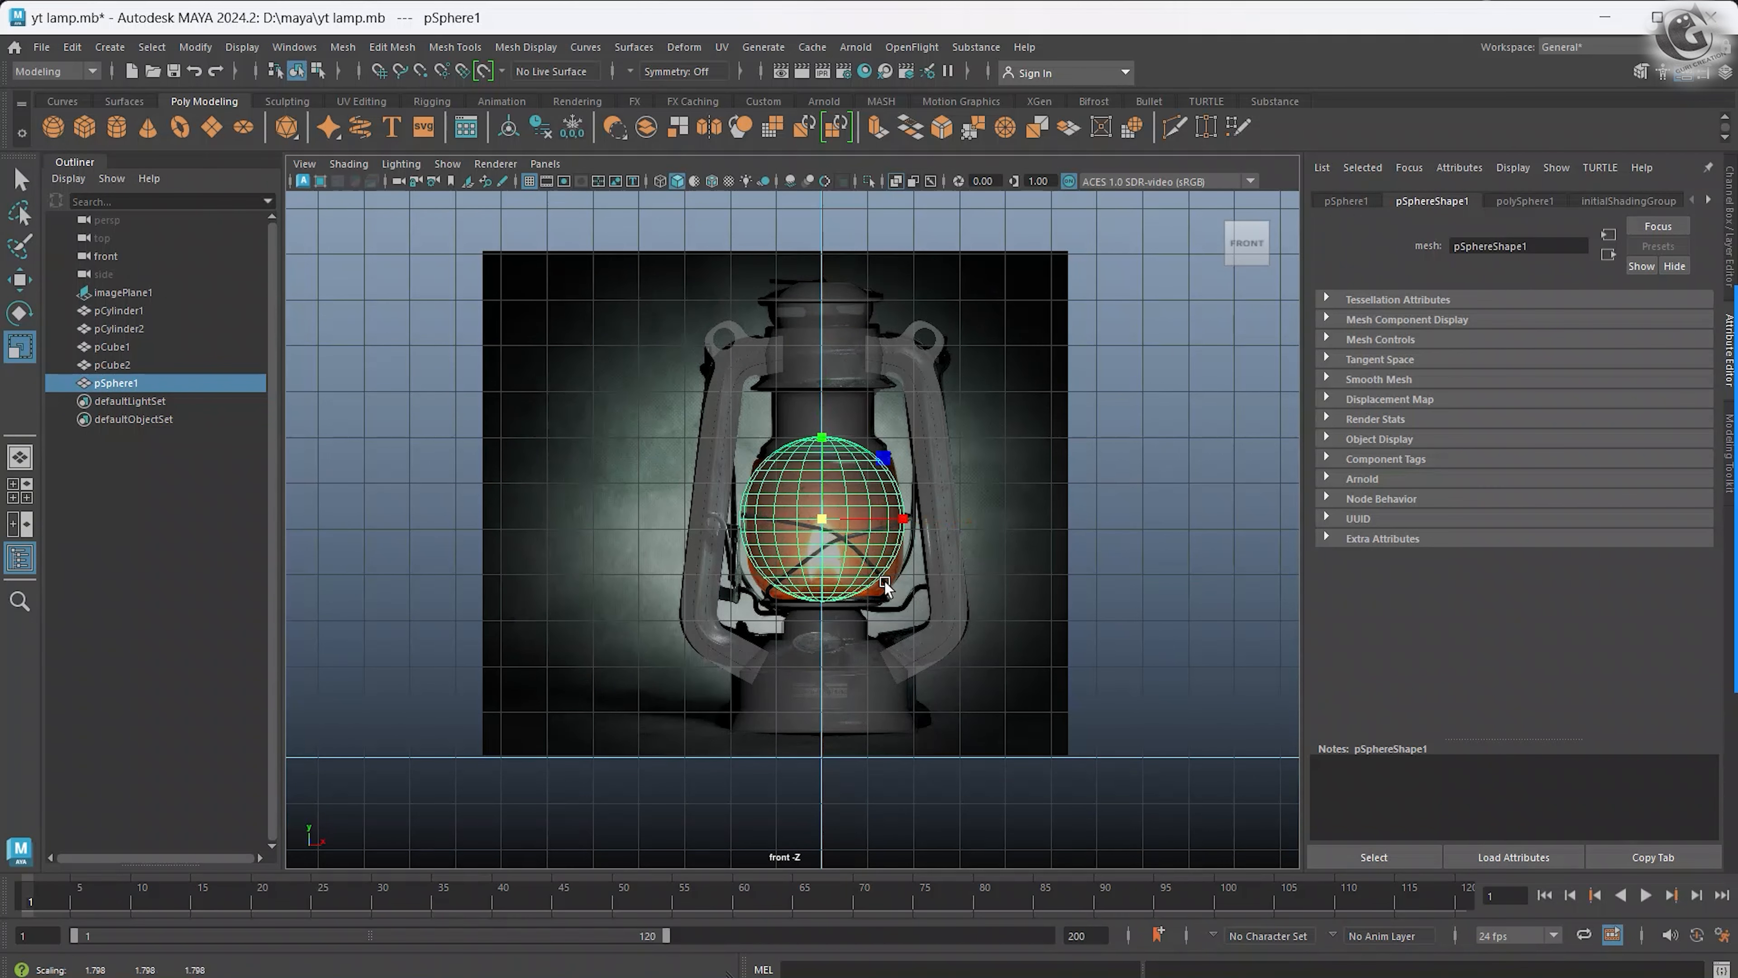
{"action": "left_click_drag", "start_coordinate": [824, 427], "coordinate": [824, 436]}
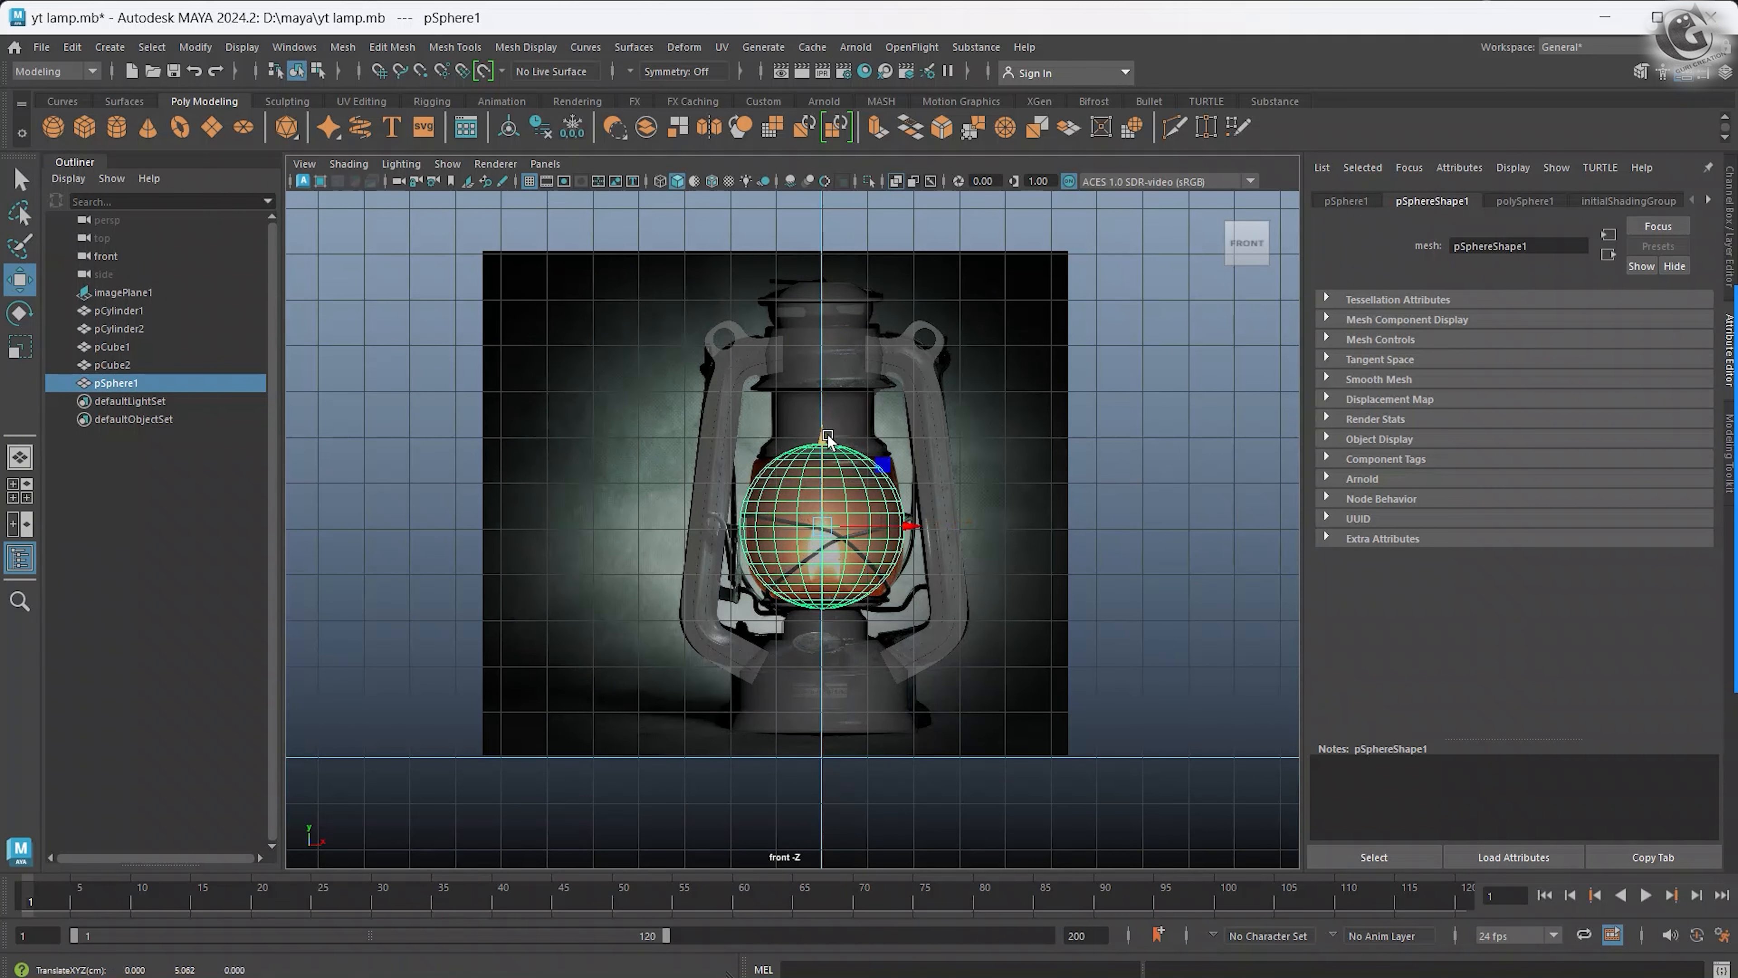
In the perspective view, move the sphere sideways out of the lantern to about X 5.7
{"action": "key", "text": "space"}
{"action": "key", "text": "space"}
{"action": "left_click_drag", "start_coordinate": [827, 574], "coordinate": [1036, 575]}
{"action": "scroll", "coordinate": [972, 581], "scroll_direction": "up", "scroll_amount": 2}
{"action": "middle_click_drag", "start_coordinate": [970, 577], "coordinate": [765, 529], "text": "alt"}
{"action": "scroll", "coordinate": [752, 603], "scroll_direction": "up", "scroll_amount": 2}
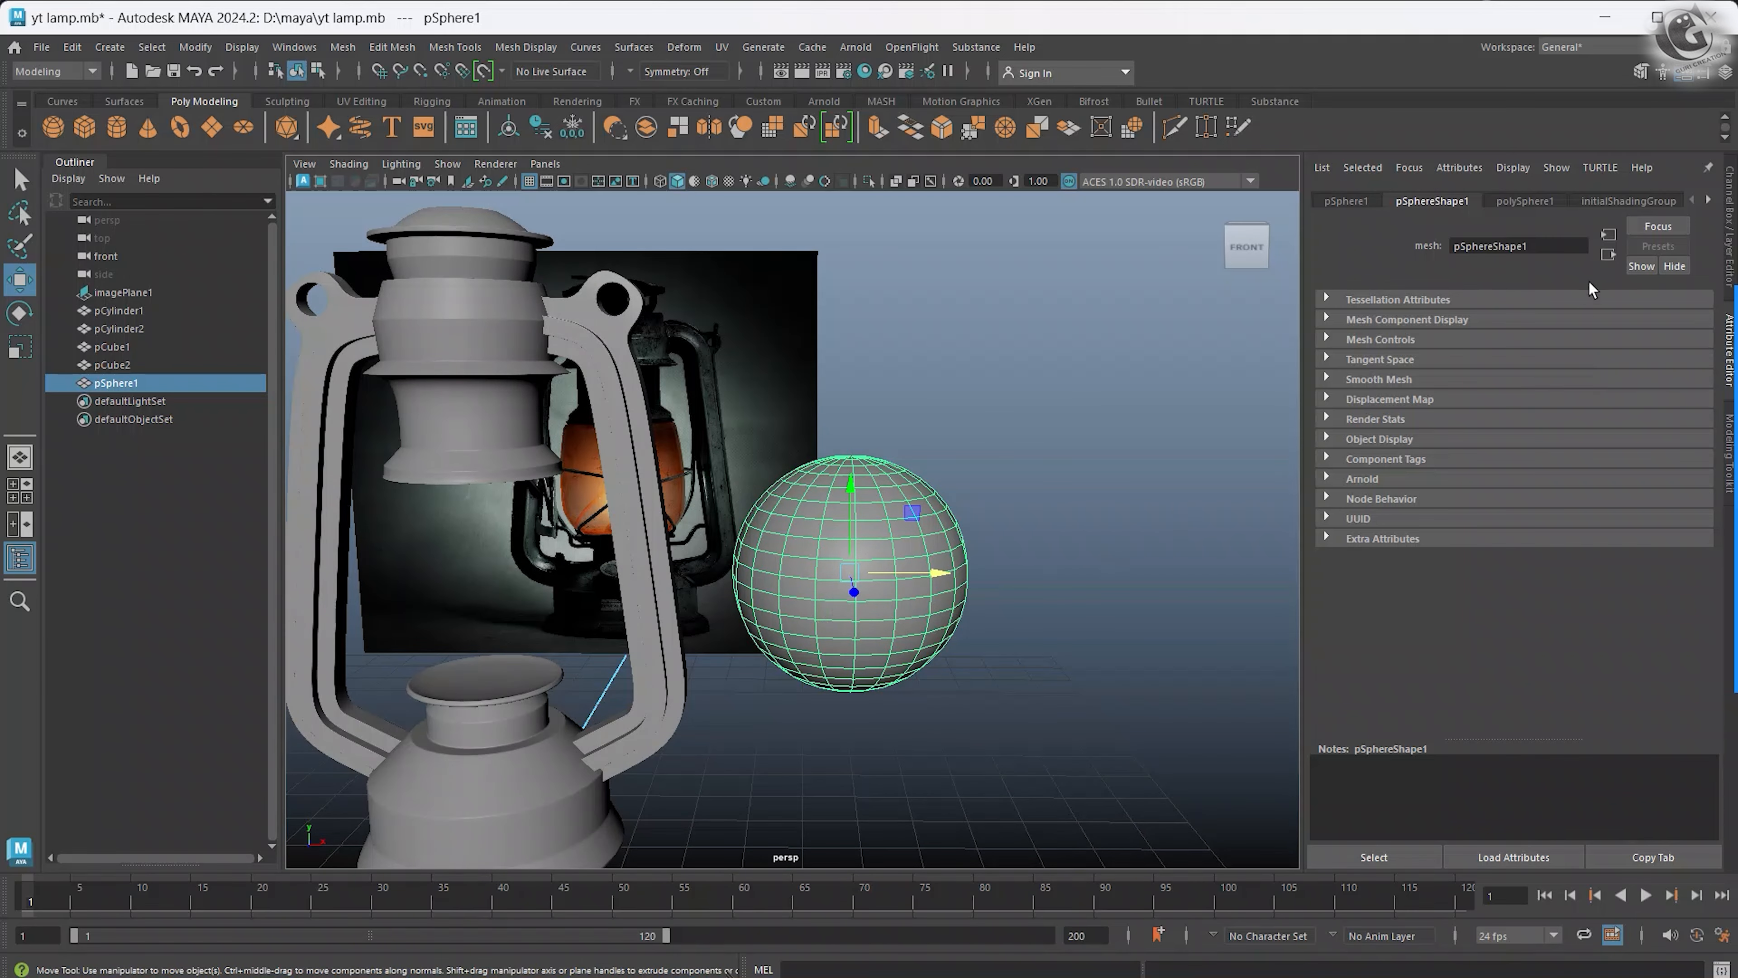
Set the sphere's axis and height subdivisions to 12
{"action": "left_click", "coordinate": [1731, 236]}
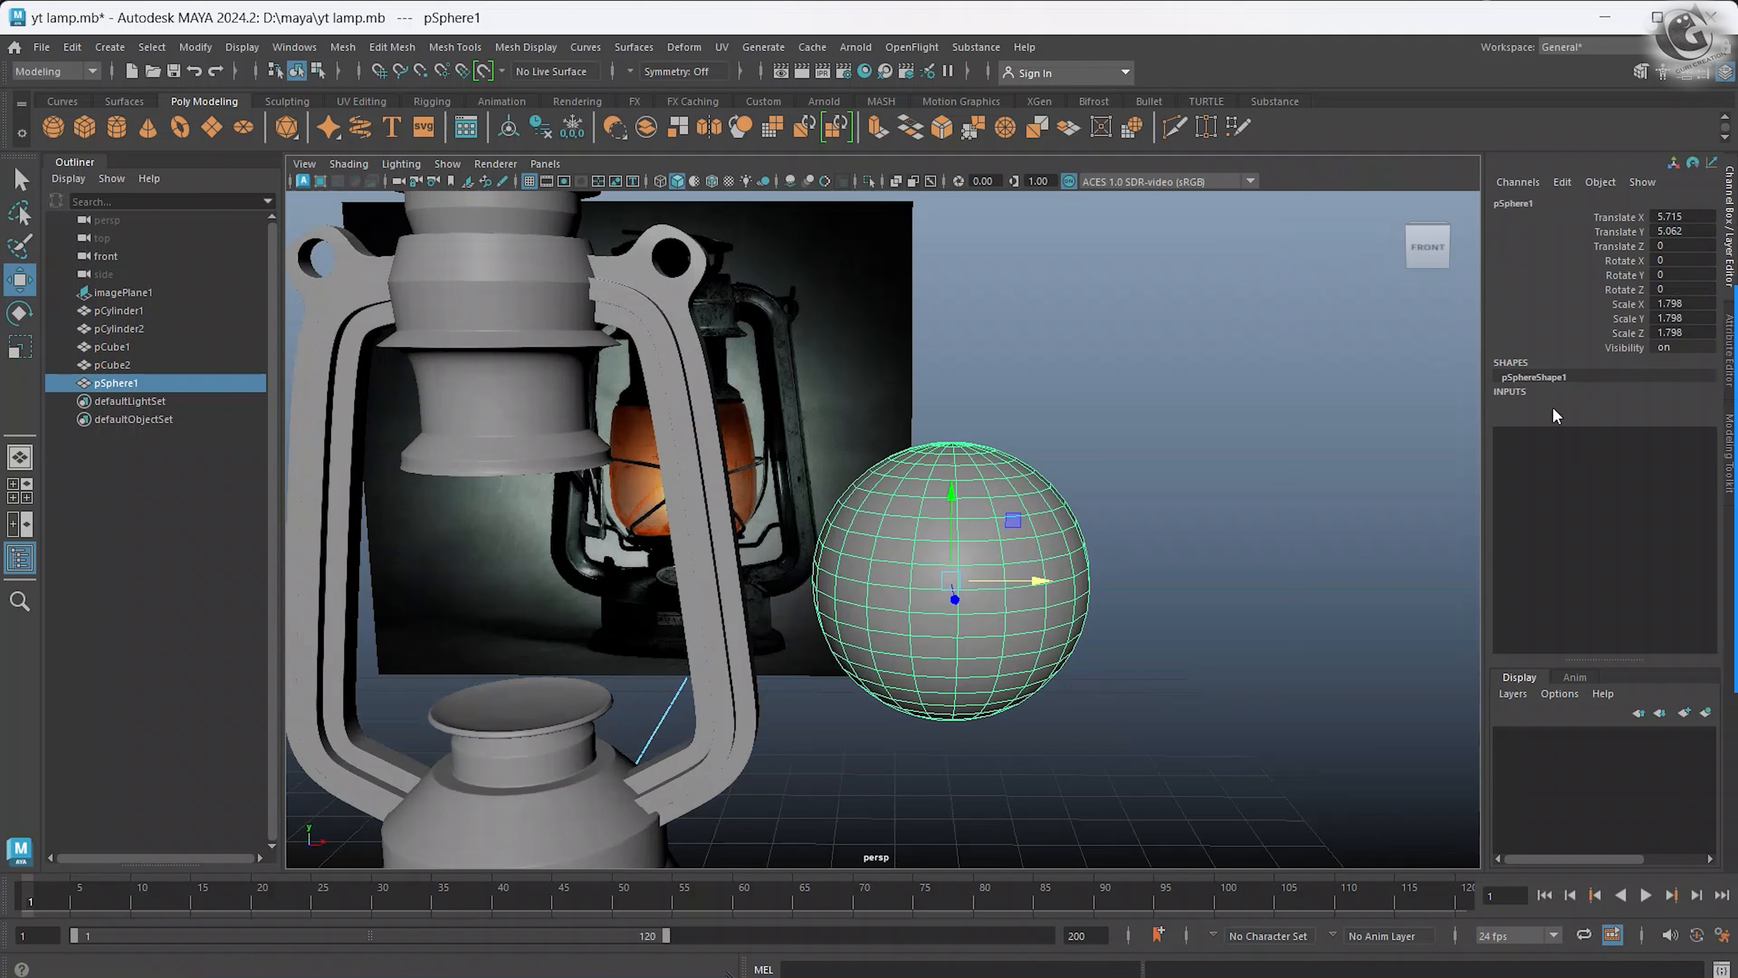
{"action": "left_click", "coordinate": [1553, 409]}
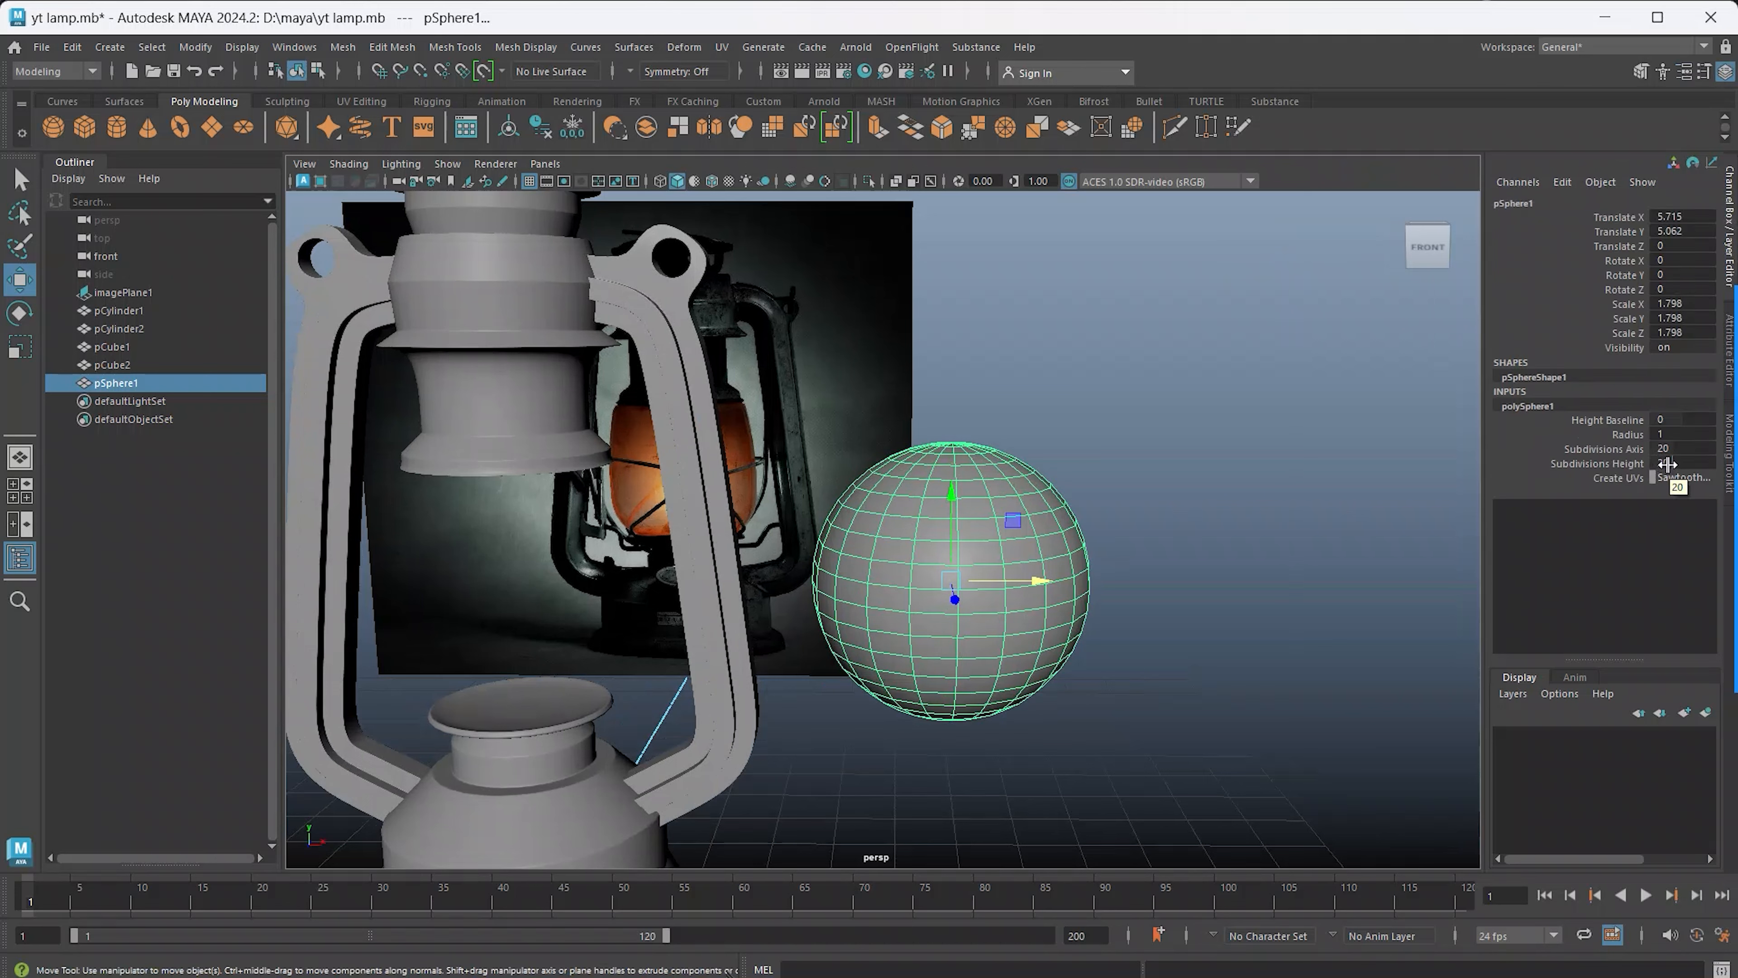
{"action": "mouse_move", "coordinate": [1661, 447]}
{"action": "left_mouse_down", "text": "ctrl"}
{"action": "mouse_move", "coordinate": [1632, 448]}
{"action": "mouse_move", "coordinate": [1669, 458]}
{"action": "left_mouse_up", "text": "ctrl"}
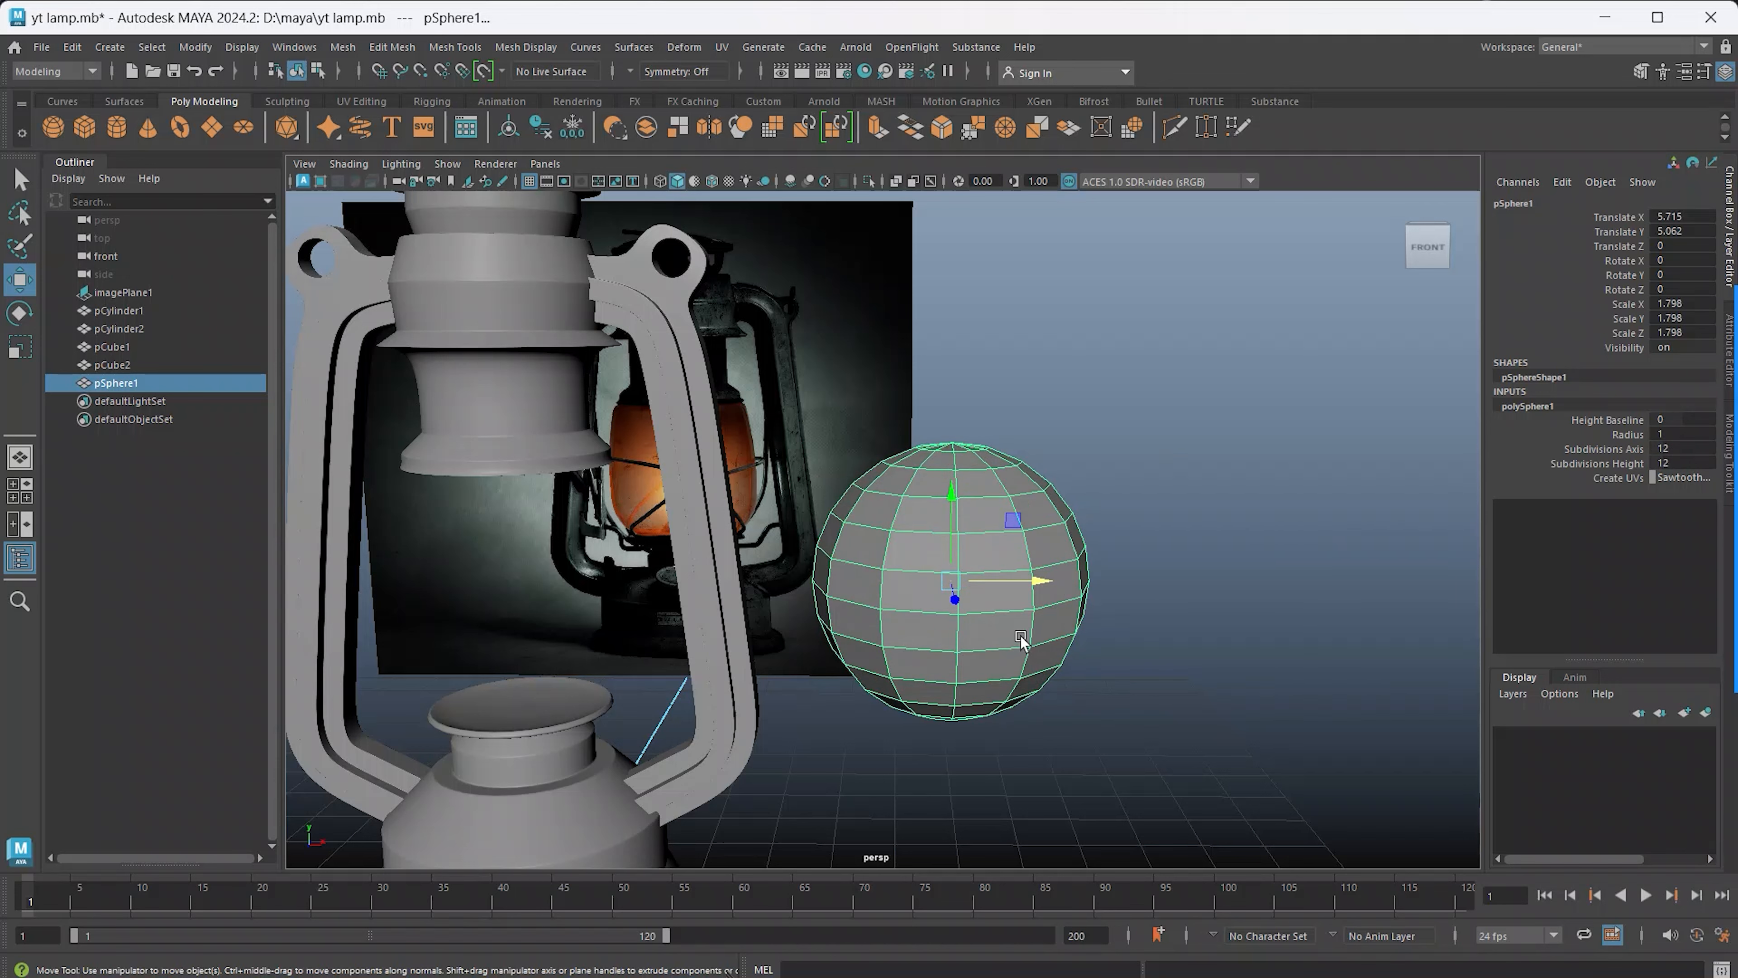
Delete the triangular cap faces around both the top and bottom poles of the sphere
{"action": "mouse_move", "coordinate": [929, 502]}
{"action": "right_mouse_down"}
{"action": "mouse_move", "coordinate": [932, 485]}
{"action": "mouse_move", "coordinate": [942, 509]}
{"action": "right_mouse_up"}
{"action": "left_click_drag", "start_coordinate": [942, 489], "coordinate": [958, 455], "text": "alt"}
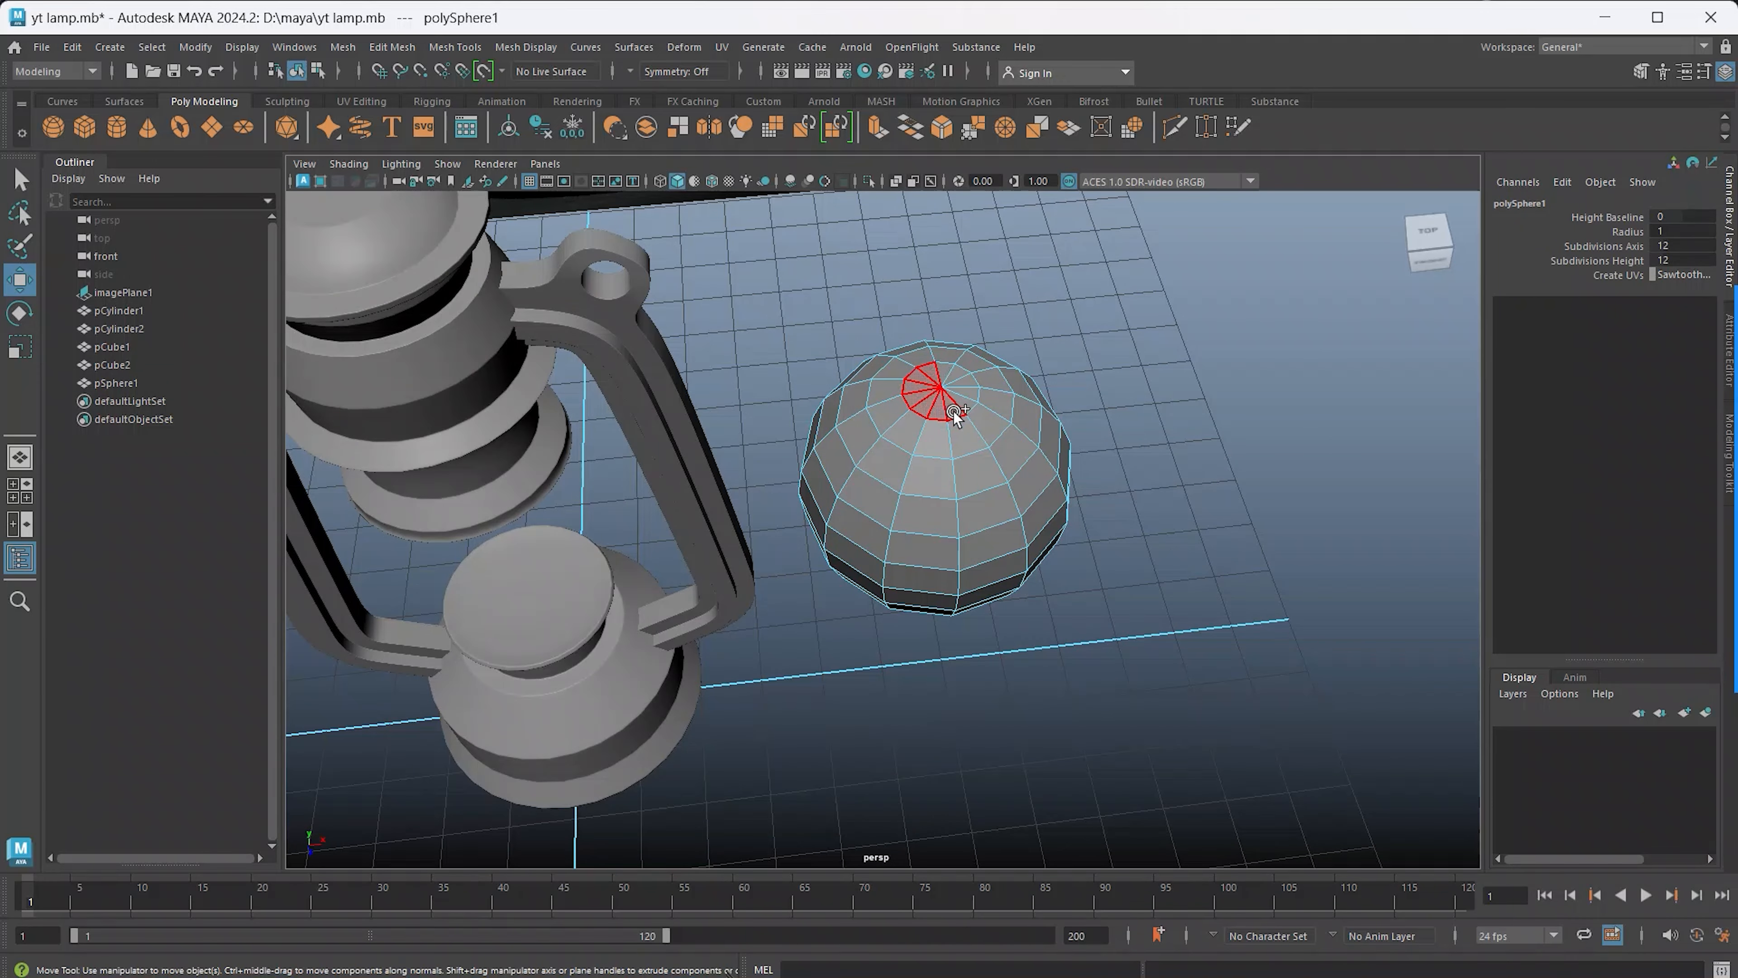
{"action": "left_click", "coordinate": [943, 371]}
{"action": "left_click_drag", "start_coordinate": [974, 499], "coordinate": [970, 363], "text": "alt"}
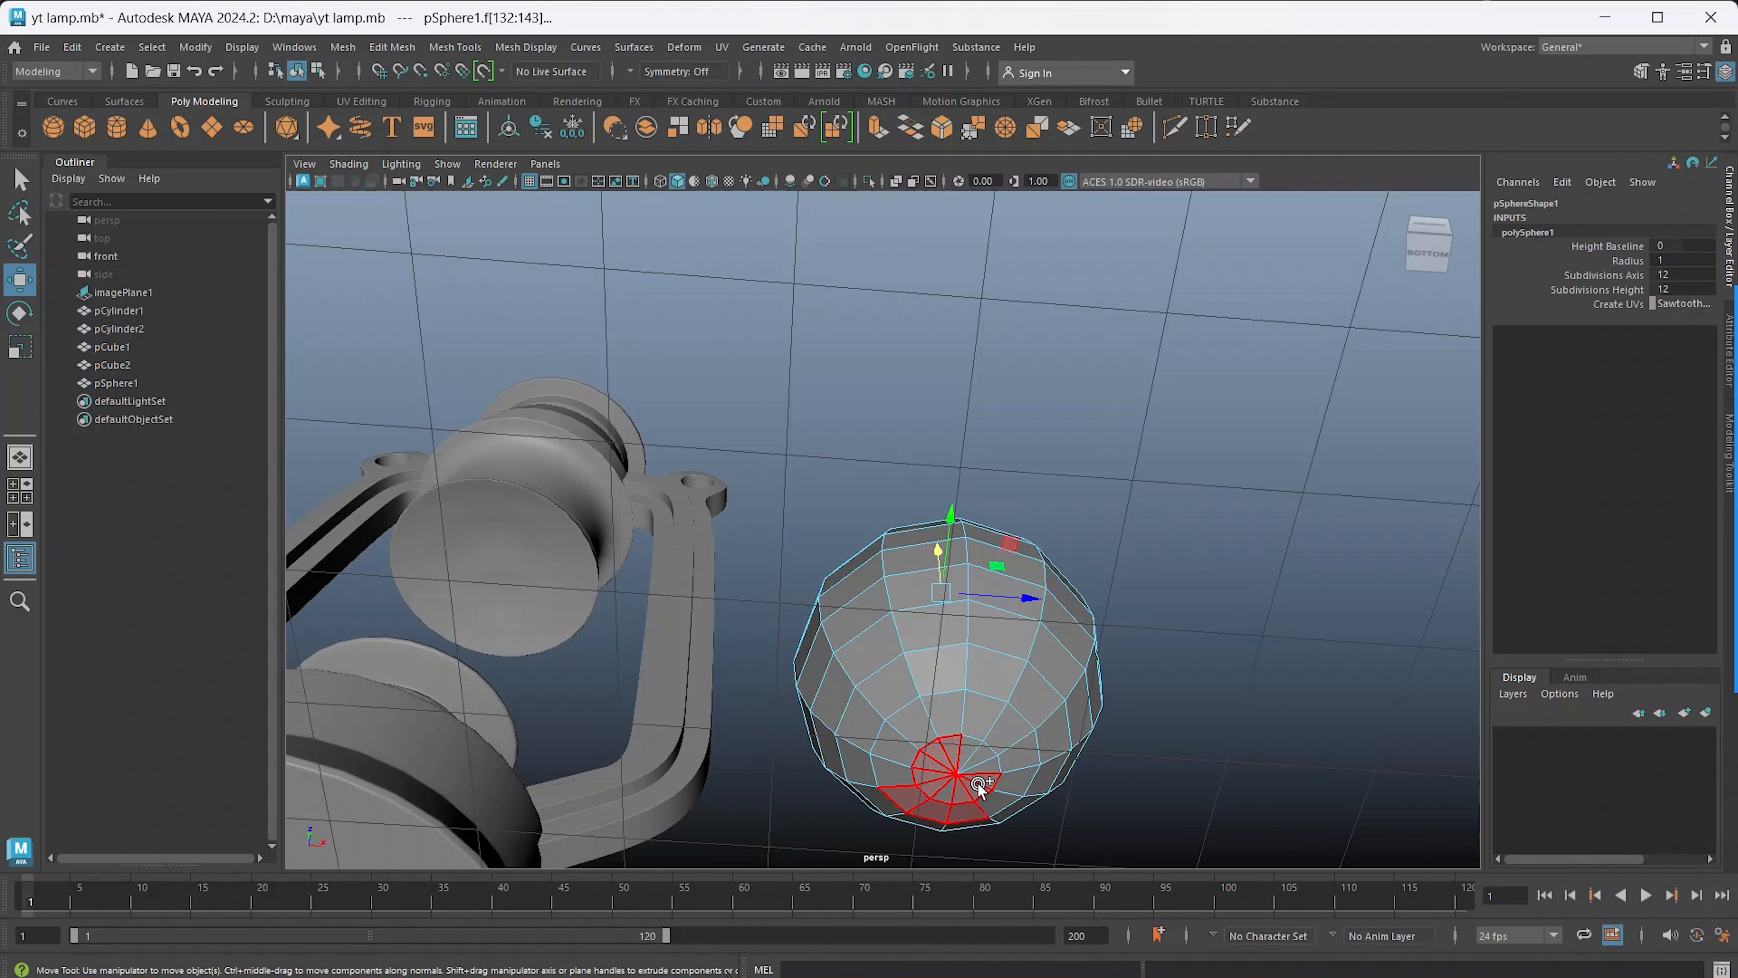
{"action": "left_click_drag", "start_coordinate": [978, 784], "coordinate": [976, 785]}
{"action": "key", "text": "ctrl+z"}
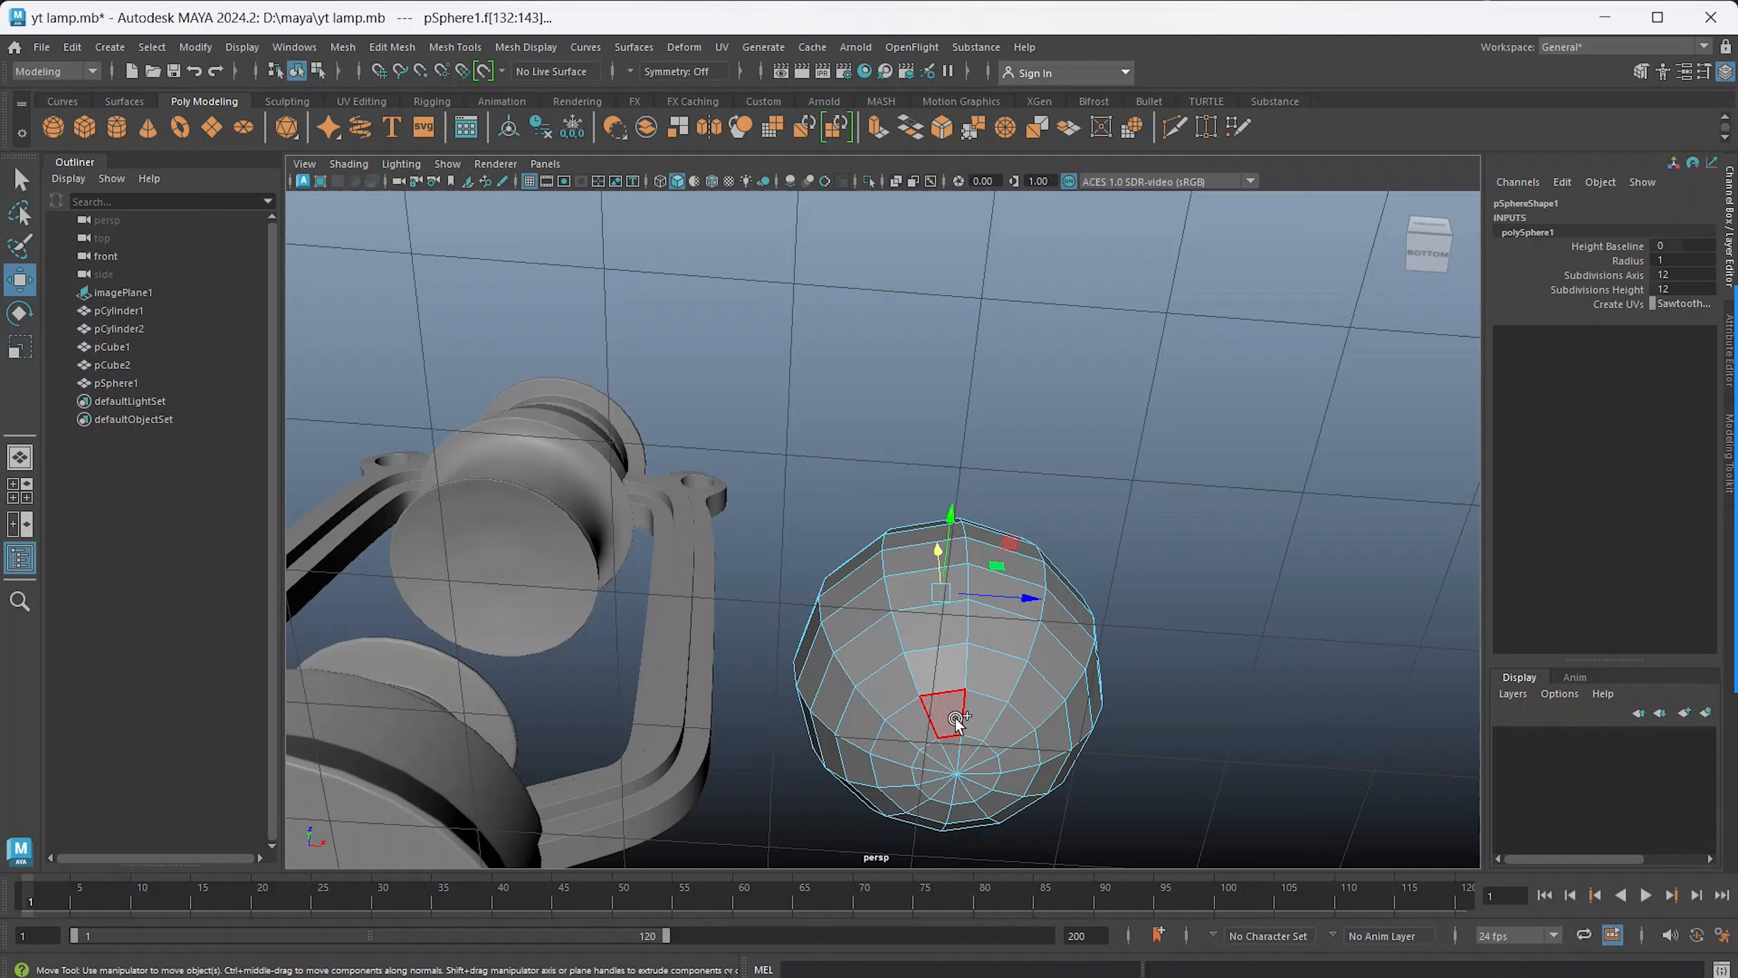
{"action": "left_click", "coordinate": [975, 742]}
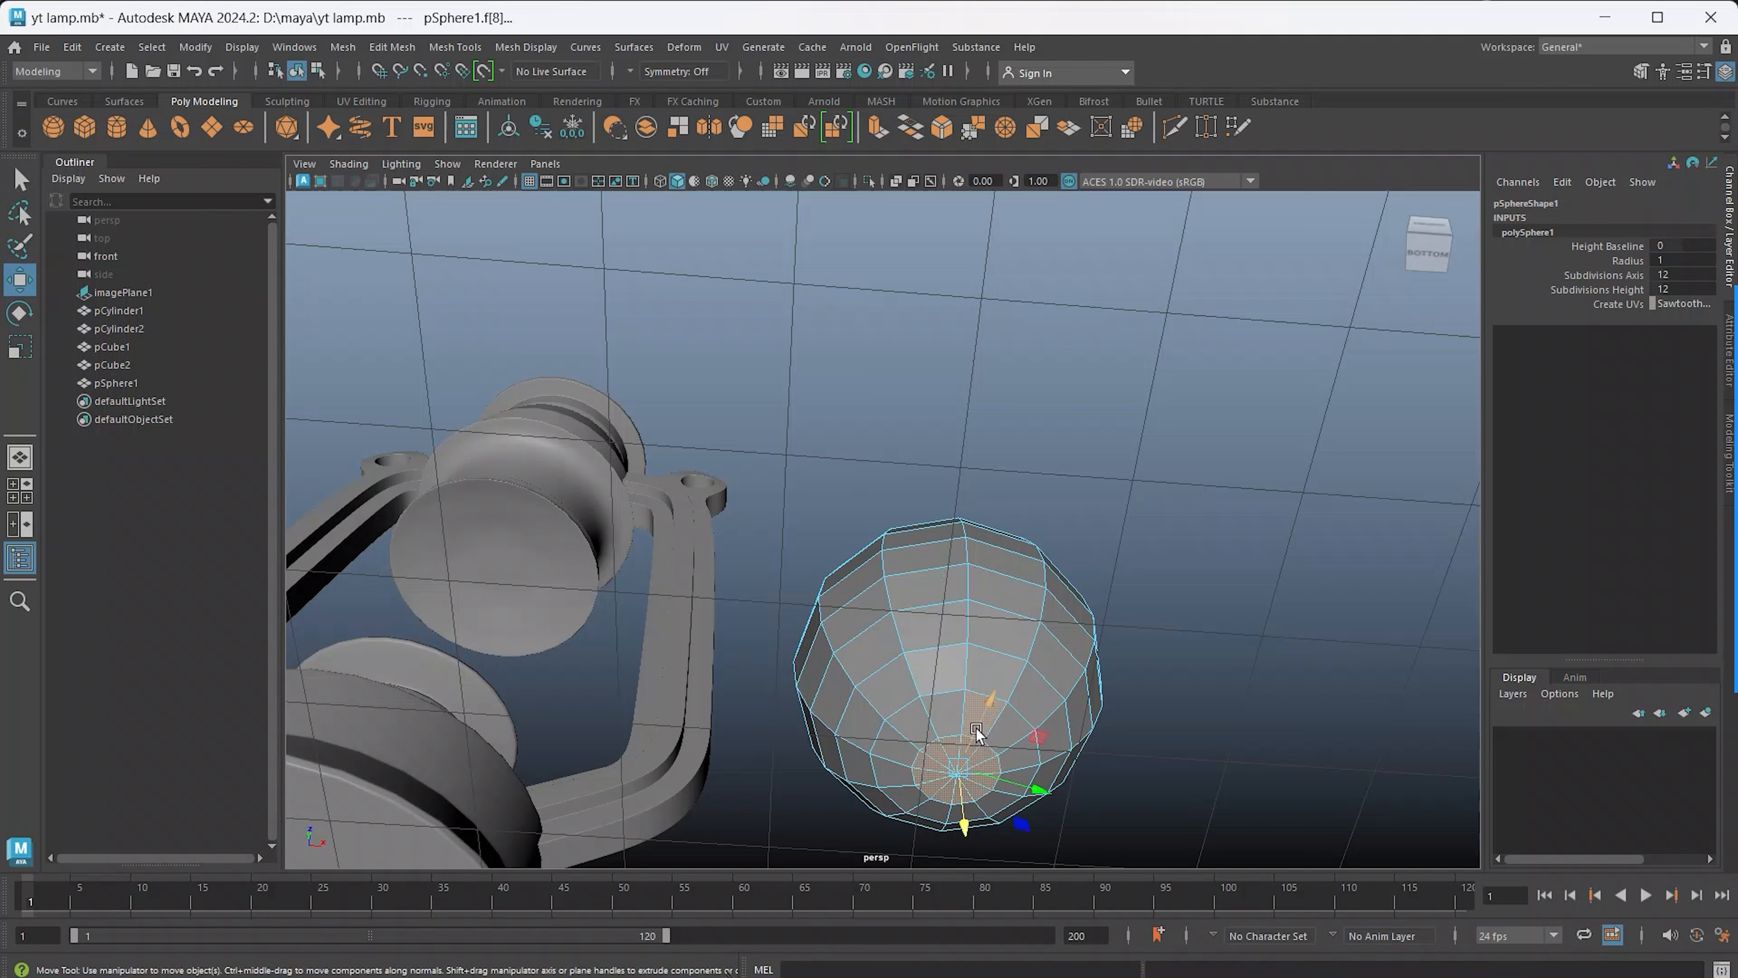
{"action": "left_click", "coordinate": [972, 700], "text": "ctrl"}
{"action": "key", "text": "Delete"}
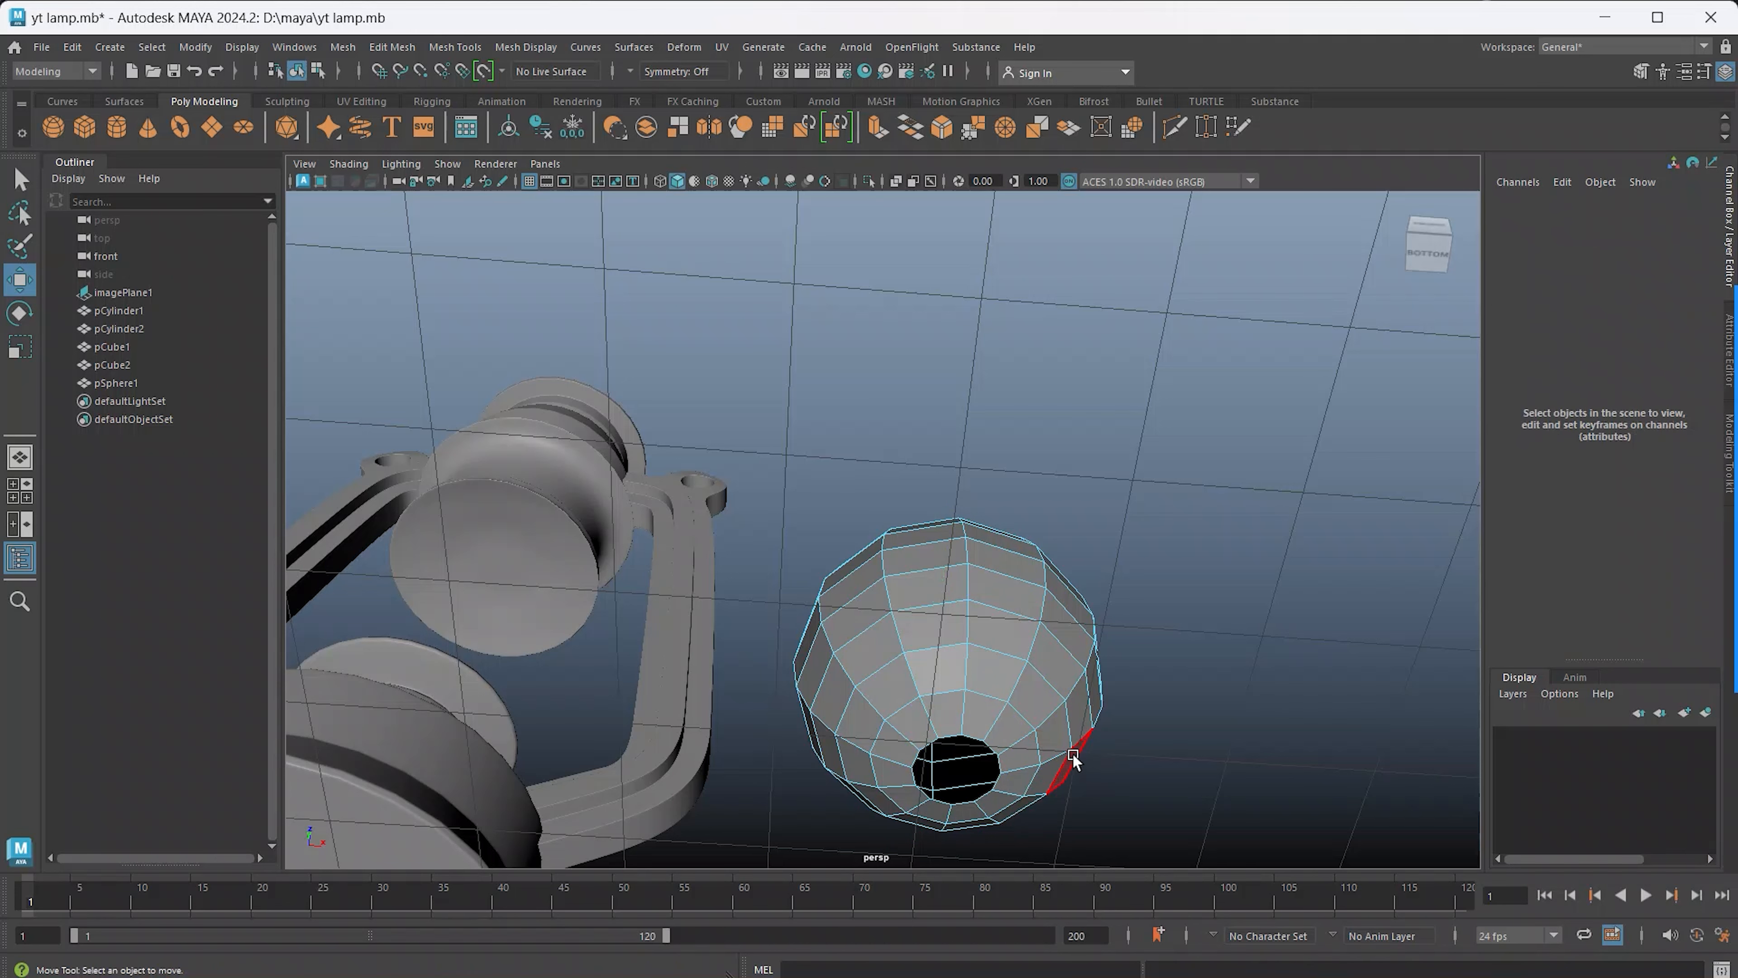
Move the whole sphere back to the lantern's centre axis and stretch it slightly in height over the reference glass
{"action": "left_click_drag", "start_coordinate": [1022, 687], "coordinate": [904, 489], "text": "alt"}
{"action": "right_click_drag", "start_coordinate": [904, 489], "coordinate": [998, 434]}
{"action": "left_click_drag", "start_coordinate": [900, 493], "coordinate": [837, 652], "text": "alt"}
{"action": "key", "text": "space"}
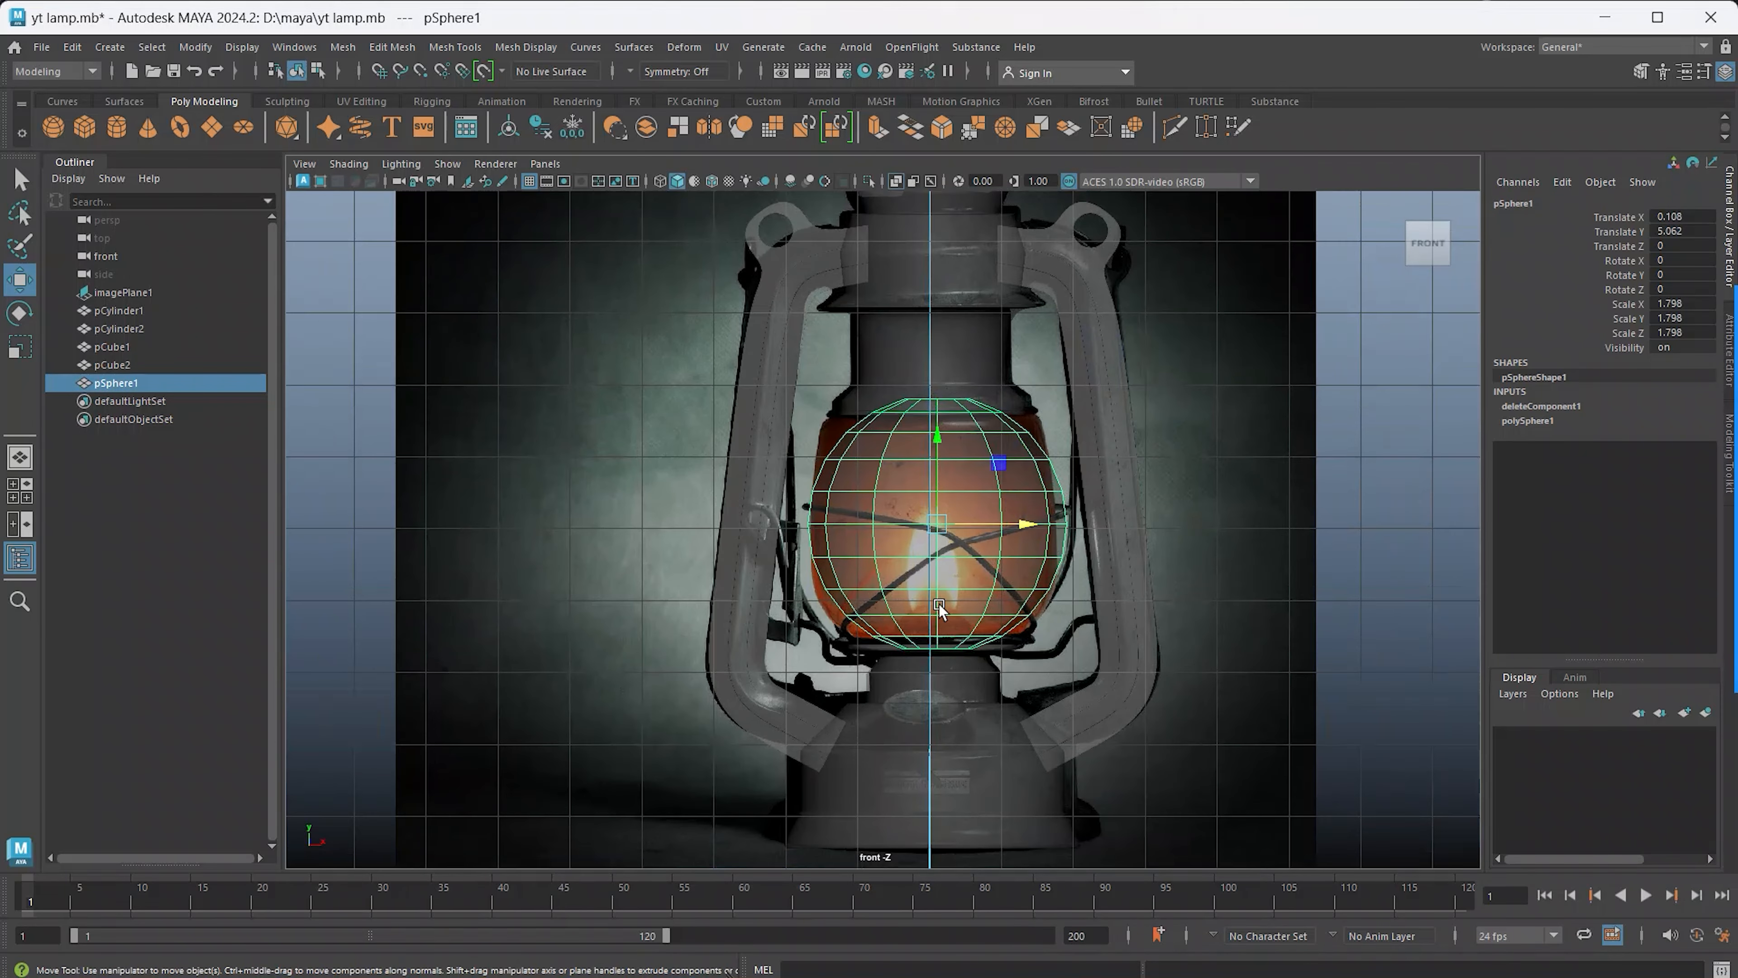
{"action": "left_click_drag", "start_coordinate": [1022, 533], "coordinate": [1015, 532]}
{"action": "key", "text": "r"}
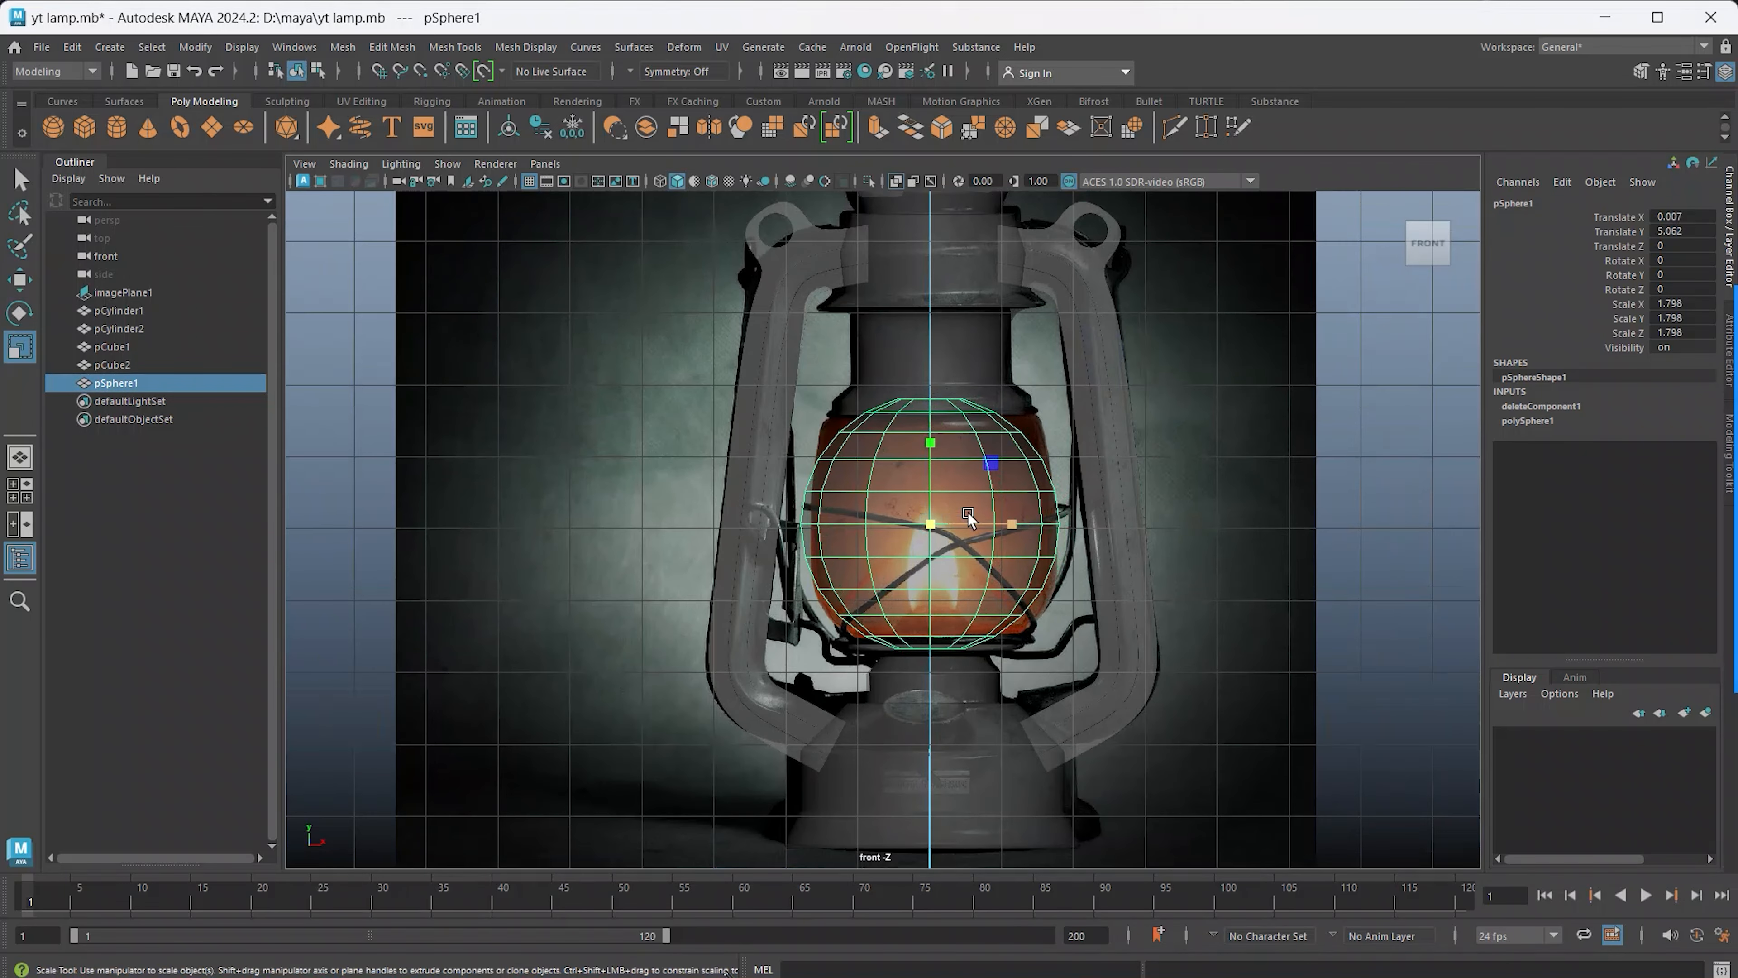
{"action": "left_click_drag", "start_coordinate": [934, 449], "coordinate": [935, 435]}
Scale the sphere's two upper vertex rings outward to follow the shoulder of the reference glass
{"action": "scroll", "coordinate": [890, 438], "scroll_direction": "up", "scroll_amount": 2}
{"action": "right_click_drag", "start_coordinate": [881, 445], "coordinate": [785, 450]}
{"action": "left_click_drag", "start_coordinate": [803, 365], "coordinate": [1171, 400]}
{"action": "scroll", "coordinate": [994, 353], "scroll_direction": "up", "scroll_amount": 2}
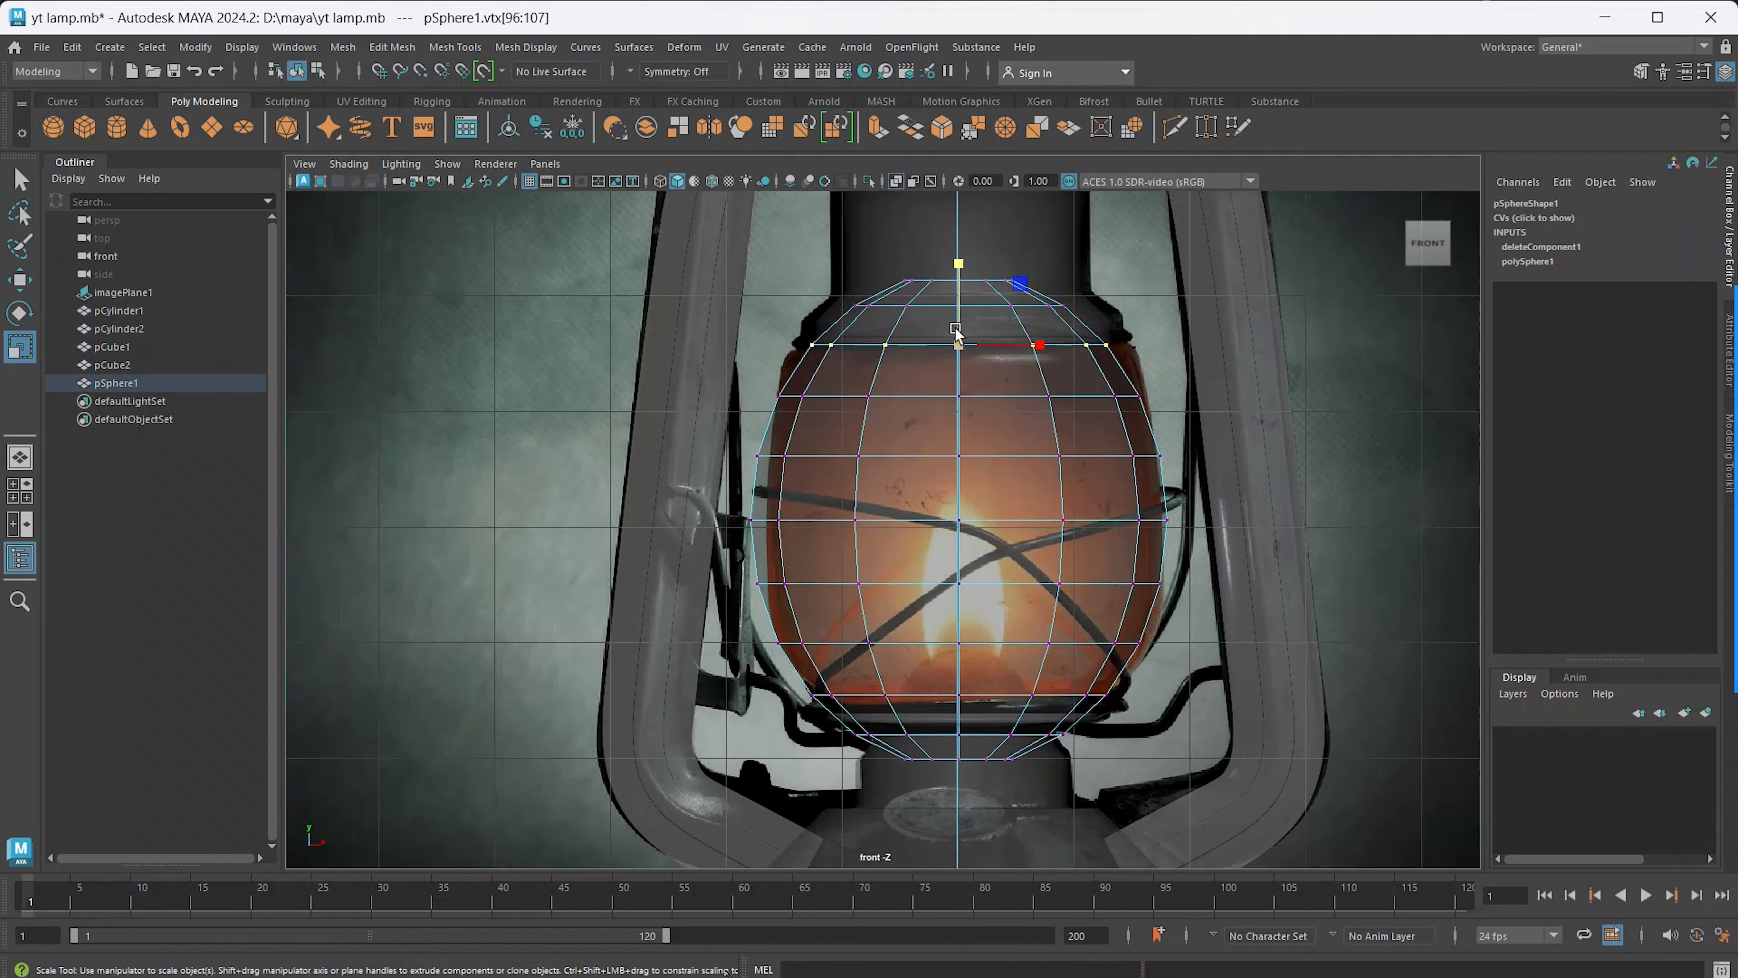
{"action": "left_click_drag", "start_coordinate": [963, 339], "coordinate": [968, 361]}
{"action": "left_click_drag", "start_coordinate": [764, 376], "coordinate": [1164, 435]}
{"action": "left_click_drag", "start_coordinate": [959, 402], "coordinate": [965, 403]}
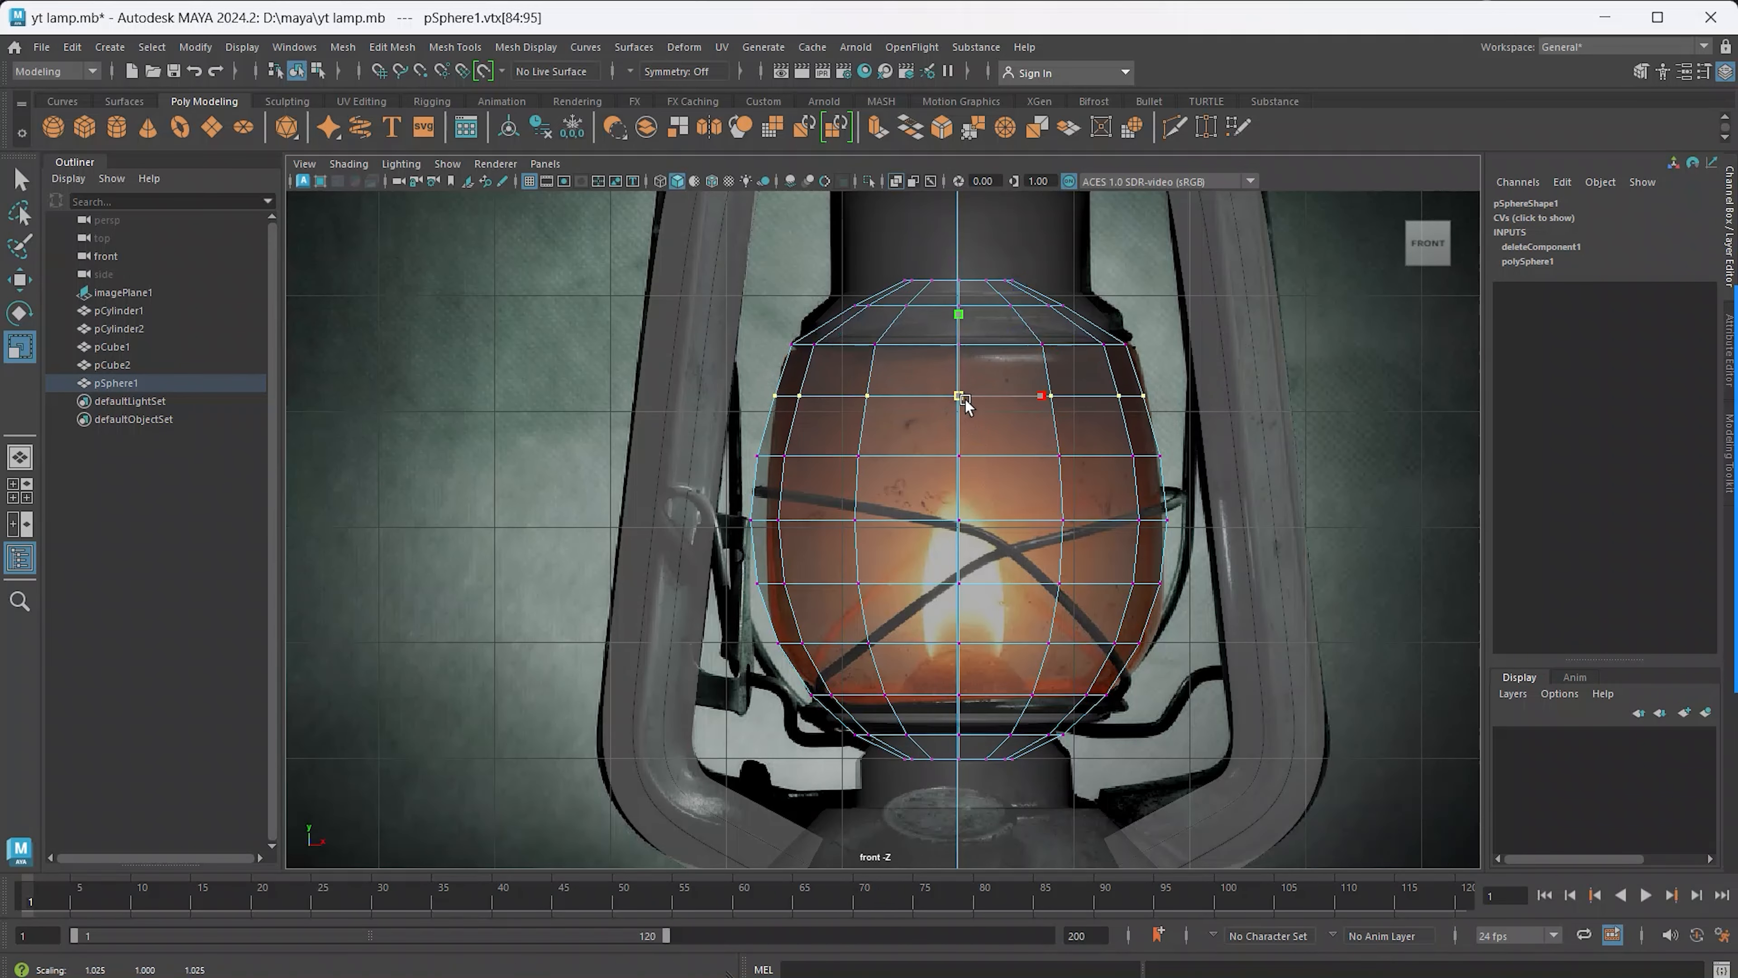
{"action": "middle_click_drag", "start_coordinate": [1006, 497], "coordinate": [1021, 453], "text": "alt"}
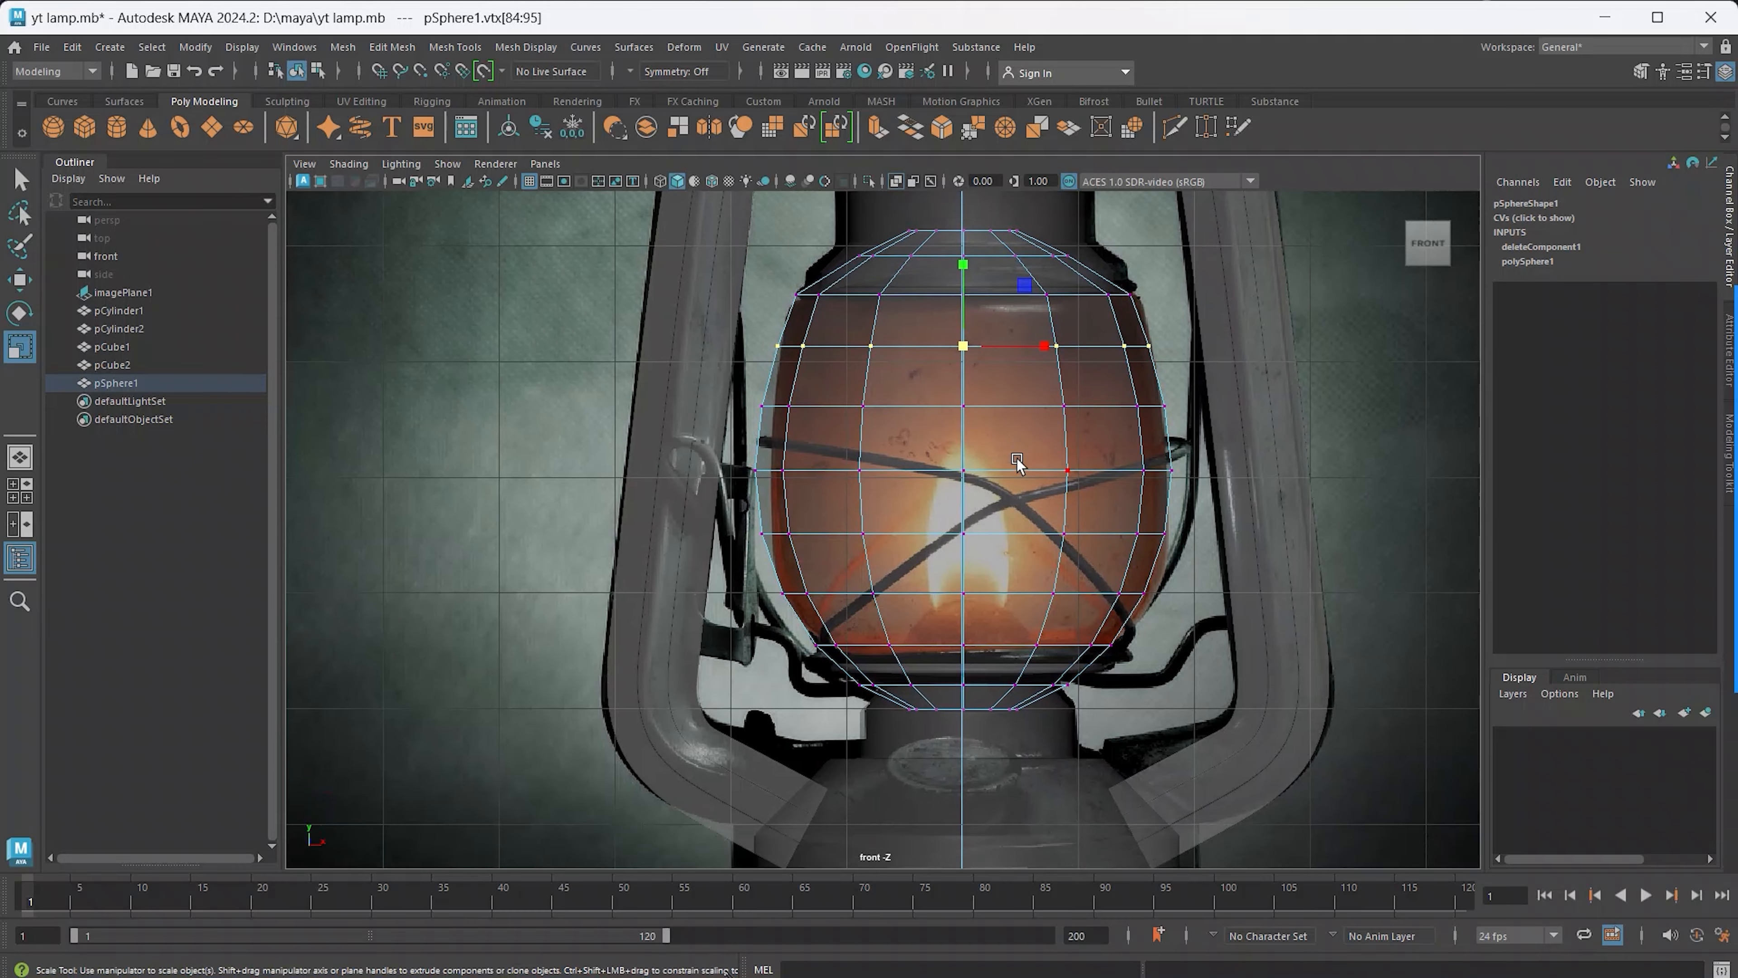
Adjust the width of the sphere's middle and lower vertex rings to match the outline of the reference glass
{"action": "left_click_drag", "start_coordinate": [753, 383], "coordinate": [1229, 440]}
{"action": "left_click_drag", "start_coordinate": [968, 402], "coordinate": [967, 399]}
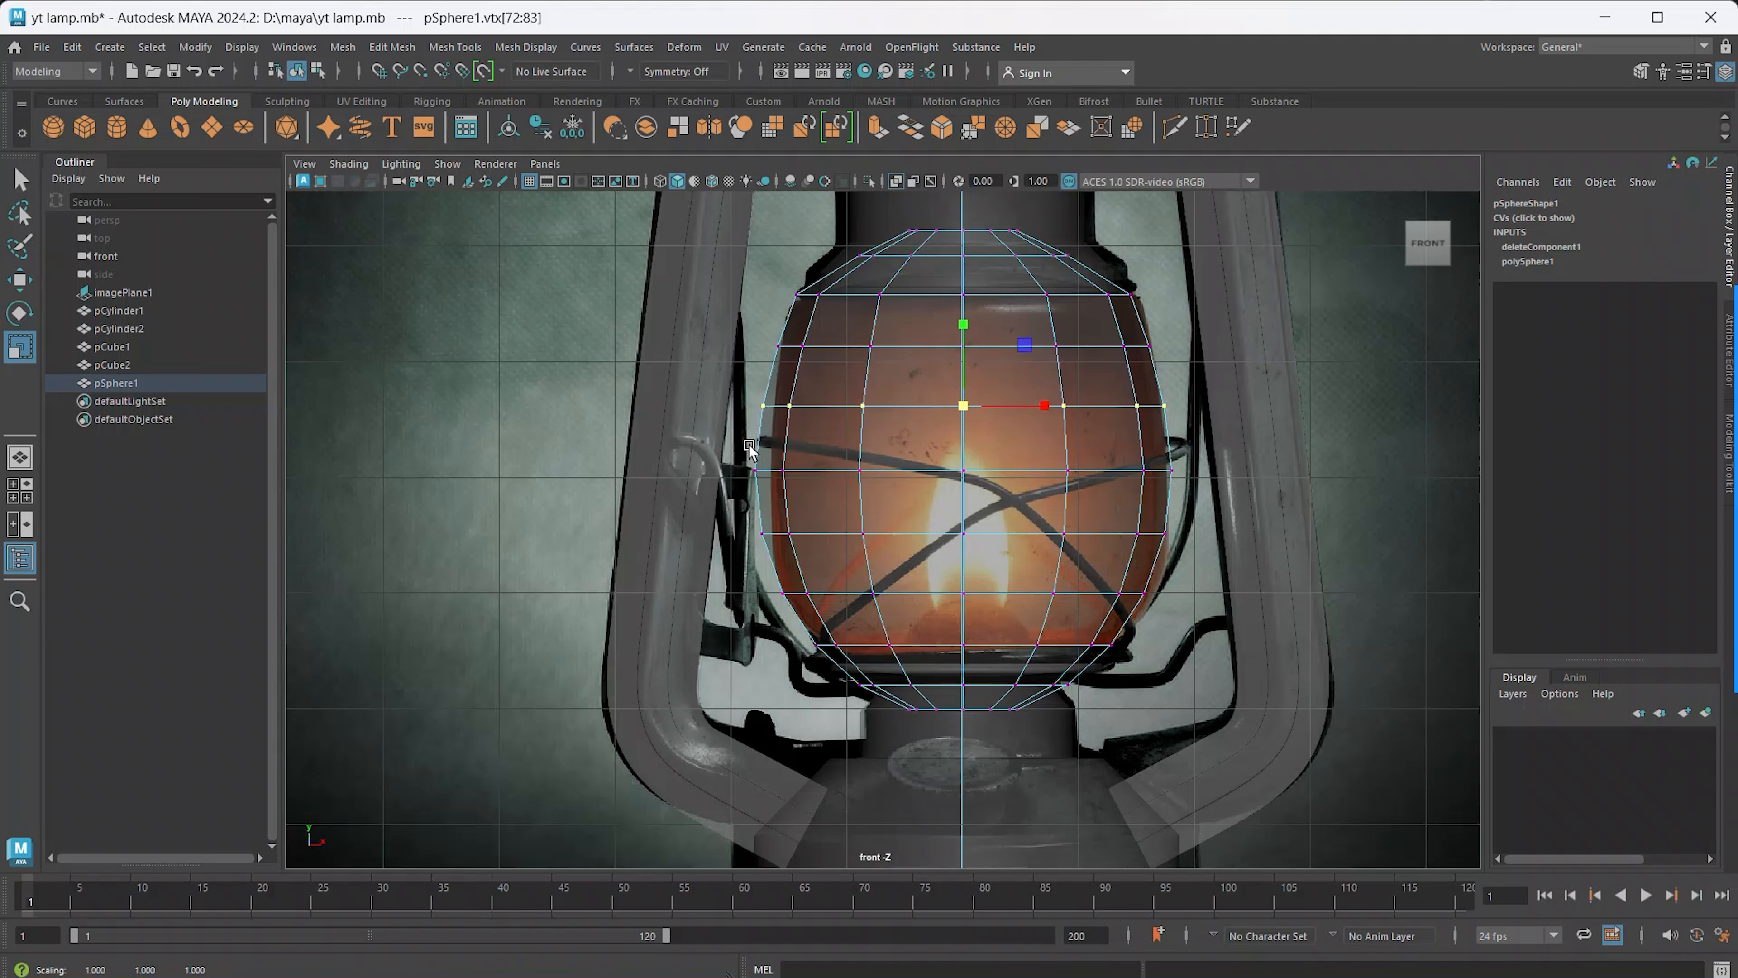
{"action": "left_click_drag", "start_coordinate": [964, 462], "coordinate": [1198, 576]}
{"action": "left_click_drag", "start_coordinate": [971, 530], "coordinate": [966, 531]}
{"action": "left_click_drag", "start_coordinate": [759, 578], "coordinate": [1201, 620]}
{"action": "left_click_drag", "start_coordinate": [963, 590], "coordinate": [984, 590]}
{"action": "left_click_drag", "start_coordinate": [787, 627], "coordinate": [1201, 679]}
{"action": "left_click_drag", "start_coordinate": [964, 646], "coordinate": [978, 654]}
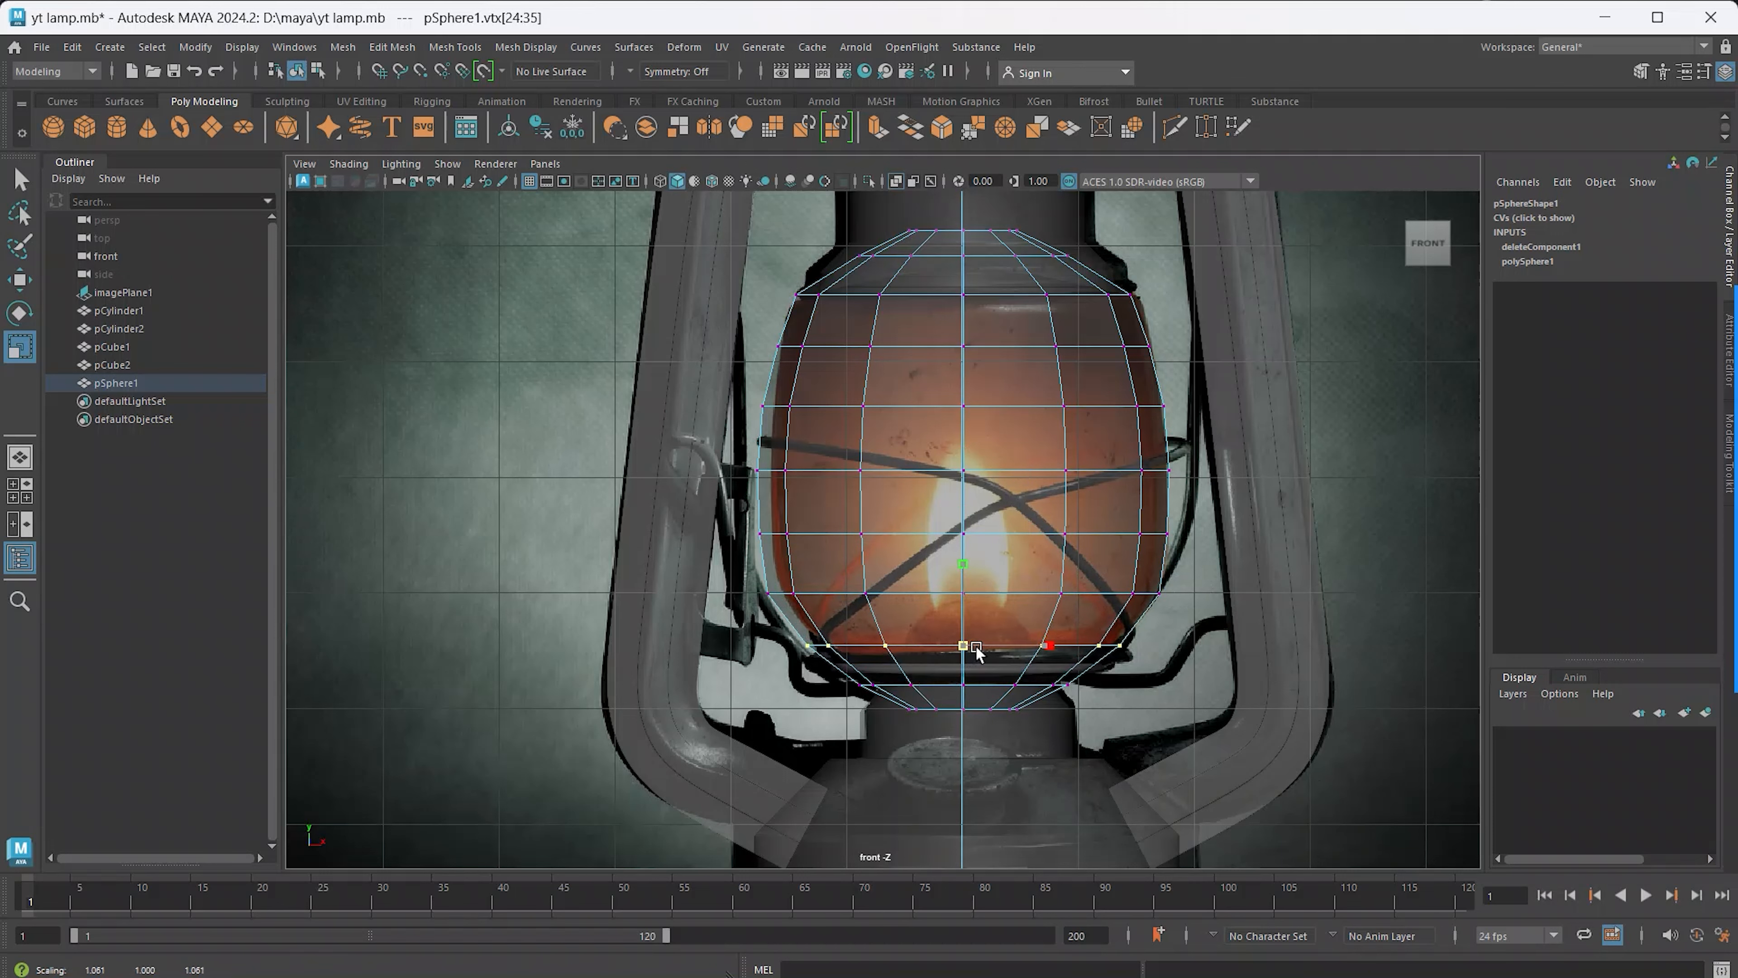
Raise the two lower vertex rings to about Y 3.61 and Y 3.39 and widen the lower one to fit the glass base
{"action": "key", "text": "w"}
{"action": "left_click_drag", "start_coordinate": [971, 723], "coordinate": [961, 668]}
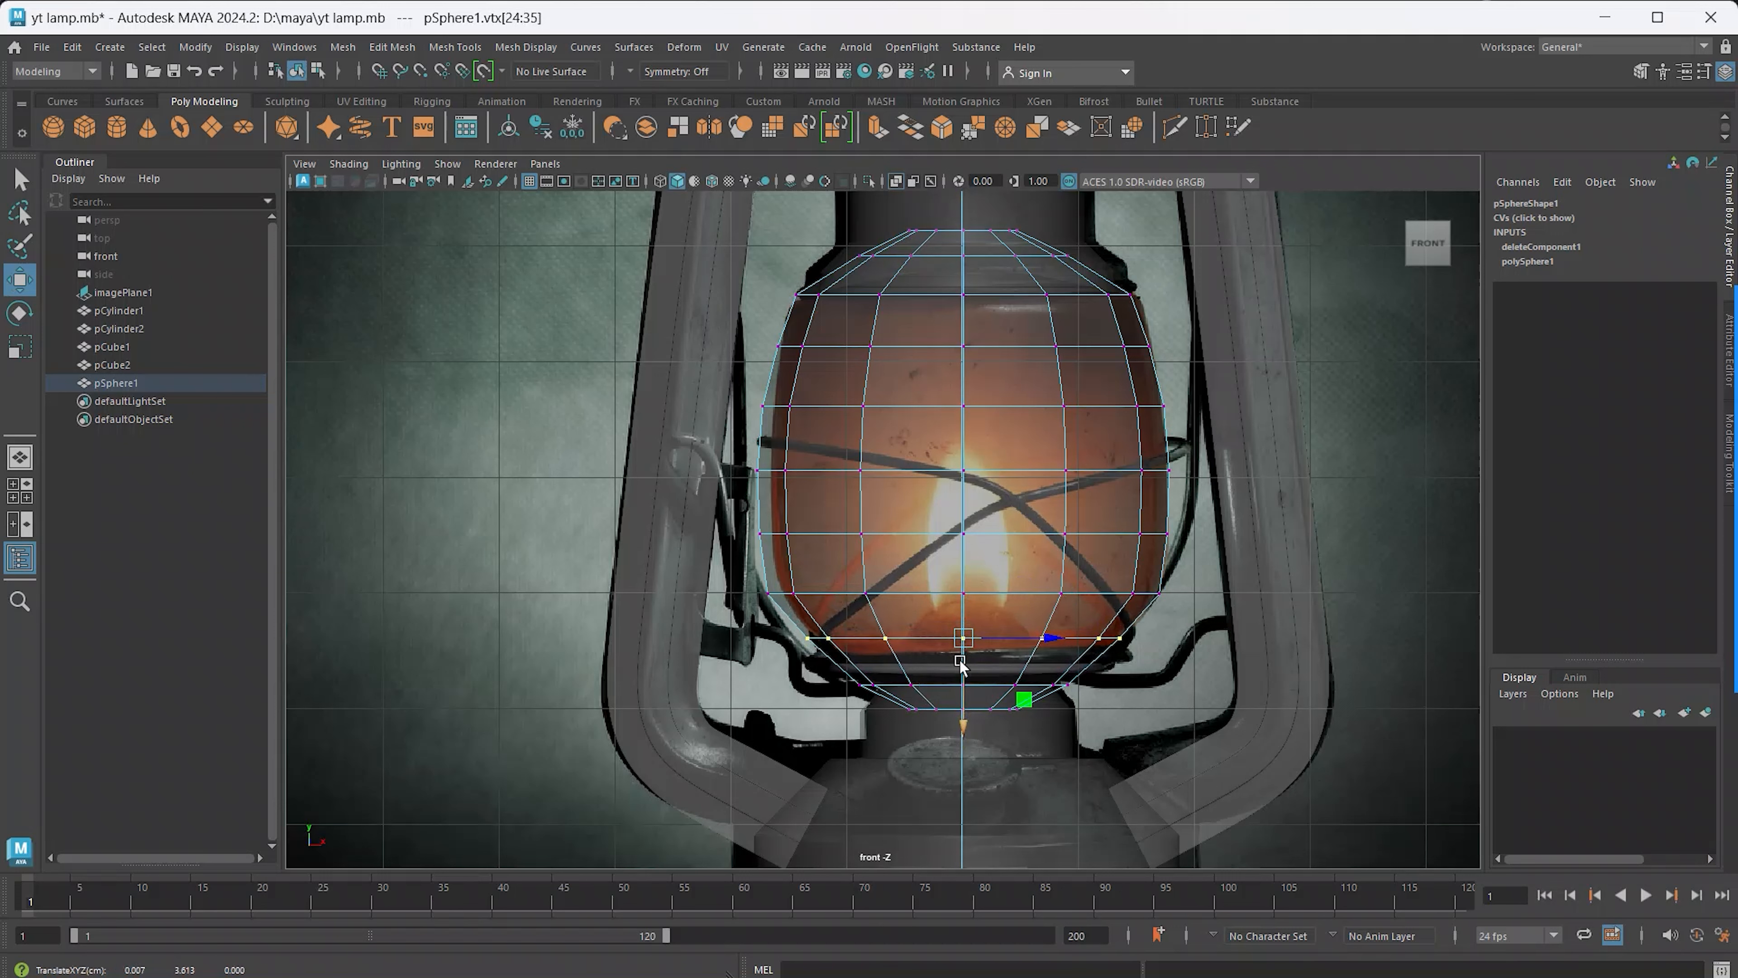
{"action": "key", "text": "r"}
{"action": "left_click_drag", "start_coordinate": [816, 671], "coordinate": [1136, 698]}
{"action": "key", "text": "w"}
{"action": "mouse_move", "coordinate": [966, 753]}
{"action": "left_mouse_down"}
{"action": "mouse_move", "coordinate": [967, 711]}
{"action": "mouse_move", "coordinate": [970, 730]}
{"action": "left_mouse_up"}
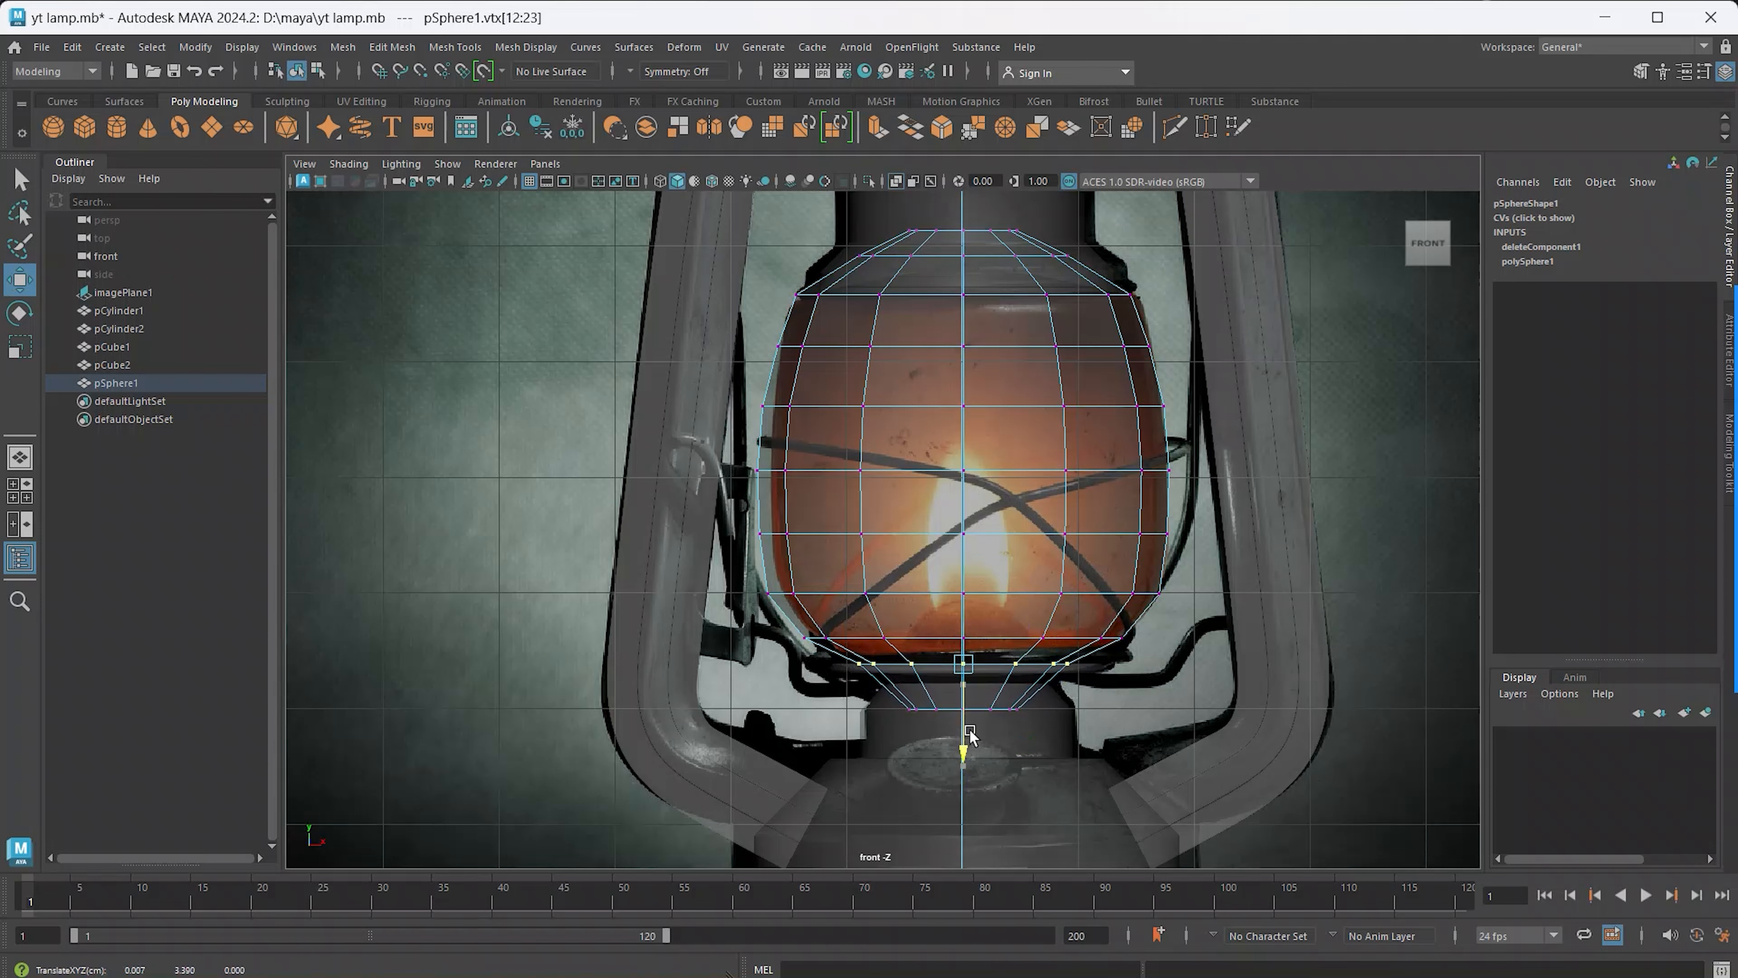
{"action": "key", "text": "r"}
{"action": "left_click_drag", "start_coordinate": [963, 663], "coordinate": [981, 676]}
Check the globe in perspective, then delete its lowest ring of faces in the front view
{"action": "key", "text": "space"}
{"action": "key", "text": "space"}
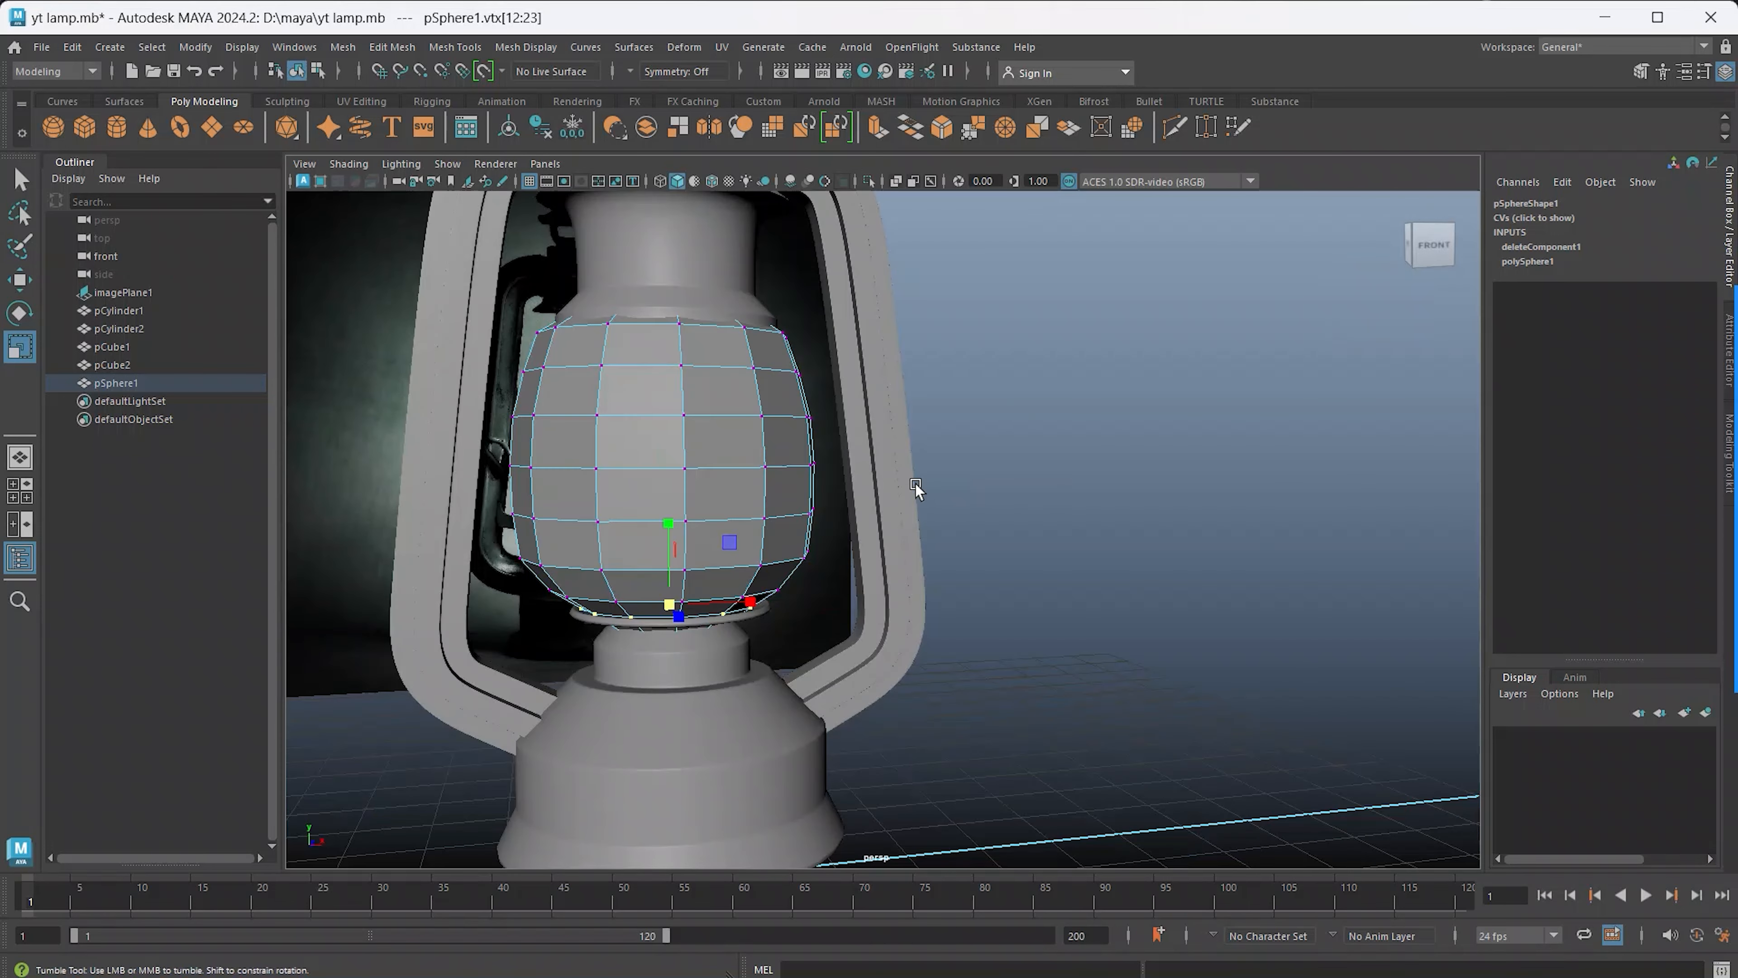
{"action": "left_click_drag", "start_coordinate": [915, 484], "coordinate": [856, 495], "text": "alt"}
{"action": "key", "text": "space"}
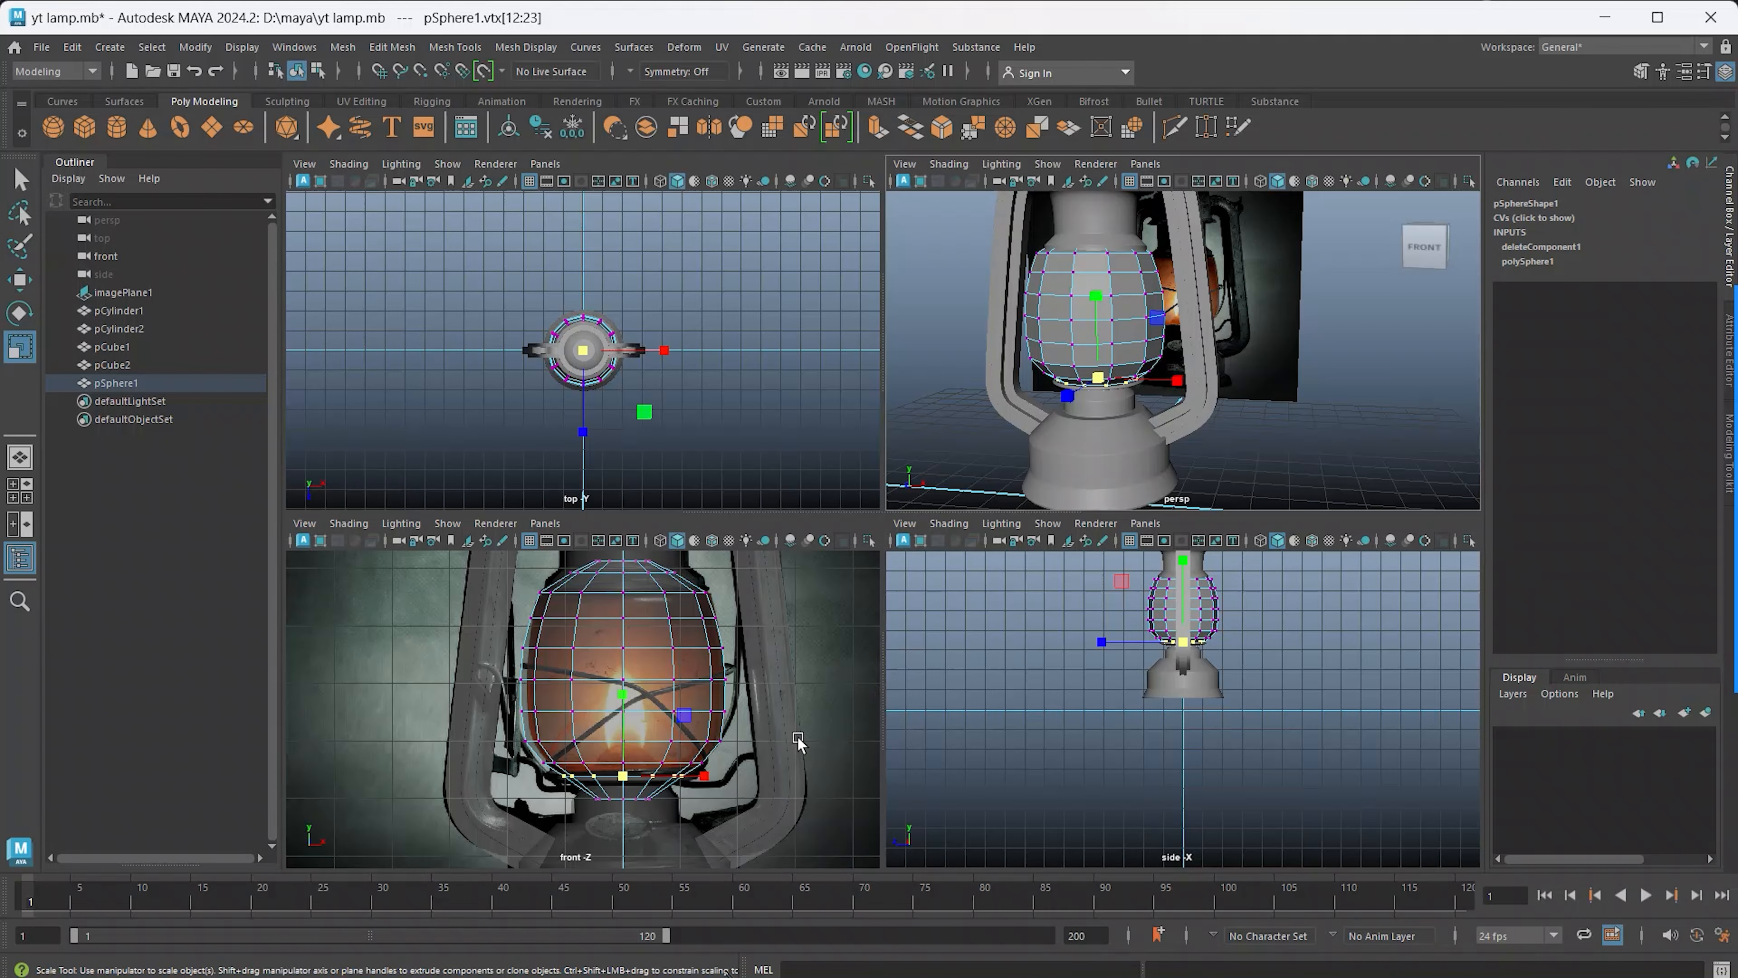
{"action": "key", "text": "space"}
{"action": "scroll", "coordinate": [864, 711], "scroll_direction": "up", "scroll_amount": 1}
{"action": "right_click_drag", "start_coordinate": [920, 700], "coordinate": [998, 458]}
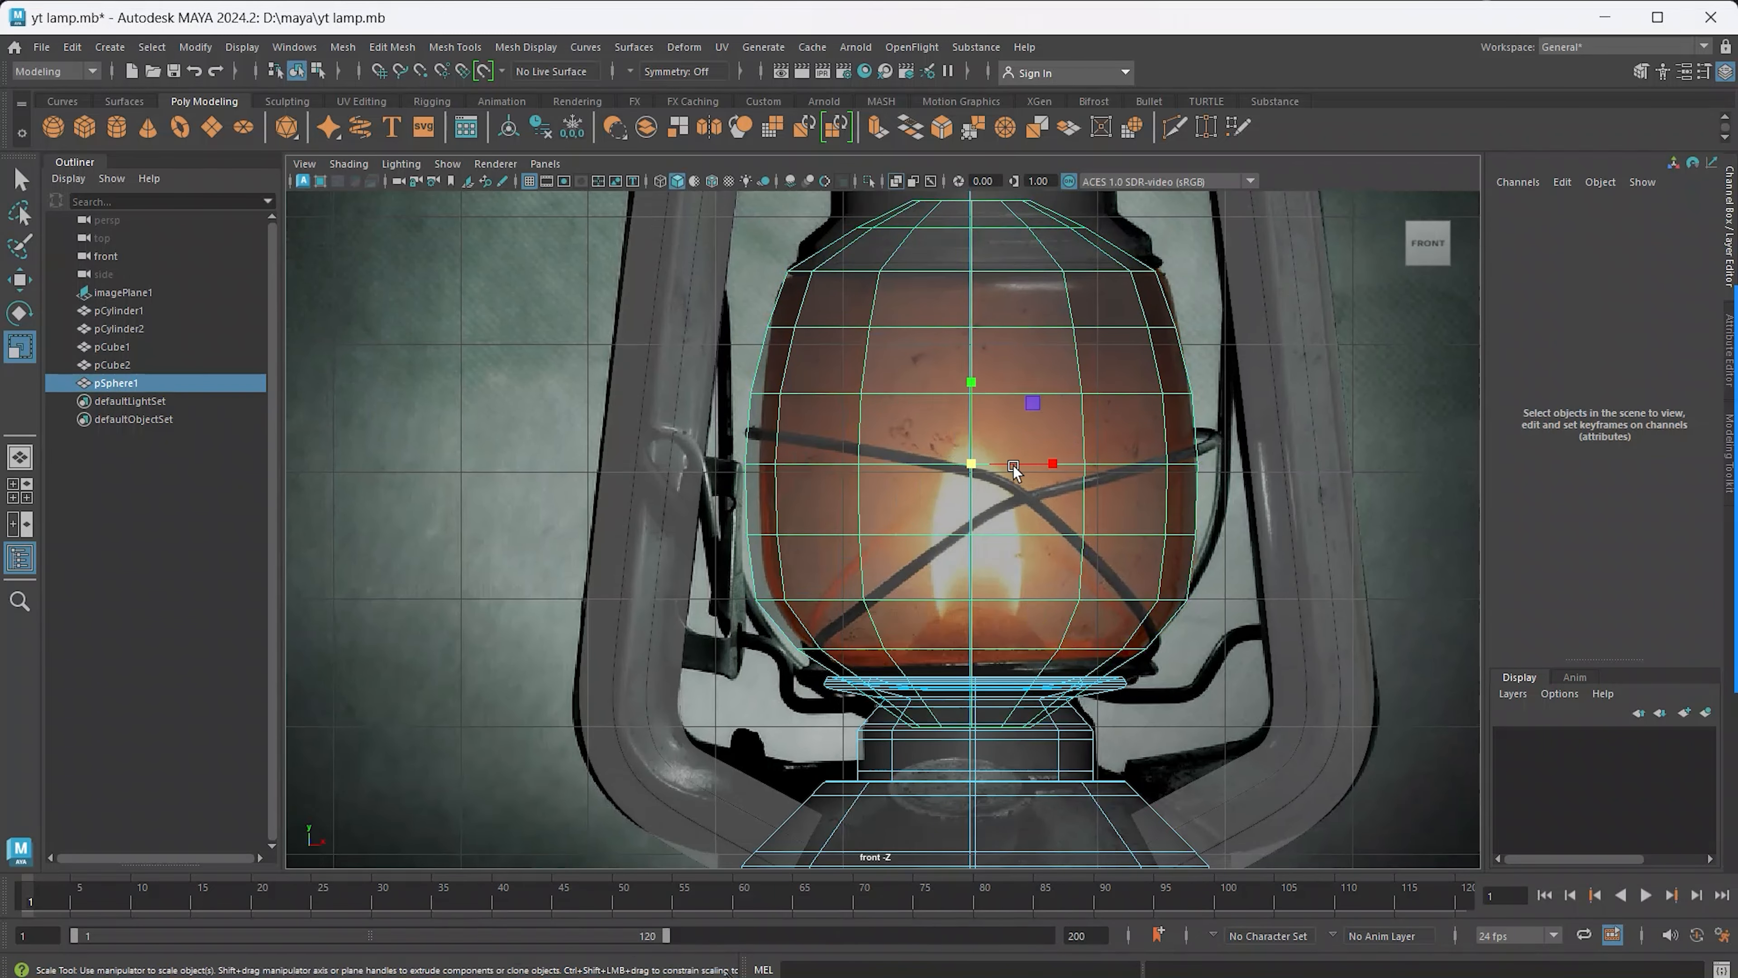
{"action": "left_click", "coordinate": [945, 564]}
{"action": "right_click_drag", "start_coordinate": [958, 573], "coordinate": [939, 512]}
{"action": "left_click_drag", "start_coordinate": [950, 678], "coordinate": [1153, 726]}
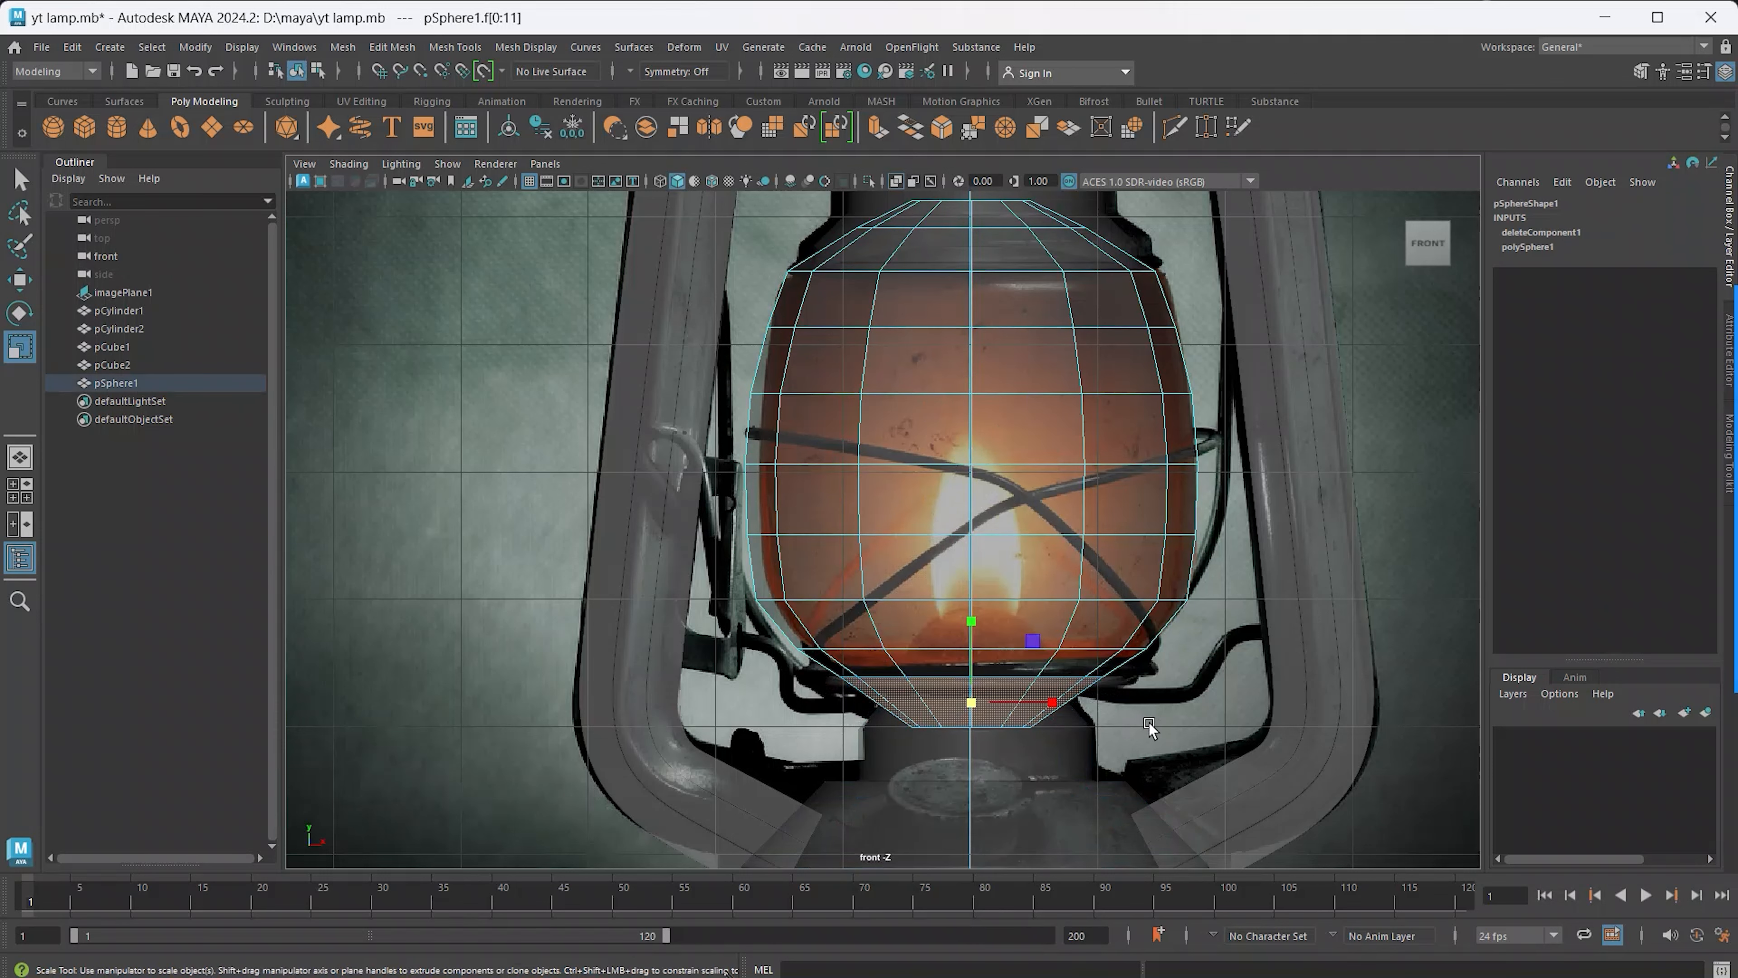
{"action": "left_click", "coordinate": [1147, 716]}
Widen the globe's shoulder vertex ring slightly and fine-tune the ring below it against the reference glass
{"action": "scroll", "coordinate": [941, 448], "scroll_direction": "down", "scroll_amount": 3}
{"action": "right_click_drag", "start_coordinate": [924, 488], "coordinate": [814, 493]}
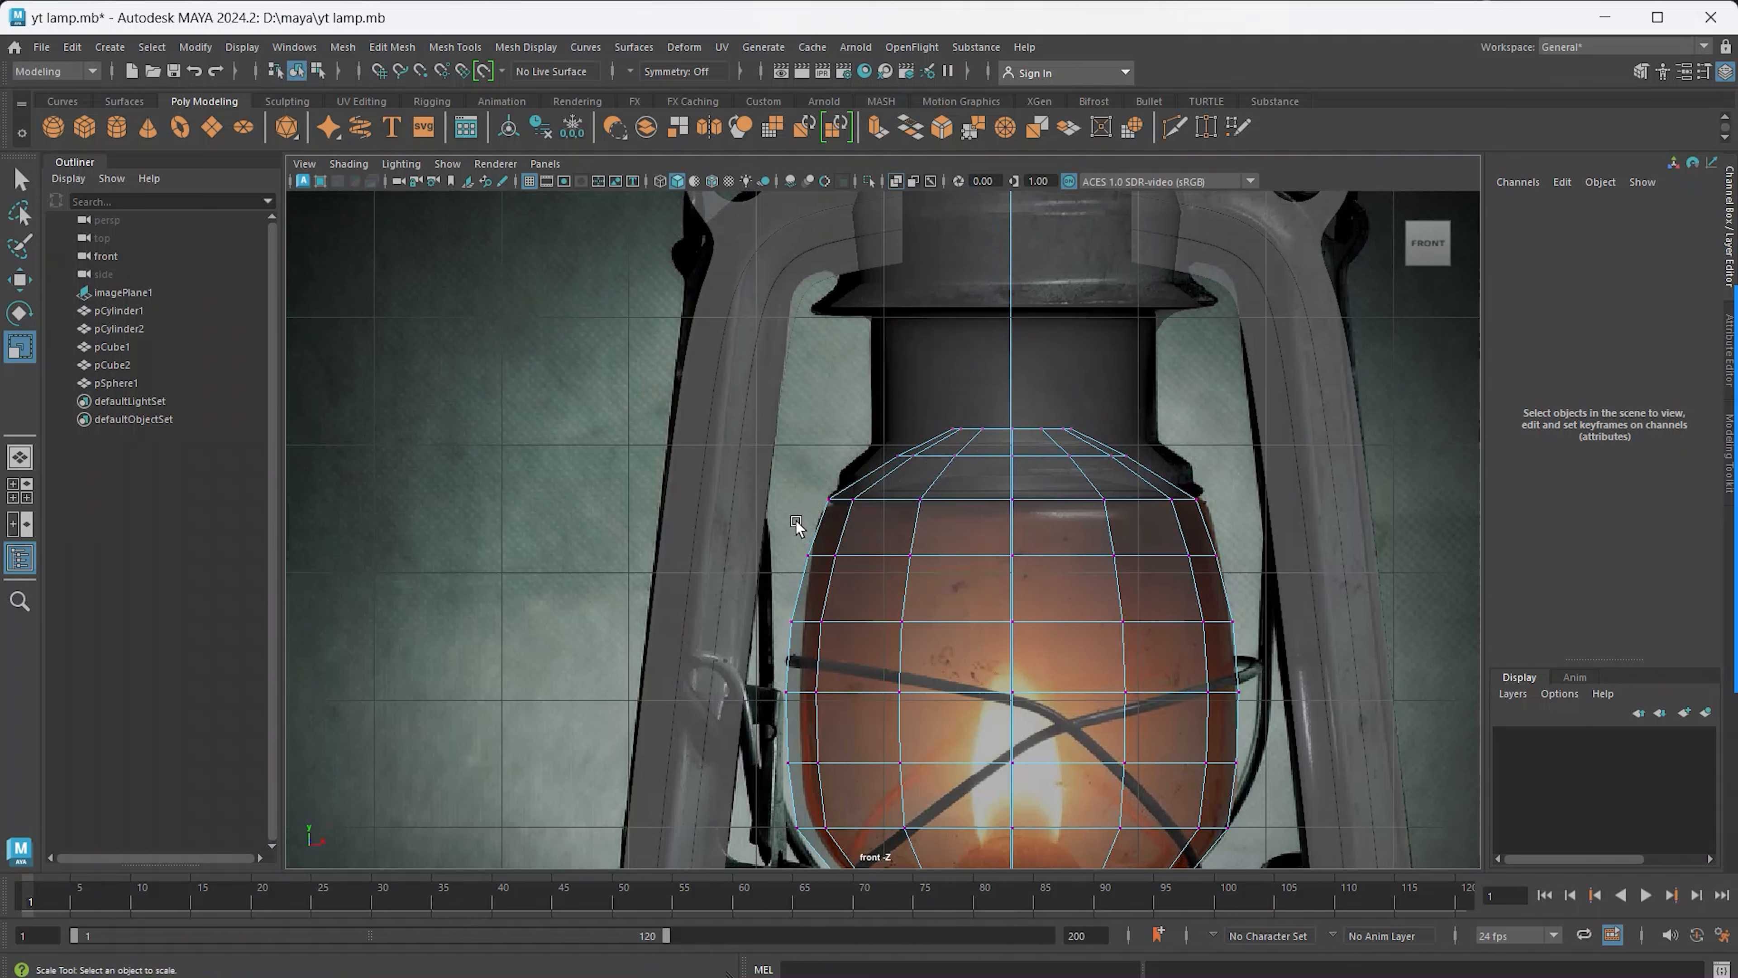
{"action": "left_click_drag", "start_coordinate": [803, 479], "coordinate": [1235, 520]}
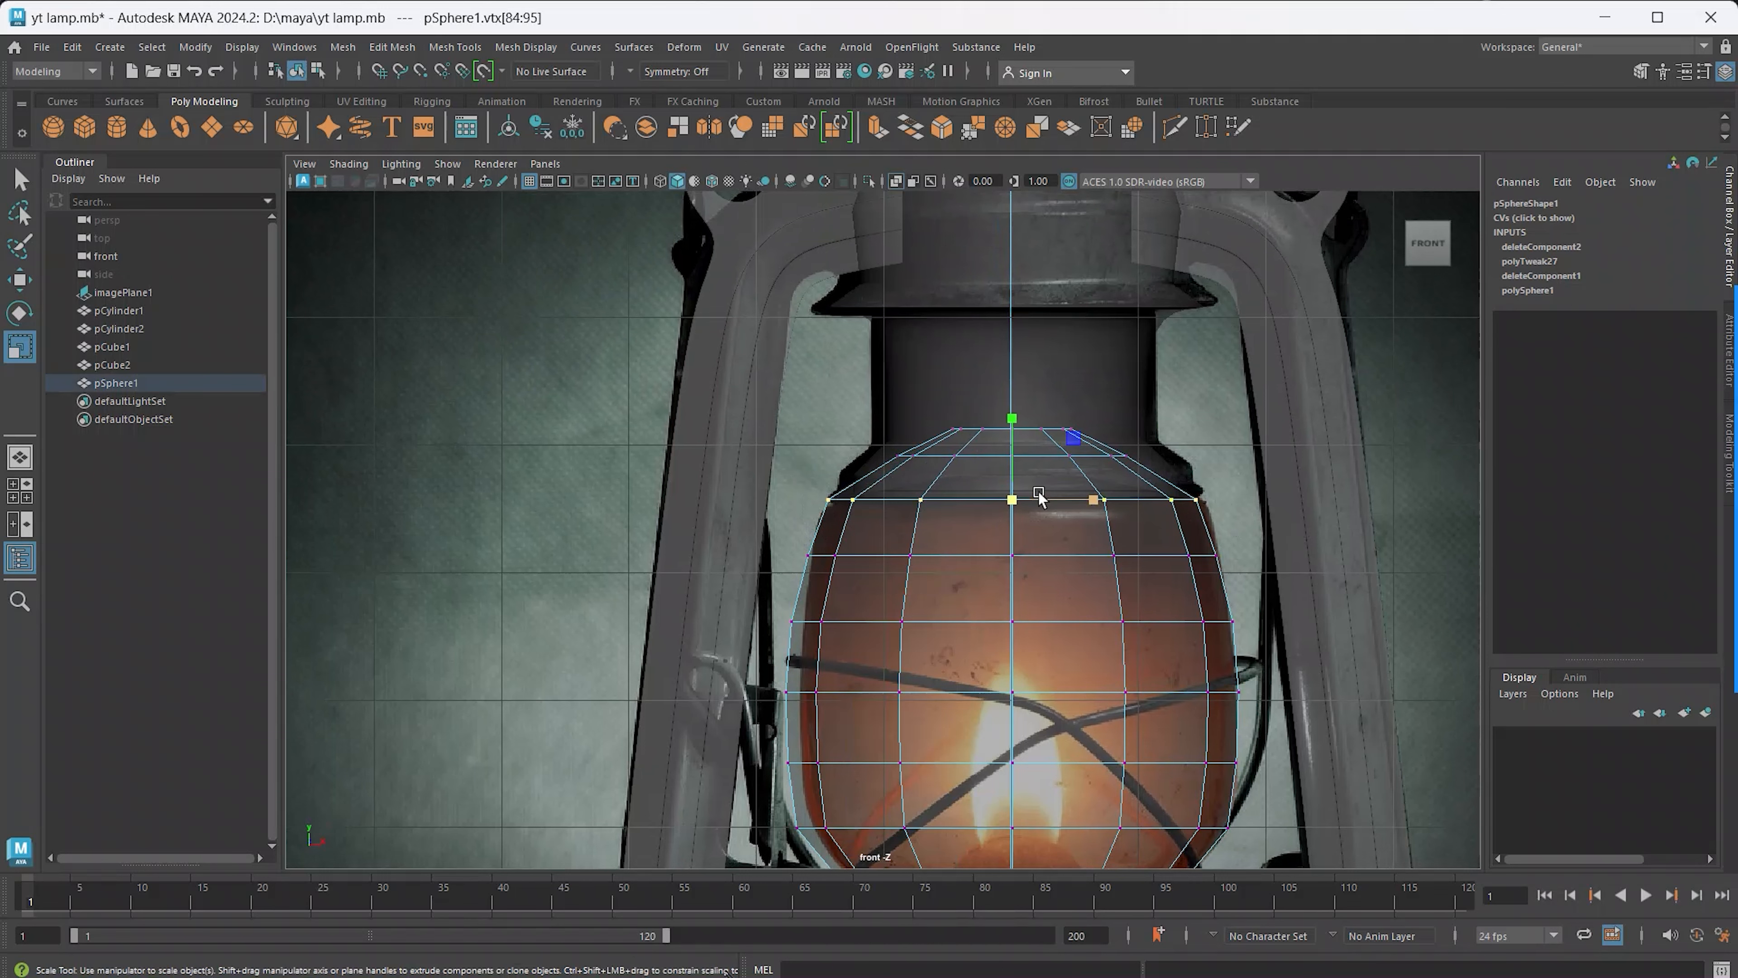
{"action": "left_click_drag", "start_coordinate": [1019, 510], "coordinate": [1022, 511]}
{"action": "left_click_drag", "start_coordinate": [804, 541], "coordinate": [1232, 578]}
{"action": "left_click_drag", "start_coordinate": [1012, 556], "coordinate": [1008, 558]}
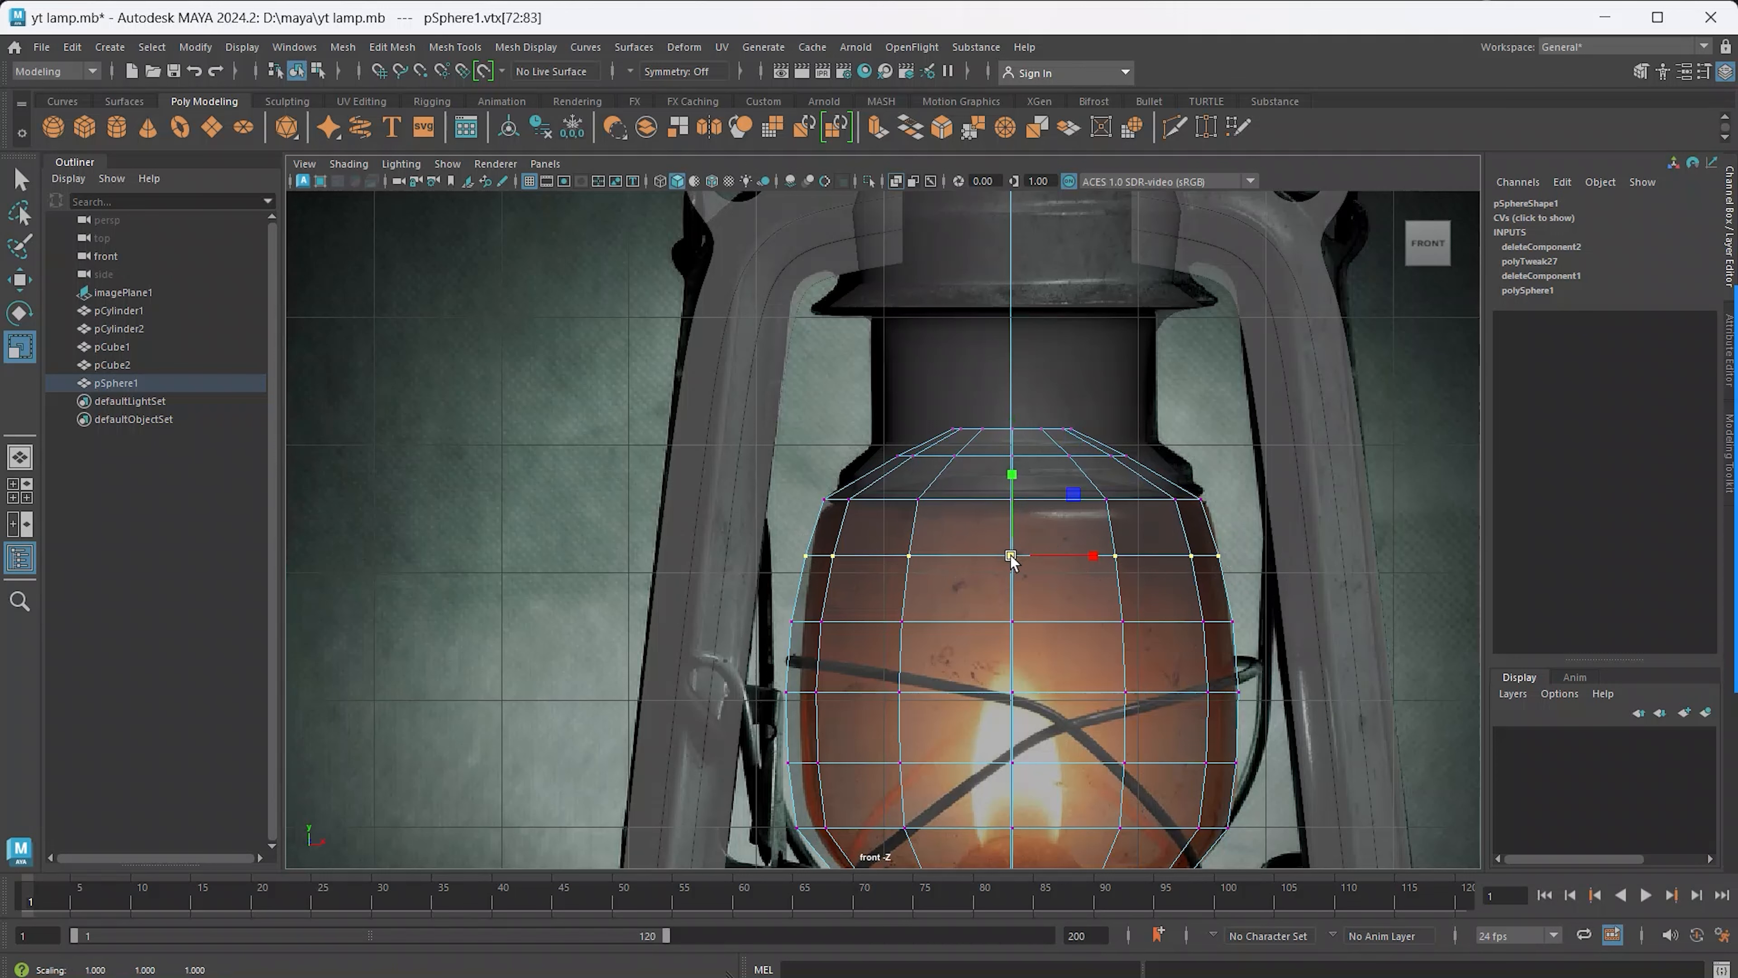
Lower the globe's shoulder vertex ring to about Y 6.5 so it meets the top edge of the reference glass
{"action": "left_click_drag", "start_coordinate": [794, 481], "coordinate": [1179, 520]}
{"action": "key", "text": "w"}
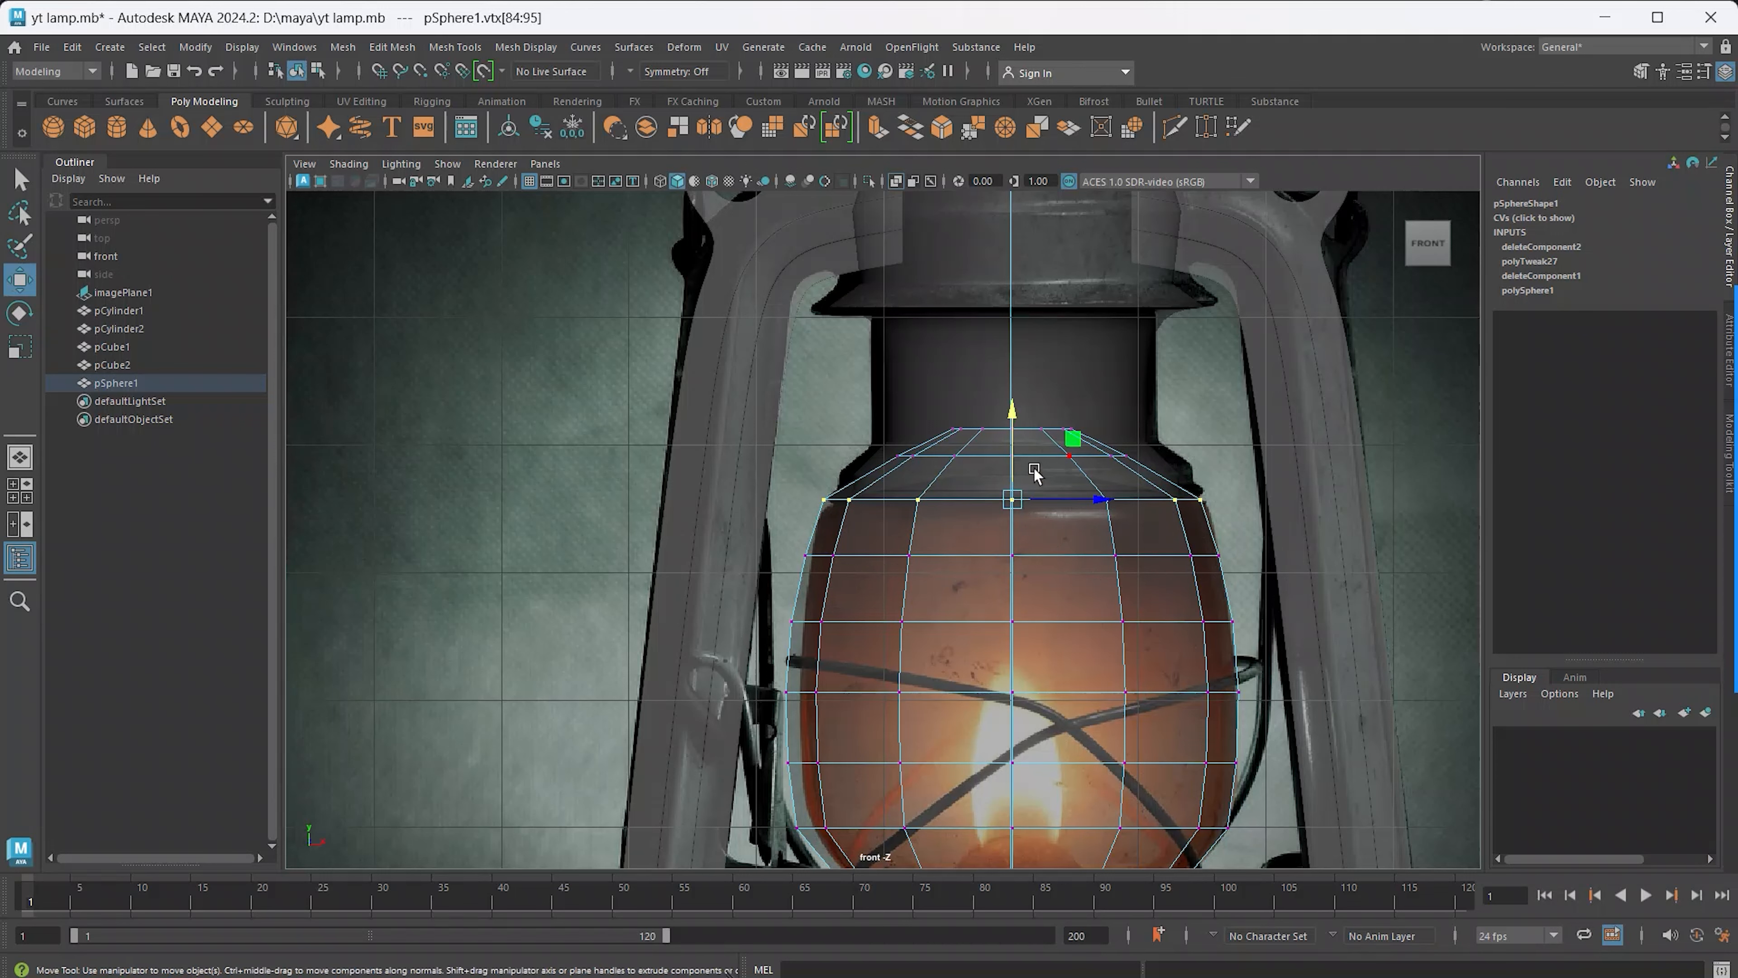
{"action": "left_click_drag", "start_coordinate": [1005, 439], "coordinate": [1007, 450]}
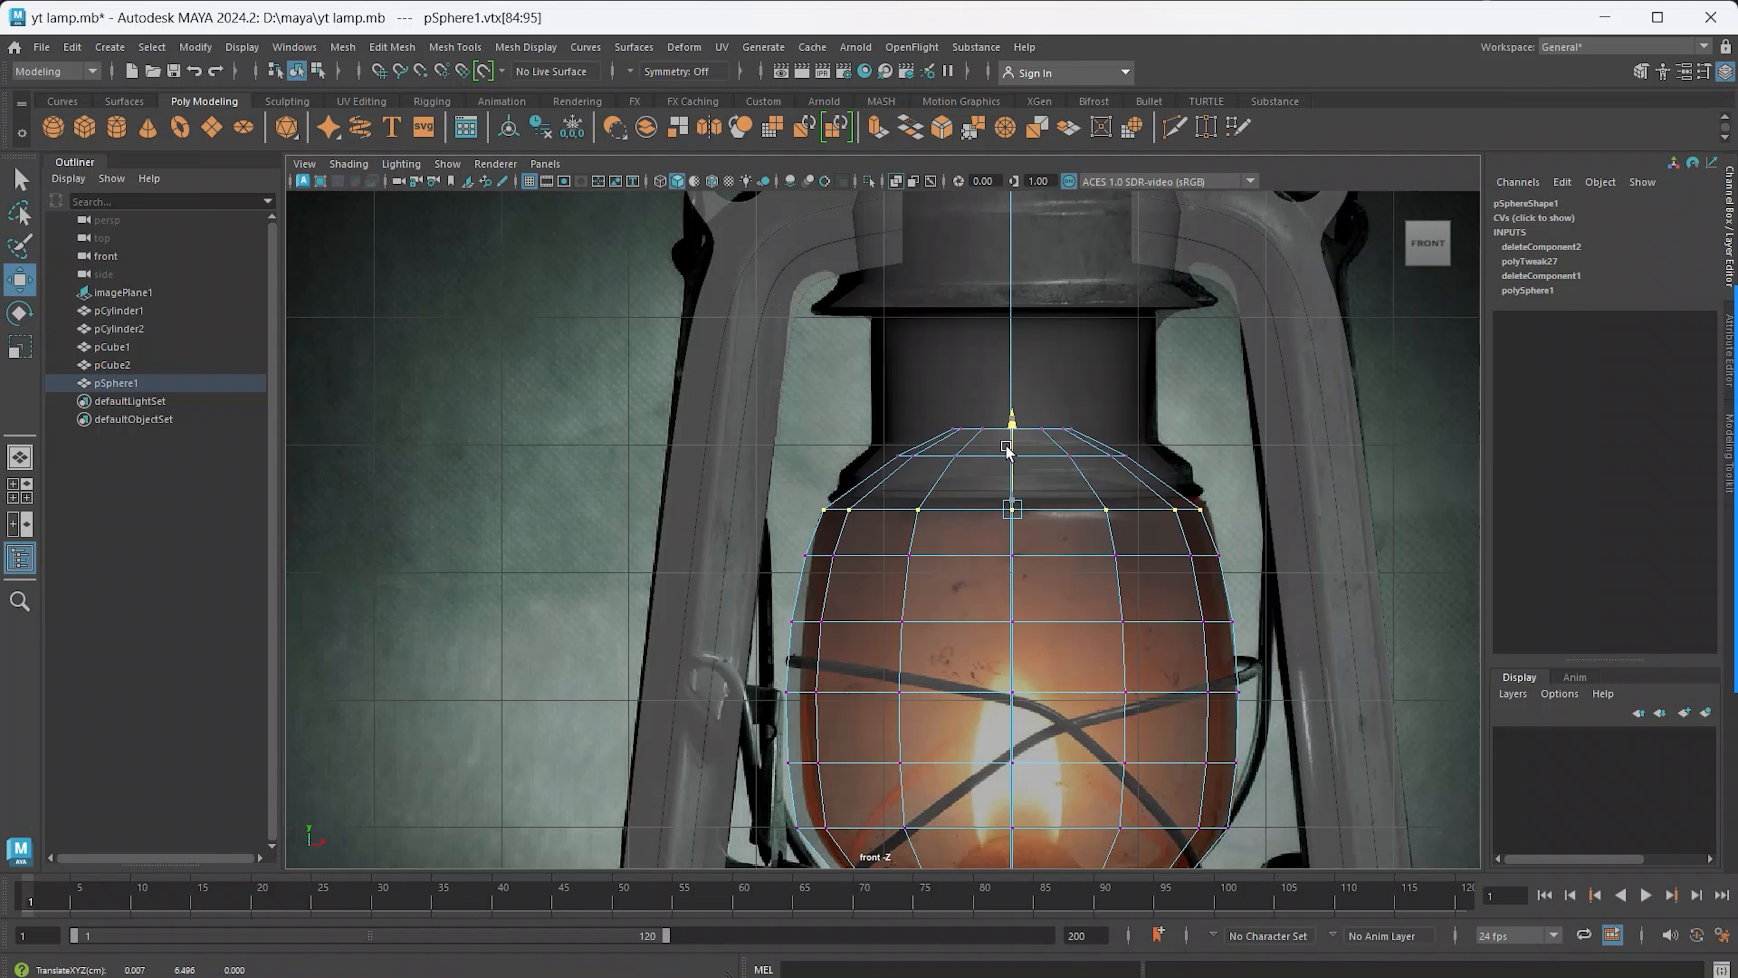
Raise the globe's shoulder vertex ring slightly and adjust its width to follow the reference glass
{"action": "left_click_drag", "start_coordinate": [1006, 449], "coordinate": [1006, 442]}
{"action": "key", "text": "r"}
{"action": "left_click_drag", "start_coordinate": [1014, 502], "coordinate": [1001, 502]}
Delete the topmost ring of faces on the globe, above the shoulder, in the front view
{"action": "right_click_drag", "start_coordinate": [982, 438], "coordinate": [977, 480]}
{"action": "right_click", "coordinate": [1020, 535]}
{"action": "right_click_drag", "start_coordinate": [1020, 535], "coordinate": [1093, 384]}
{"action": "right_click_drag", "start_coordinate": [1043, 446], "coordinate": [1101, 508]}
{"action": "left_click", "coordinate": [1102, 527]}
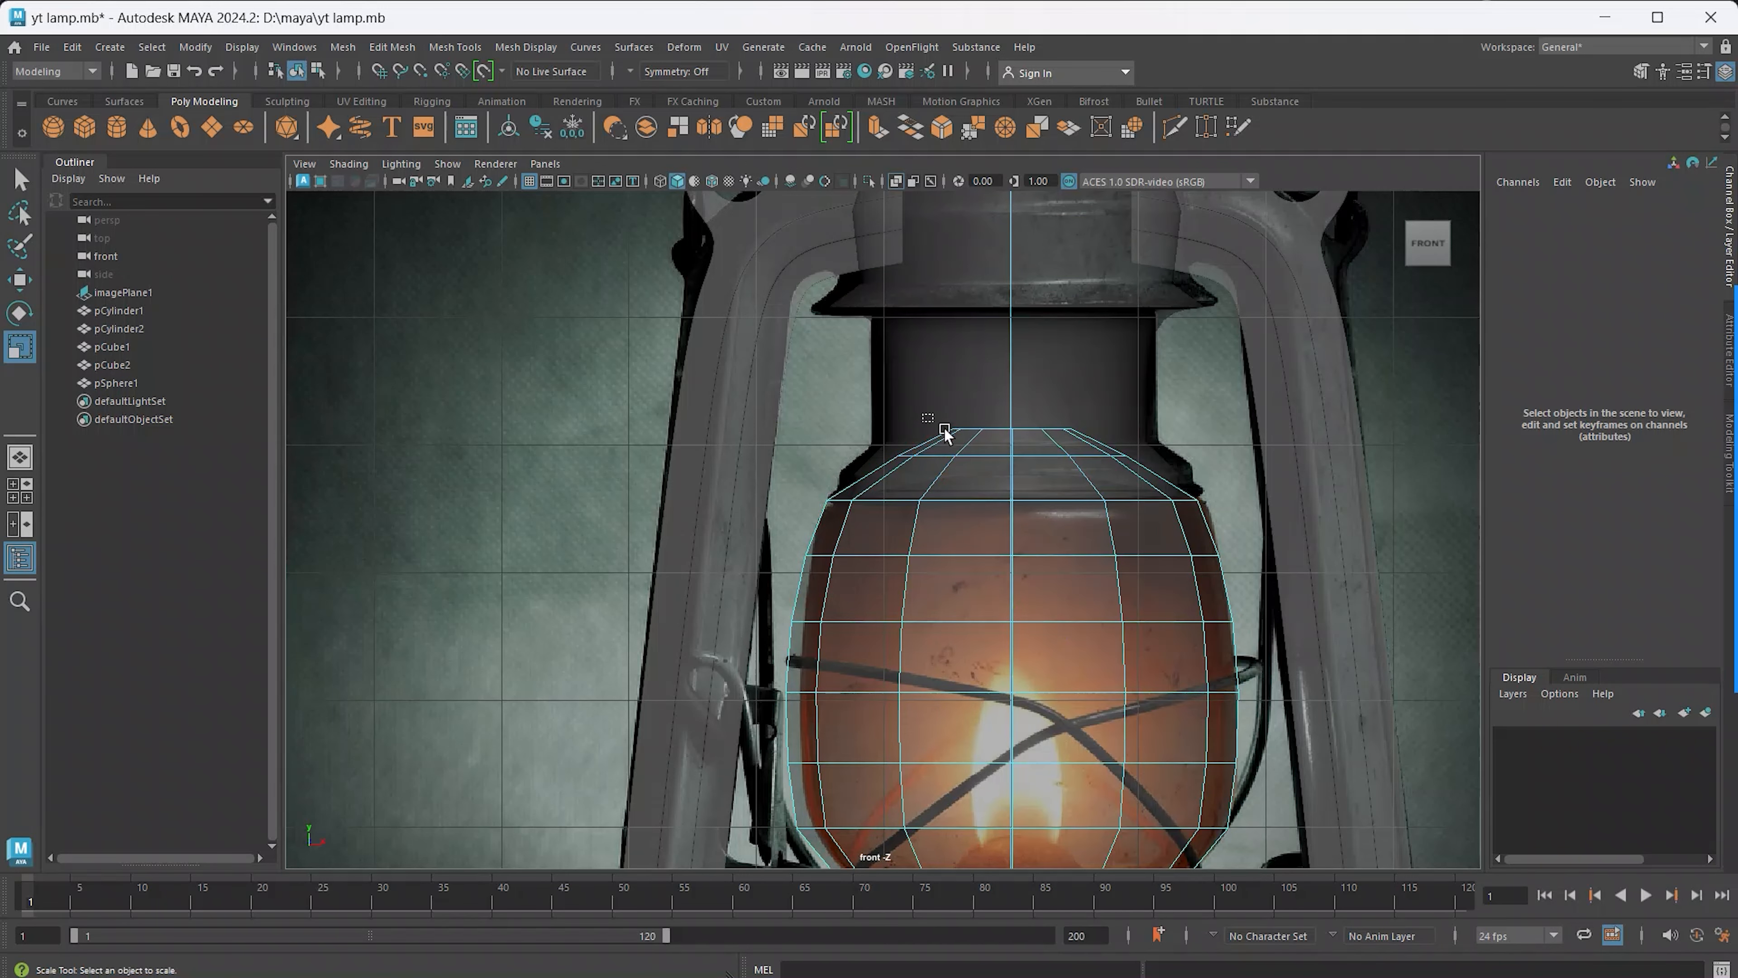
{"action": "left_click_drag", "start_coordinate": [945, 430], "coordinate": [1151, 433]}
{"action": "key", "text": "Delete"}
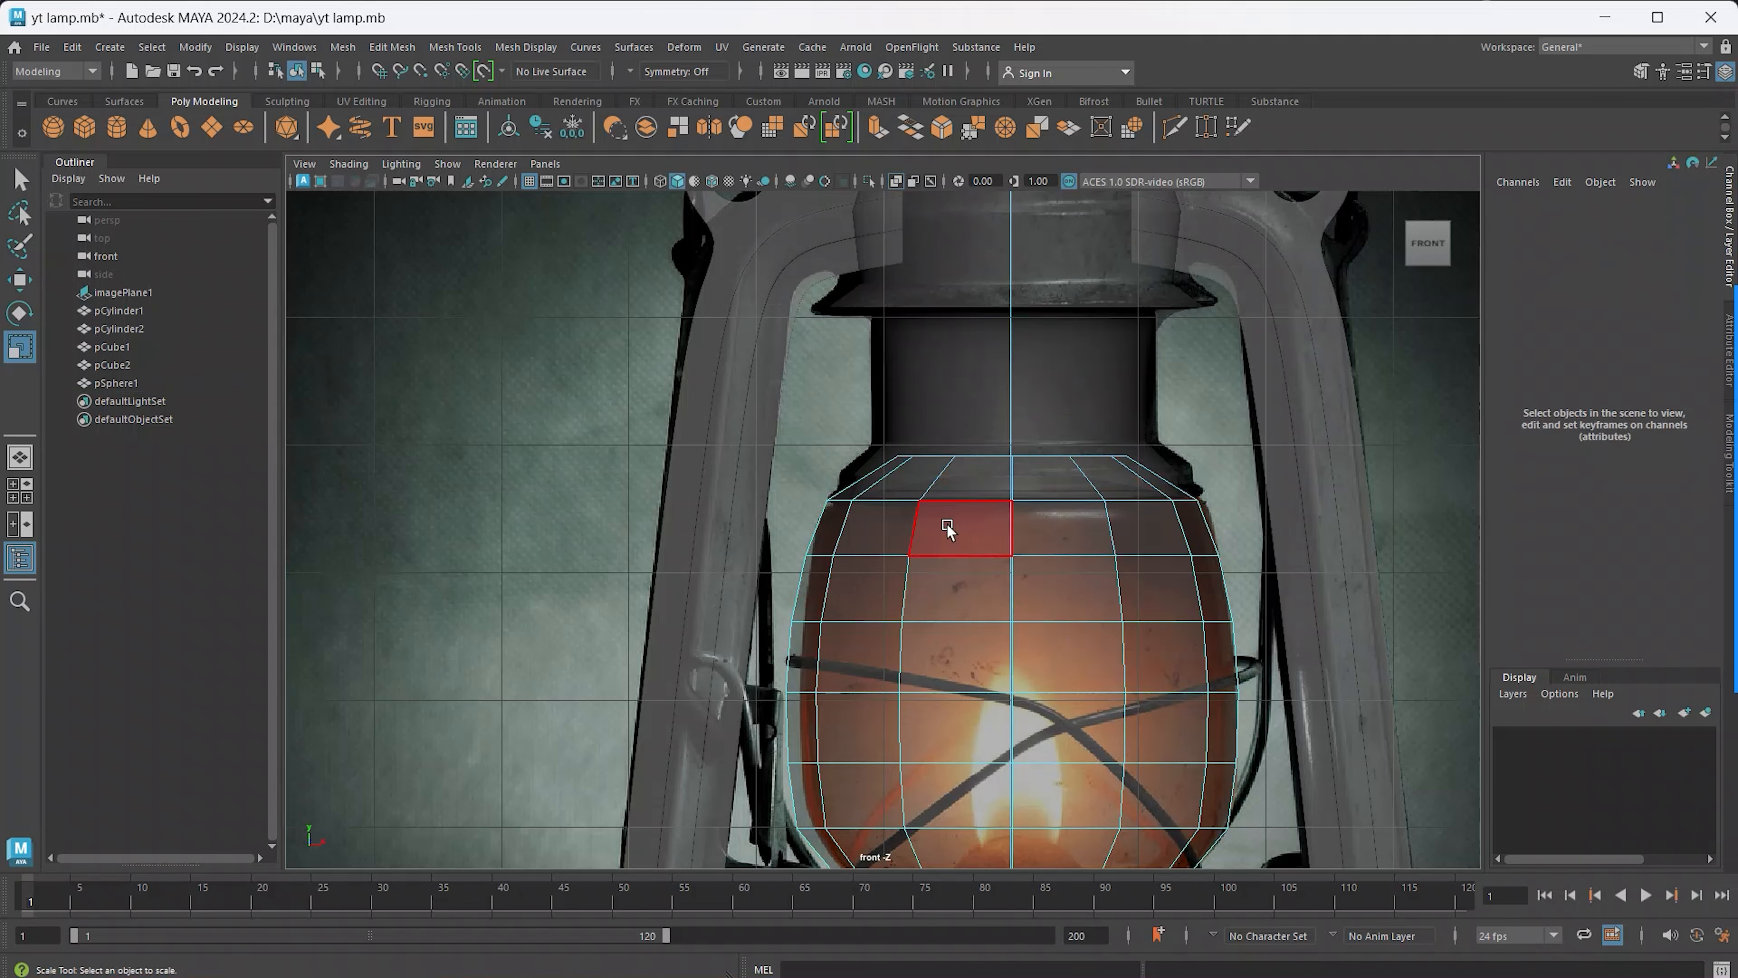
Examine the trimmed globe in perspective from several sides for its fit between collar and base
{"action": "key", "text": "space"}
{"action": "key", "text": "space"}
{"action": "left_click_drag", "start_coordinate": [827, 515], "coordinate": [893, 554], "text": "alt"}
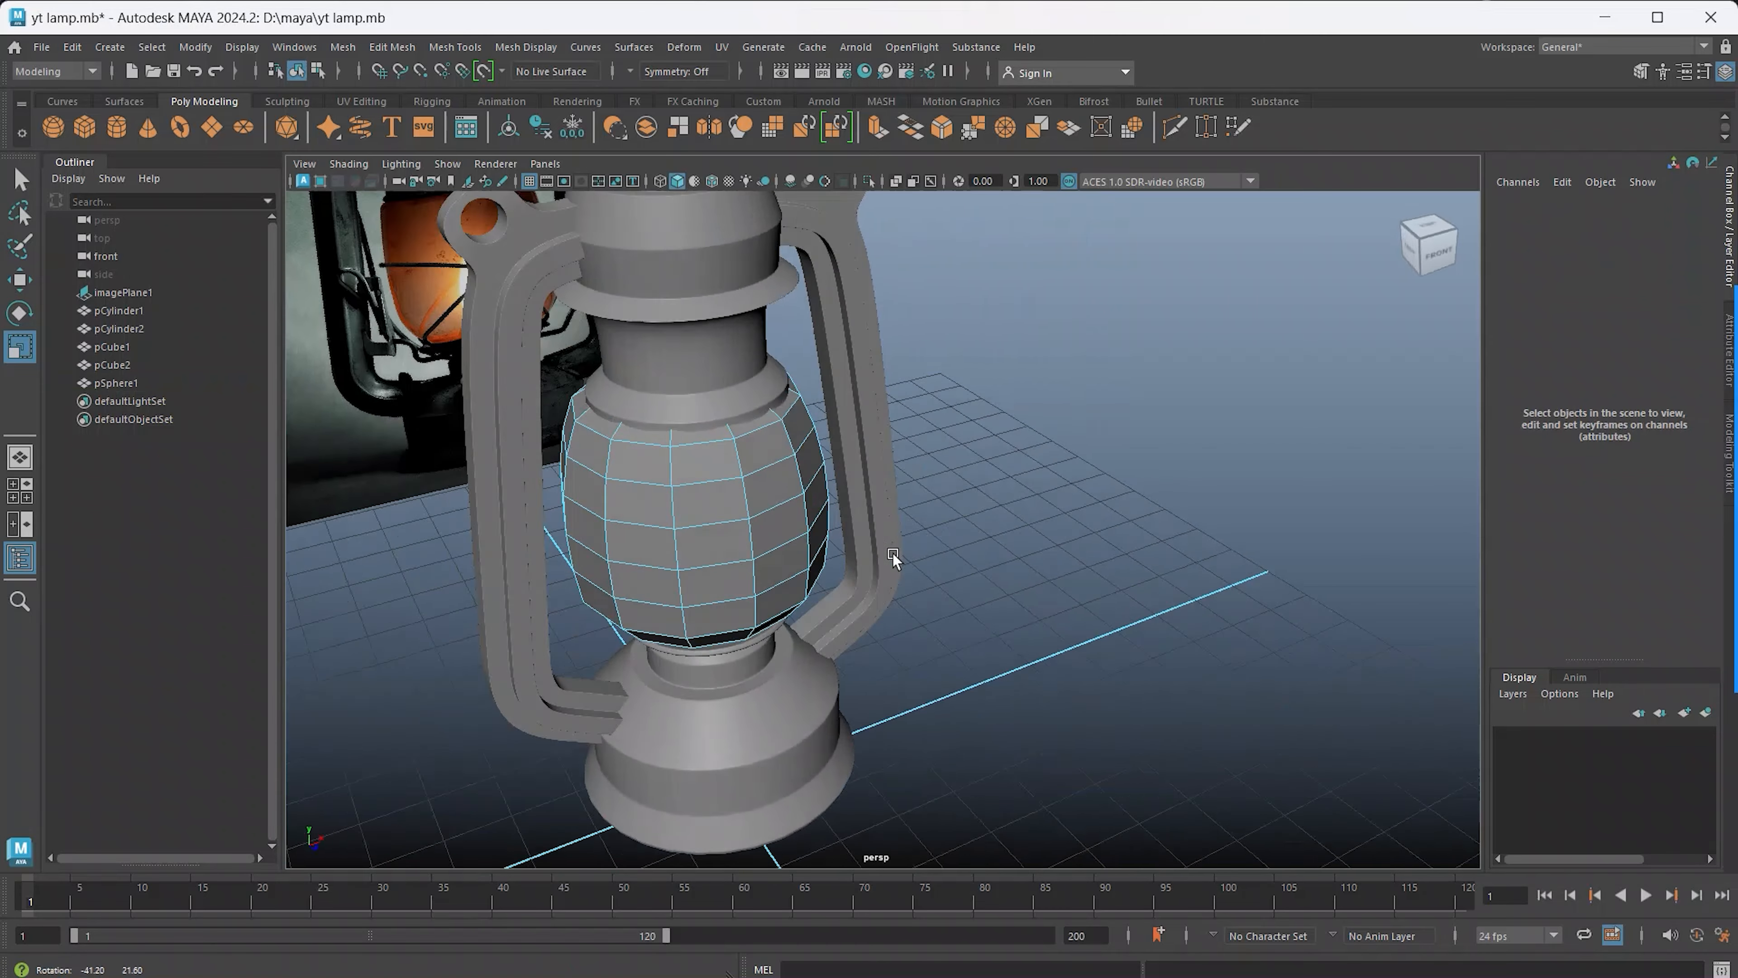
{"action": "scroll", "coordinate": [893, 553], "scroll_direction": "up", "scroll_amount": 2}
{"action": "left_click_drag", "start_coordinate": [727, 527], "coordinate": [640, 418], "text": "alt"}
{"action": "mouse_move", "coordinate": [639, 408]}
{"action": "right_mouse_down"}
{"action": "mouse_move", "coordinate": [775, 383]}
{"action": "mouse_move", "coordinate": [633, 409]}
{"action": "right_mouse_up"}
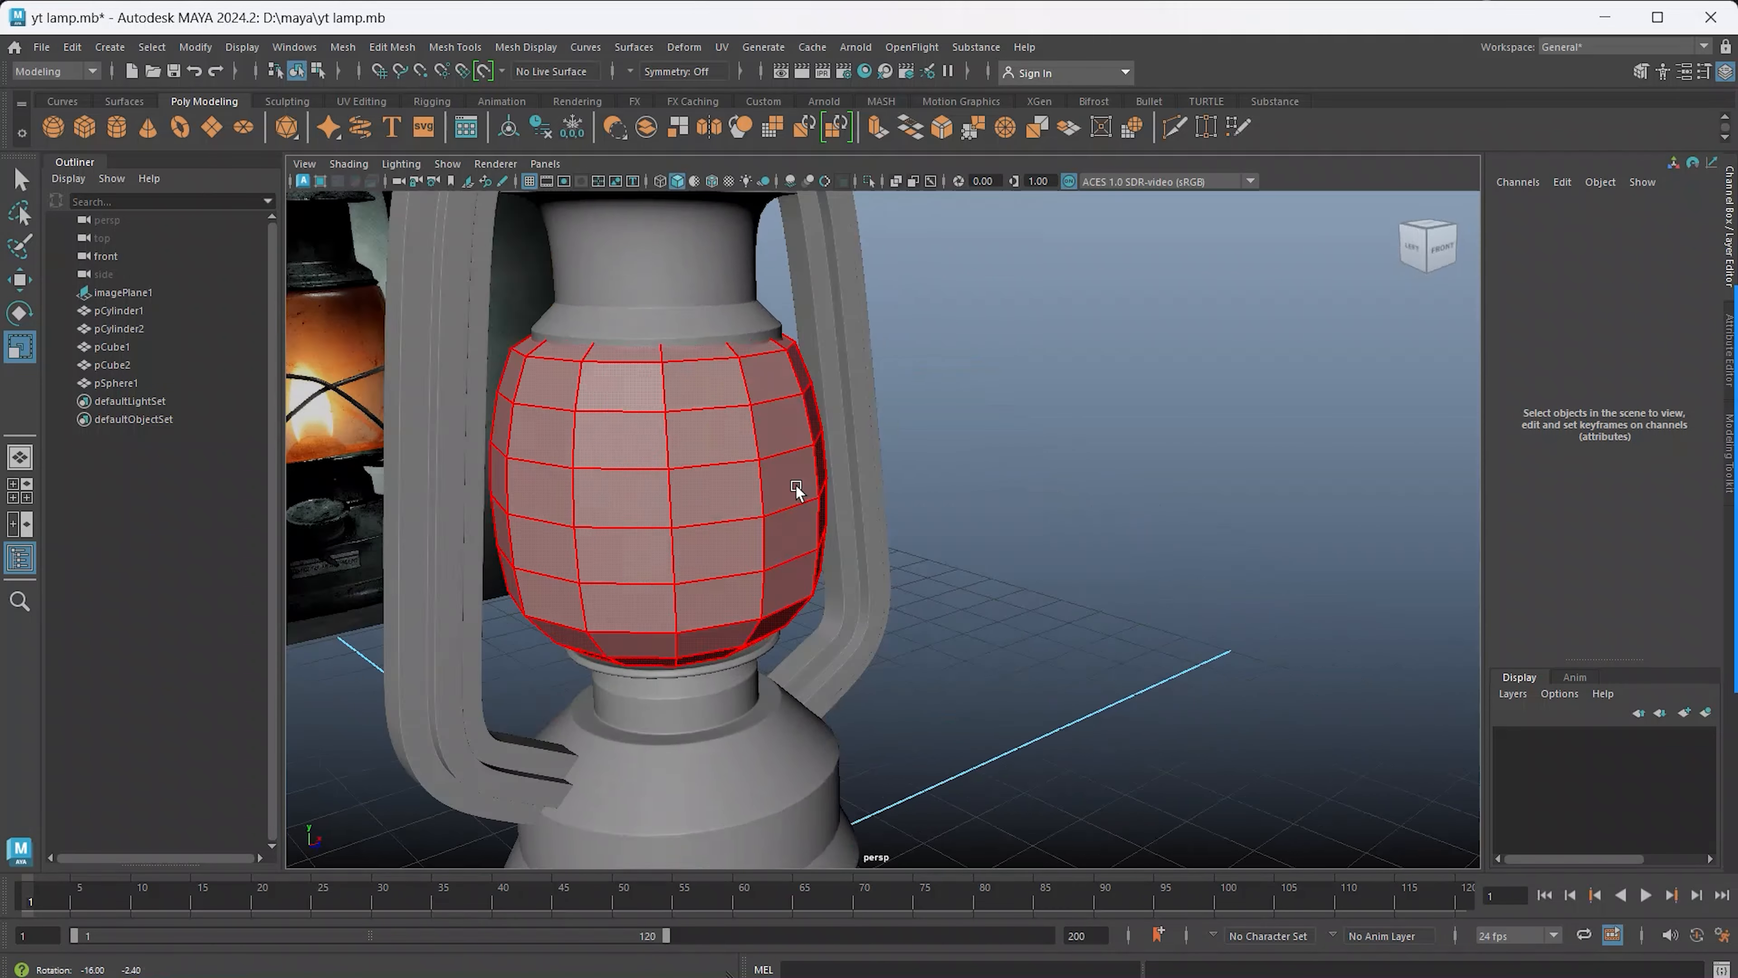
{"action": "left_click_drag", "start_coordinate": [796, 493], "coordinate": [935, 497], "text": "alt"}
{"action": "right_click_drag", "start_coordinate": [887, 490], "coordinate": [879, 515]}
{"action": "left_click_drag", "start_coordinate": [878, 514], "coordinate": [639, 535], "text": "alt"}
Fit the vertex ring just above the globe's bottom edge to the reference glass in front view, at about Y 3.64
{"action": "key", "text": "space"}
{"action": "key", "text": "space"}
{"action": "middle_click_drag", "start_coordinate": [753, 521], "coordinate": [788, 403], "text": "alt"}
{"action": "scroll", "coordinate": [981, 600], "scroll_direction": "up", "scroll_amount": 1}
{"action": "middle_click_drag", "start_coordinate": [955, 581], "coordinate": [889, 486], "text": "alt"}
{"action": "right_click_drag", "start_coordinate": [897, 460], "coordinate": [778, 454]}
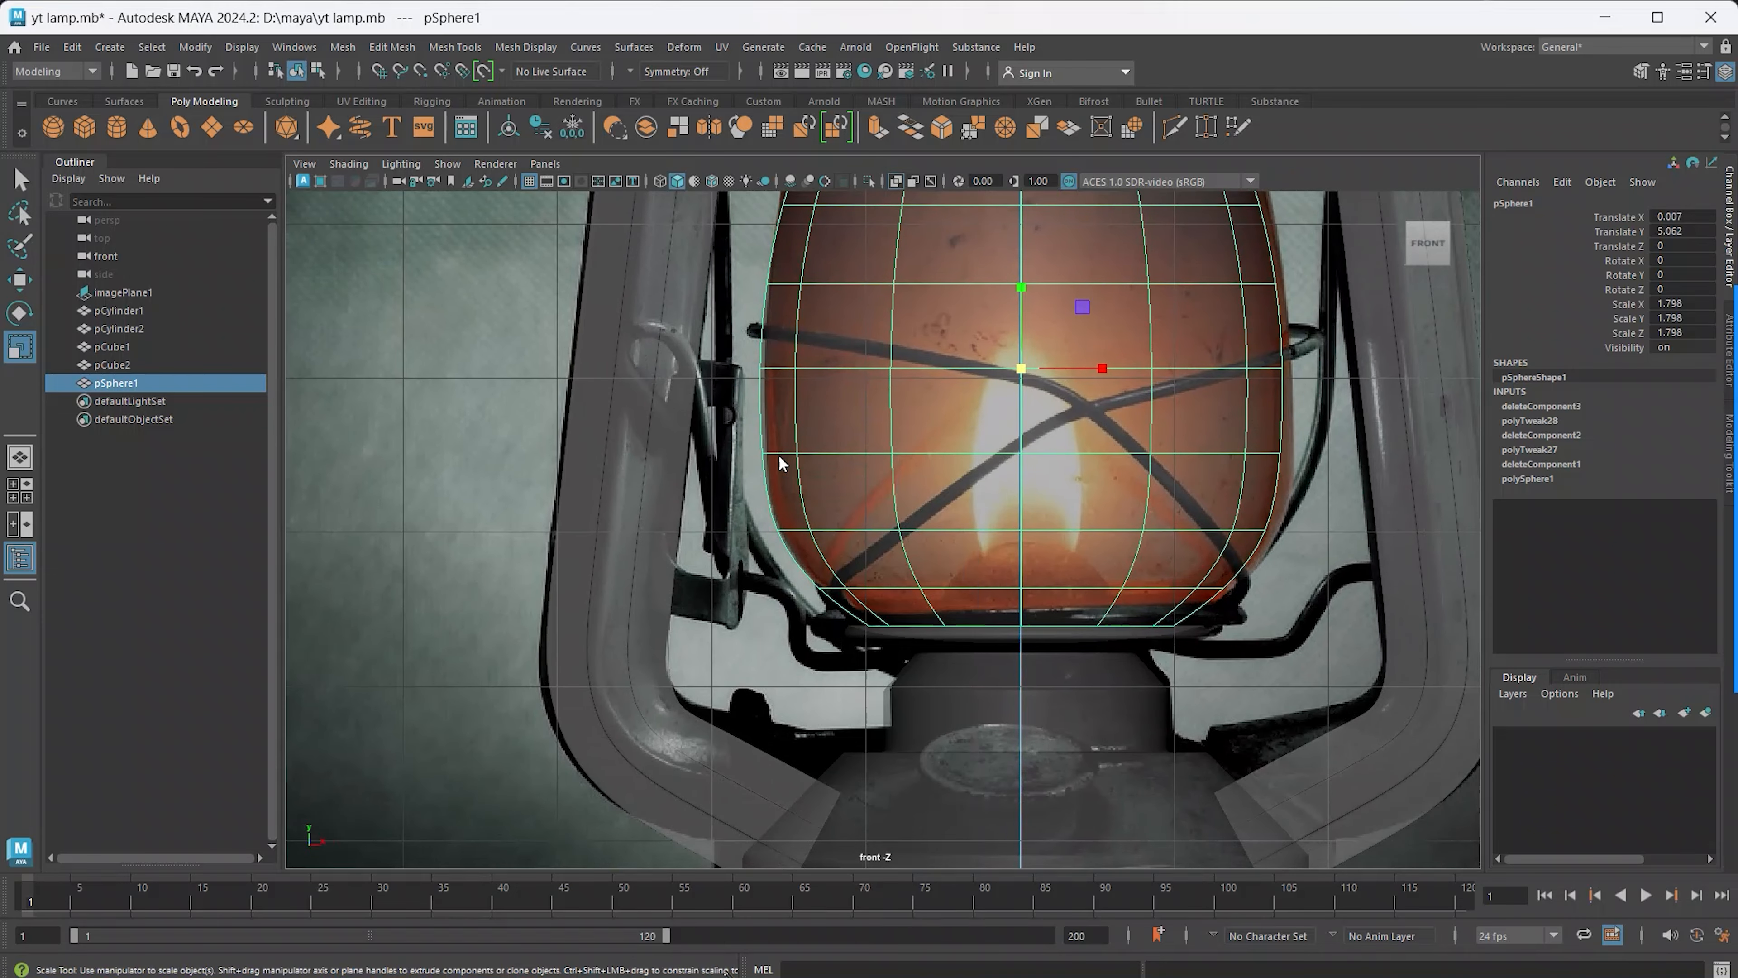
{"action": "left_click_drag", "start_coordinate": [776, 566], "coordinate": [1276, 621]}
{"action": "left_click_drag", "start_coordinate": [1021, 592], "coordinate": [1016, 629]}
{"action": "key", "text": "w"}
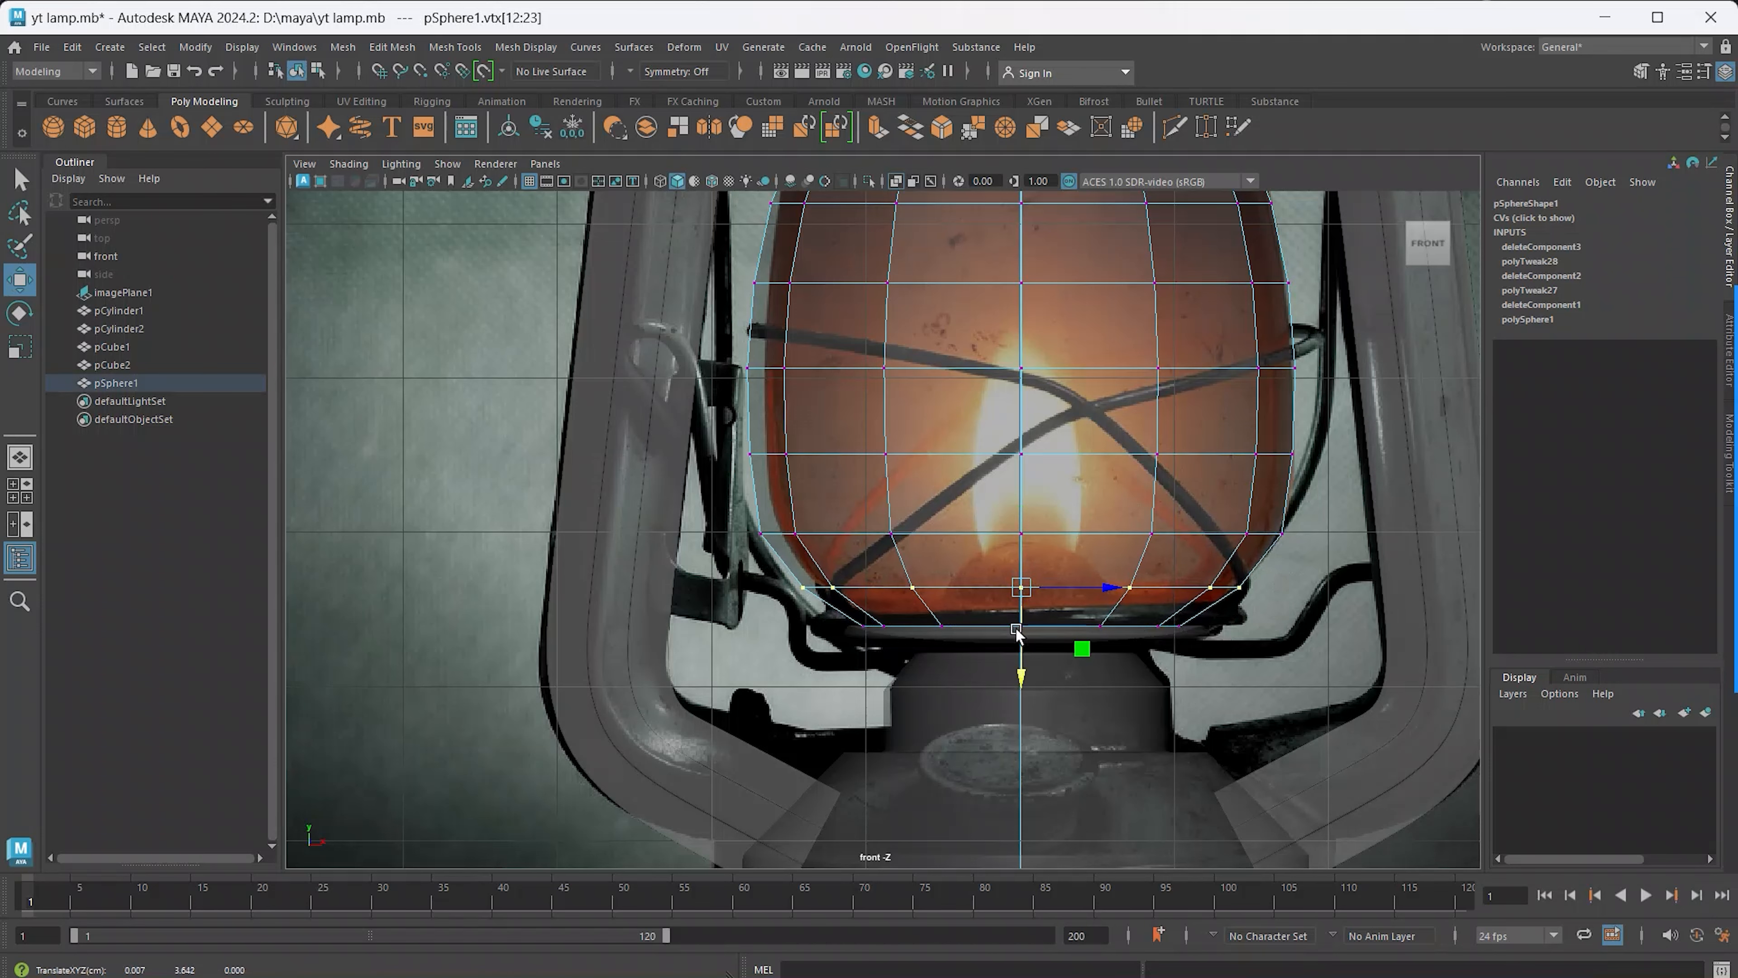
Show the globe with smoothed mesh preview and check its fit against the collar and base in perspective
{"action": "key", "text": "space"}
{"action": "key", "text": "space"}
{"action": "scroll", "coordinate": [849, 589], "scroll_direction": "up", "scroll_amount": 3}
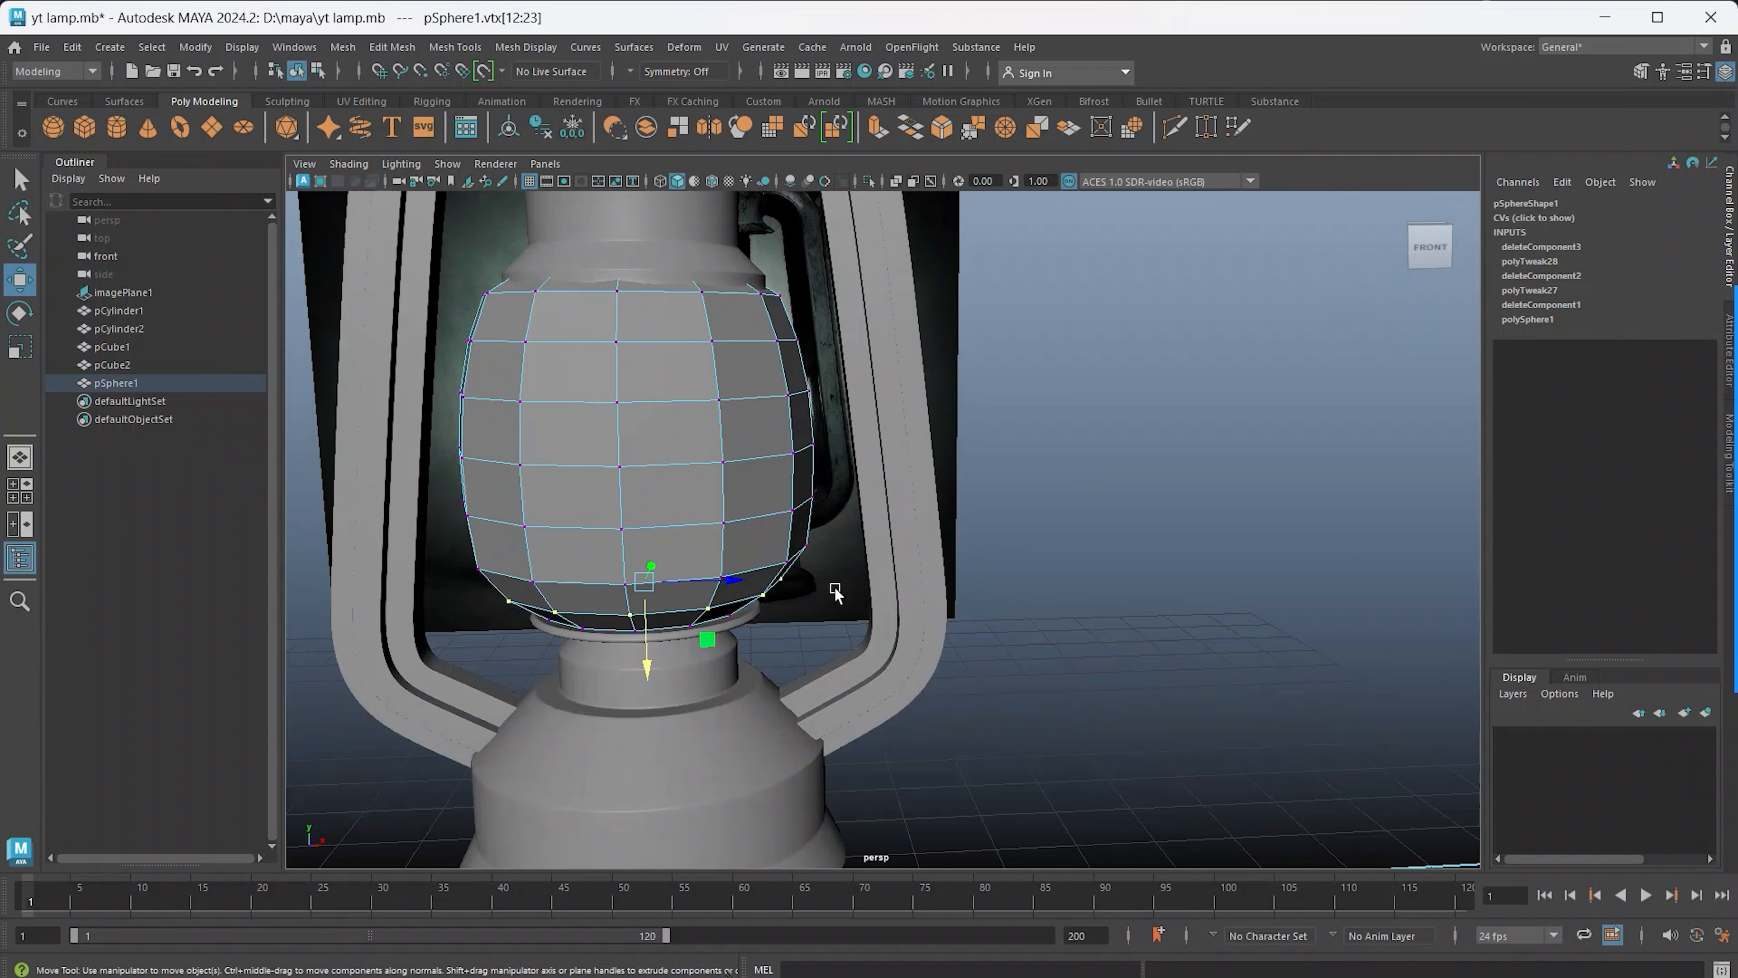
{"action": "scroll", "coordinate": [673, 507], "scroll_direction": "down", "scroll_amount": 3}
{"action": "mouse_move", "coordinate": [673, 579]}
{"action": "left_mouse_down", "text": "alt"}
{"action": "mouse_move", "coordinate": [648, 550]}
{"action": "mouse_move", "coordinate": [645, 595]}
{"action": "left_mouse_up", "text": "alt"}
{"action": "middle_click_drag", "start_coordinate": [678, 502], "coordinate": [742, 677], "text": "alt"}
{"action": "scroll", "coordinate": [733, 665], "scroll_direction": "up", "scroll_amount": 2}
{"action": "mouse_move", "coordinate": [718, 652]}
{"action": "left_mouse_down", "text": "alt"}
{"action": "mouse_move", "coordinate": [760, 665]}
{"action": "mouse_move", "coordinate": [687, 637]}
{"action": "left_mouse_up", "text": "alt"}
{"action": "scroll", "coordinate": [769, 619], "scroll_direction": "up", "scroll_amount": 4}
{"action": "scroll", "coordinate": [769, 620], "scroll_direction": "down", "scroll_amount": 8}
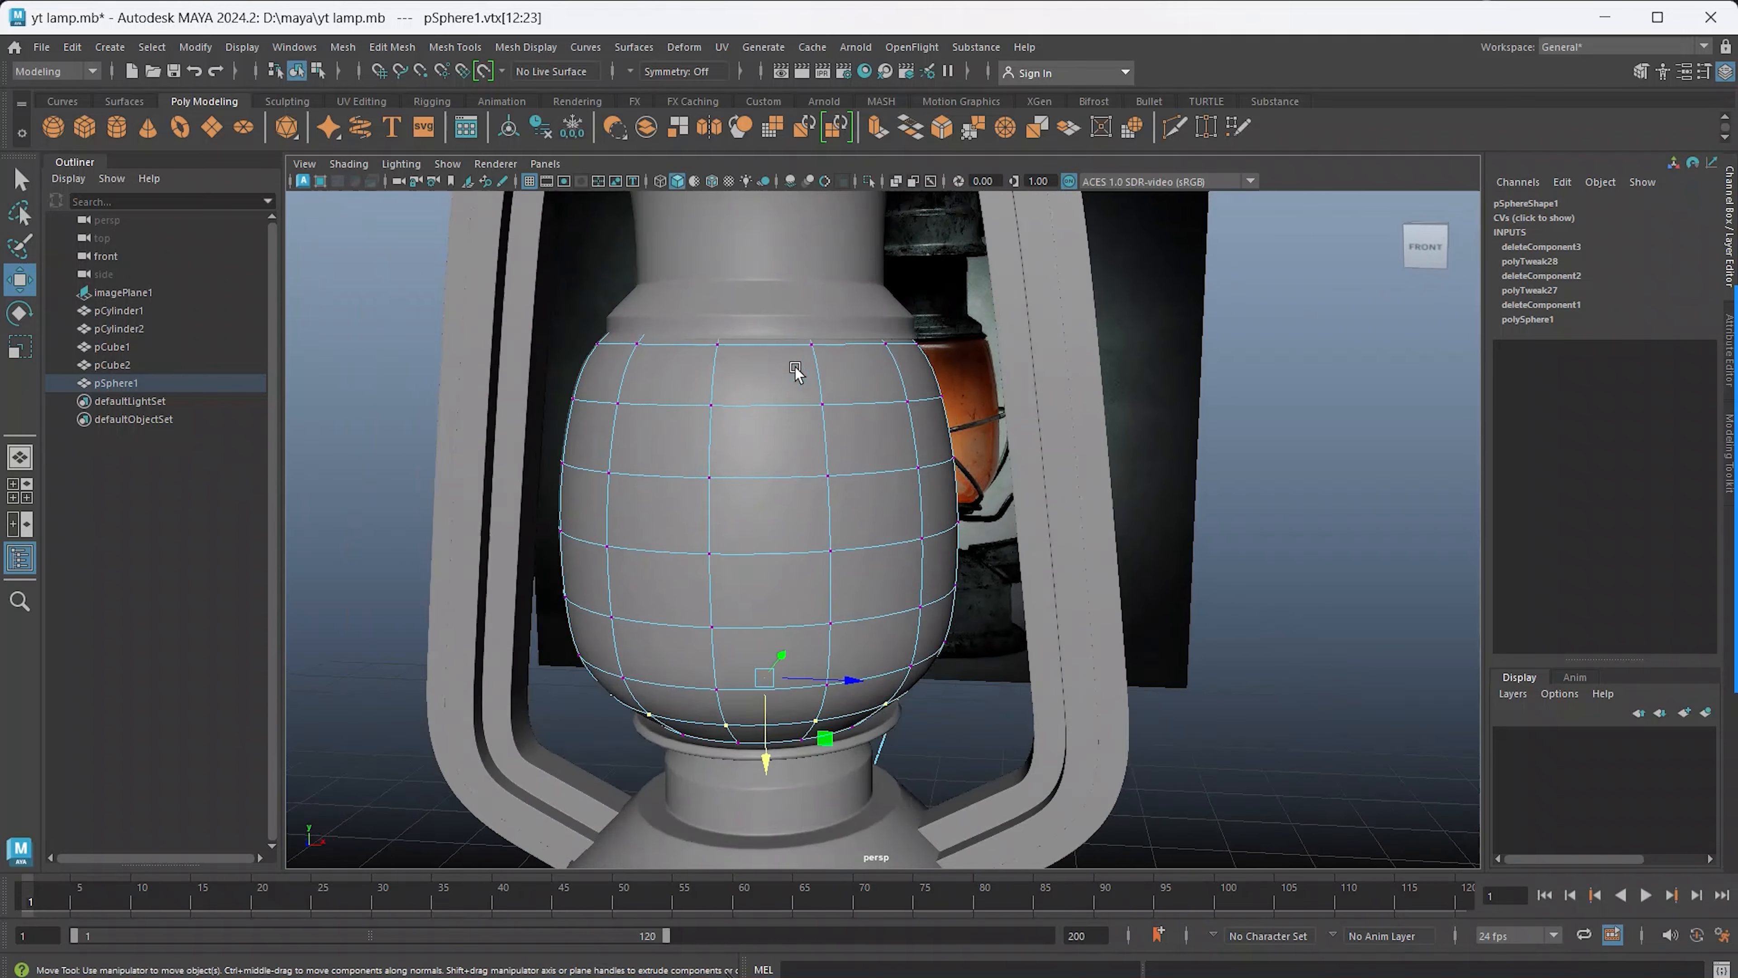
{"action": "left_click_drag", "start_coordinate": [801, 591], "coordinate": [790, 587], "text": "alt"}
Lower the whole globe slightly to Translate Y 5.044 so it seats in the lantern's base ring
{"action": "right_click_drag", "start_coordinate": [807, 459], "coordinate": [889, 433]}
{"action": "left_click", "coordinate": [1075, 598]}
{"action": "scroll", "coordinate": [824, 598], "scroll_direction": "up", "scroll_amount": 4}
{"action": "left_click_drag", "start_coordinate": [823, 598], "coordinate": [798, 508], "text": "alt"}
{"action": "left_click", "coordinate": [799, 507]}
{"action": "left_click_drag", "start_coordinate": [750, 432], "coordinate": [754, 428]}
{"action": "left_click_drag", "start_coordinate": [754, 423], "coordinate": [755, 418]}
{"action": "left_click_drag", "start_coordinate": [719, 474], "coordinate": [686, 491], "text": "alt"}
{"action": "scroll", "coordinate": [743, 482], "scroll_direction": "up", "scroll_amount": 4}
{"action": "scroll", "coordinate": [686, 492], "scroll_direction": "down", "scroll_amount": 4}
Assign a new Arnold aiStandardSurface material to the glass globe
{"action": "right_click_drag", "start_coordinate": [695, 458], "coordinate": [821, 930]}
{"action": "left_click", "coordinate": [701, 483]}
{"action": "scroll", "coordinate": [759, 500], "scroll_direction": "down", "scroll_amount": 4}
{"action": "left_click", "coordinate": [624, 482]}
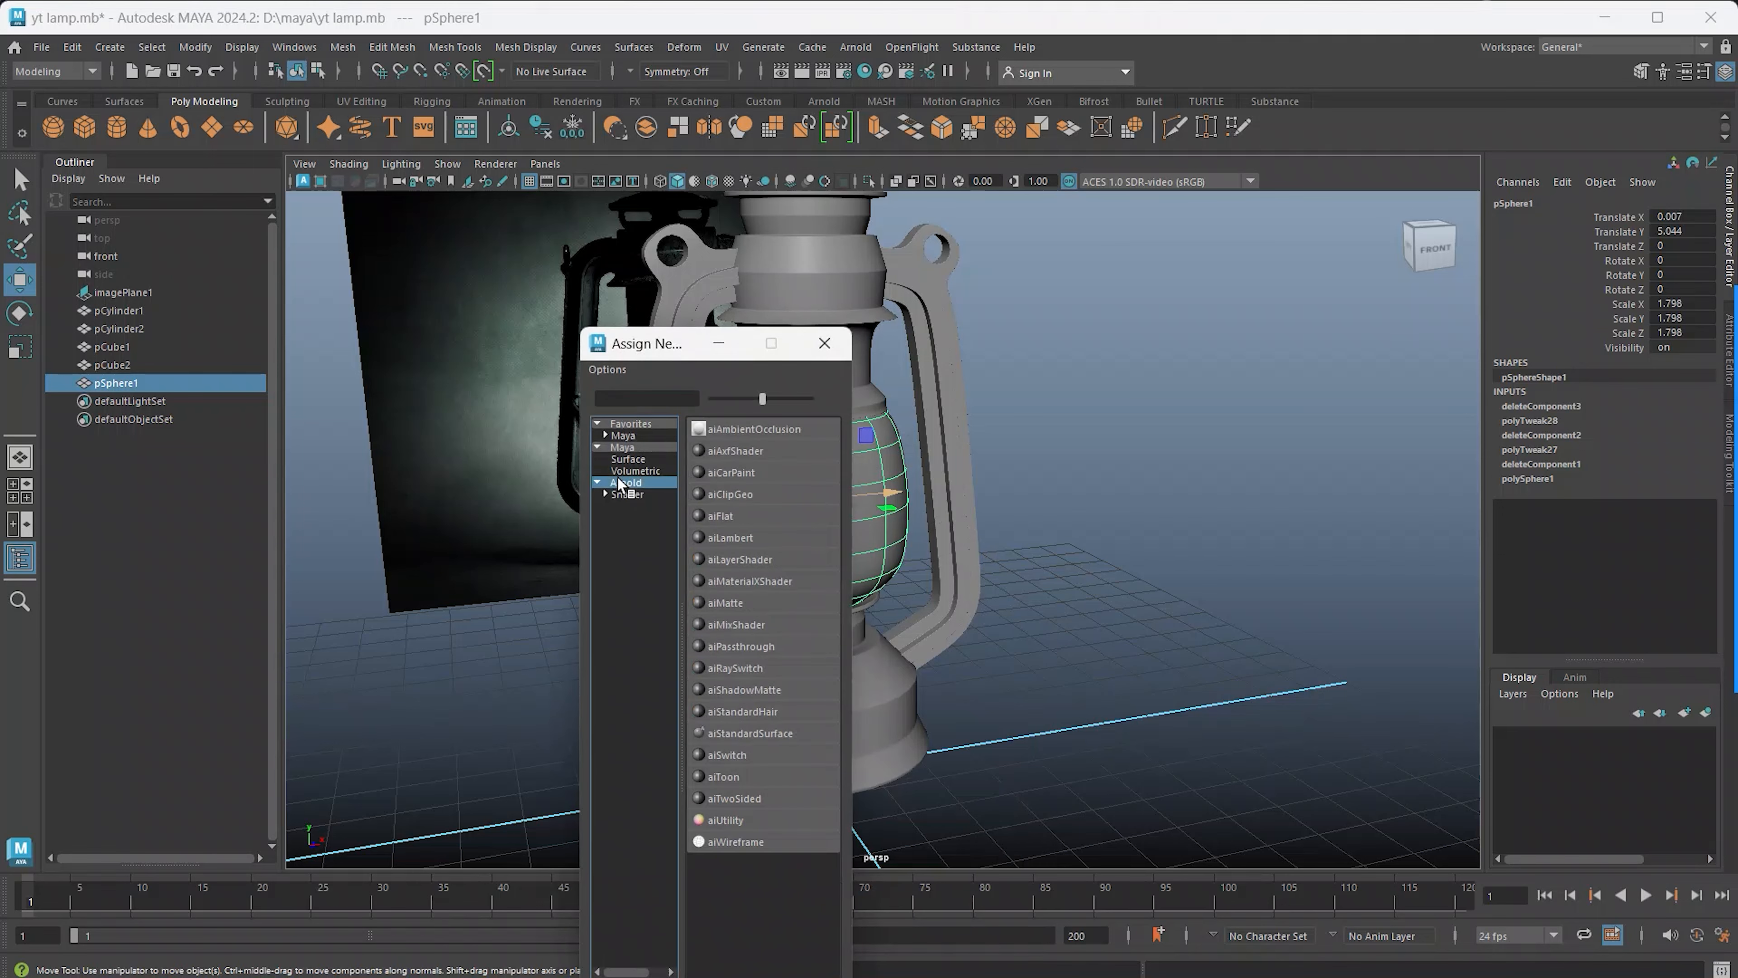
{"action": "left_click", "coordinate": [770, 729]}
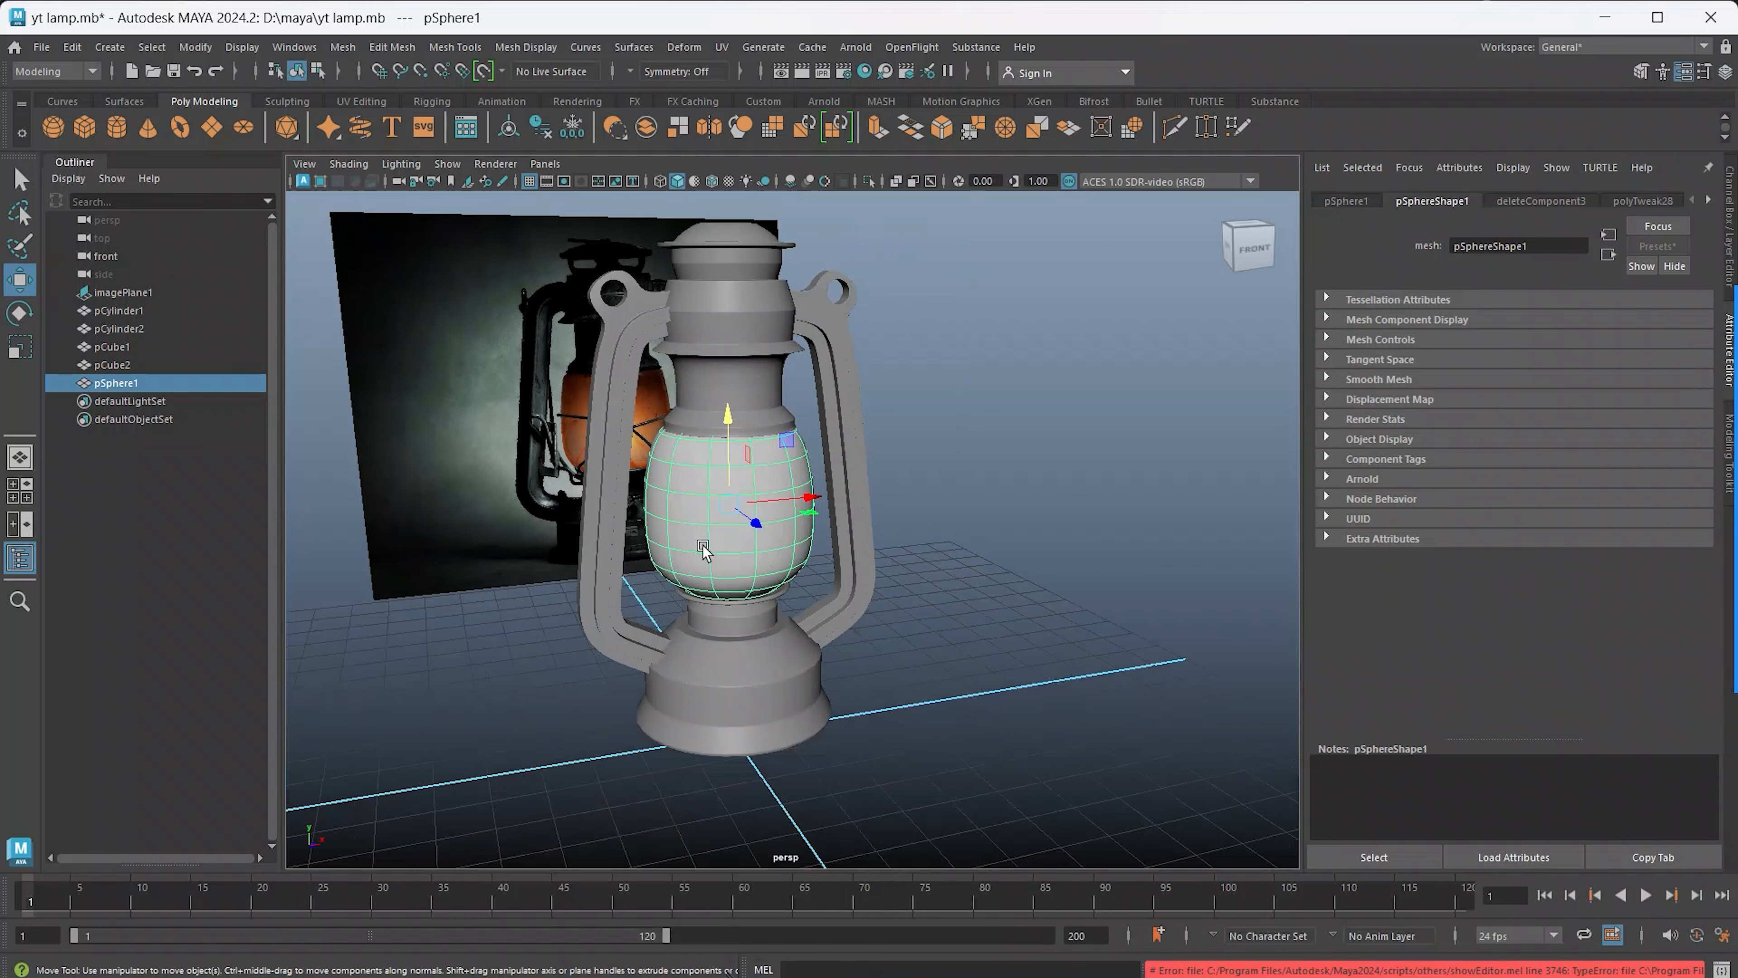
{"action": "left_click", "coordinate": [1731, 220]}
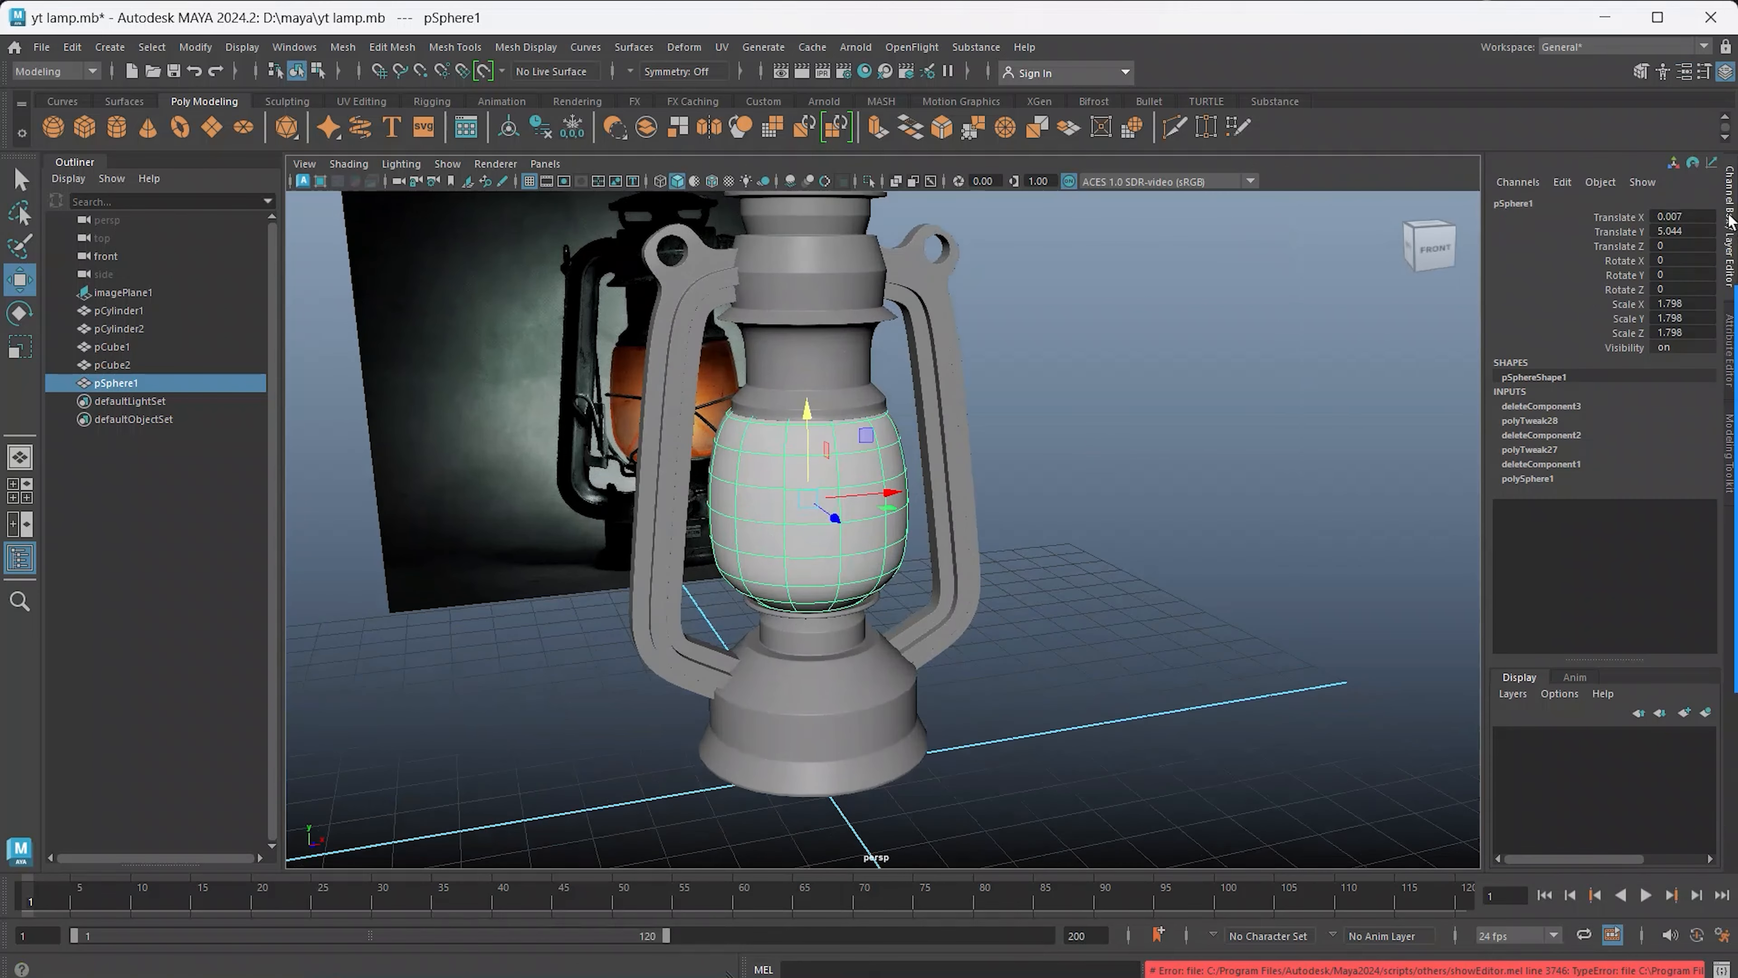
{"action": "scroll", "coordinate": [771, 527], "scroll_direction": "up", "scroll_amount": 3}
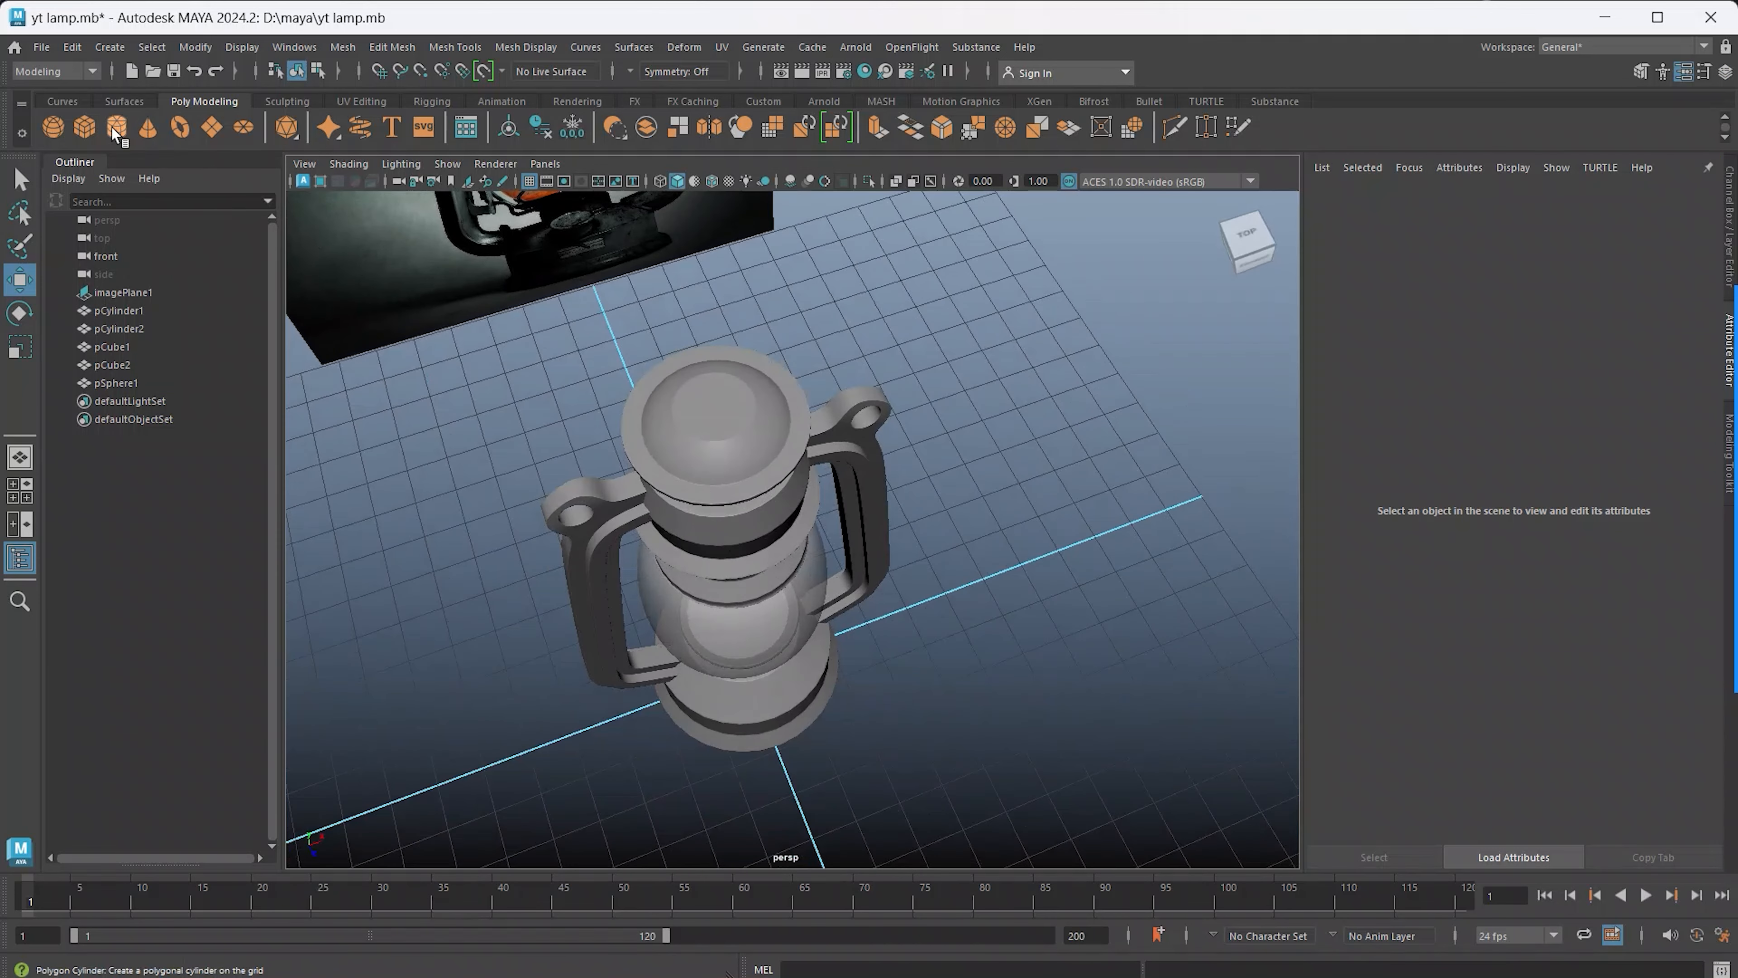
Create a polygon cylinder, raise it above the lantern's cap to about Y 11.164 and set its axis subdivisions to 8
{"action": "left_click", "coordinate": [117, 128]}
{"action": "left_click_drag", "start_coordinate": [745, 633], "coordinate": [699, 315]}
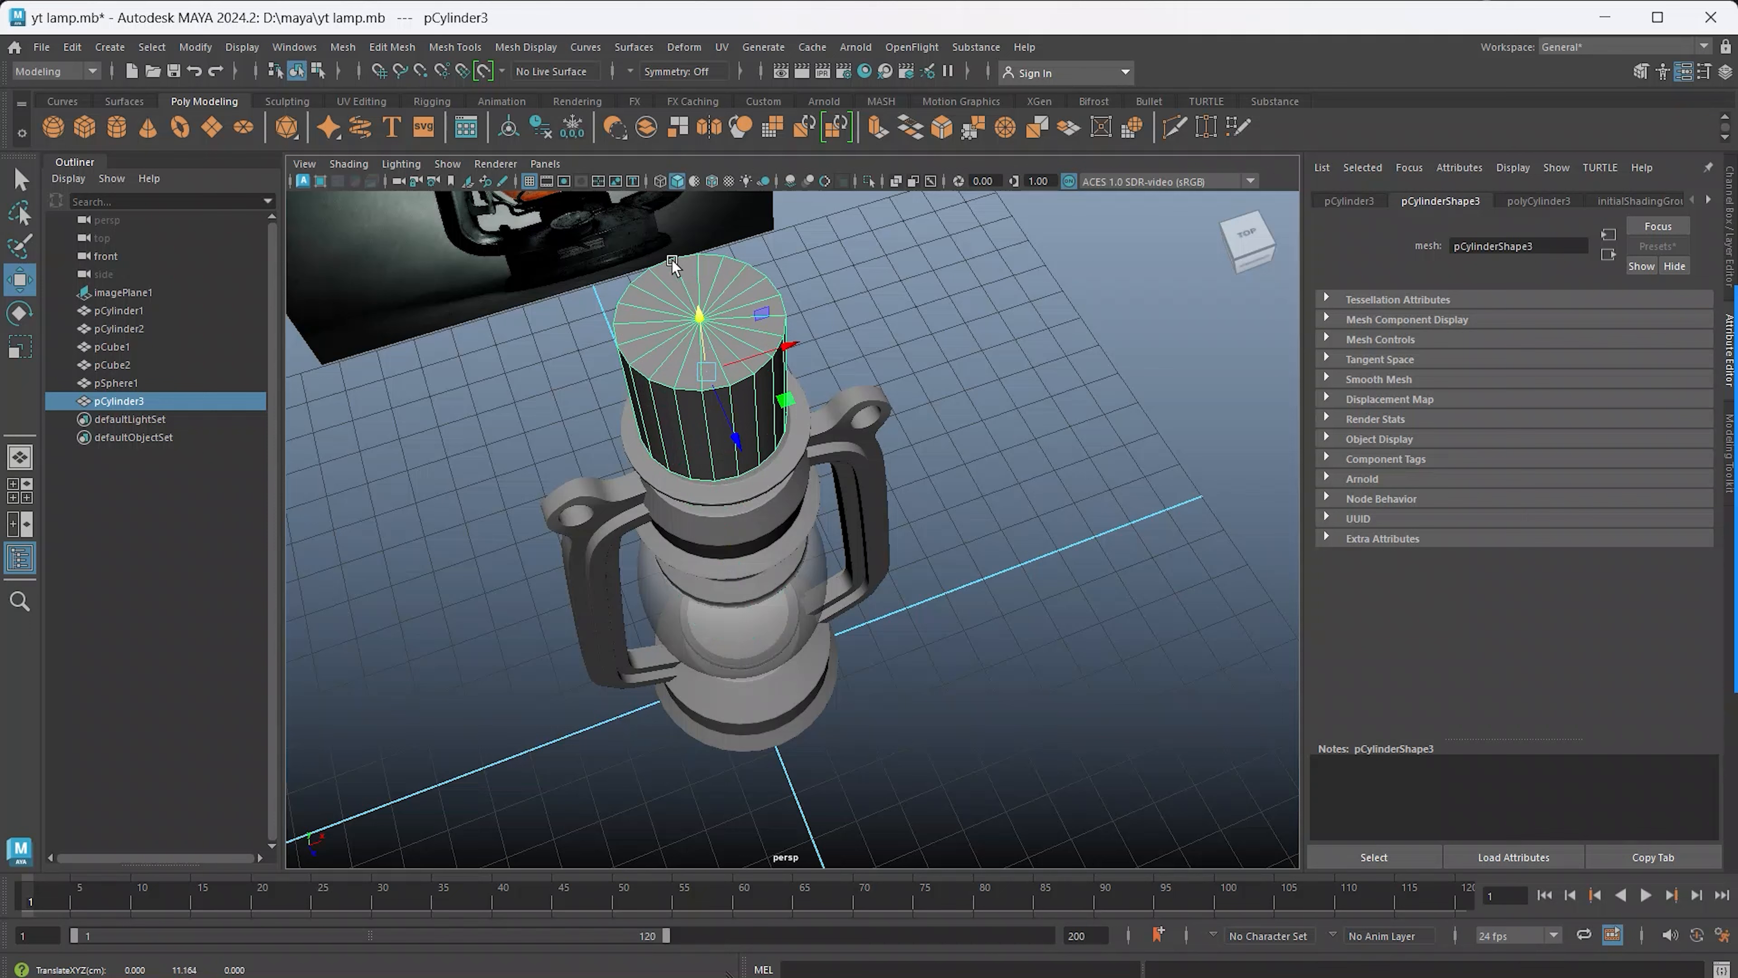
{"action": "left_click", "coordinate": [1735, 211]}
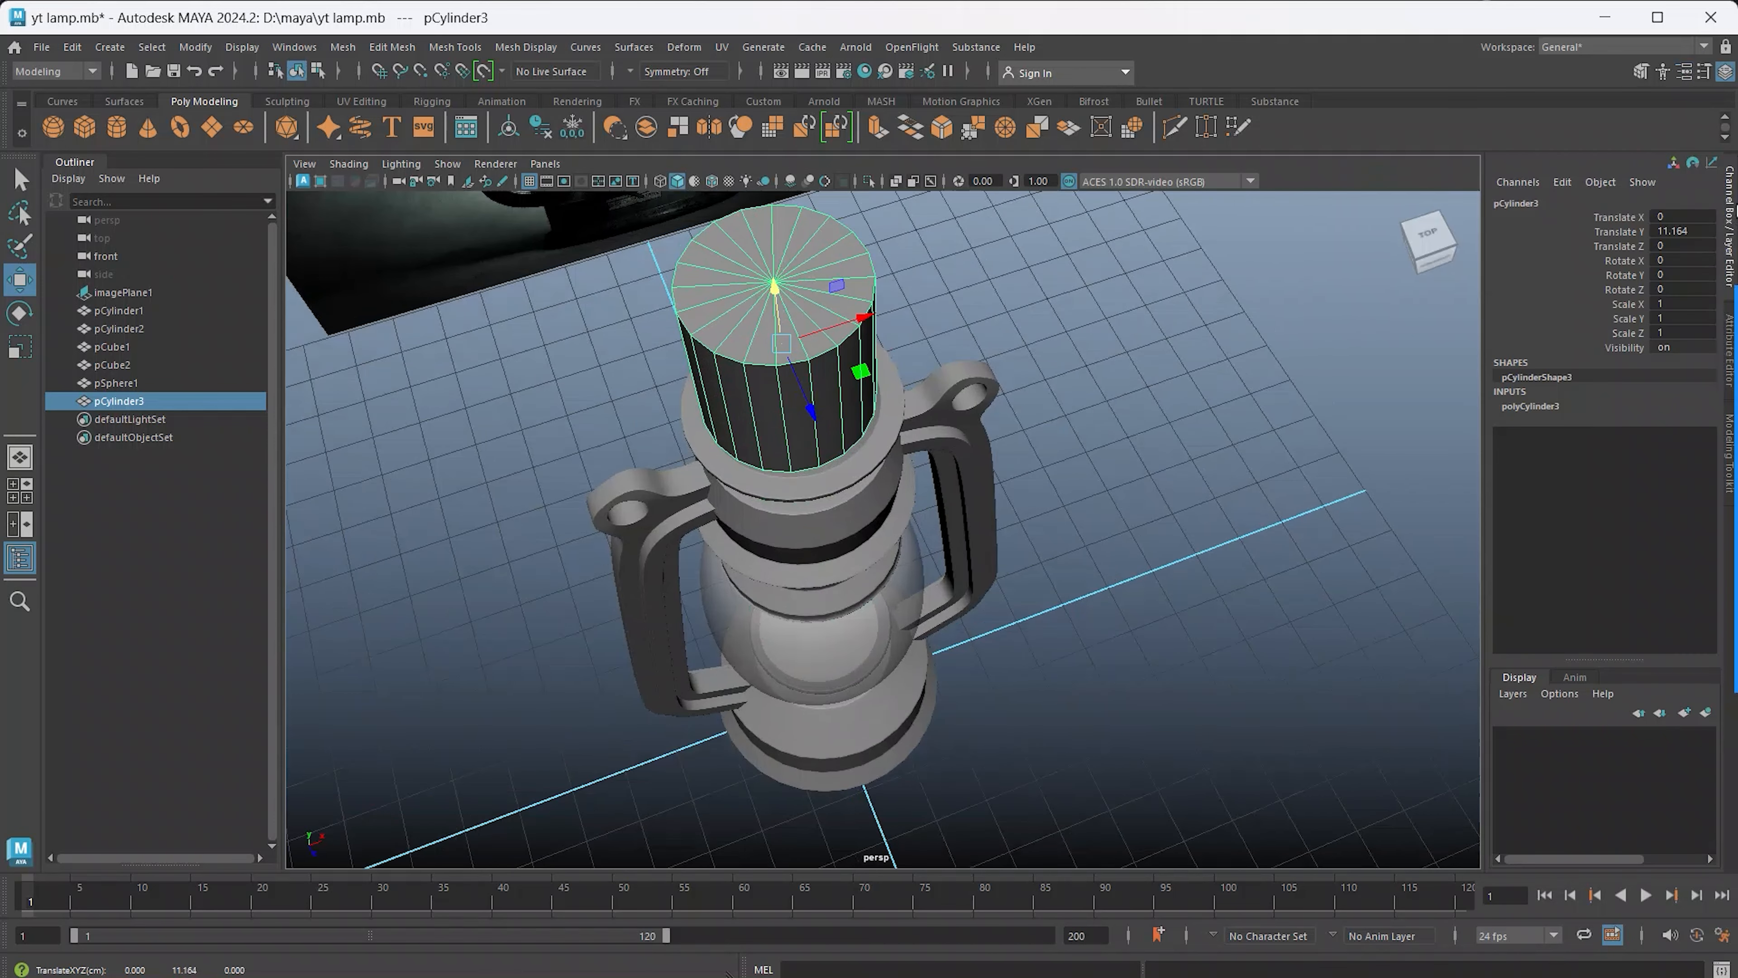
{"action": "left_click", "coordinate": [1540, 406]}
{"action": "left_click_drag", "start_coordinate": [1663, 491], "coordinate": [1659, 463]}
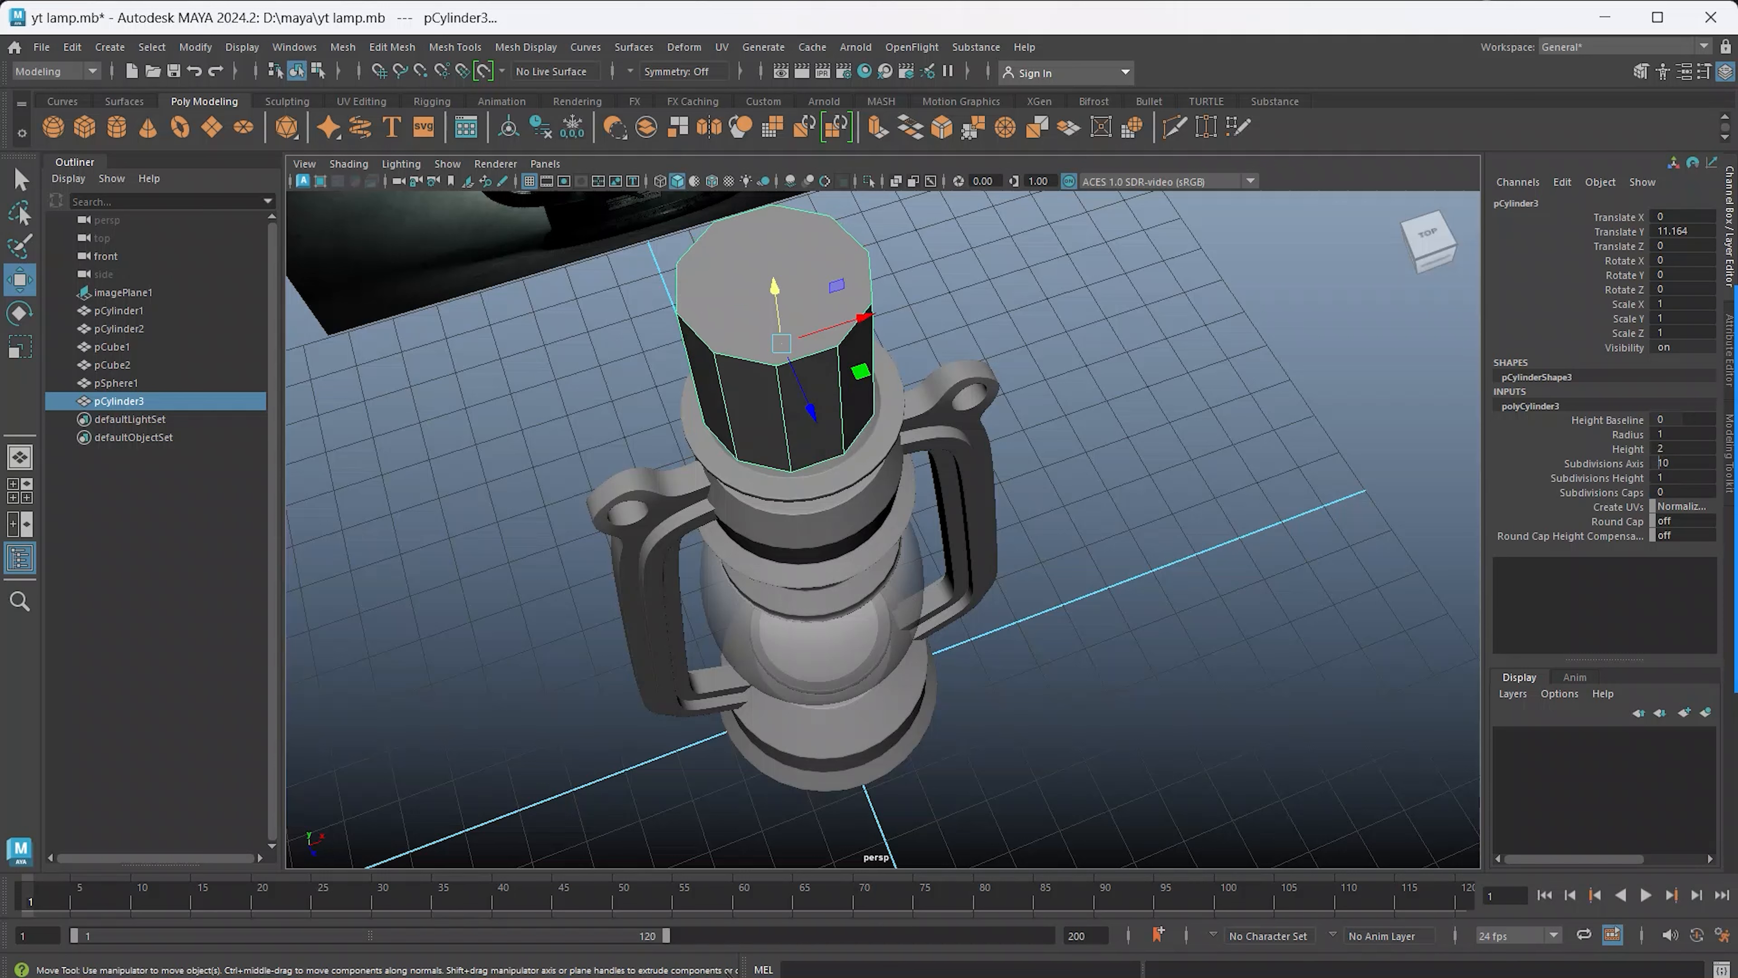
{"action": "left_click_drag", "start_coordinate": [1660, 463], "coordinate": [1657, 463]}
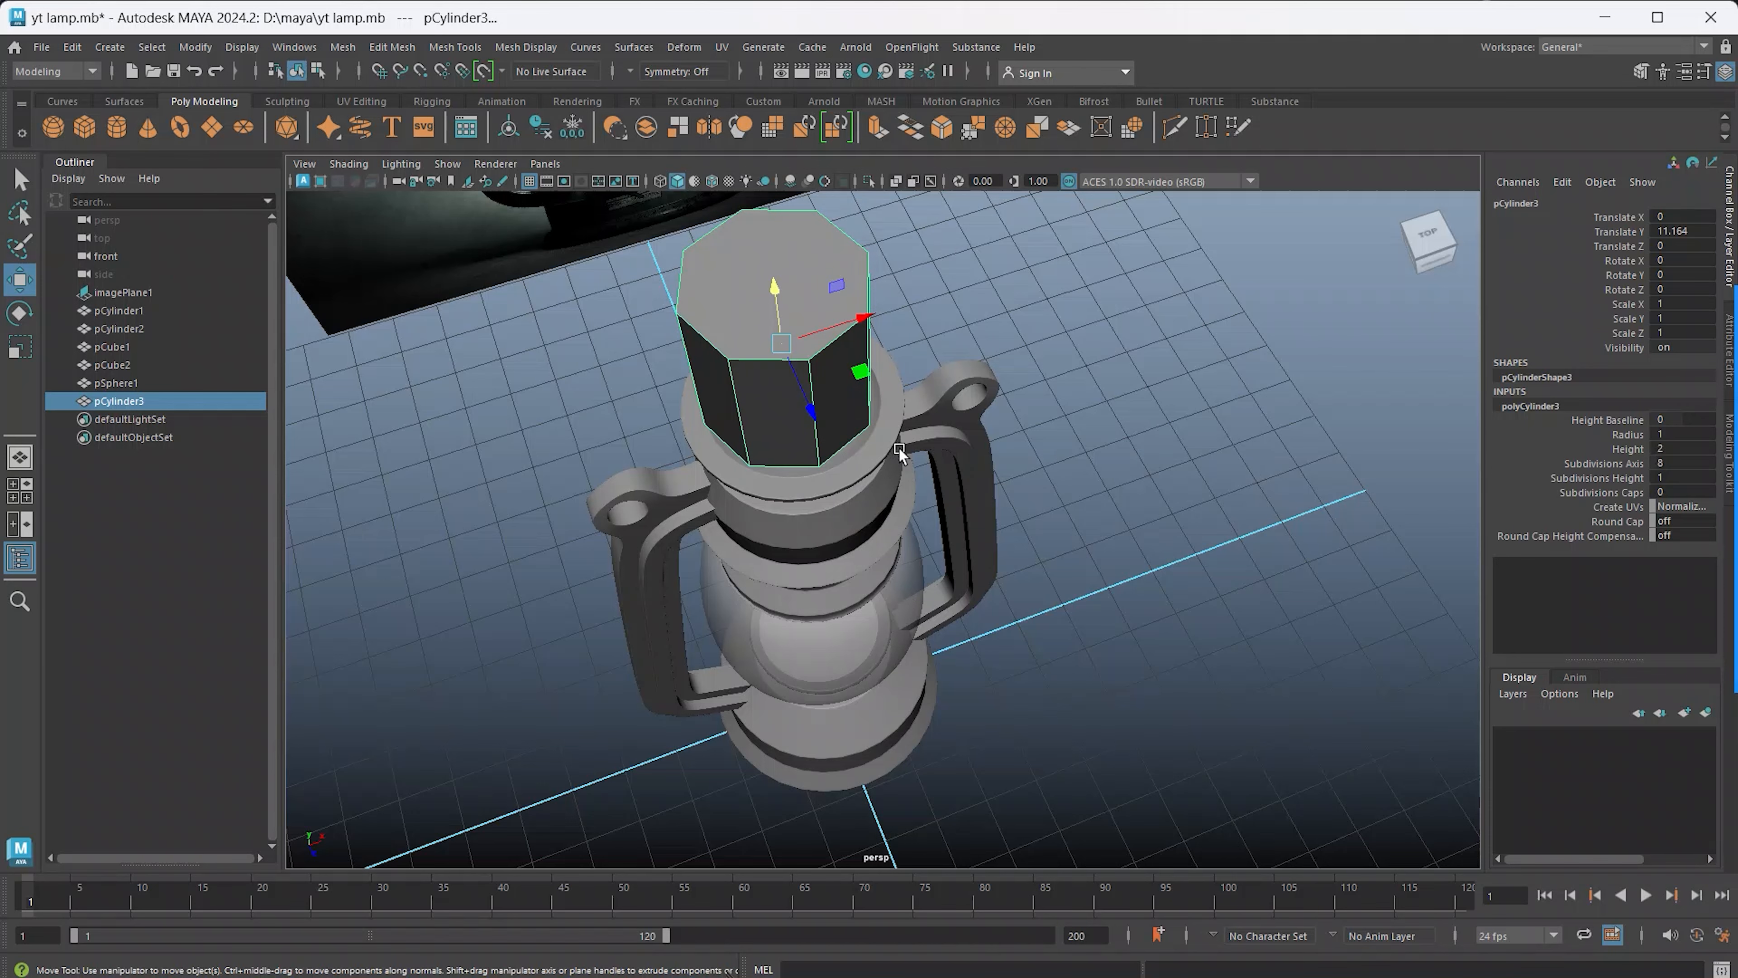
Scale the new cylinder down uniformly to about 0.087
{"action": "scroll", "coordinate": [894, 456], "scroll_direction": "down", "scroll_amount": 3}
{"action": "key", "text": "r"}
{"action": "left_click_drag", "start_coordinate": [820, 414], "coordinate": [650, 283]}
{"action": "scroll", "coordinate": [759, 457], "scroll_direction": "up", "scroll_amount": 3}
{"action": "scroll", "coordinate": [687, 277], "scroll_direction": "up", "scroll_amount": 3}
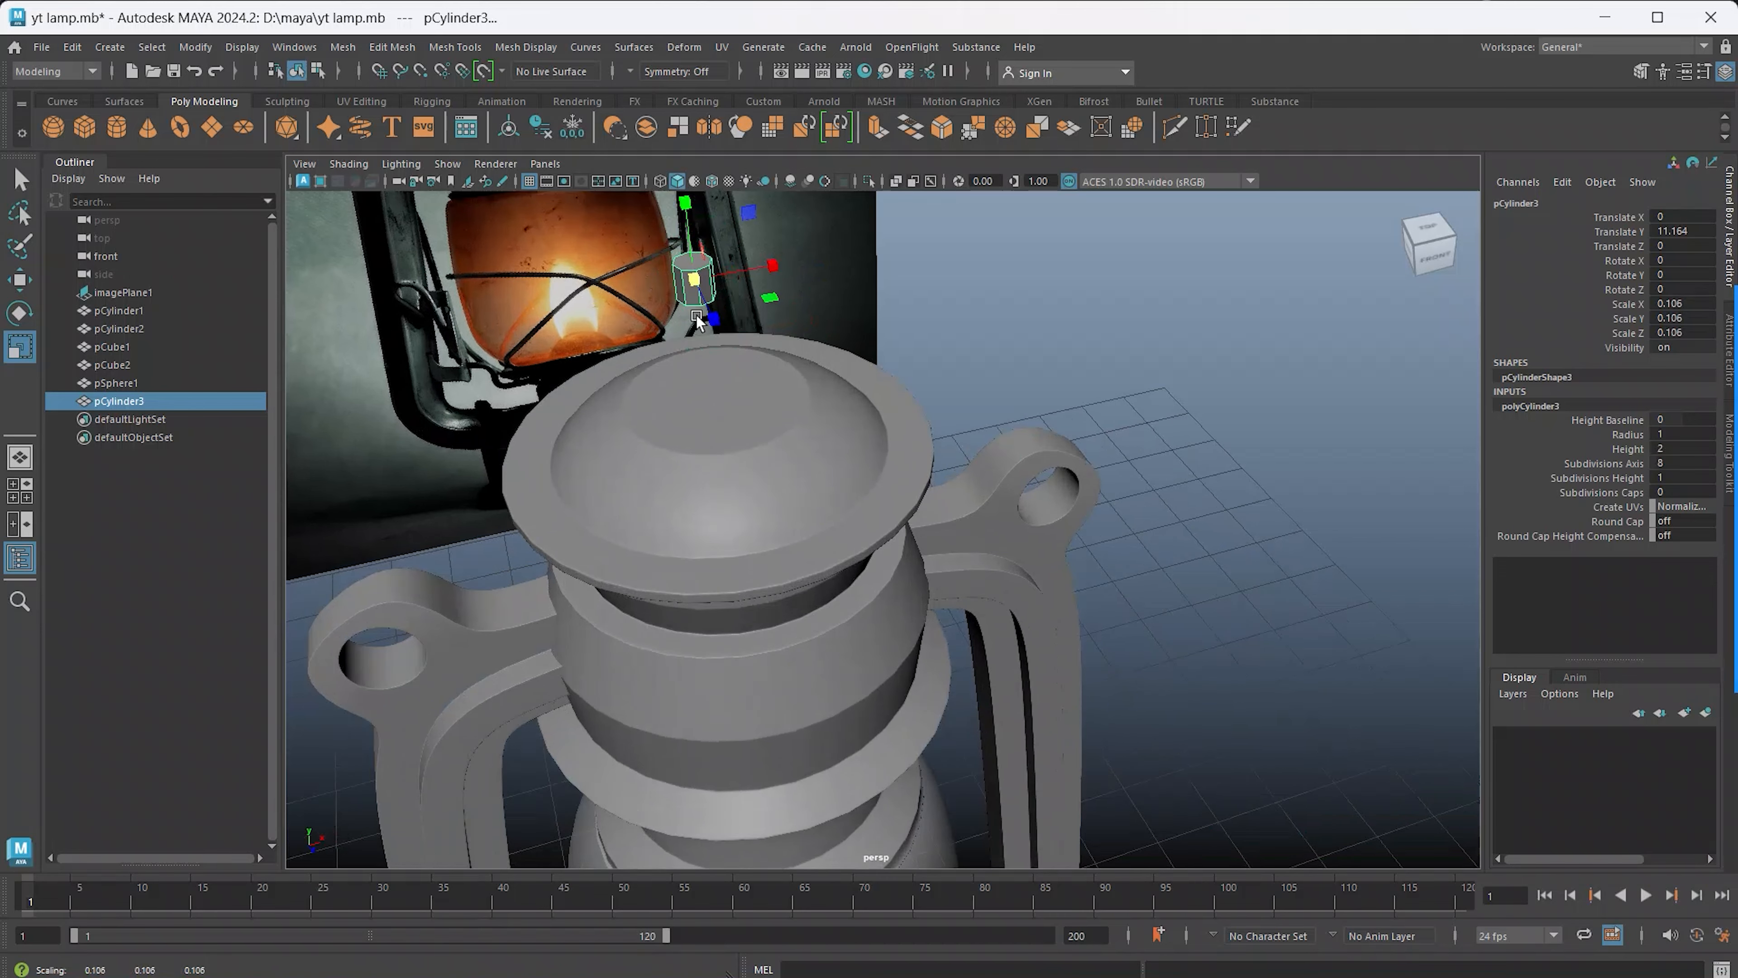
{"action": "left_click_drag", "start_coordinate": [683, 214], "coordinate": [683, 113]}
{"action": "left_click_drag", "start_coordinate": [688, 282], "coordinate": [818, 435]}
Position the small cylinder over one side of the cap's flat top, at about X -0.229, Y 10.659
{"action": "key", "text": "w"}
{"action": "left_click_drag", "start_coordinate": [828, 560], "coordinate": [738, 635]}
{"action": "left_click", "coordinate": [797, 672]}
{"action": "left_click", "coordinate": [672, 664]}
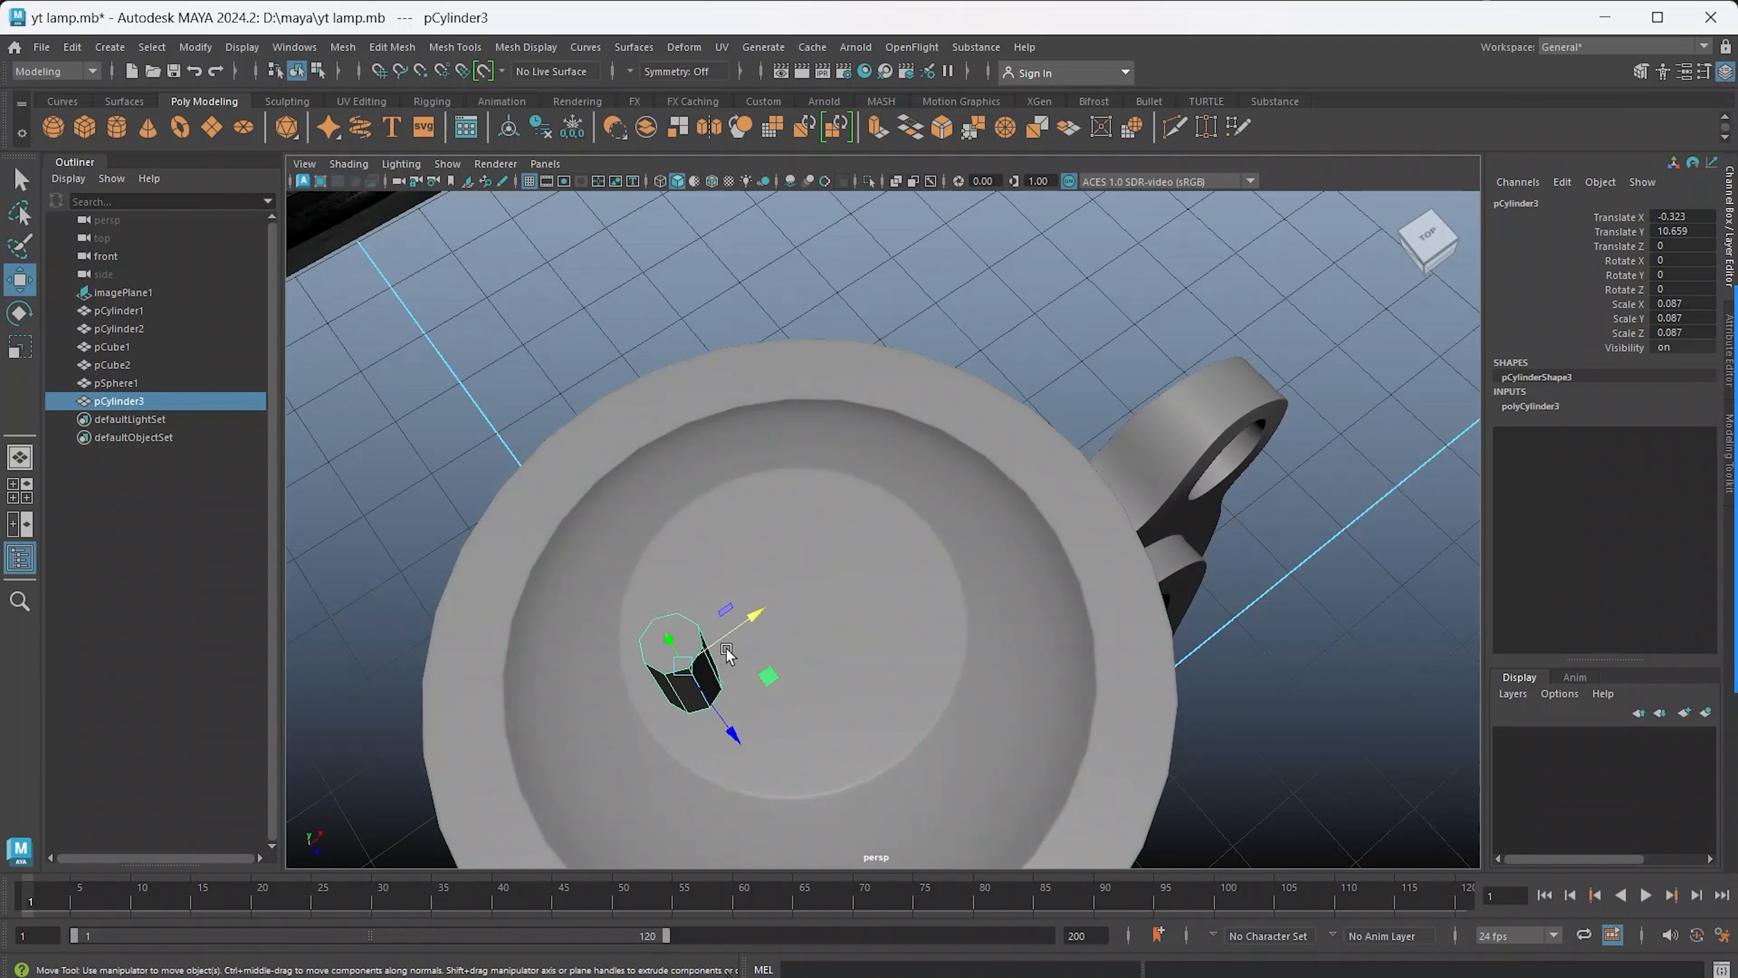
{"action": "left_click_drag", "start_coordinate": [706, 765], "coordinate": [838, 816], "text": "alt"}
{"action": "left_click", "coordinate": [989, 677]}
{"action": "left_click", "coordinate": [1008, 572]}
{"action": "left_click_drag", "start_coordinate": [711, 524], "coordinate": [764, 652], "text": "alt"}
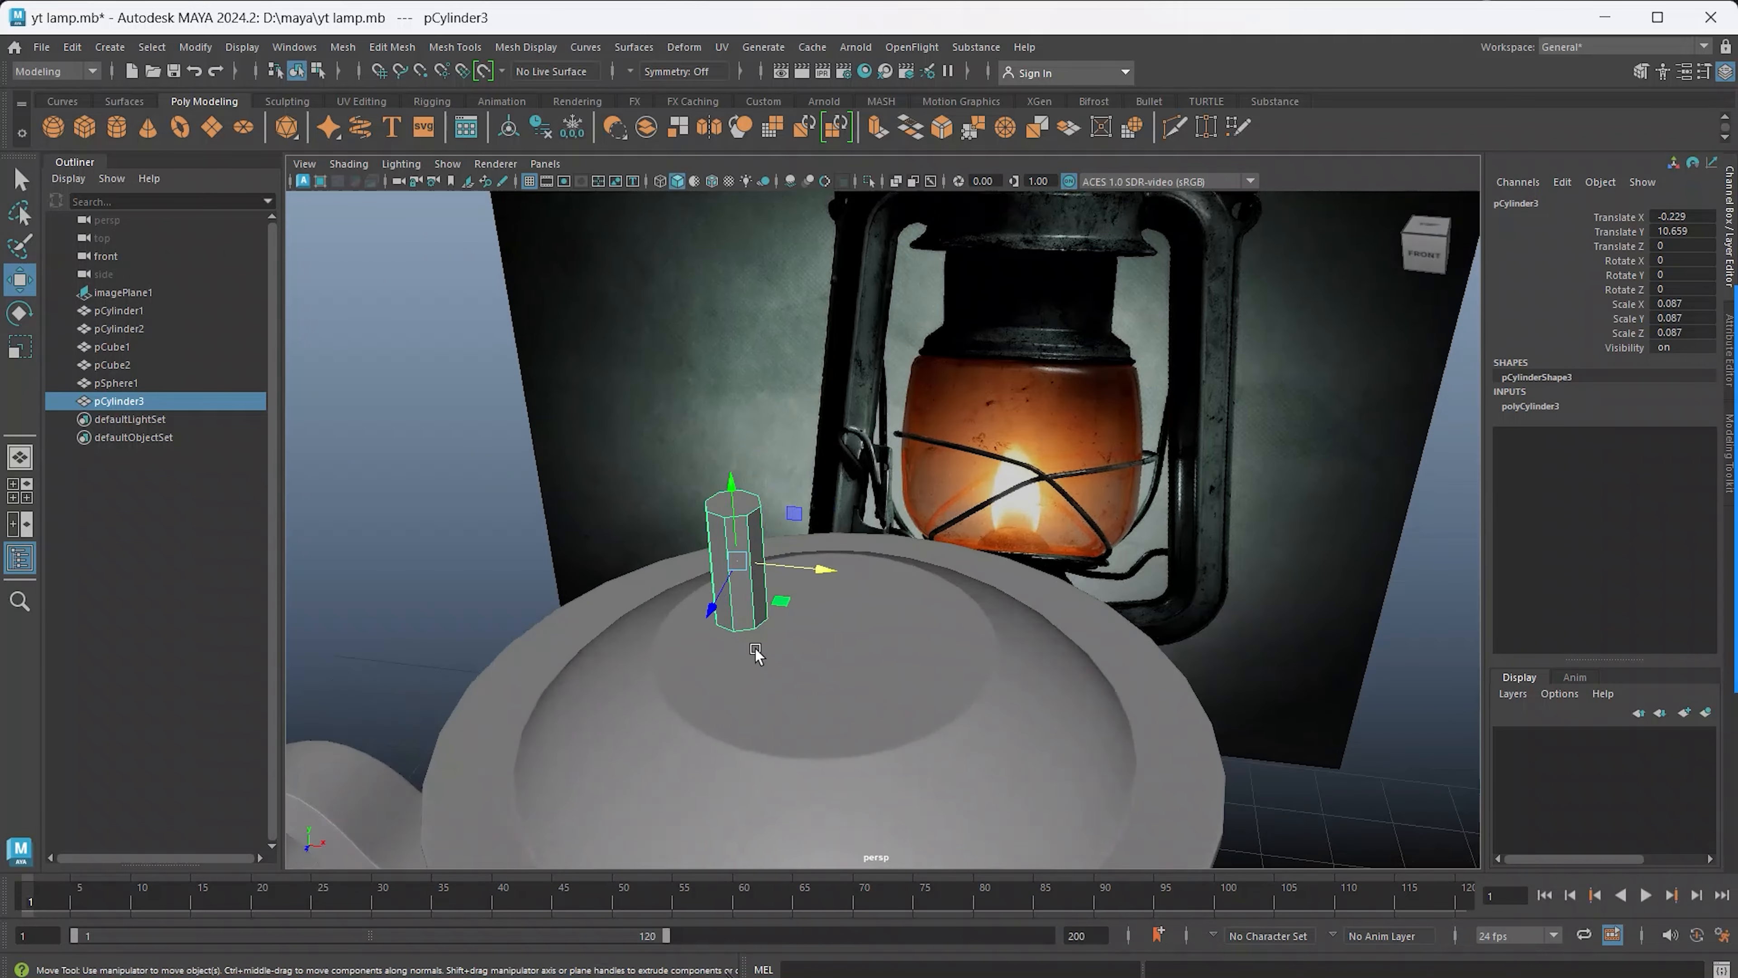
Lower the small cylinder into the cap's flat top to about Y 10.529
{"action": "key", "text": "r"}
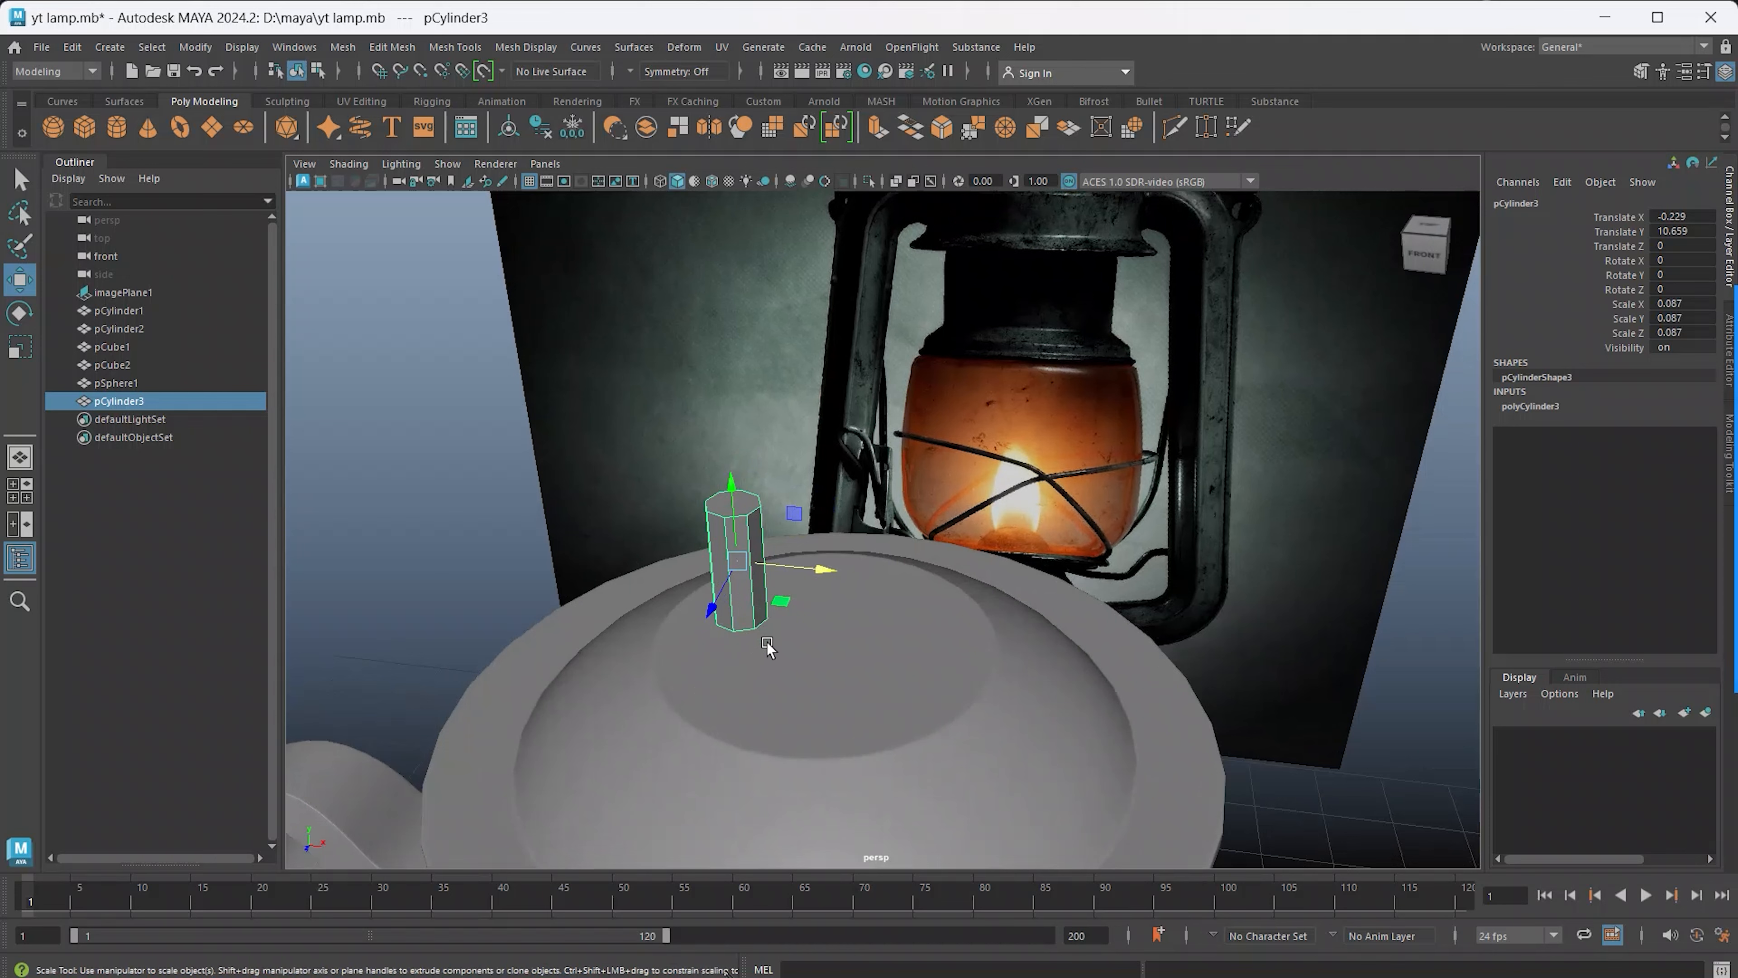
{"action": "left_click_drag", "start_coordinate": [731, 480], "coordinate": [735, 533]}
{"action": "key", "text": "w"}
{"action": "left_click_drag", "start_coordinate": [733, 685], "coordinate": [780, 659], "text": "alt"}
{"action": "middle_click_drag", "start_coordinate": [849, 643], "coordinate": [799, 648], "text": "alt"}
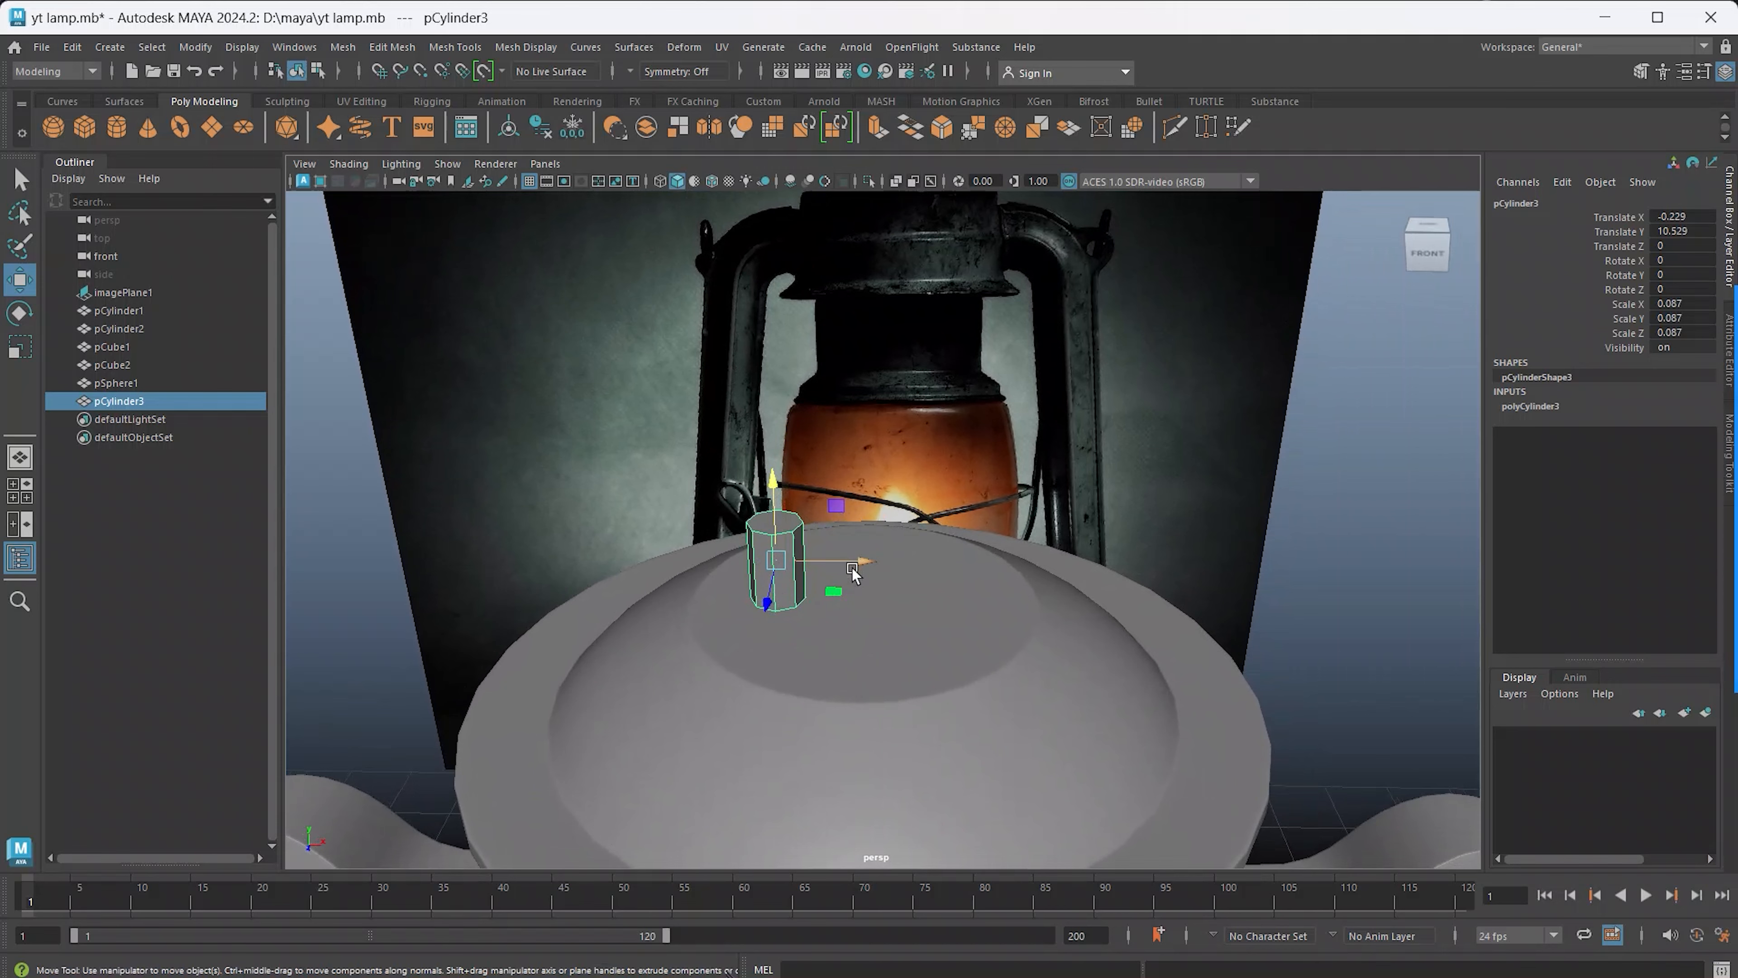
Duplicate the small cylinder across to the opposite side of the cap's flat top, at about X 0.32
{"action": "left_click_drag", "start_coordinate": [856, 574], "coordinate": [1035, 564], "text": "shift"}
{"action": "left_click", "coordinate": [965, 674]}
{"action": "mouse_move", "coordinate": [959, 678]}
{"action": "left_mouse_down", "text": "alt"}
{"action": "mouse_move", "coordinate": [932, 697]}
{"action": "mouse_move", "coordinate": [945, 694]}
{"action": "left_mouse_up", "text": "alt"}
{"action": "left_click", "coordinate": [1009, 575]}
Combine the two small cylinders into a single mesh
{"action": "left_click", "coordinate": [829, 590]}
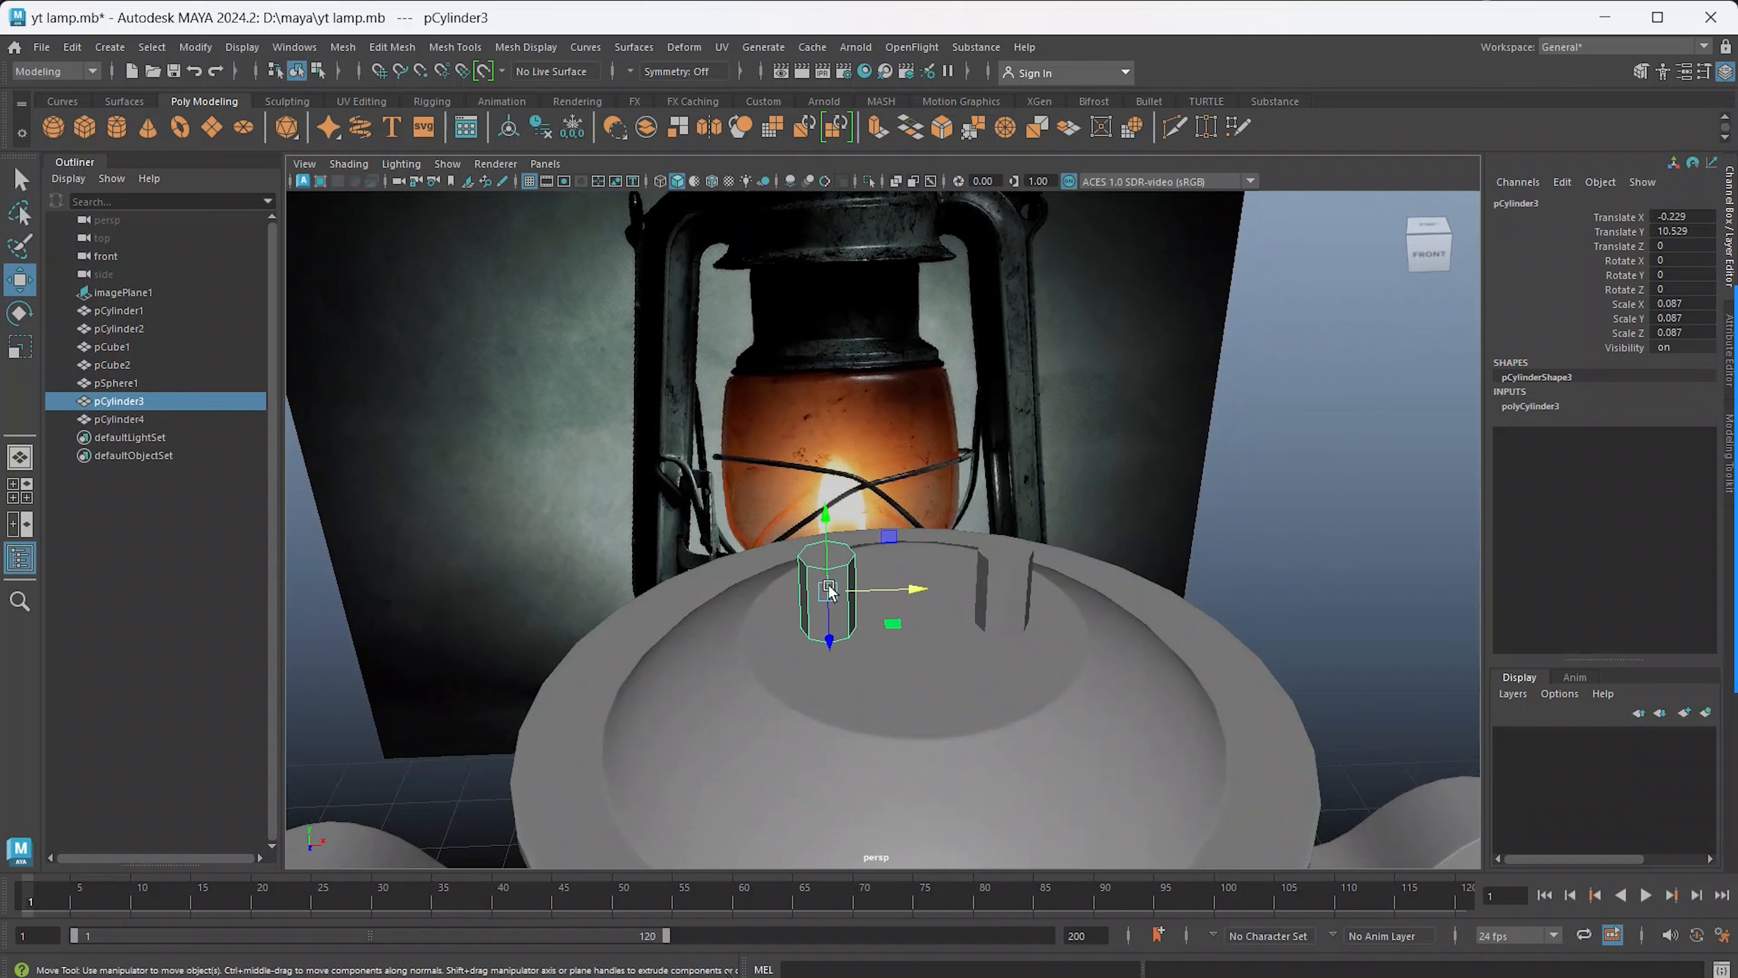
{"action": "left_click", "coordinate": [990, 574], "text": "shift"}
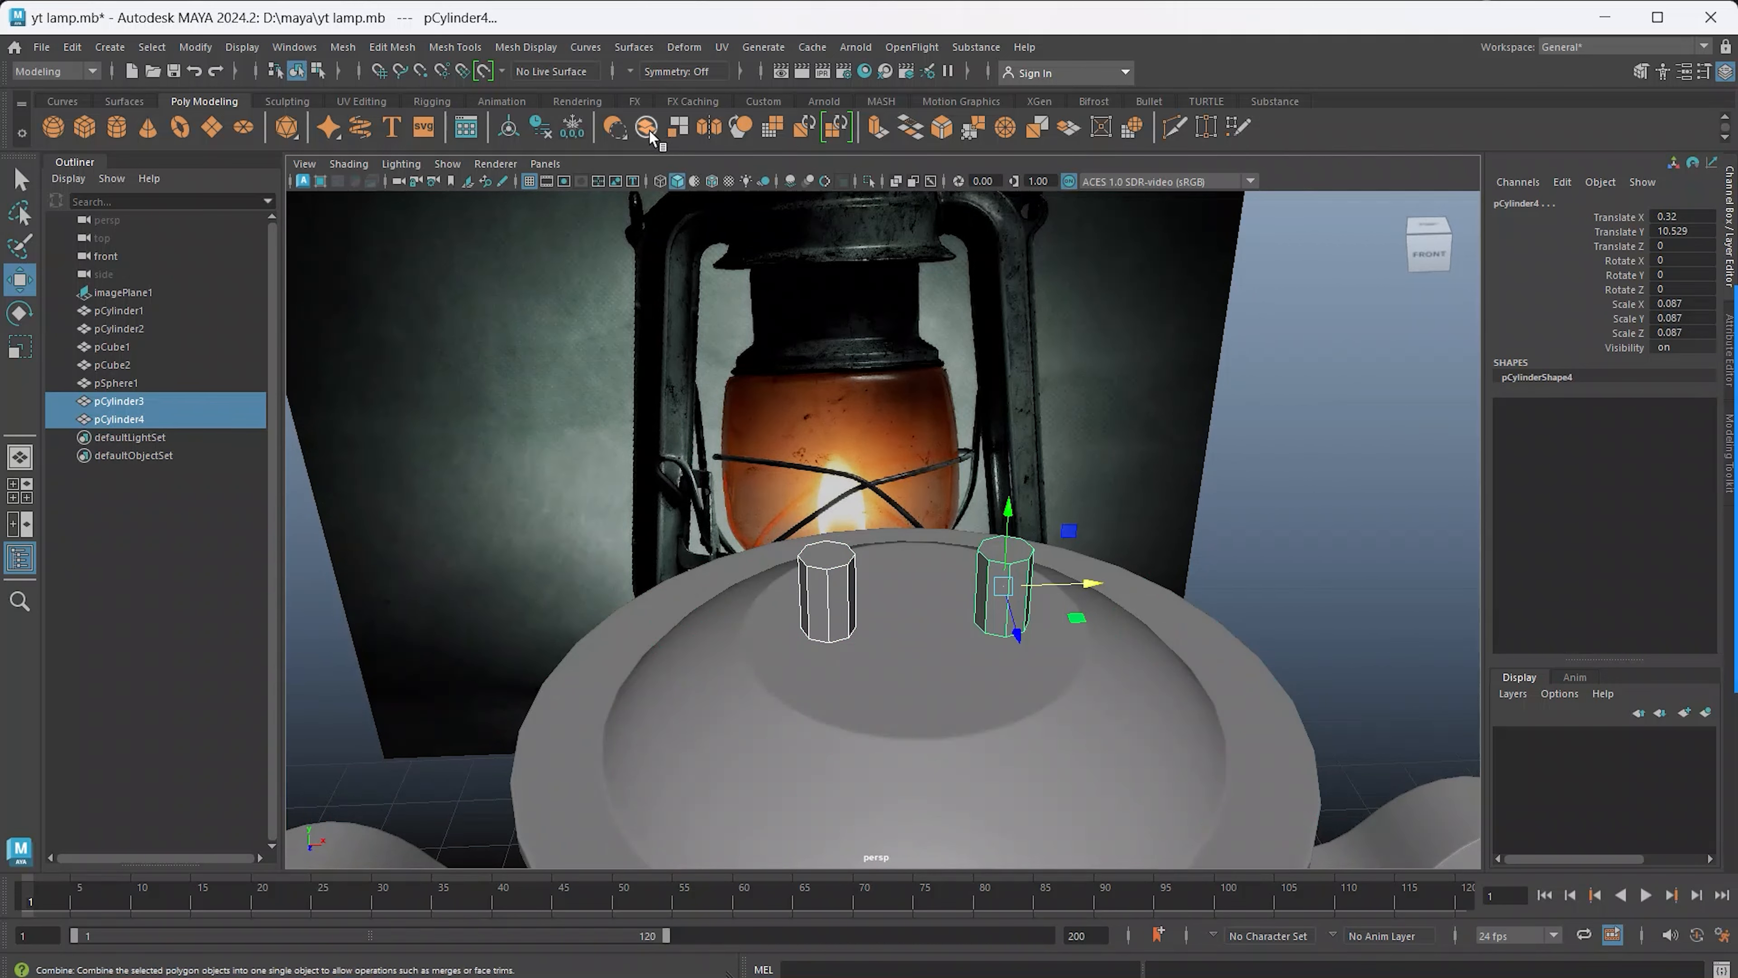
{"action": "left_click", "coordinate": [676, 128]}
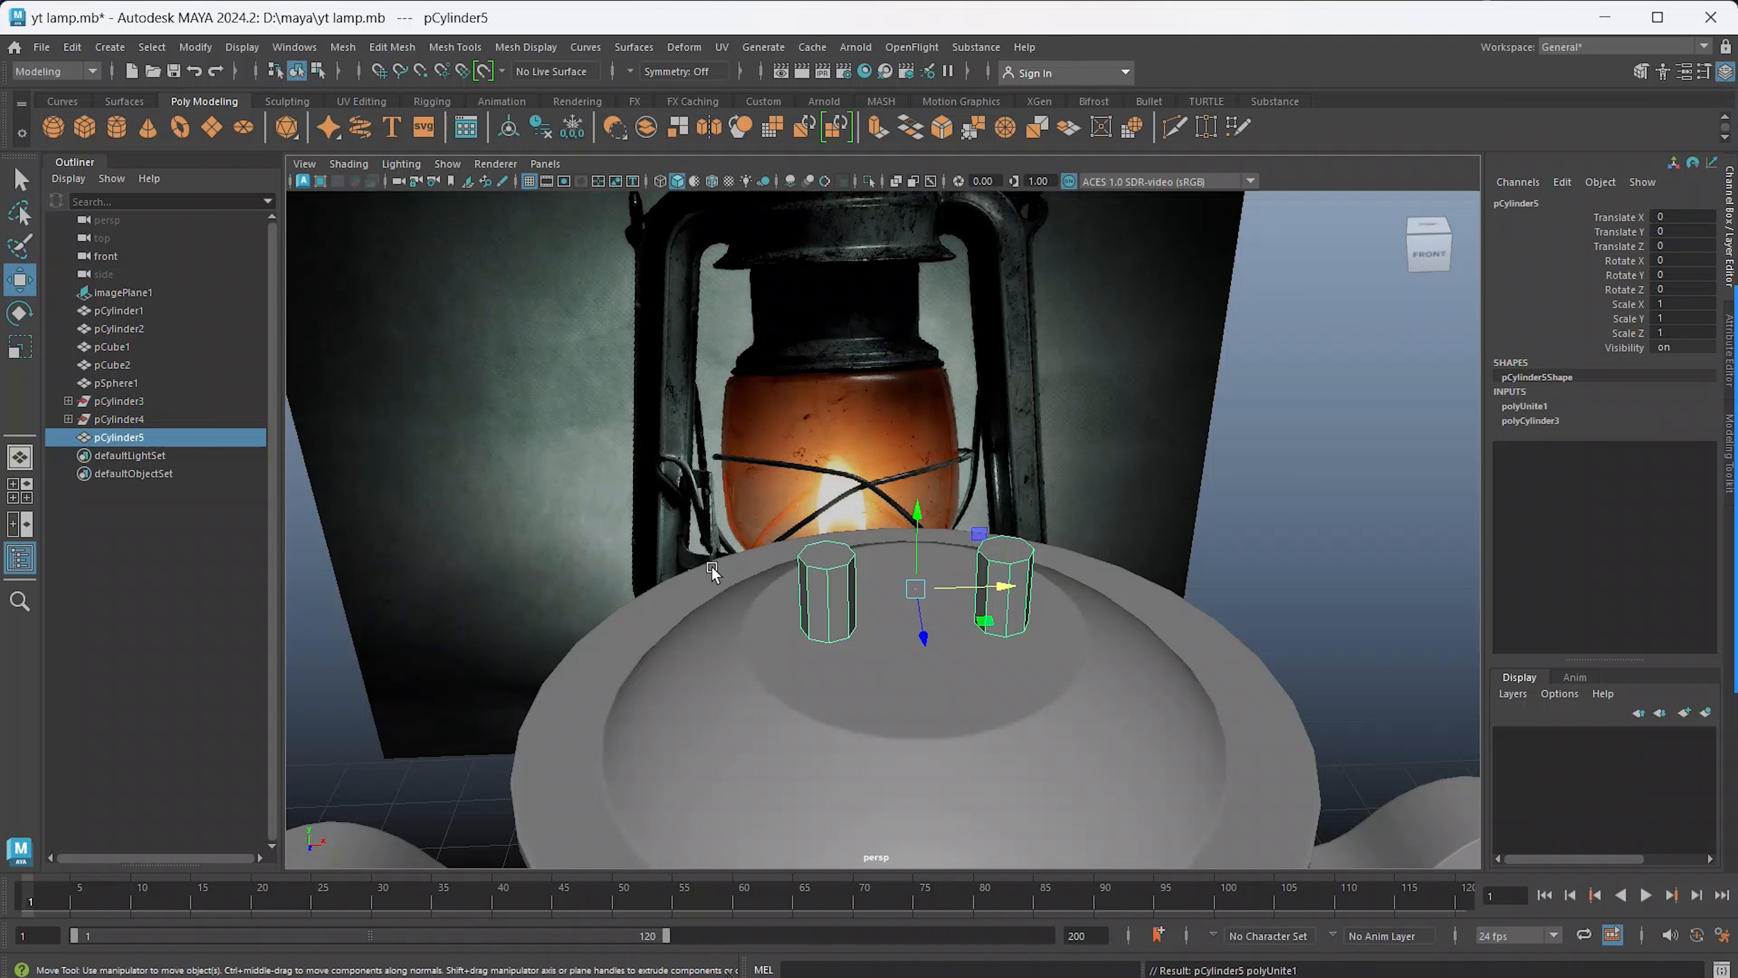
Delete the top cap faces of both small cylinders
{"action": "right_click_drag", "start_coordinate": [828, 524], "coordinate": [828, 547]}
{"action": "left_click", "coordinate": [826, 554]}
{"action": "left_click", "coordinate": [998, 553], "text": "shift"}
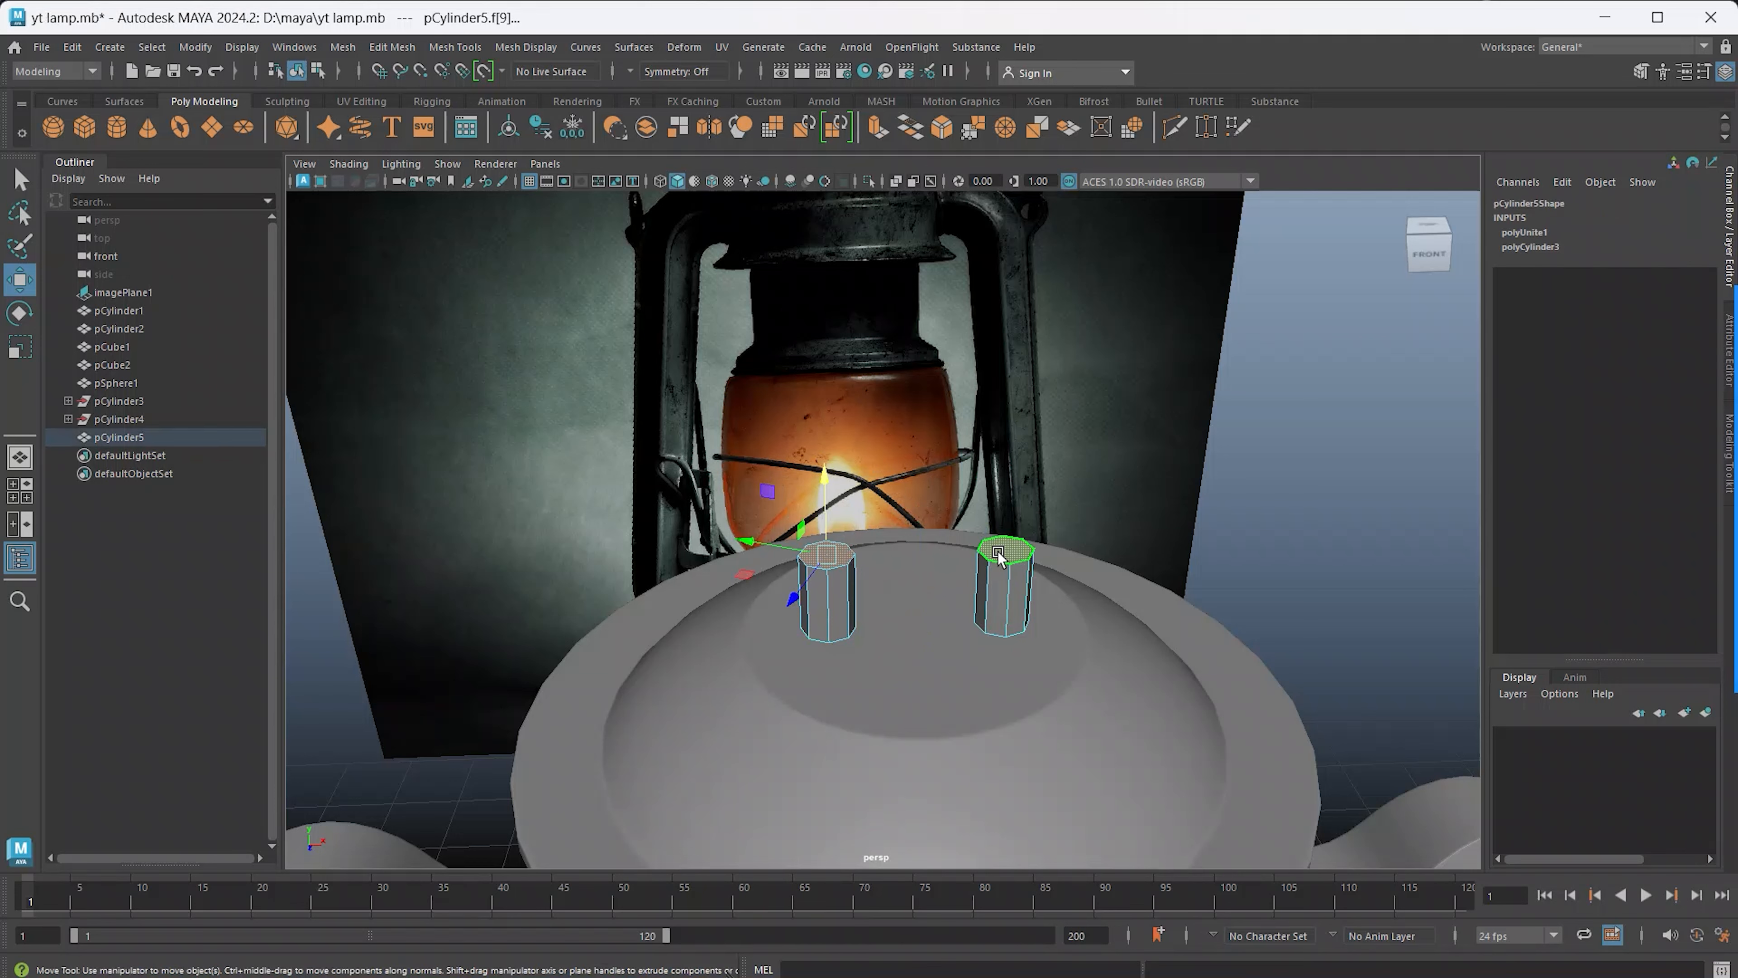
{"action": "key", "text": "Delete"}
Bridge the open top edge loops of the two cylinders, using the Blend curve type
{"action": "scroll", "coordinate": [805, 553], "scroll_direction": "up", "scroll_amount": 5}
{"action": "right_click_drag", "start_coordinate": [804, 555], "coordinate": [807, 419]}
{"action": "double_click", "coordinate": [818, 572]}
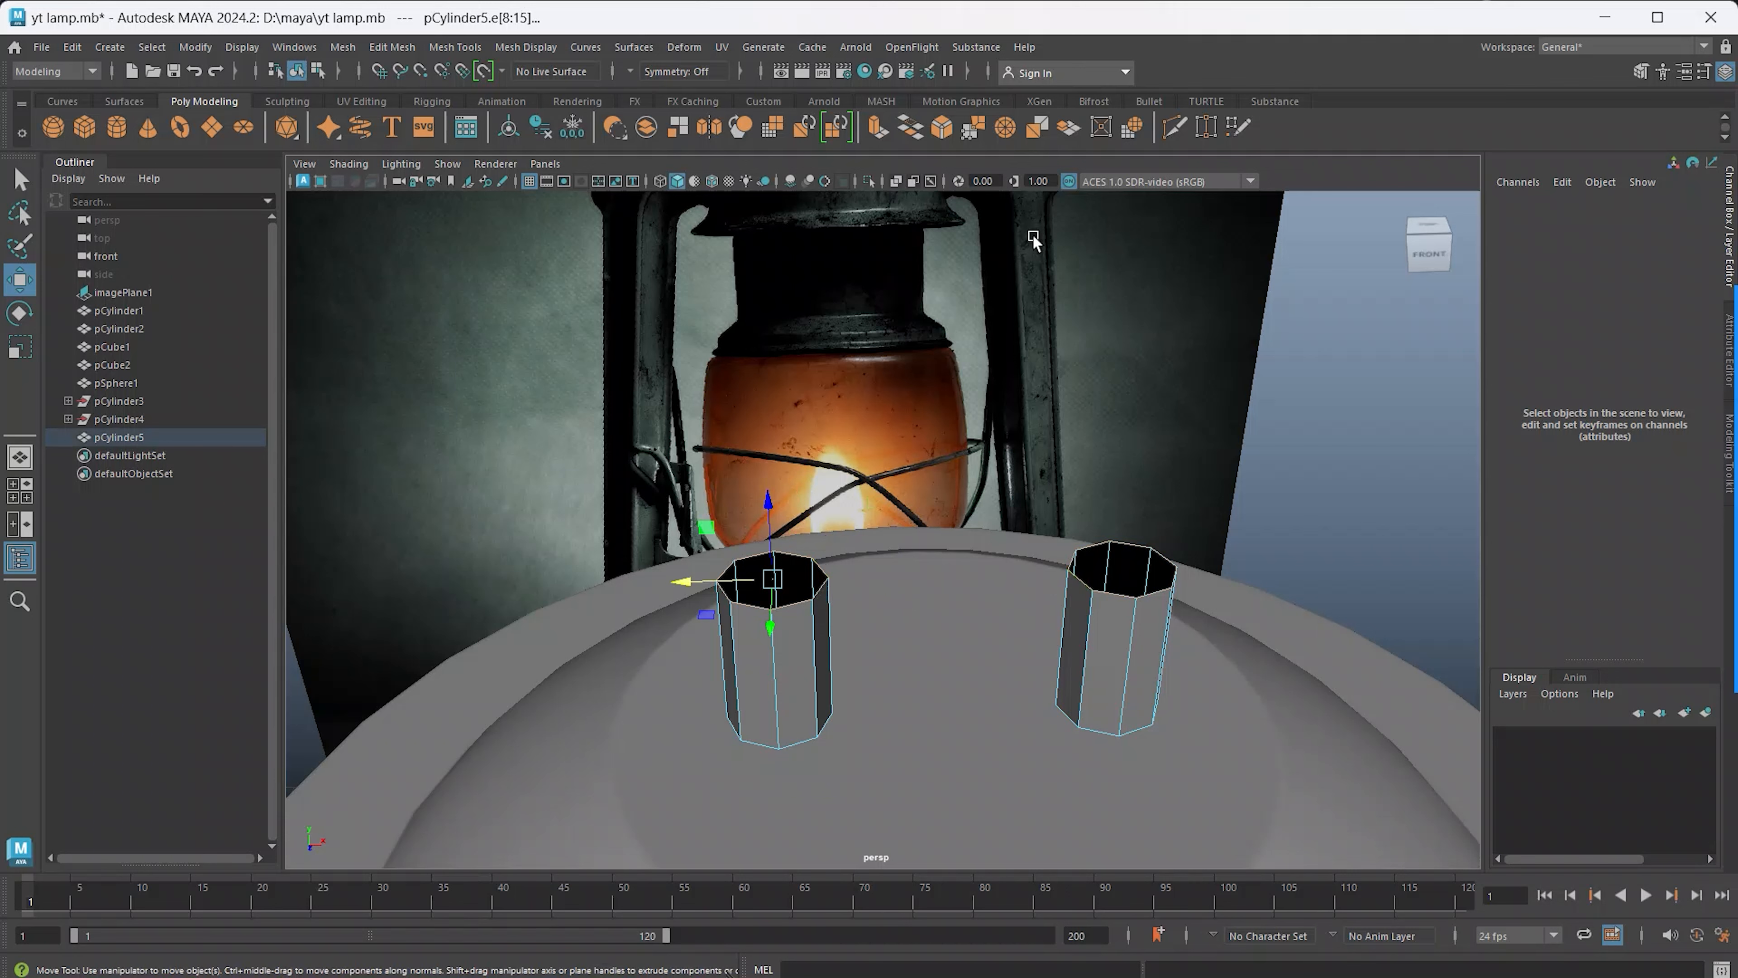
{"action": "left_click", "coordinate": [914, 131]}
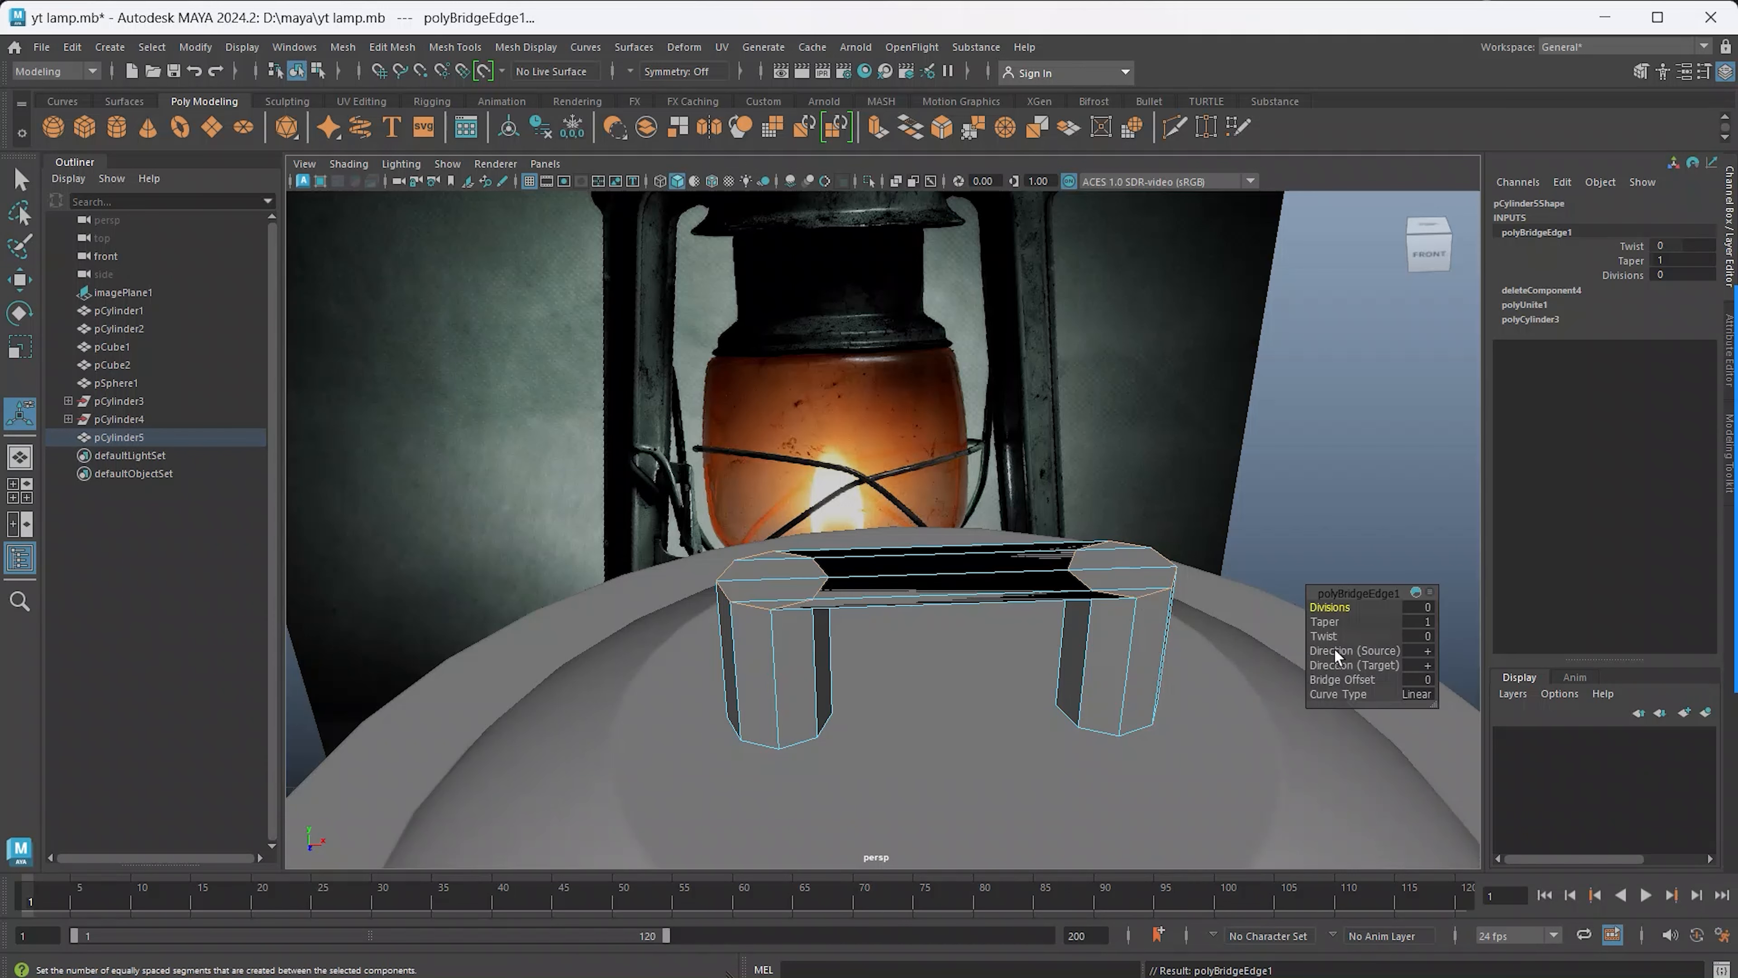
{"action": "left_click", "coordinate": [1421, 693]}
{"action": "left_click", "coordinate": [1429, 722]}
Try negative source and target directions for the bridge
{"action": "left_click", "coordinate": [1426, 654]}
{"action": "left_click", "coordinate": [1432, 677]}
{"action": "left_click", "coordinate": [1422, 665]}
{"action": "left_click", "coordinate": [1447, 696]}
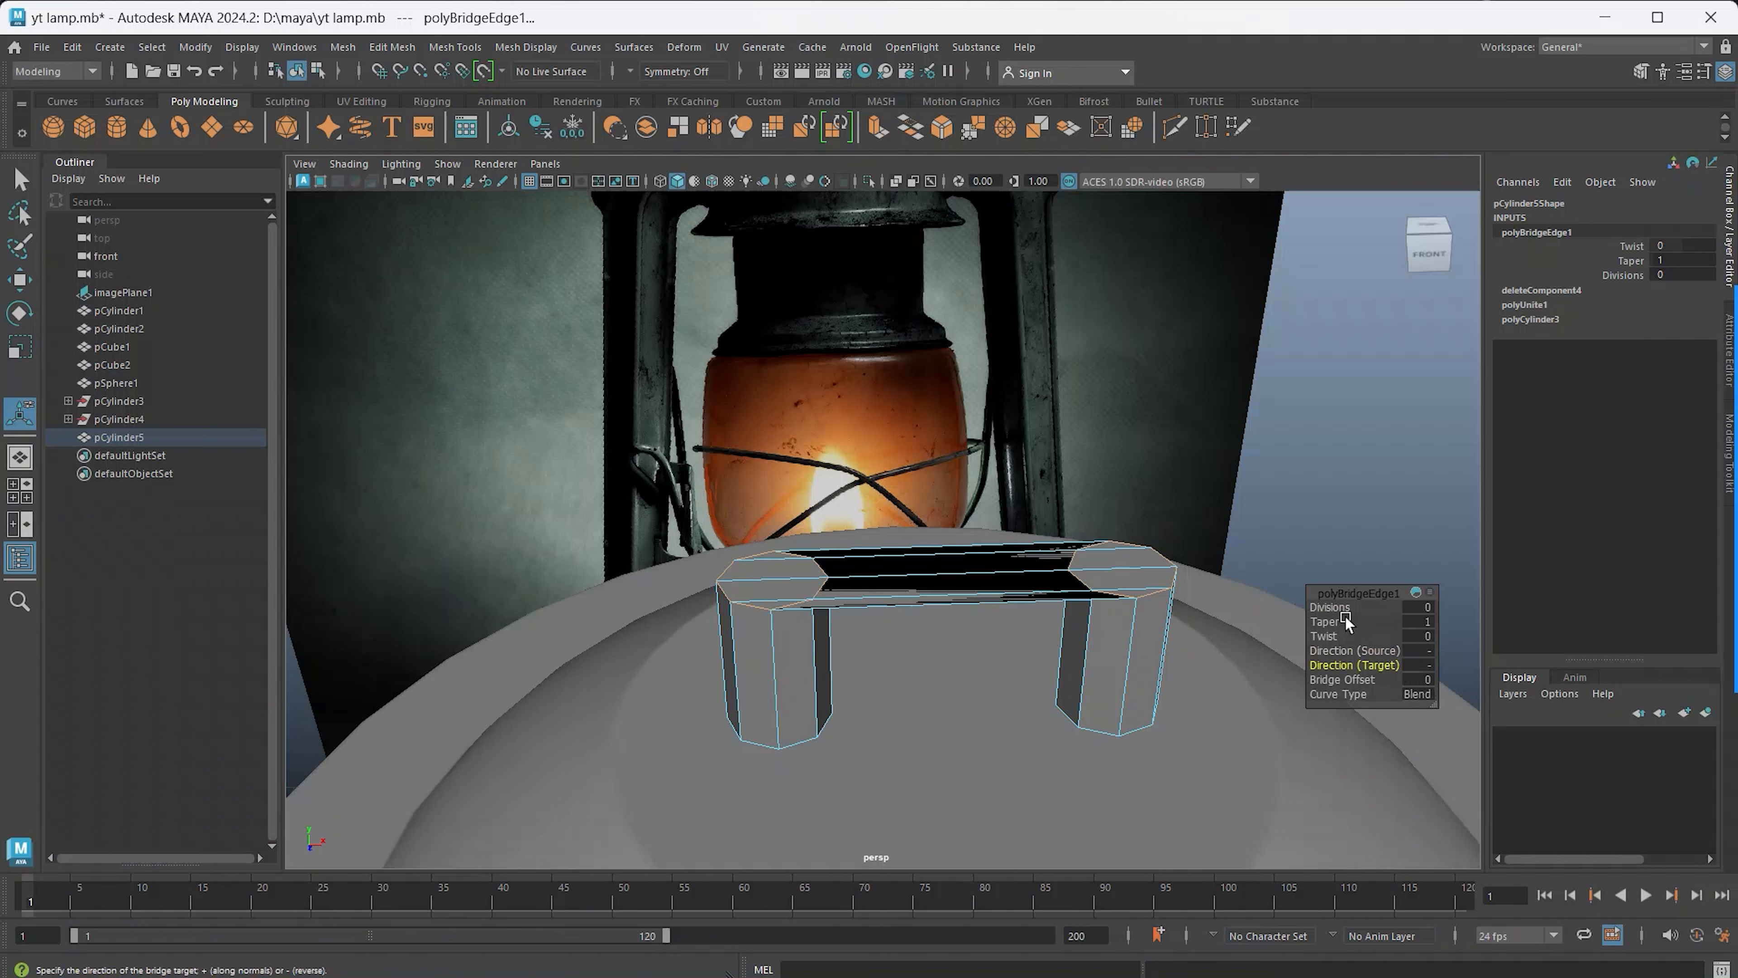
Set the bridge's source and target directions to + and its divisions to 4 to form an arch
{"action": "left_click_drag", "start_coordinate": [1332, 606], "coordinate": [1347, 615]}
{"action": "left_click", "coordinate": [1434, 664]}
{"action": "left_click", "coordinate": [1447, 660]}
{"action": "left_click", "coordinate": [1429, 666]}
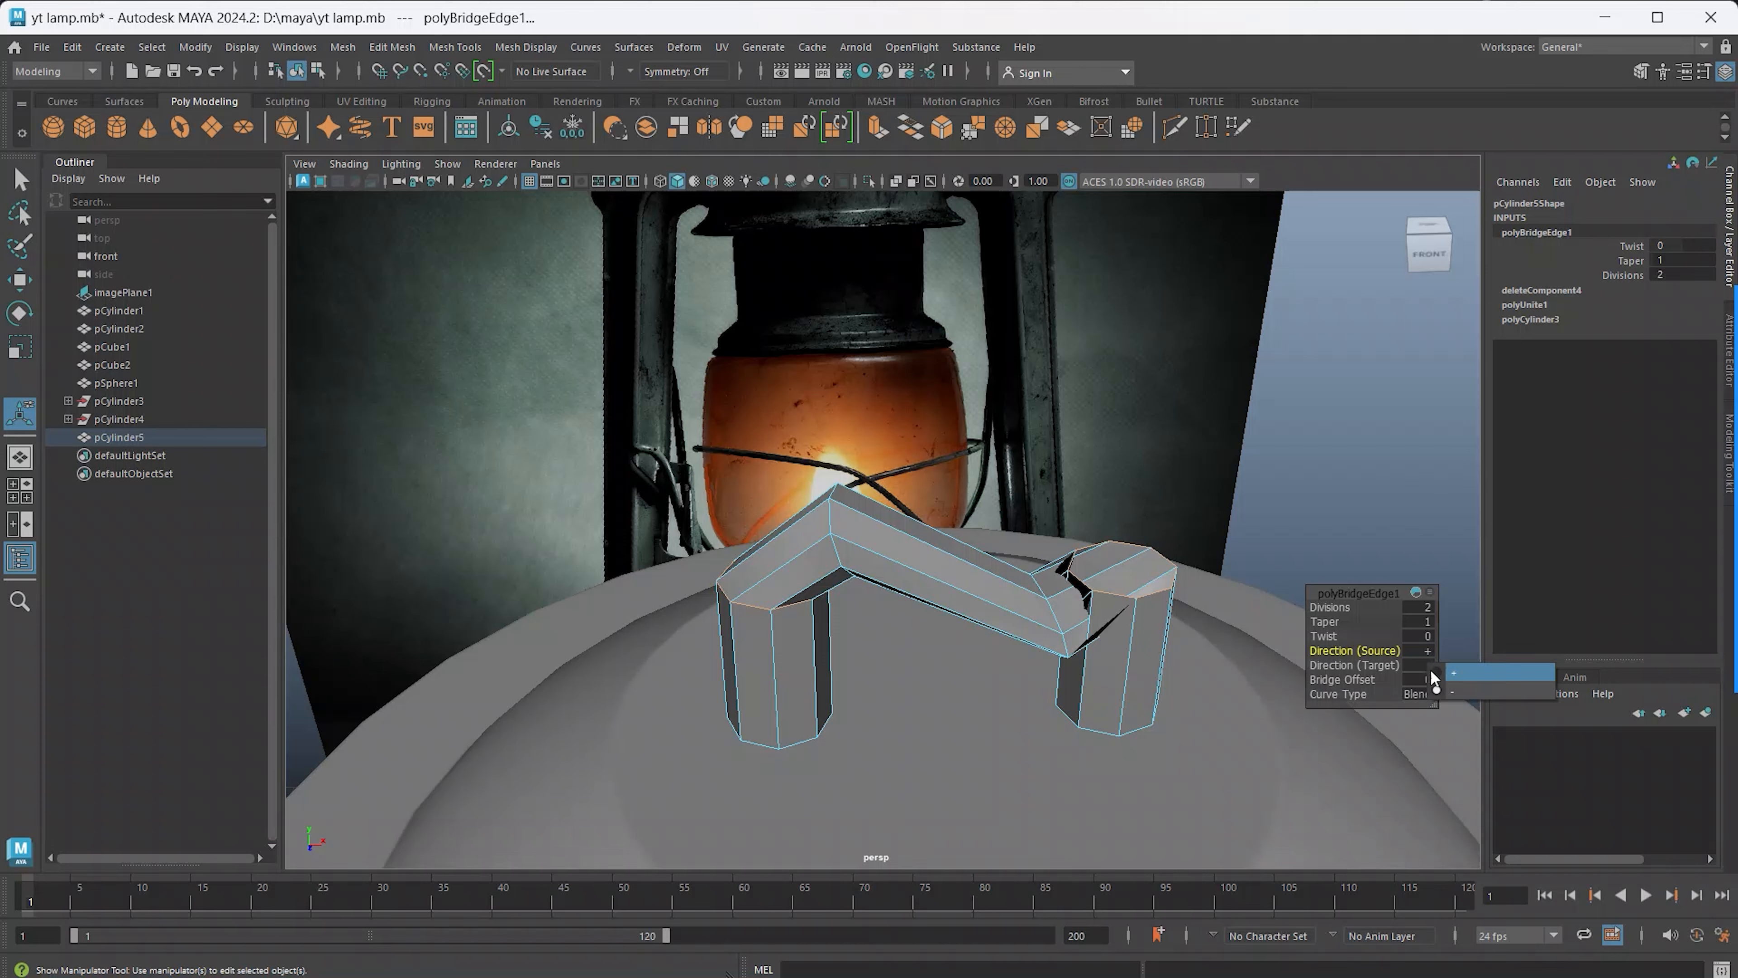
{"action": "left_click", "coordinate": [1453, 673]}
{"action": "left_click_drag", "start_coordinate": [1332, 608], "coordinate": [1345, 610]}
Raise the arch's top vertices to about Y 10.956 to make the handle taller
{"action": "scroll", "coordinate": [1034, 607], "scroll_direction": "down", "scroll_amount": 6}
{"action": "left_click_drag", "start_coordinate": [1034, 607], "coordinate": [942, 594], "text": "alt"}
{"action": "middle_click_drag", "start_coordinate": [825, 473], "coordinate": [854, 531], "text": "alt"}
{"action": "scroll", "coordinate": [839, 602], "scroll_direction": "up", "scroll_amount": 5}
{"action": "right_click_drag", "start_coordinate": [855, 530], "coordinate": [762, 447]}
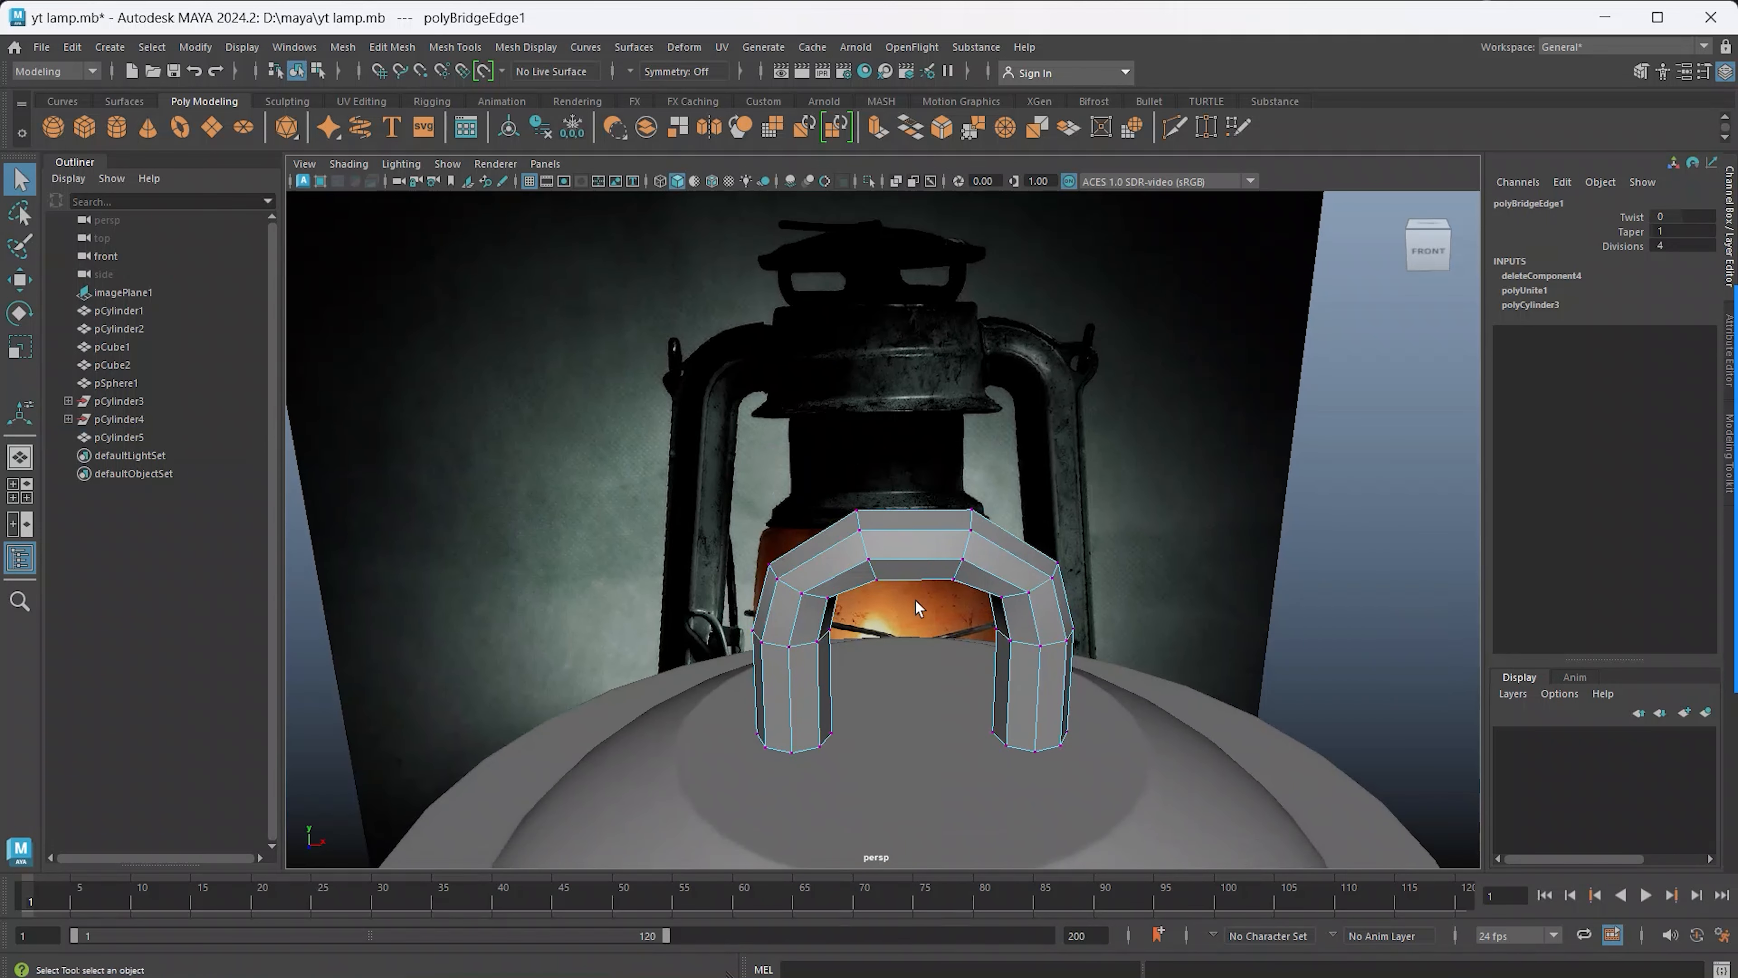
{"action": "left_click_drag", "start_coordinate": [833, 433], "coordinate": [916, 573]}
{"action": "key", "text": "w"}
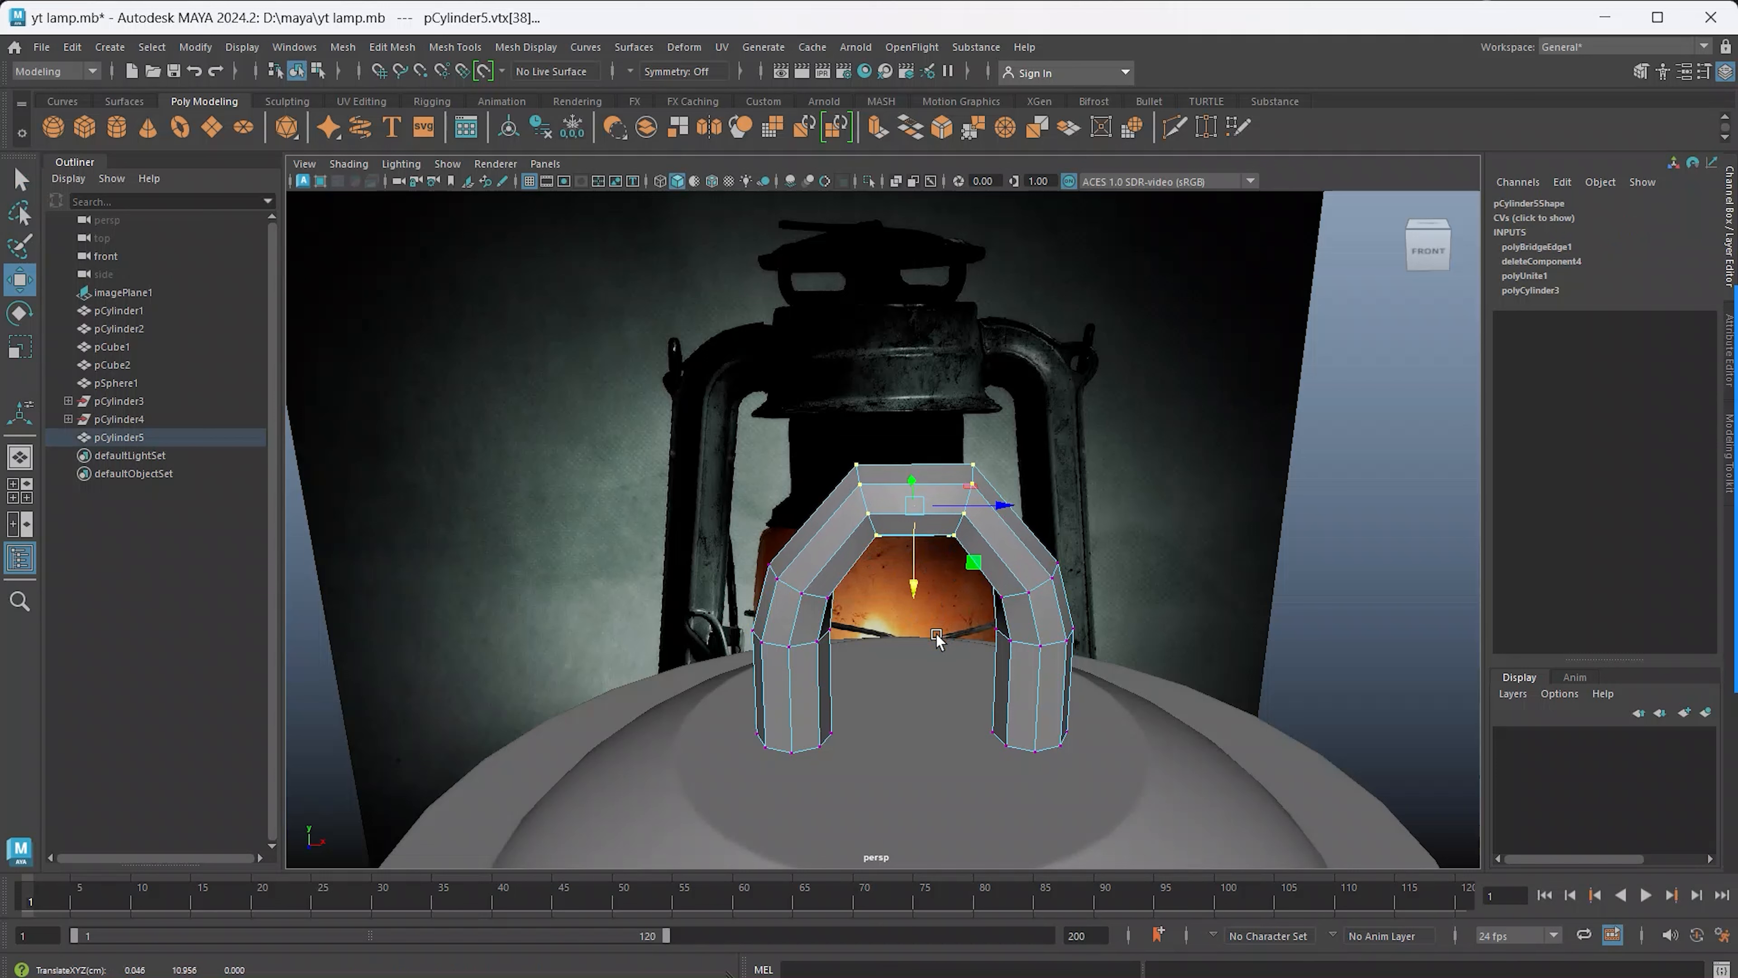
{"action": "scroll", "coordinate": [915, 643], "scroll_direction": "up", "scroll_amount": 3}
{"action": "middle_click_drag", "start_coordinate": [916, 641], "coordinate": [889, 544], "text": "alt"}
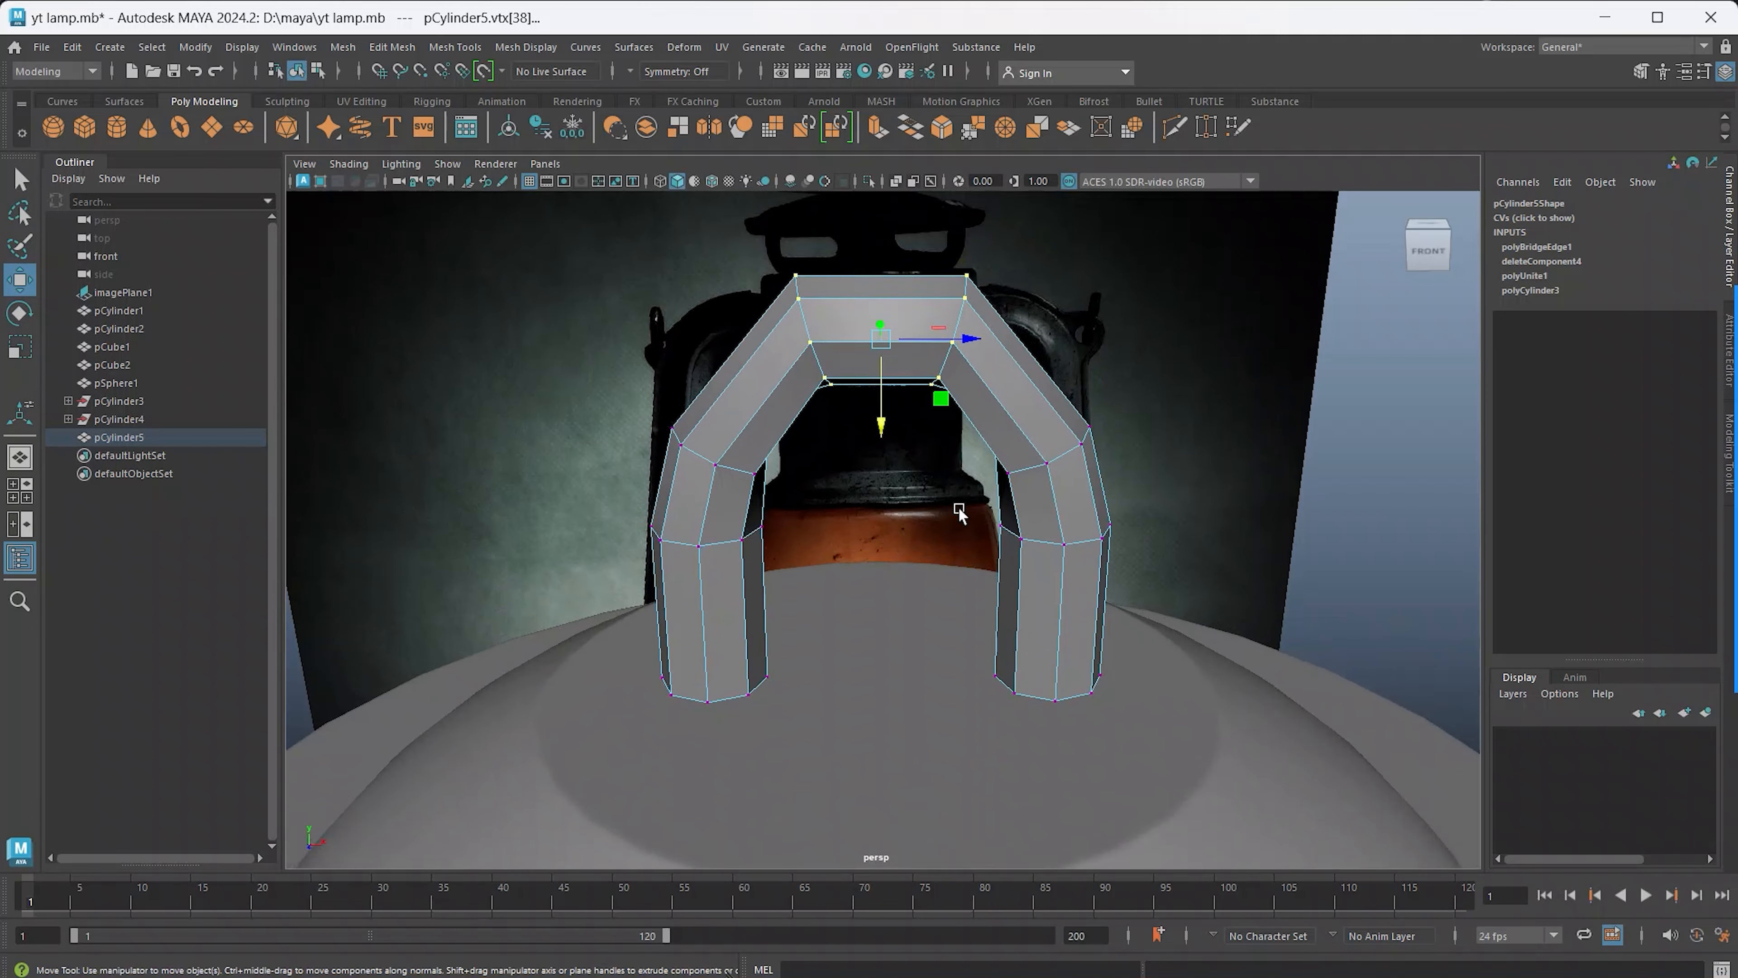
Leave component editing, select the whole handle arch as an object and view it from the side
{"action": "double_click", "coordinate": [1044, 464]}
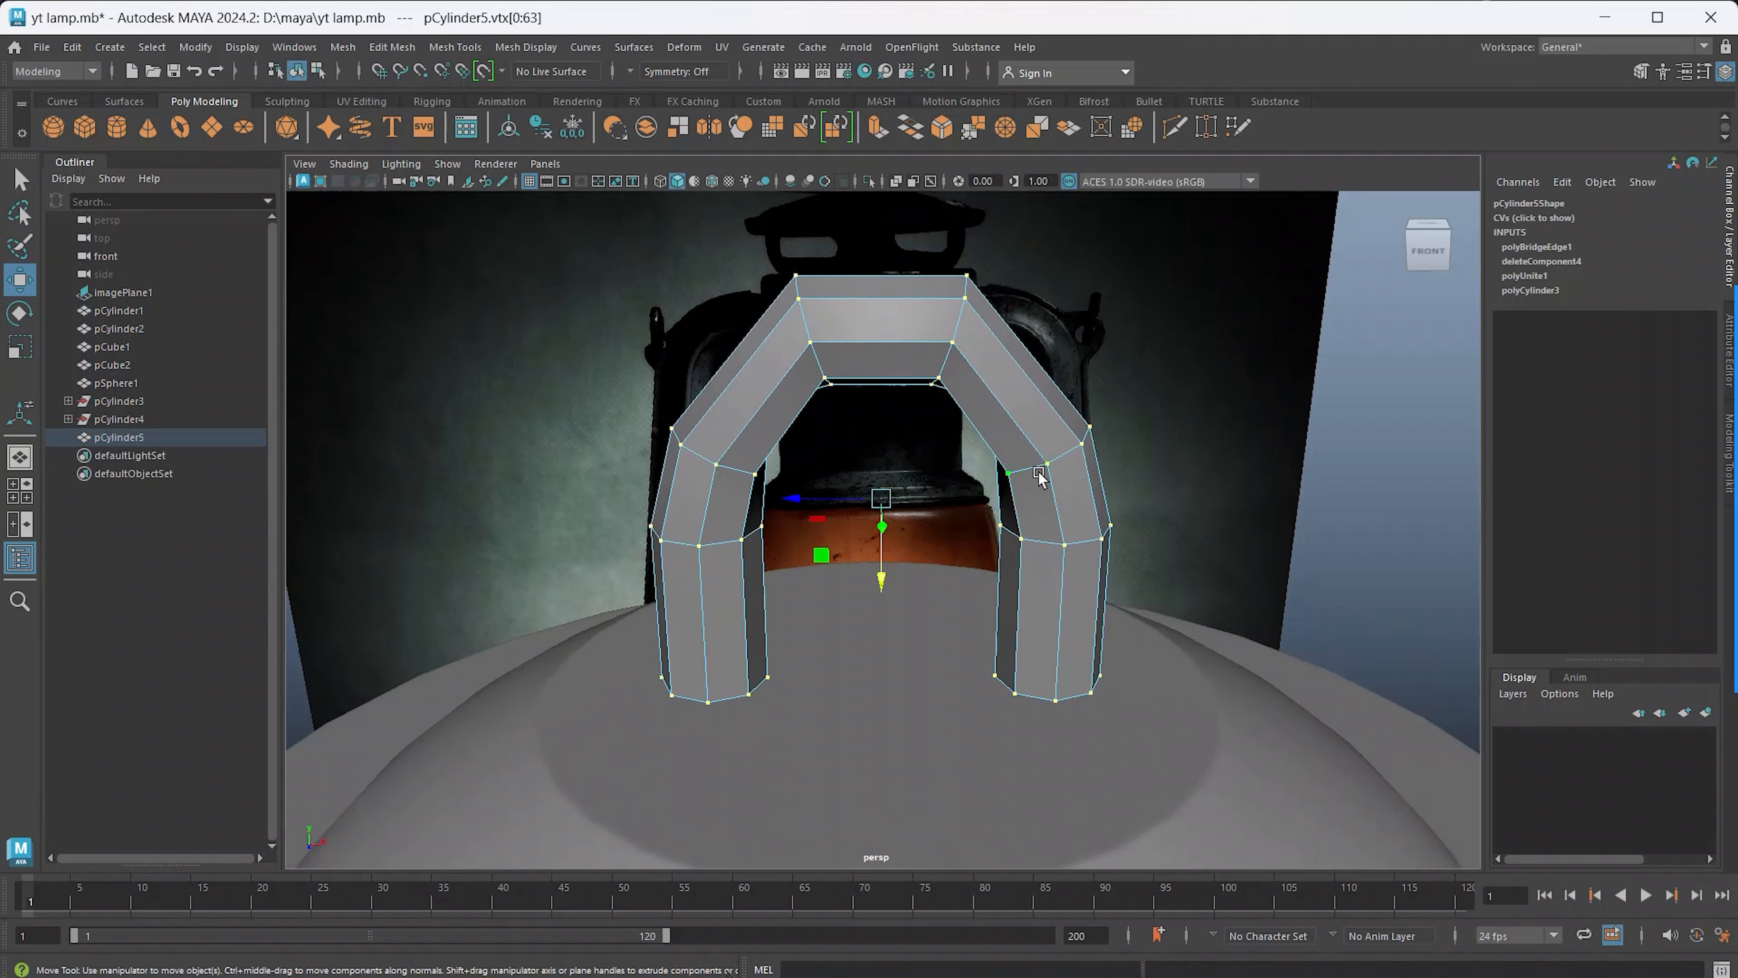
{"action": "left_click", "coordinate": [1145, 398]}
{"action": "left_click", "coordinate": [1065, 447]}
{"action": "right_click_drag", "start_coordinate": [1064, 446], "coordinate": [972, 443]}
{"action": "left_click", "coordinate": [615, 374]}
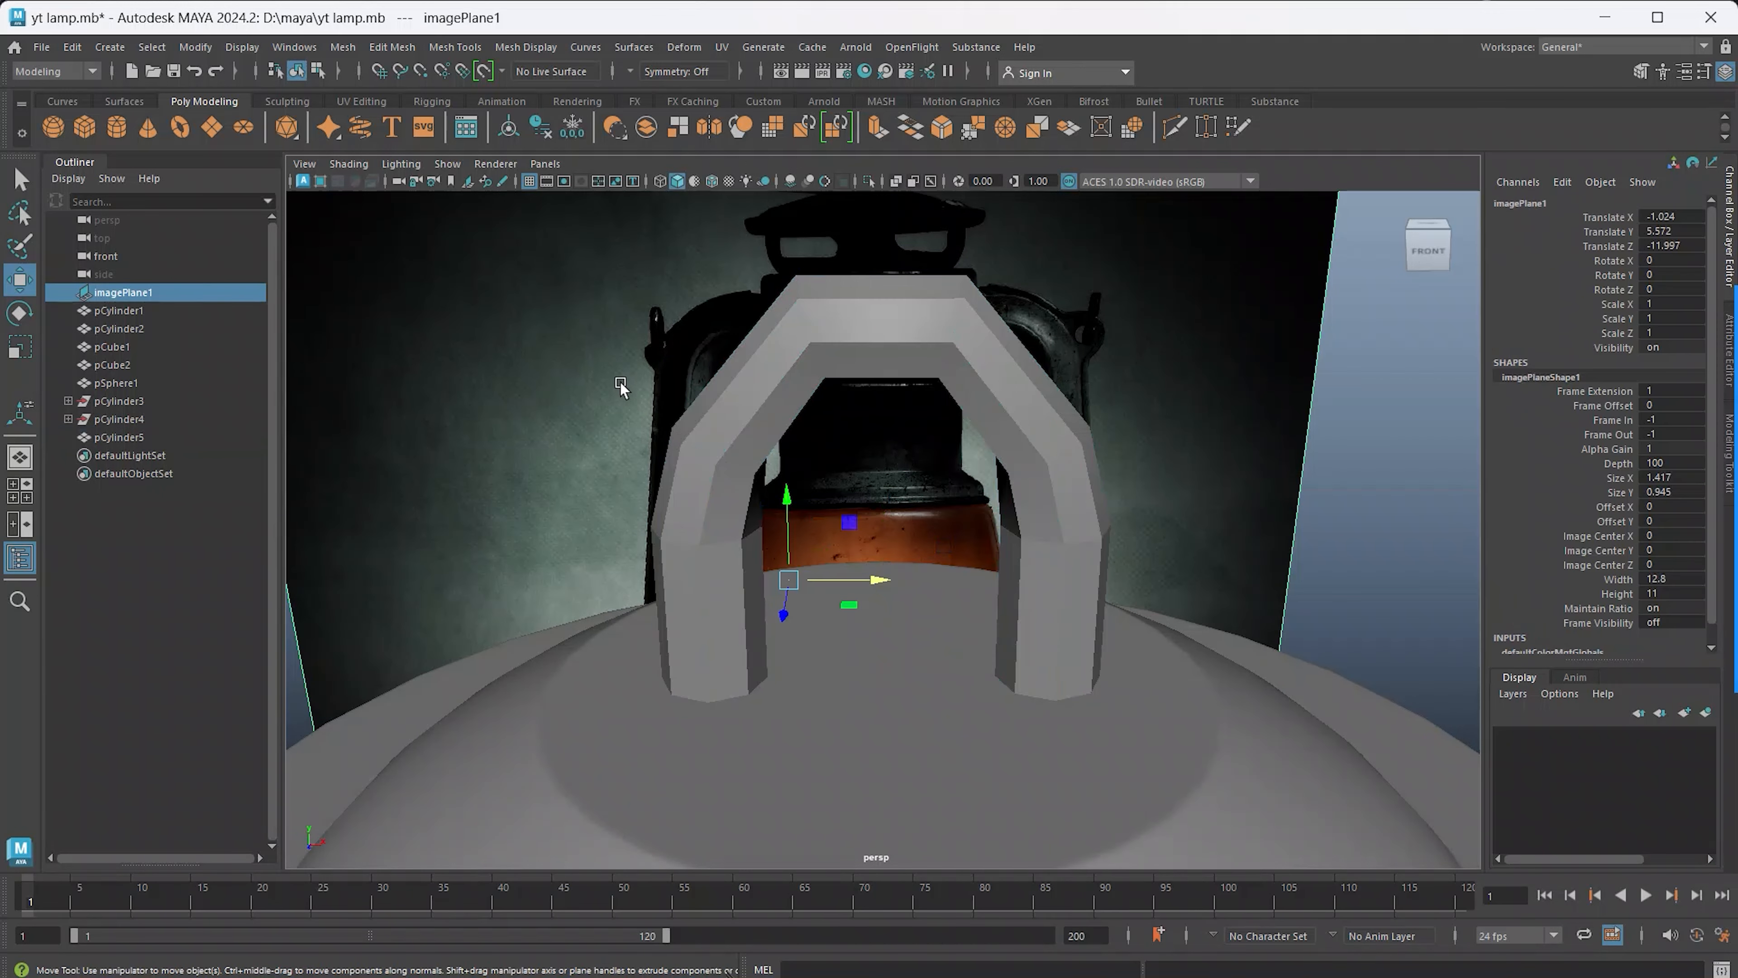
{"action": "left_click", "coordinate": [700, 461]}
{"action": "right_click", "coordinate": [719, 438]}
{"action": "right_click_drag", "start_coordinate": [715, 438], "coordinate": [653, 429]}
{"action": "left_click", "coordinate": [729, 478]}
{"action": "left_click", "coordinate": [729, 481]}
{"action": "scroll", "coordinate": [745, 590], "scroll_direction": "down", "scroll_amount": 6}
{"action": "left_click_drag", "start_coordinate": [745, 594], "coordinate": [850, 609], "text": "alt"}
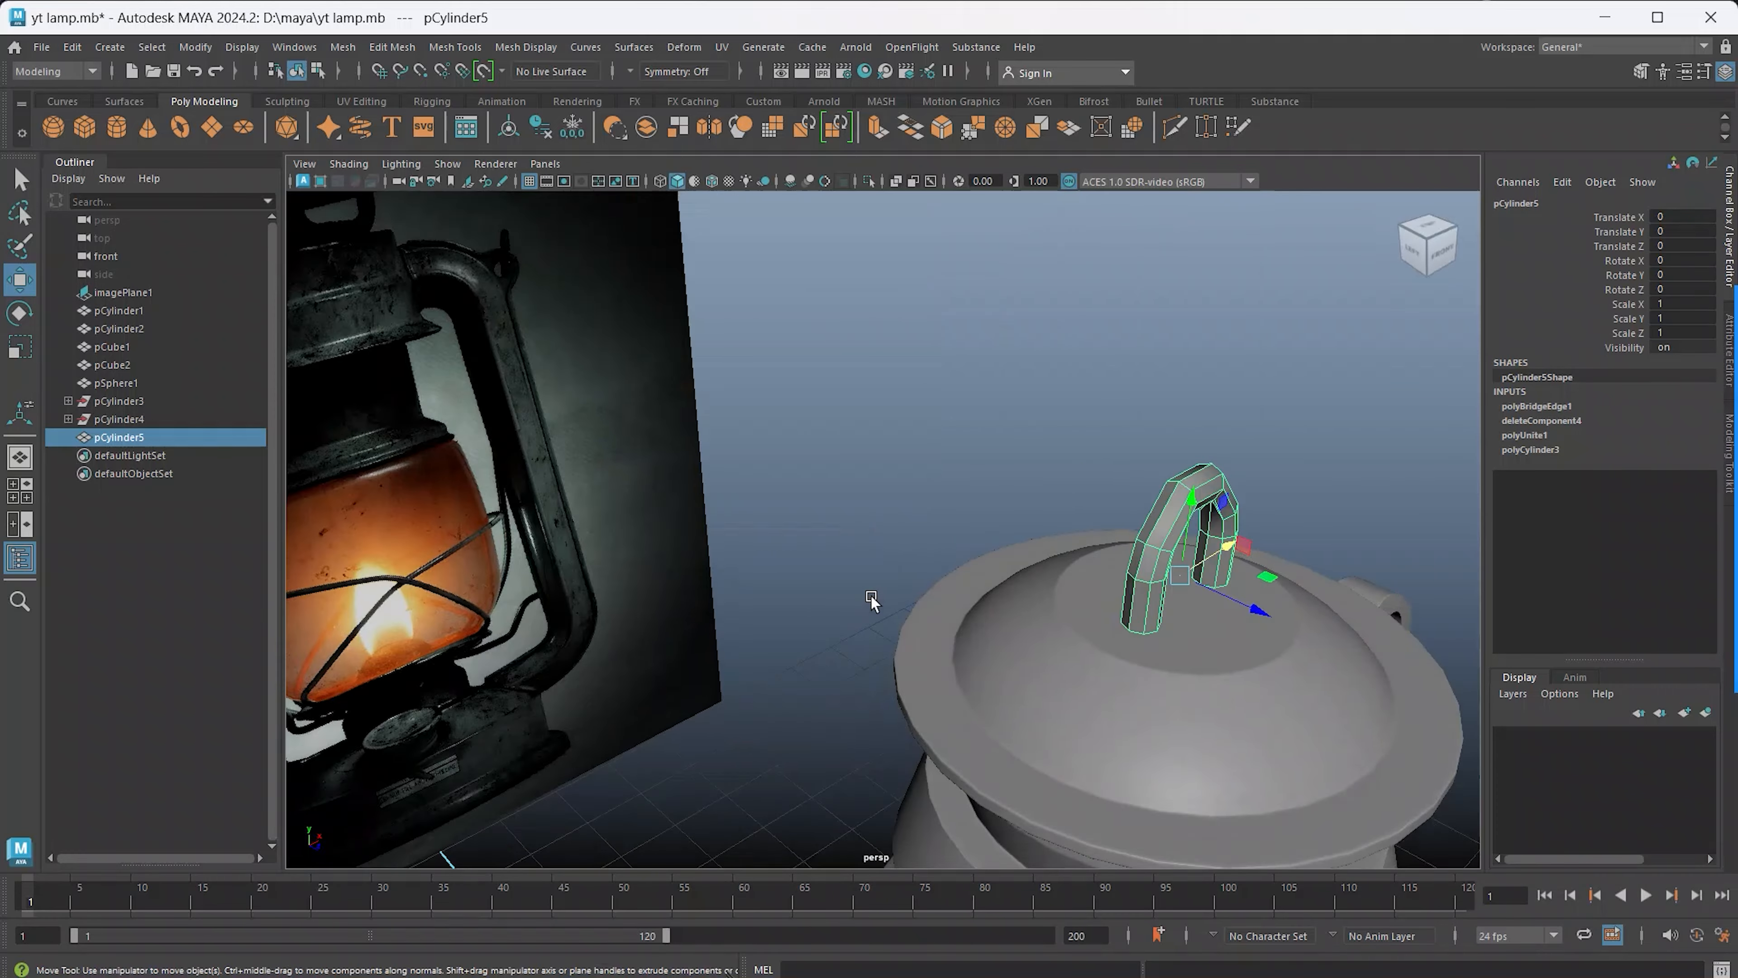
{"action": "scroll", "coordinate": [1051, 602], "scroll_direction": "down", "scroll_amount": 3}
{"action": "left_click_drag", "start_coordinate": [1051, 602], "coordinate": [1096, 534], "text": "alt"}
{"action": "right_click_drag", "start_coordinate": [1096, 534], "coordinate": [1020, 488]}
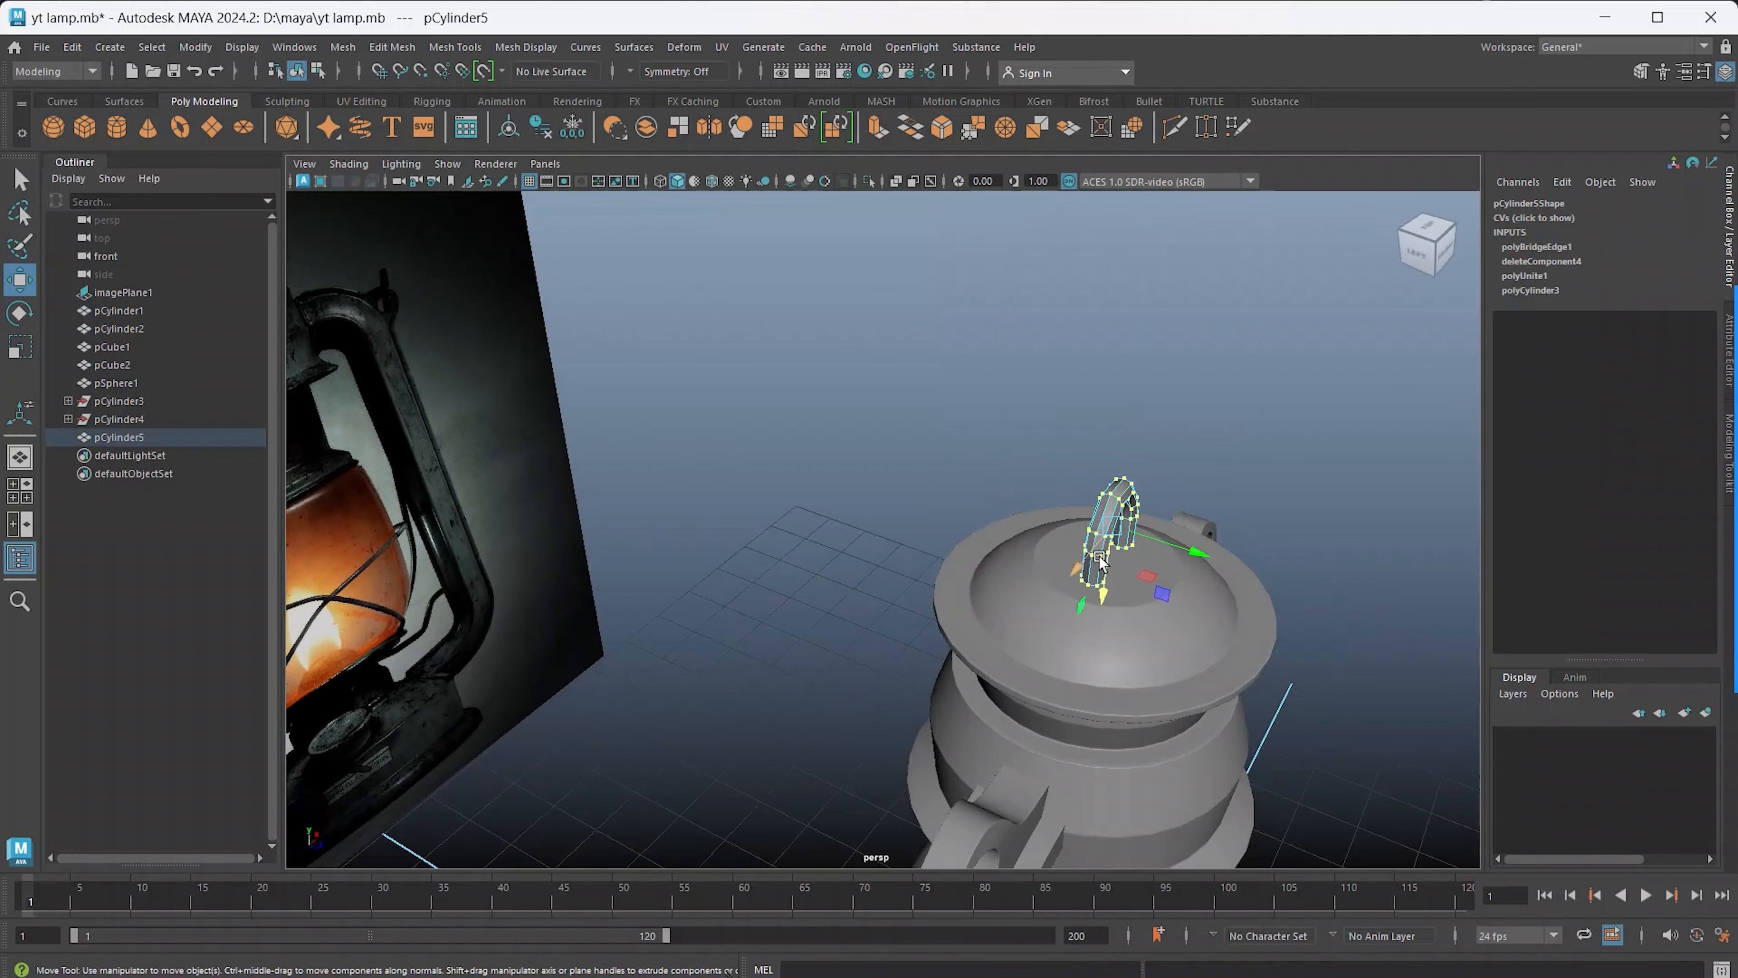
{"action": "scroll", "coordinate": [1098, 554], "scroll_direction": "up", "scroll_amount": 4}
{"action": "left_click_drag", "start_coordinate": [1098, 554], "coordinate": [939, 580], "text": "alt"}
{"action": "scroll", "coordinate": [949, 574], "scroll_direction": "up", "scroll_amount": 4}
{"action": "left_click", "coordinate": [1139, 483]}
{"action": "left_click_drag", "start_coordinate": [1121, 623], "coordinate": [1137, 532], "text": "alt"}
{"action": "scroll", "coordinate": [1035, 609], "scroll_direction": "up", "scroll_amount": 3}
{"action": "left_click", "coordinate": [1137, 533]}
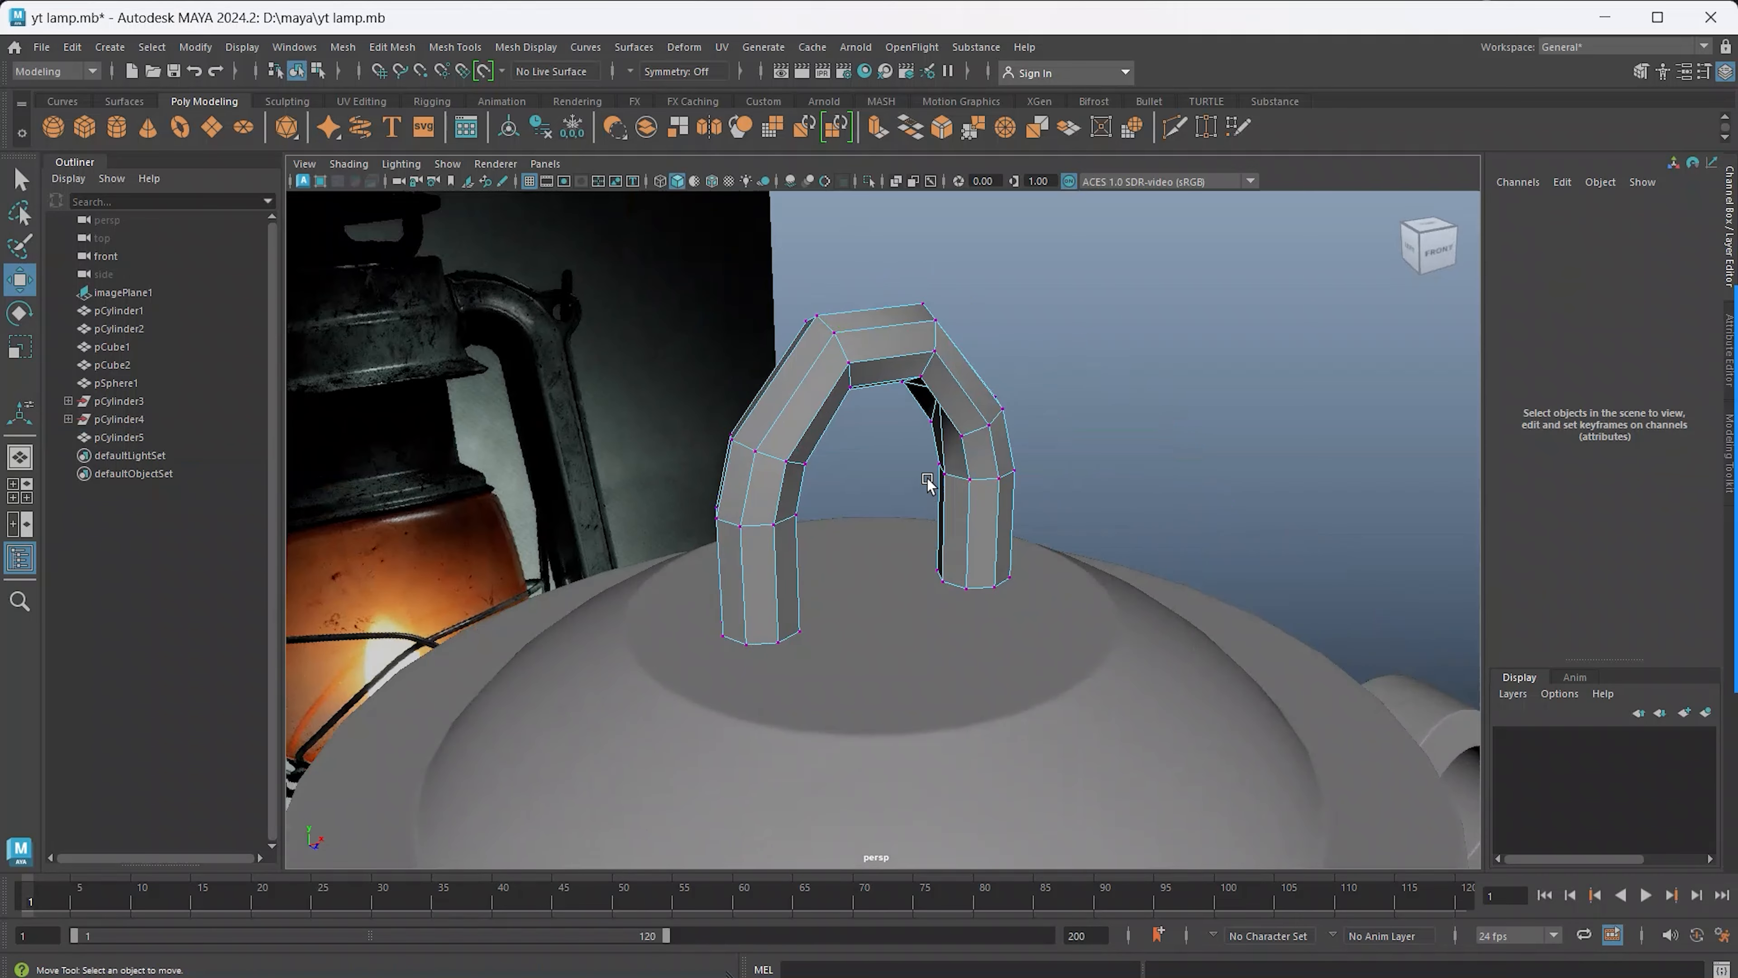
{"action": "left_click_drag", "start_coordinate": [927, 488], "coordinate": [951, 481], "text": "alt"}
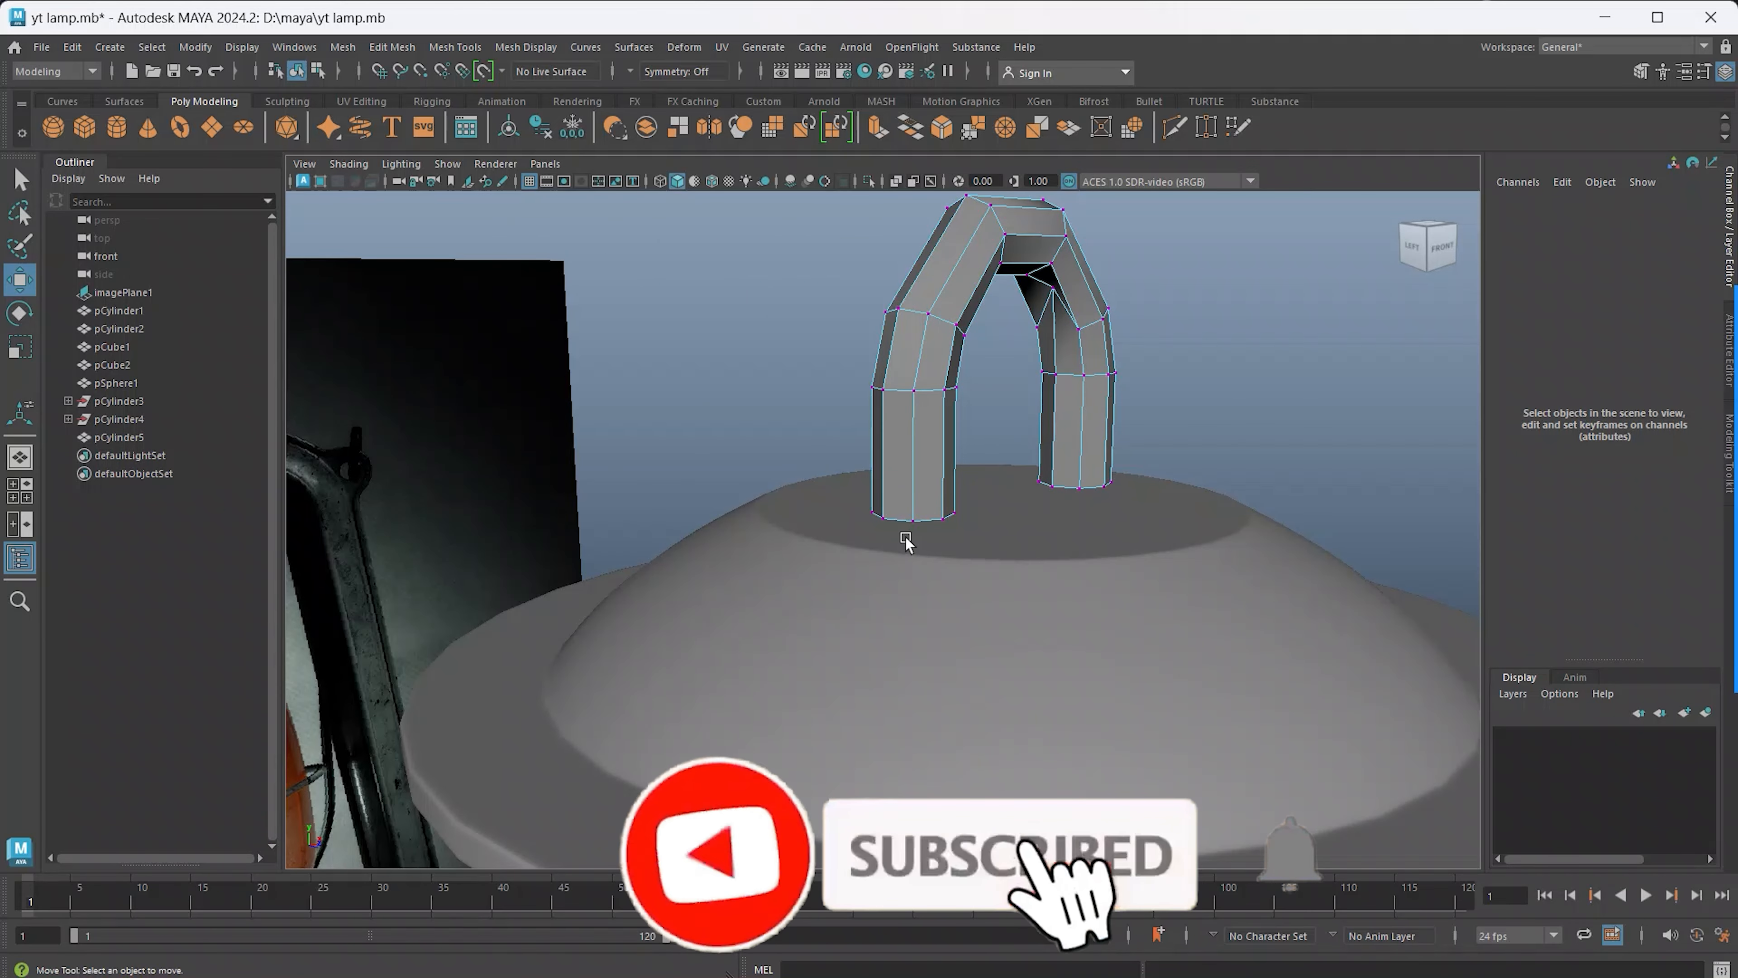
Undo the recent selection changes until the handle arch's top vertices are selected again
{"action": "key", "text": "ctrl+z"}
{"action": "key", "text": "ctrl+z"}
{"action": "key", "text": "ctrl+z"}
{"action": "key", "text": "ctrl+z"}
{"action": "key", "text": "ctrl+z"}
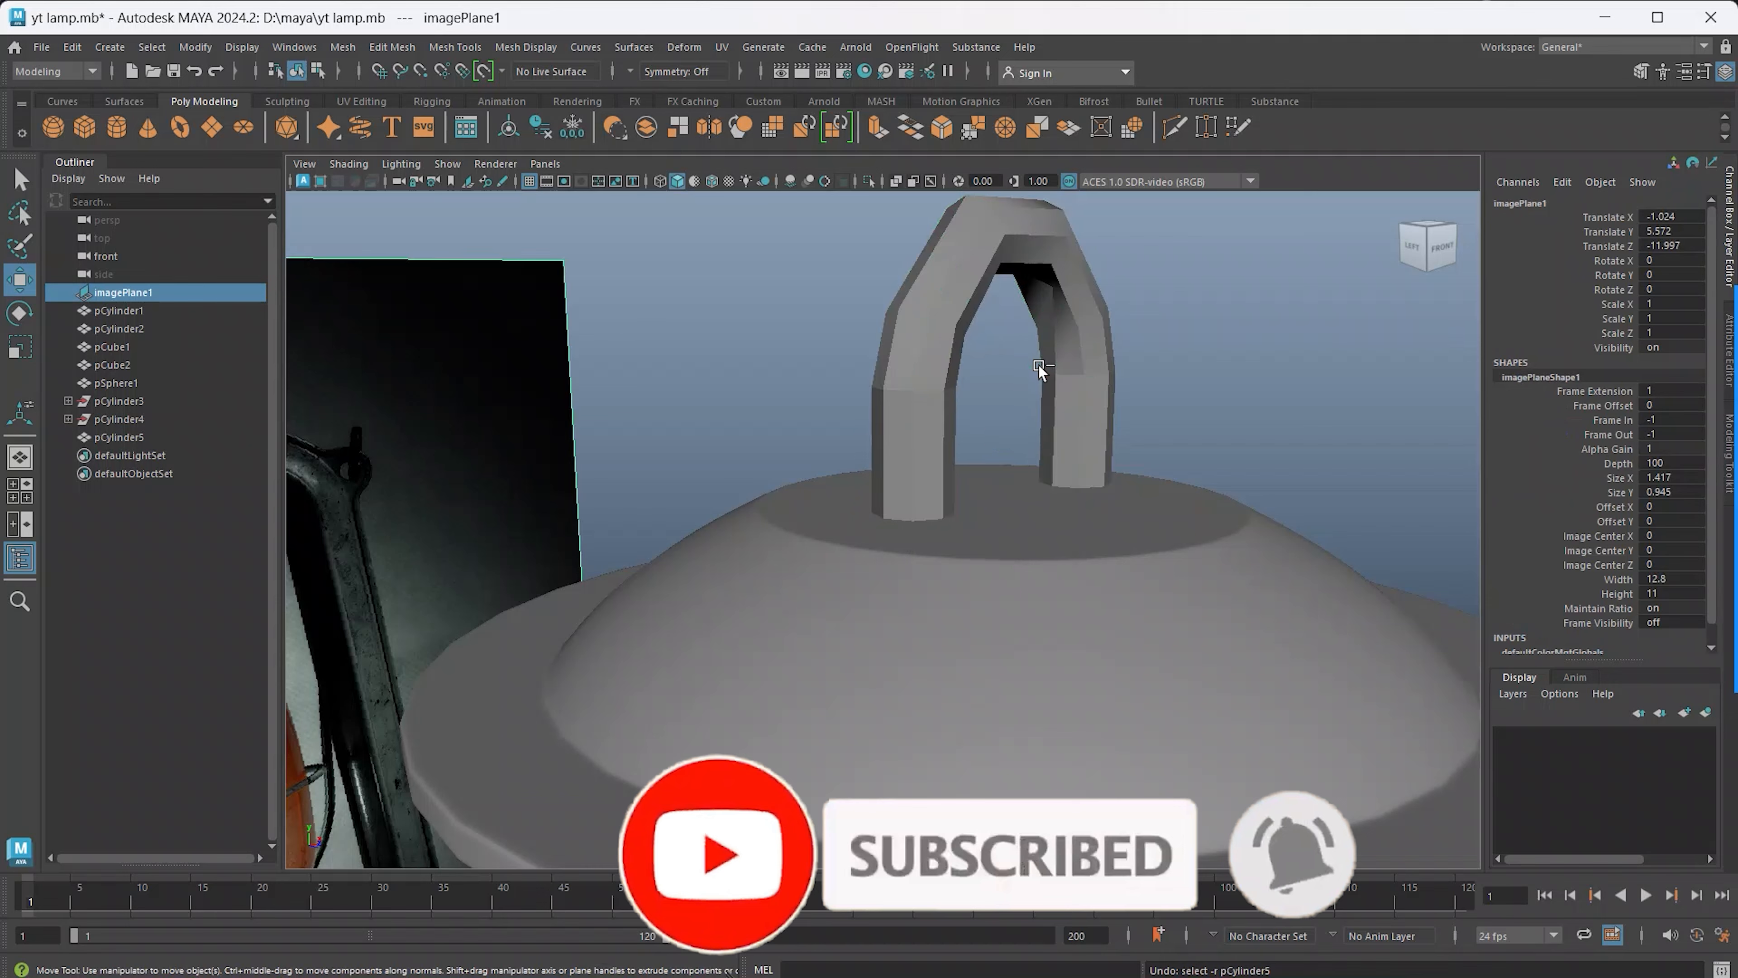
{"action": "key", "text": "ctrl+z"}
{"action": "key", "text": "ctrl+z"}
{"action": "key", "text": "ctrl+z"}
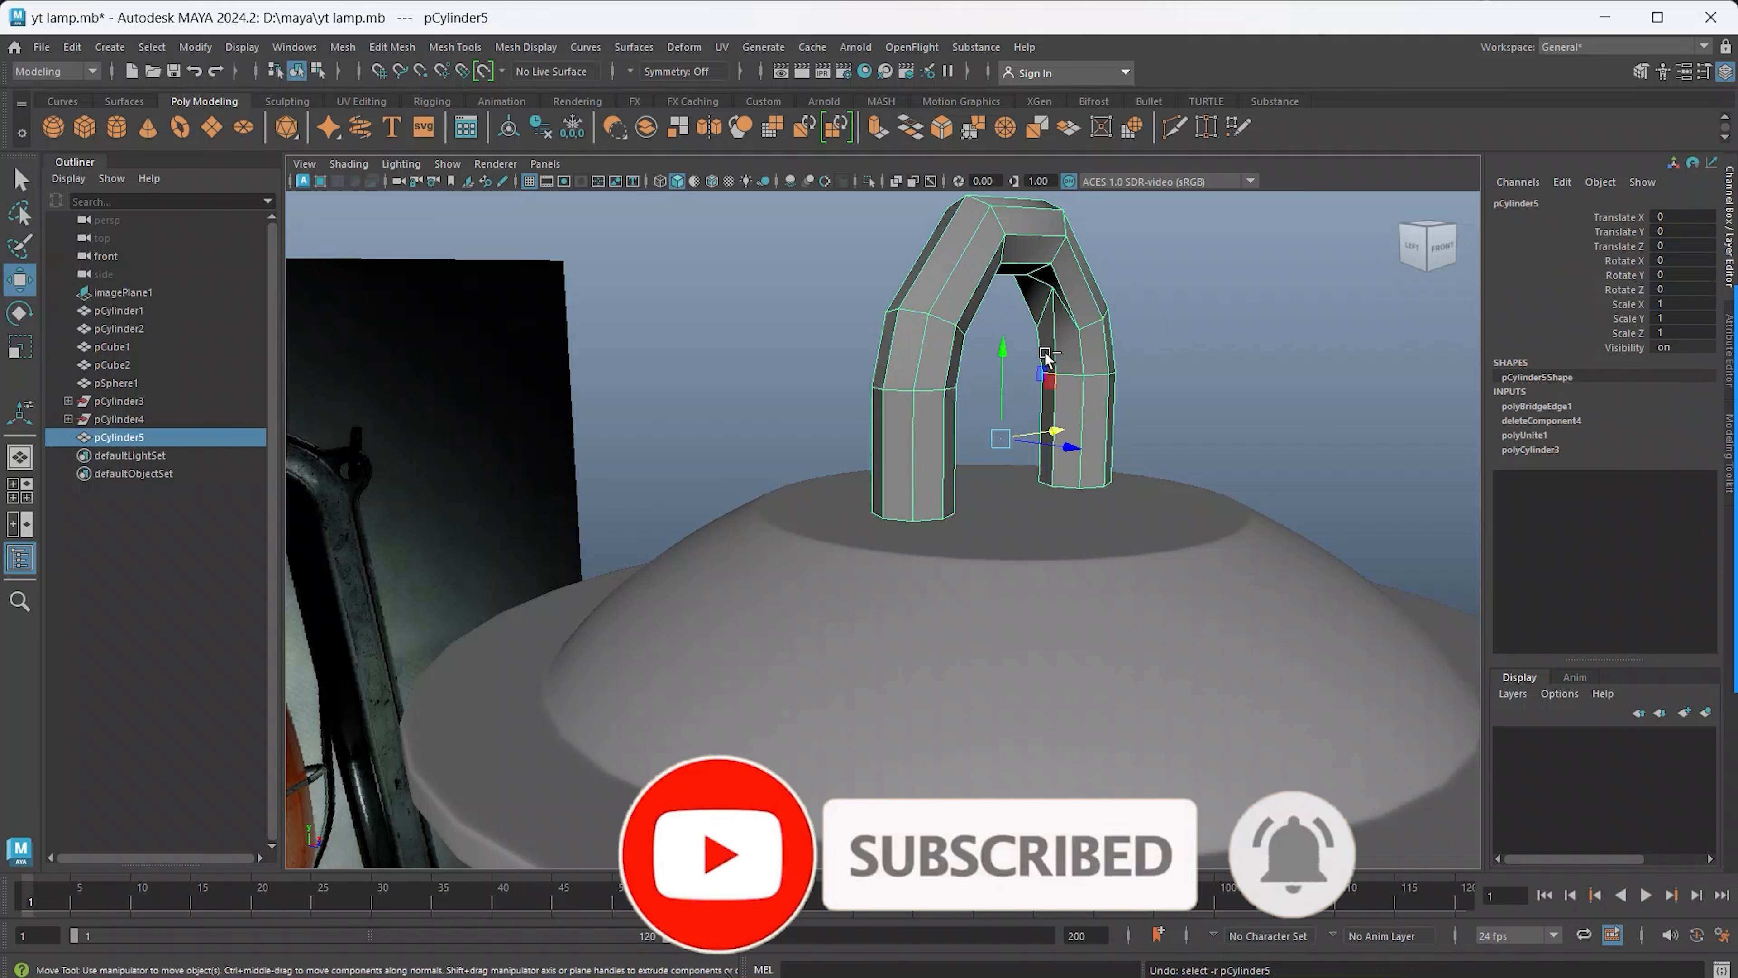
{"action": "key", "text": "ctrl+z"}
{"action": "key", "text": "ctrl+z"}
Try raising the selected top vertices of the handle arch, then undo the move
{"action": "mouse_move", "coordinate": [908, 409]}
{"action": "left_mouse_down", "text": "alt"}
{"action": "mouse_move", "coordinate": [877, 404]}
{"action": "mouse_move", "coordinate": [896, 404]}
{"action": "left_mouse_up", "text": "alt"}
{"action": "right_click_drag", "start_coordinate": [897, 404], "coordinate": [1087, 376], "text": "alt"}
{"action": "middle_click_drag", "start_coordinate": [1086, 376], "coordinate": [1055, 457], "text": "alt"}
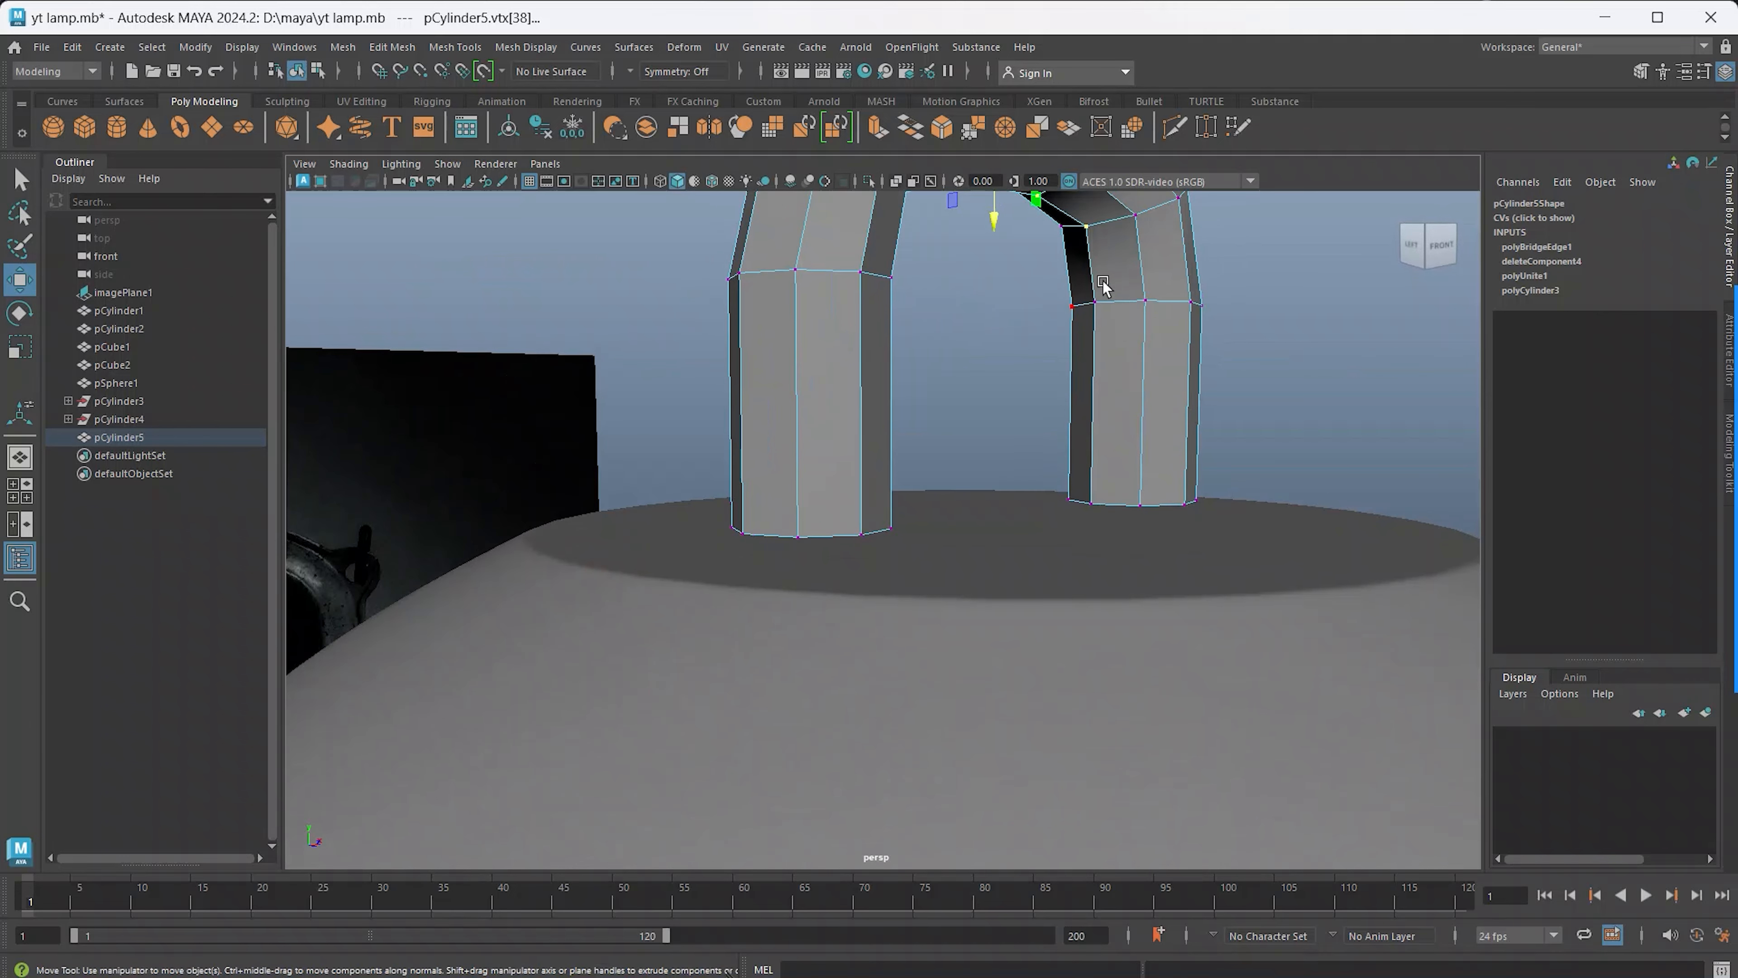
{"action": "middle_click_drag", "start_coordinate": [1104, 286], "coordinate": [1075, 339], "text": "alt"}
{"action": "left_click_drag", "start_coordinate": [1058, 316], "coordinate": [1214, 347], "text": "alt"}
{"action": "middle_click_drag", "start_coordinate": [1244, 307], "coordinate": [1122, 601], "text": "alt"}
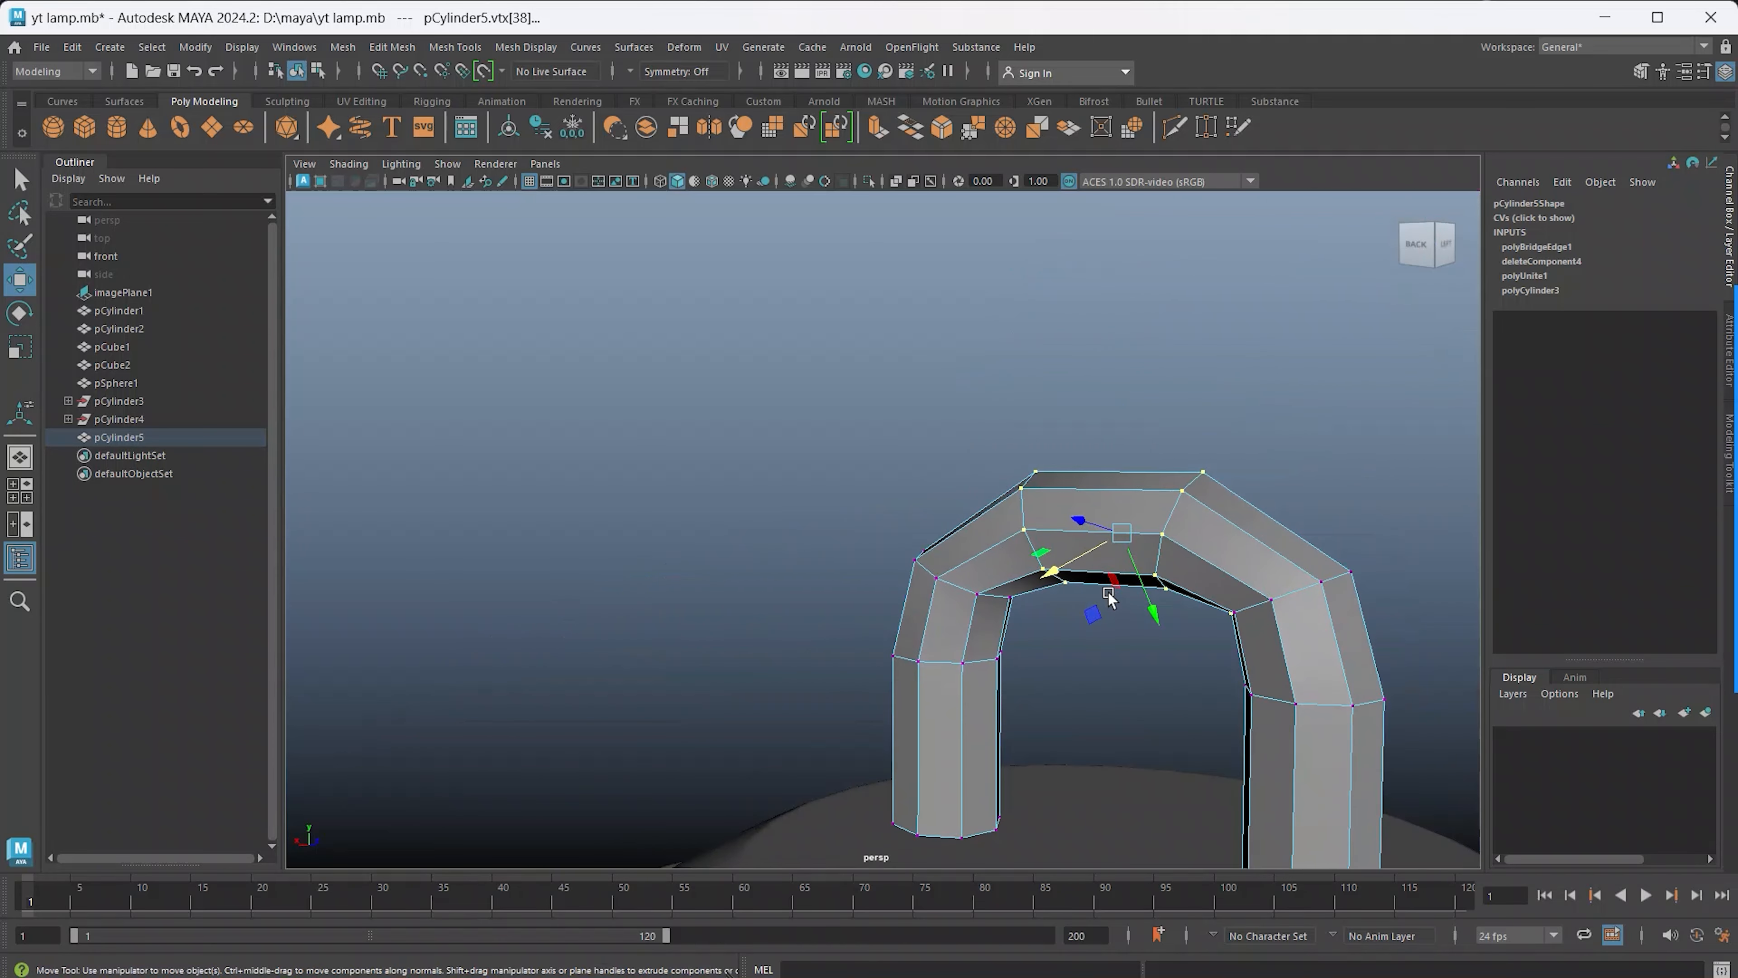
{"action": "left_click_drag", "start_coordinate": [1121, 593], "coordinate": [608, 572], "text": "alt"}
{"action": "key", "text": "w"}
{"action": "left_click_drag", "start_coordinate": [635, 511], "coordinate": [543, 510]}
{"action": "left_click_drag", "start_coordinate": [616, 465], "coordinate": [616, 404]}
{"action": "key", "text": "ctrl+z"}
Remove the stray vertex from the selection and raise the remaining top vertices of the handle arch
{"action": "left_click_drag", "start_coordinate": [552, 550], "coordinate": [519, 540], "text": "alt"}
{"action": "left_click", "coordinate": [544, 582], "text": "ctrl"}
{"action": "left_click_drag", "start_coordinate": [636, 449], "coordinate": [637, 374]}
{"action": "left_click_drag", "start_coordinate": [608, 519], "coordinate": [685, 525], "text": "alt"}
{"action": "scroll", "coordinate": [683, 528], "scroll_direction": "down", "scroll_amount": 5}
{"action": "left_click_drag", "start_coordinate": [655, 605], "coordinate": [527, 616], "text": "alt"}
{"action": "scroll", "coordinate": [697, 586], "scroll_direction": "up", "scroll_amount": 4}
{"action": "left_click_drag", "start_coordinate": [698, 586], "coordinate": [734, 545], "text": "alt"}
Select the edge loops on both shoulders of the arch, raise them slightly, and check the shape with smooth preview
{"action": "right_click", "coordinate": [734, 545]}
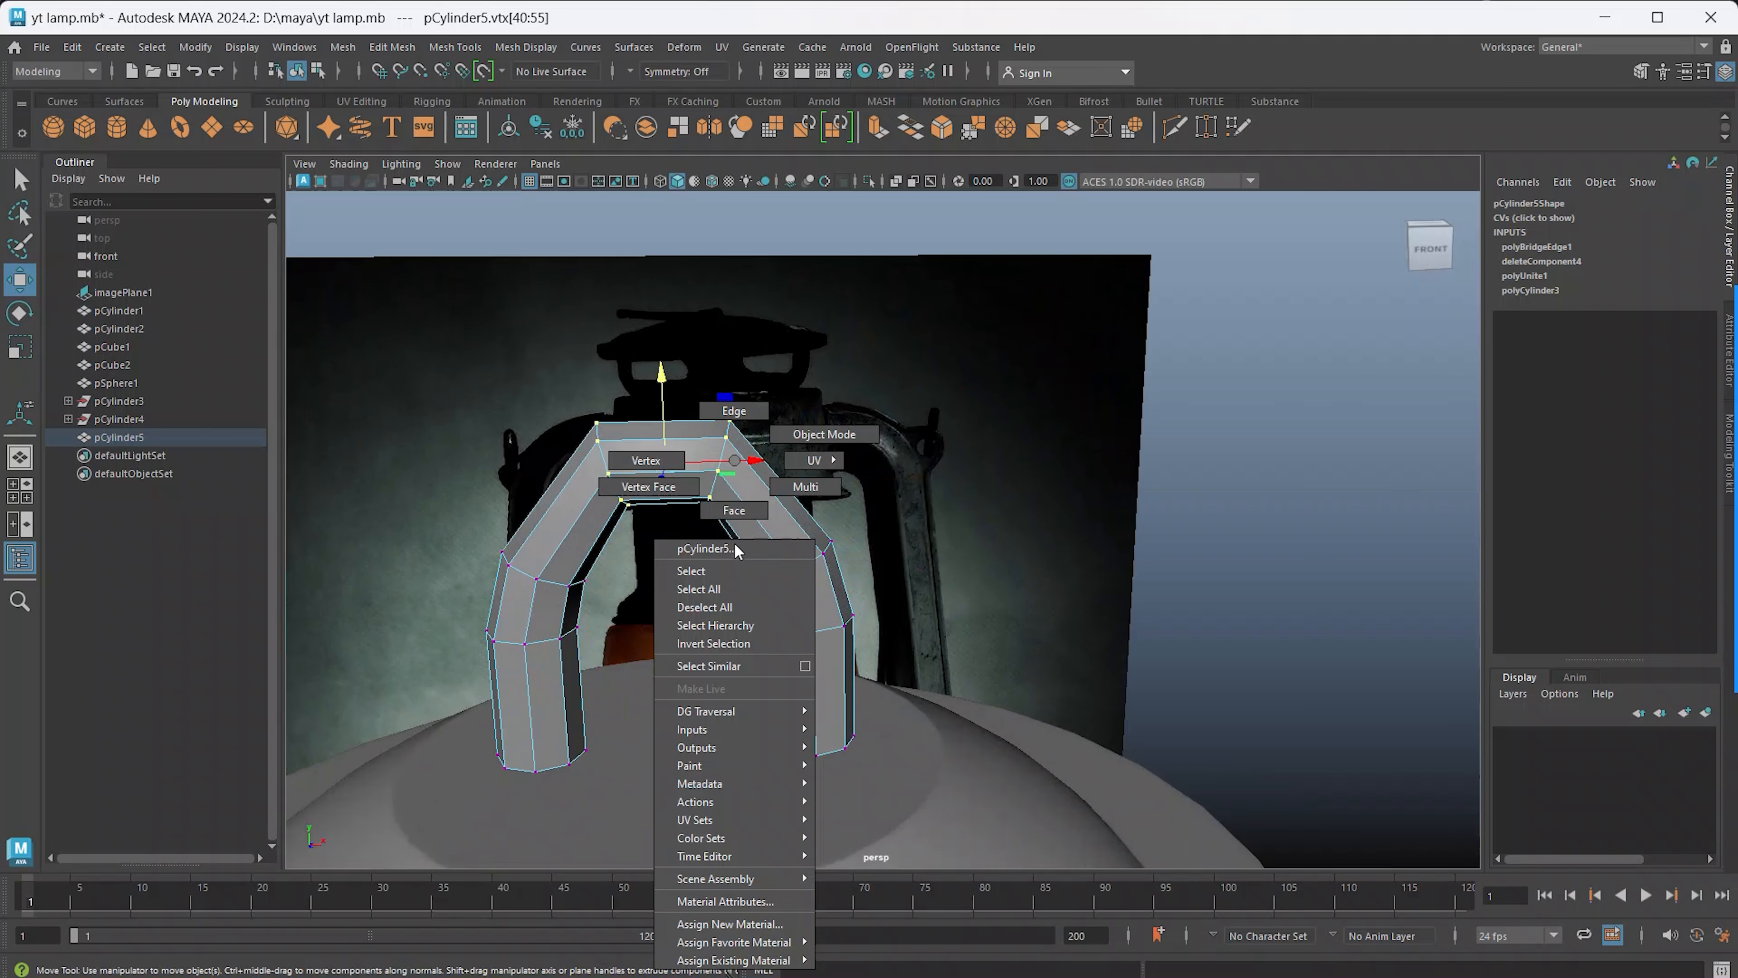
{"action": "right_click_drag", "start_coordinate": [651, 457], "coordinate": [649, 460]}
{"action": "right_click_drag", "start_coordinate": [775, 581], "coordinate": [790, 411]}
{"action": "left_click", "coordinate": [783, 574]}
{"action": "double_click", "coordinate": [553, 584], "text": "shift"}
{"action": "left_click_drag", "start_coordinate": [667, 509], "coordinate": [668, 487]}
{"action": "scroll", "coordinate": [668, 582], "scroll_direction": "down", "scroll_amount": 5}
{"action": "key", "text": "3"}
{"action": "key", "text": "1"}
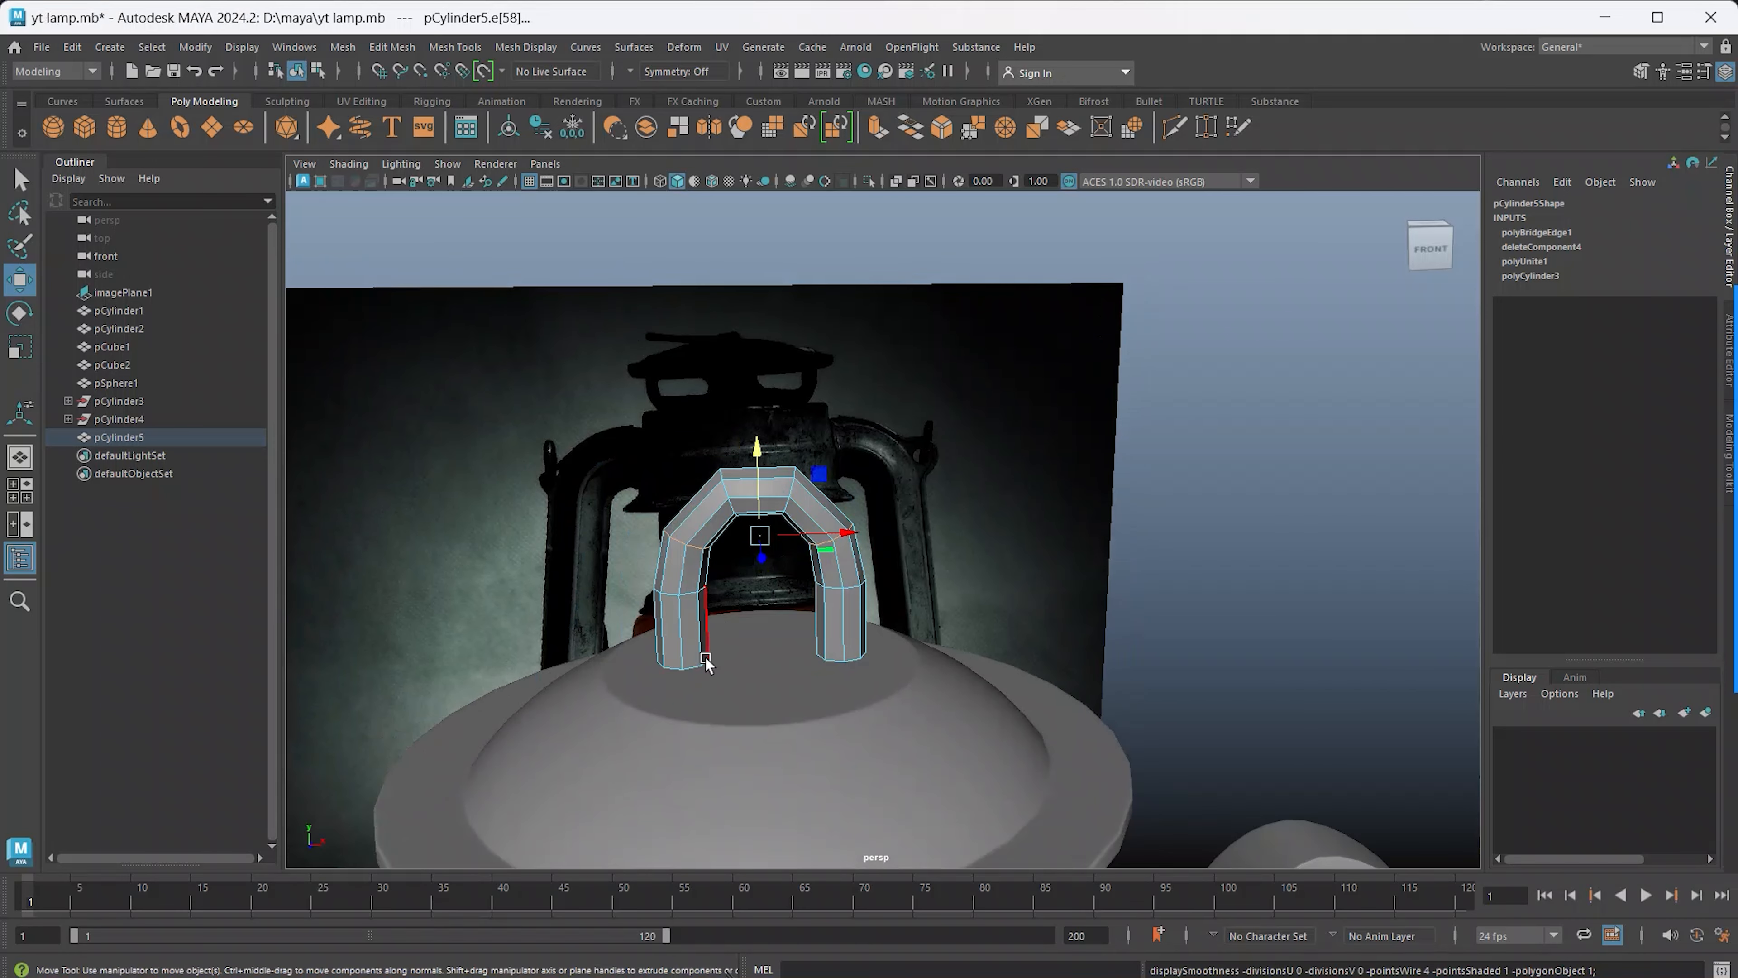
{"action": "scroll", "coordinate": [708, 659], "scroll_direction": "up", "scroll_amount": 2}
{"action": "middle_click_drag", "start_coordinate": [692, 669], "coordinate": [703, 639], "text": "alt"}
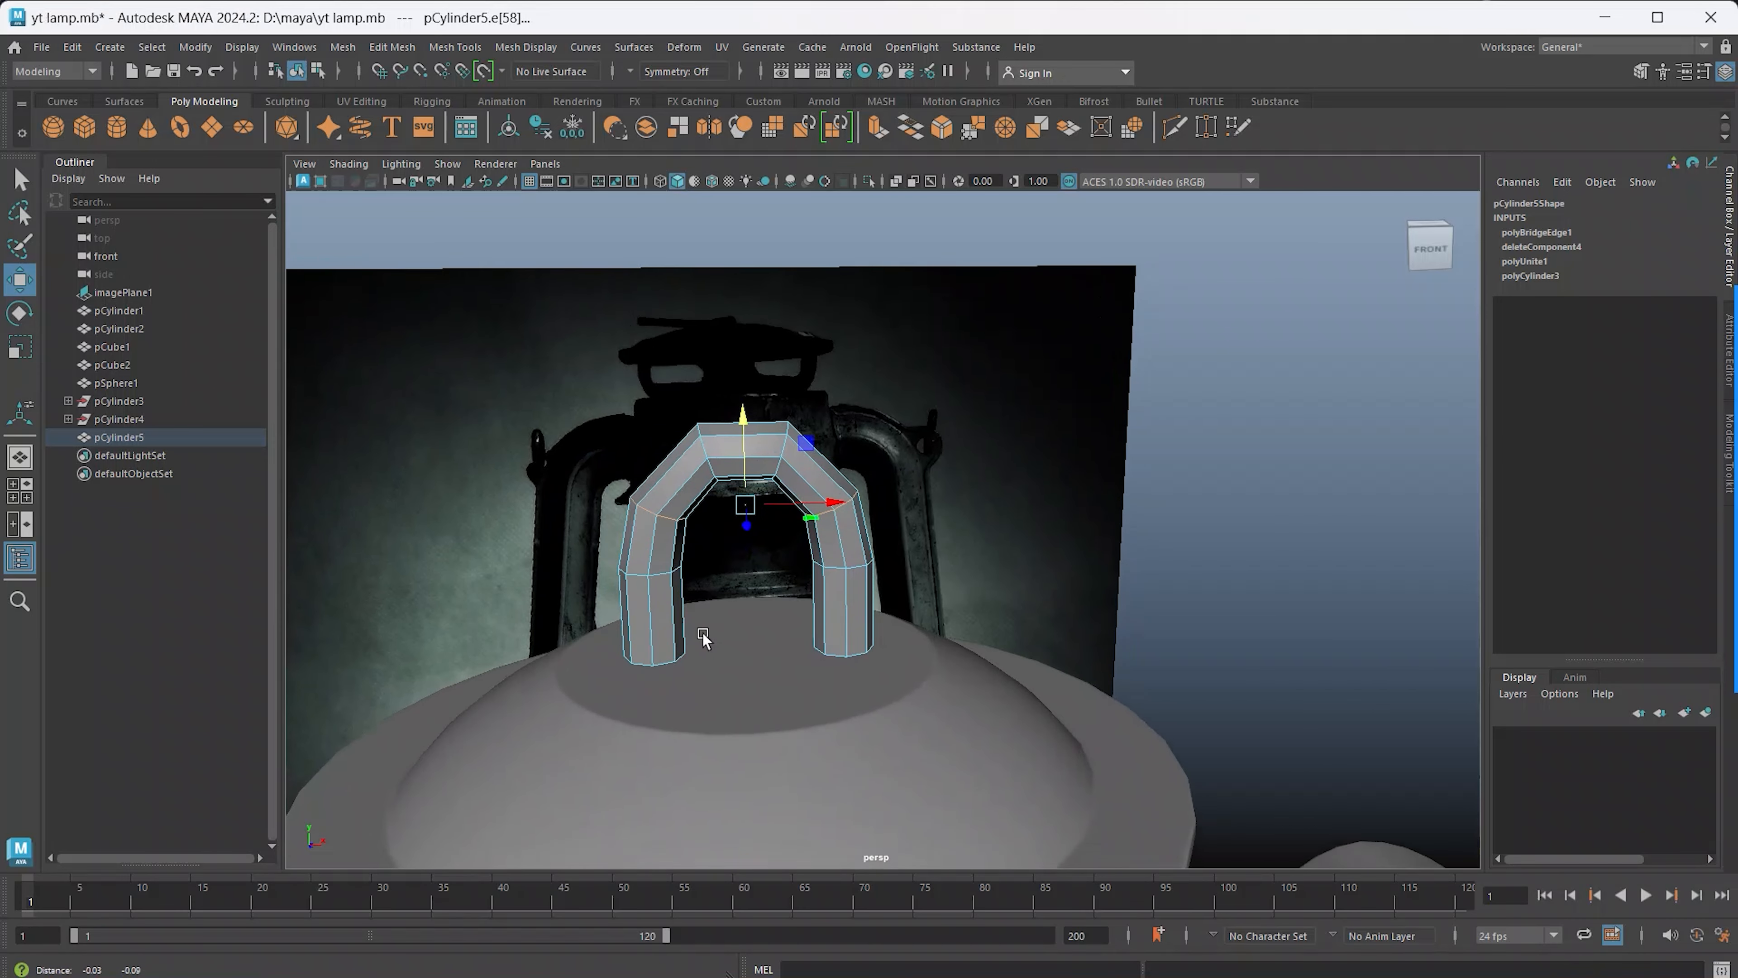
Return the handle to object mode and raise it to Translate Y 0.067
{"action": "right_click", "coordinate": [772, 522]}
{"action": "right_click_drag", "start_coordinate": [745, 458], "coordinate": [797, 437]}
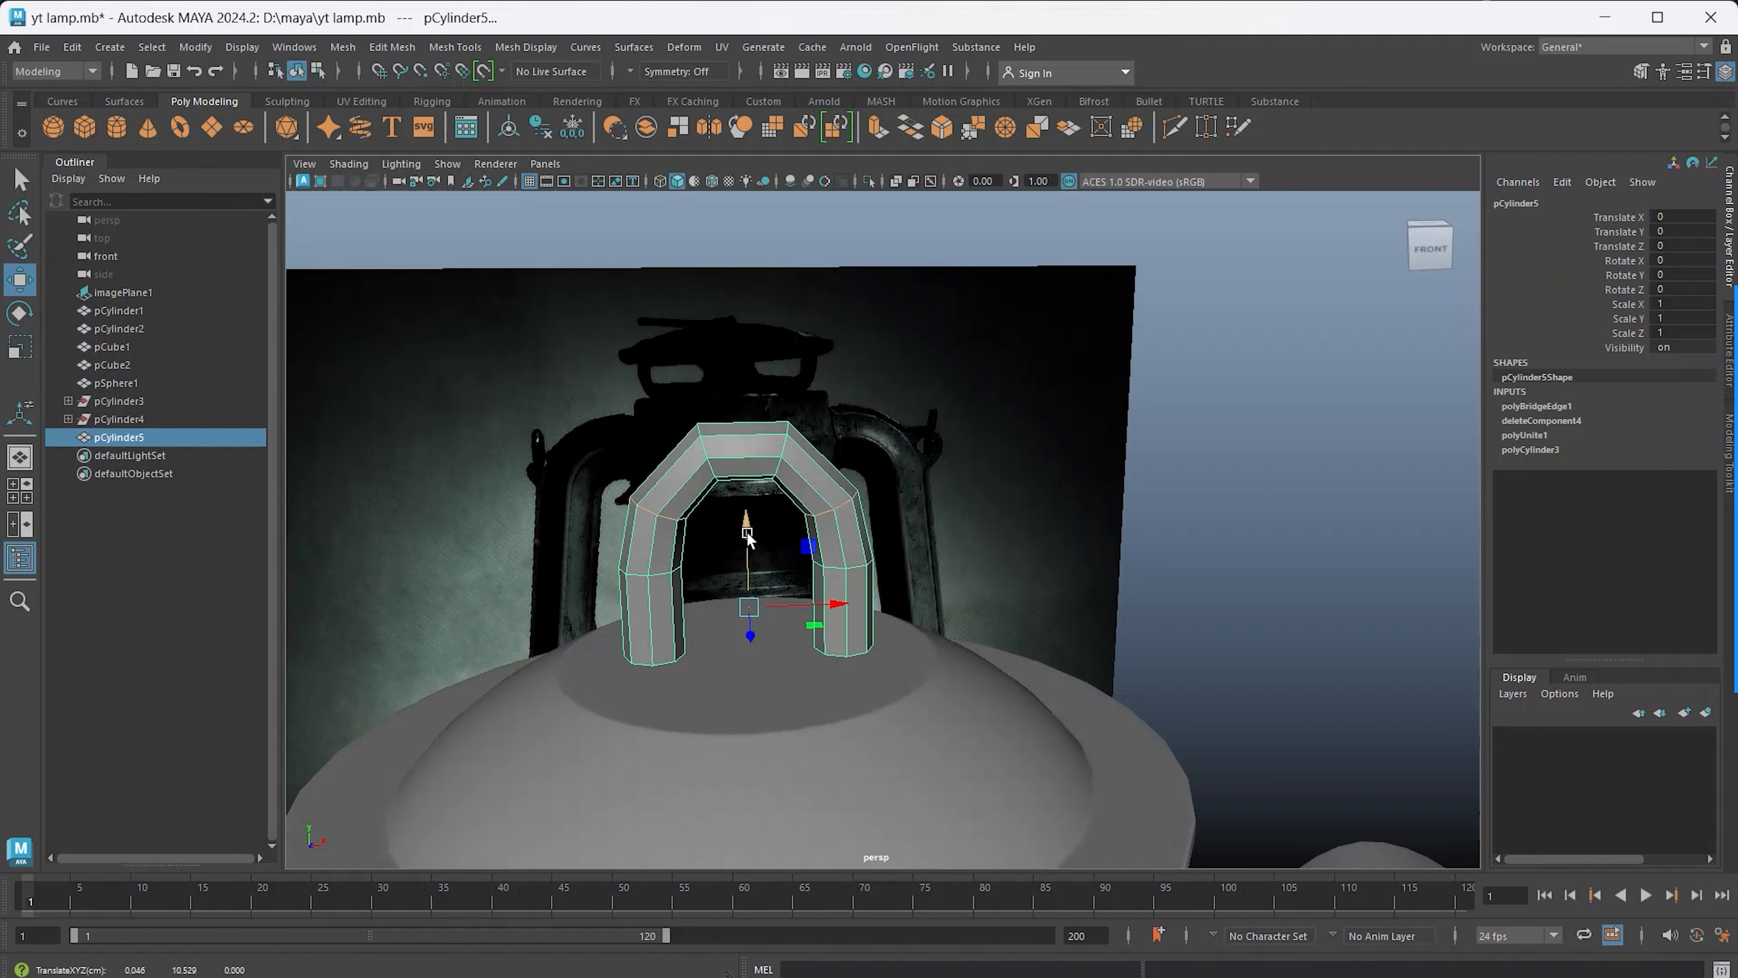
{"action": "left_click_drag", "start_coordinate": [748, 533], "coordinate": [752, 495]}
{"action": "key", "text": "ctrl+z"}
{"action": "key", "text": "ctrl+z"}
{"action": "left_click", "coordinate": [788, 470]}
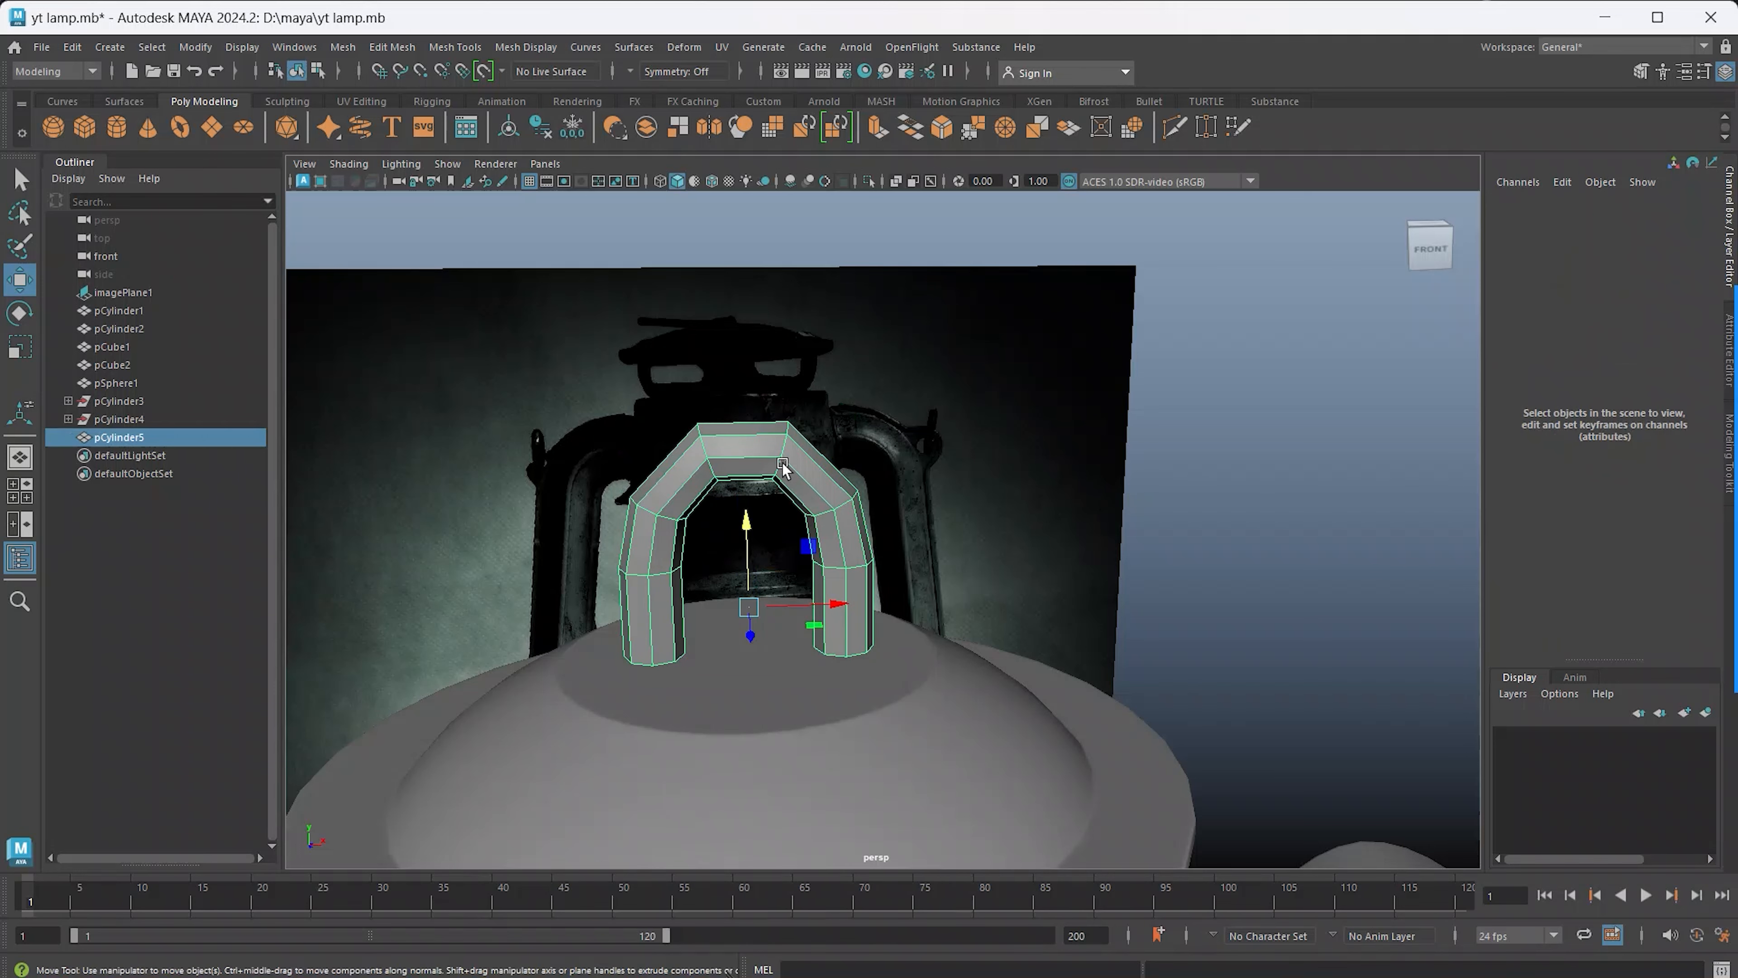
{"action": "left_click_drag", "start_coordinate": [748, 521], "coordinate": [747, 475]}
Lower the bottom ends of both handle legs to the cap, then check the whole handle in smooth preview
{"action": "left_click_drag", "start_coordinate": [706, 581], "coordinate": [692, 529], "text": "alt"}
{"action": "right_click_drag", "start_coordinate": [644, 571], "coordinate": [644, 512]}
{"action": "left_click", "coordinate": [643, 603]}
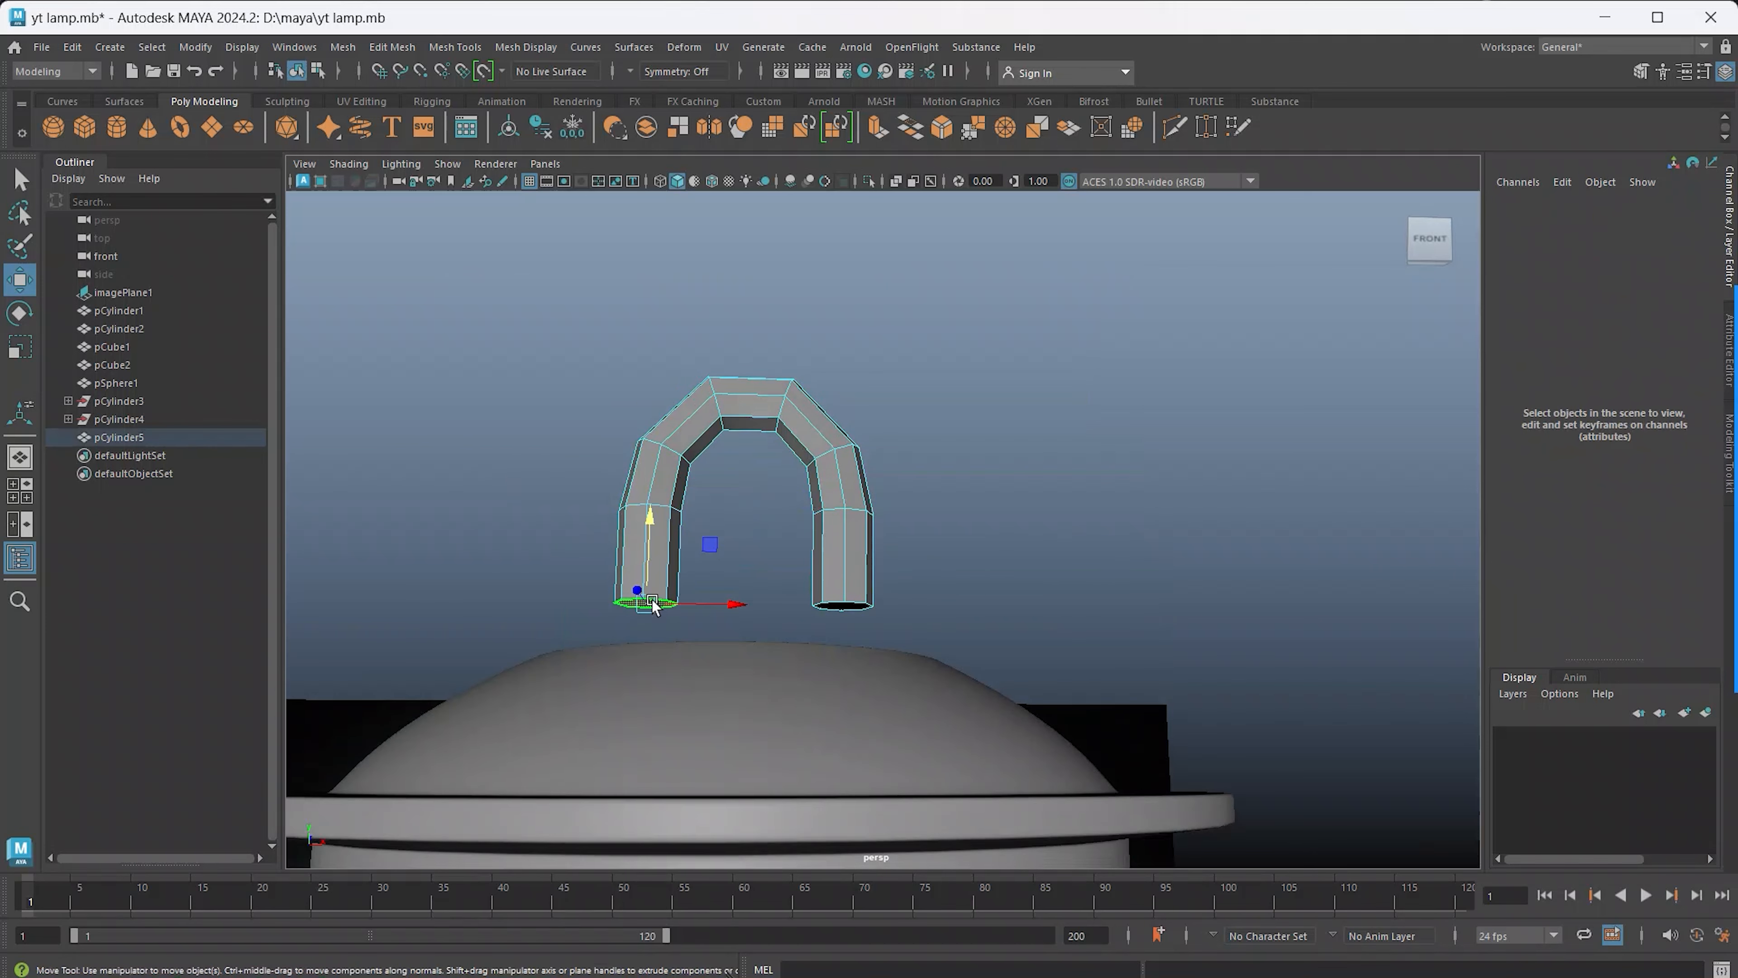
{"action": "left_click", "coordinate": [837, 606], "text": "shift"}
{"action": "left_click_drag", "start_coordinate": [740, 625], "coordinate": [740, 639], "text": "alt"}
{"action": "mouse_move", "coordinate": [749, 529]}
{"action": "left_mouse_down"}
{"action": "mouse_move", "coordinate": [749, 563]}
{"action": "mouse_move", "coordinate": [747, 498]}
{"action": "mouse_move", "coordinate": [745, 535]}
{"action": "left_mouse_up"}
{"action": "key", "text": "F8"}
{"action": "key", "text": "3"}
{"action": "key", "text": "1"}
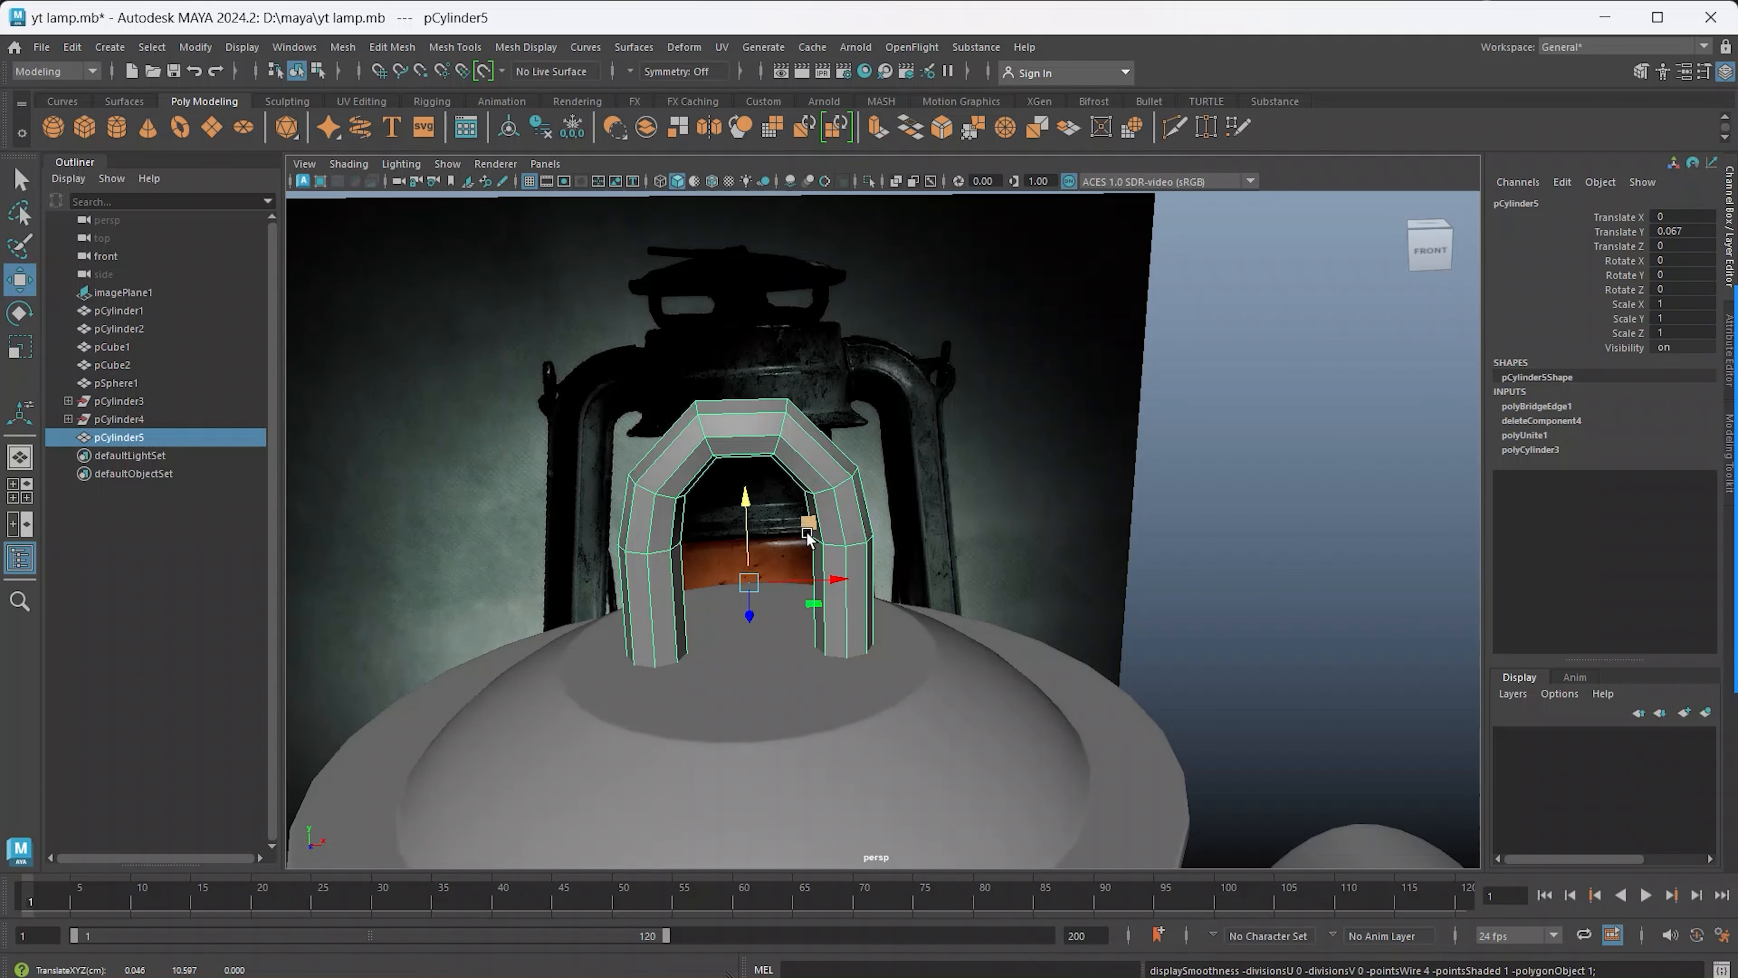
Isolate the handle and inset one leg's end face using Extrude with an offset of 0.02
{"action": "key", "text": "ctrl+1"}
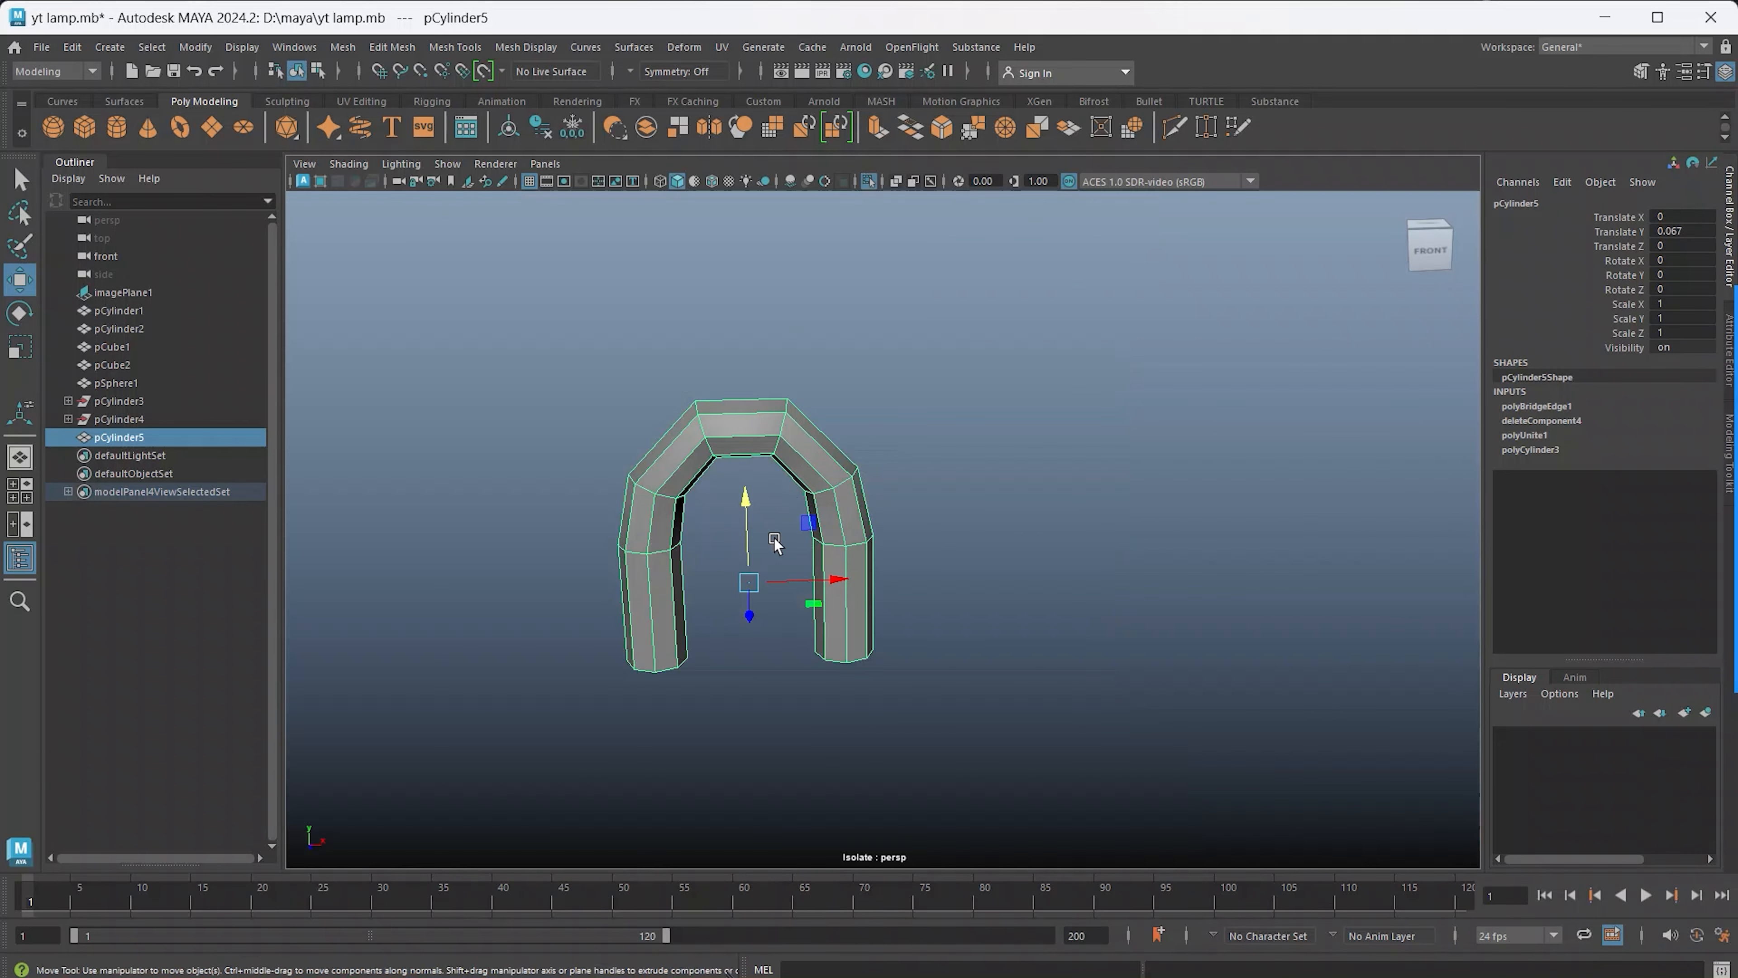
{"action": "left_click_drag", "start_coordinate": [731, 622], "coordinate": [715, 494], "text": "alt"}
{"action": "scroll", "coordinate": [755, 595], "scroll_direction": "up", "scroll_amount": 3}
{"action": "right_click_drag", "start_coordinate": [799, 460], "coordinate": [798, 513]}
{"action": "left_click", "coordinate": [784, 672]}
{"action": "key", "text": "ctrl+e"}
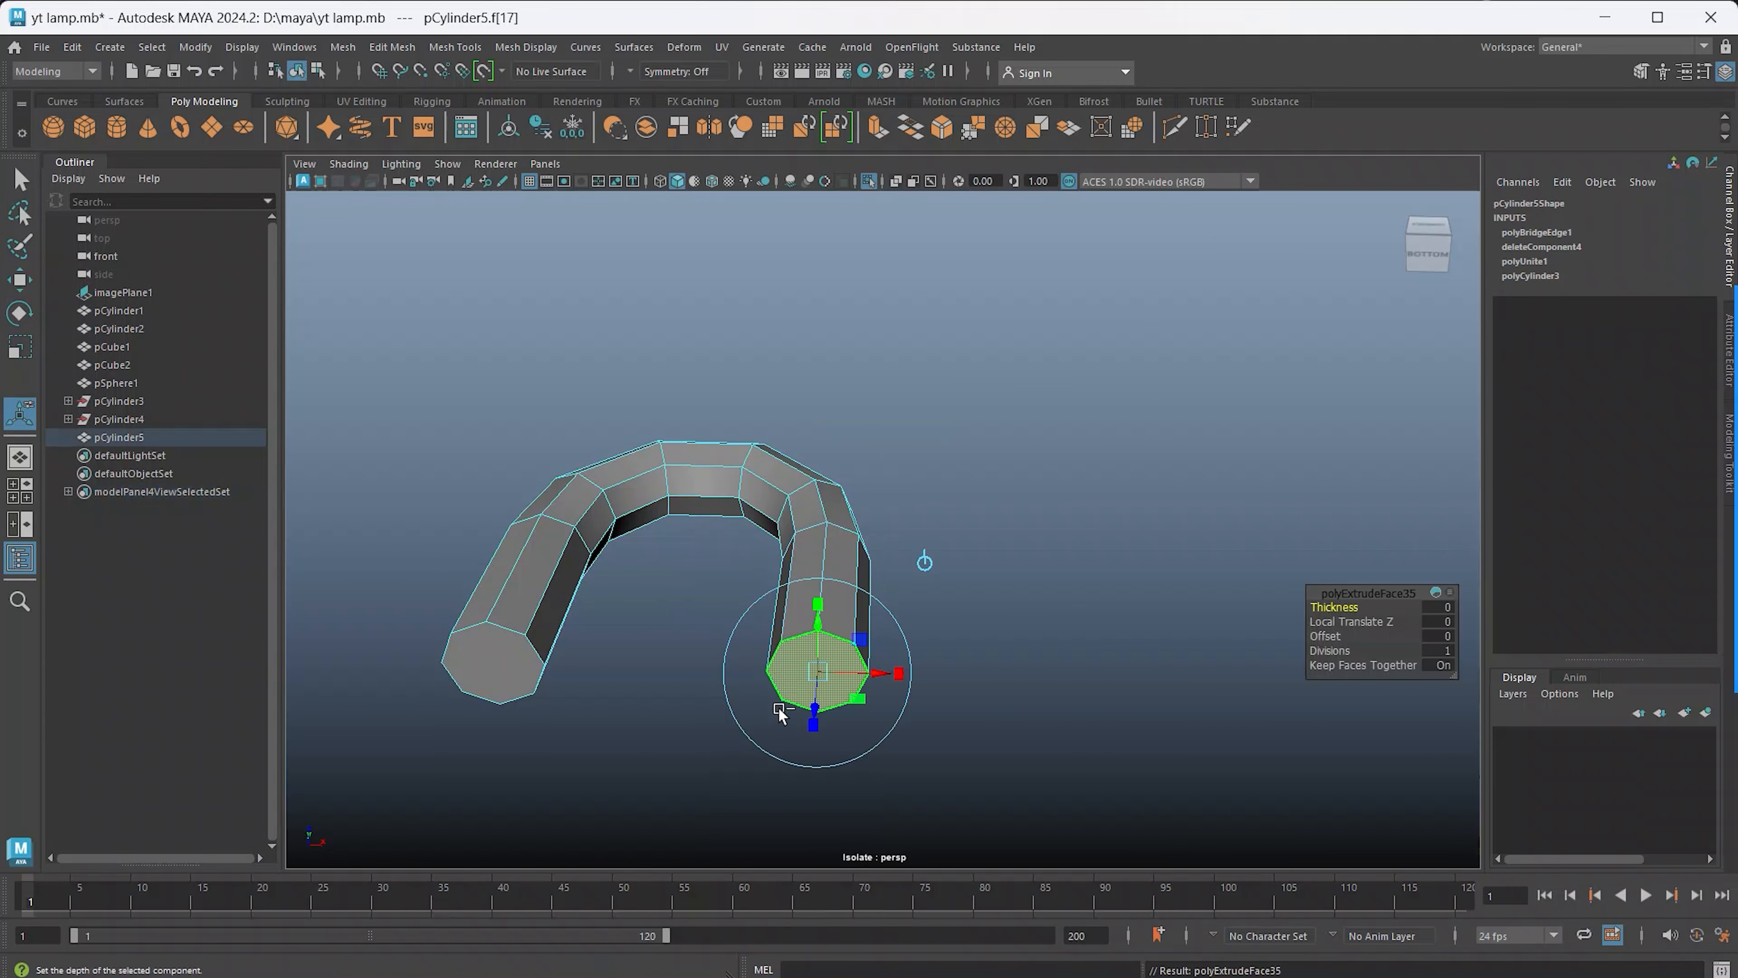
{"action": "left_click_drag", "start_coordinate": [1325, 636], "coordinate": [1325, 637]}
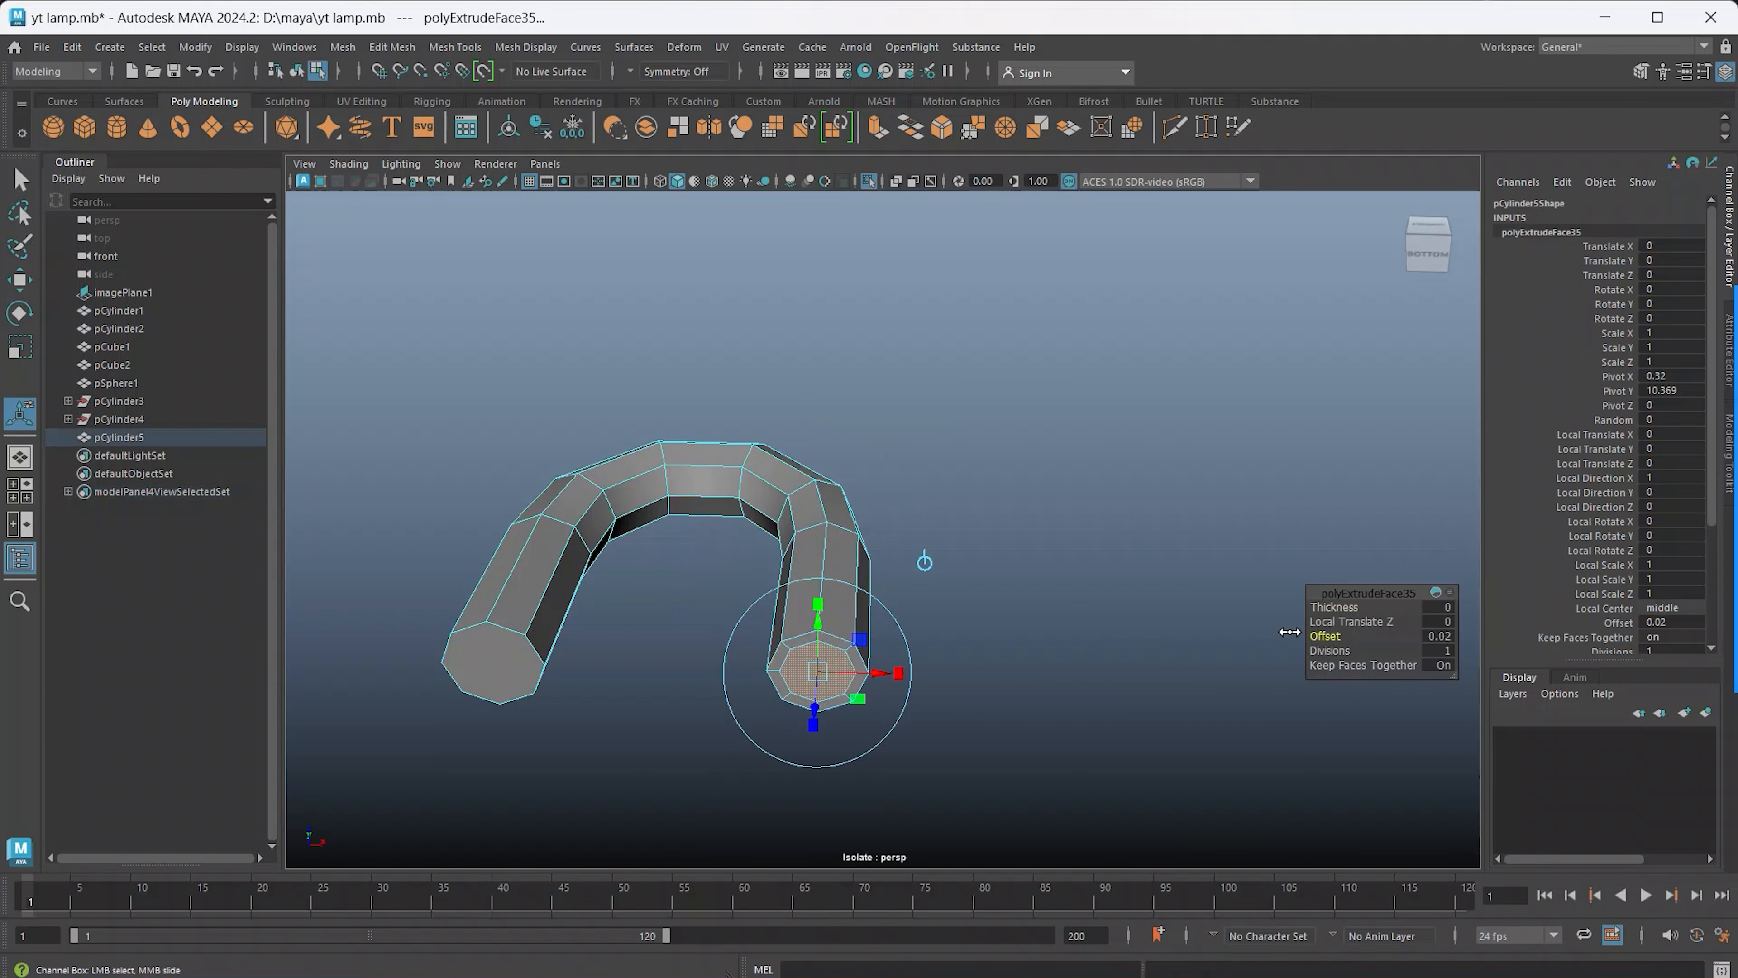
Inset the other leg's end face using Extrude with an offset of 0.02
{"action": "left_click", "coordinate": [512, 675]}
{"action": "key", "text": "ctrl+e"}
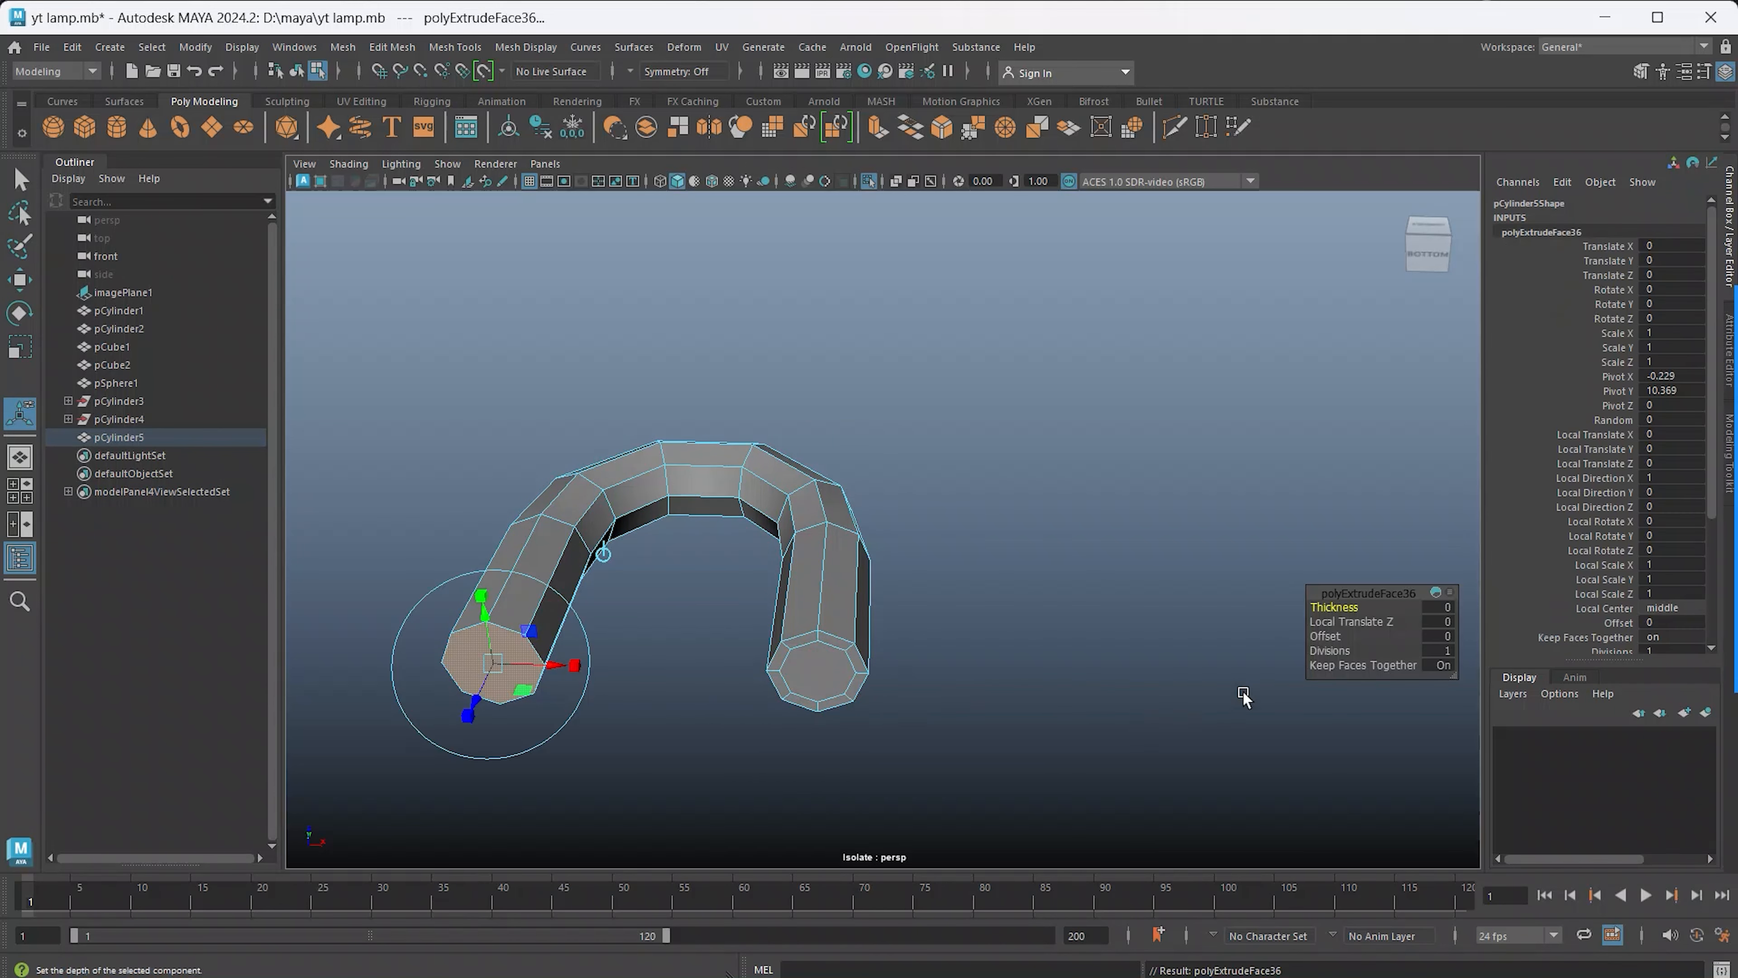
{"action": "left_click_drag", "start_coordinate": [1326, 636], "coordinate": [1332, 670]}
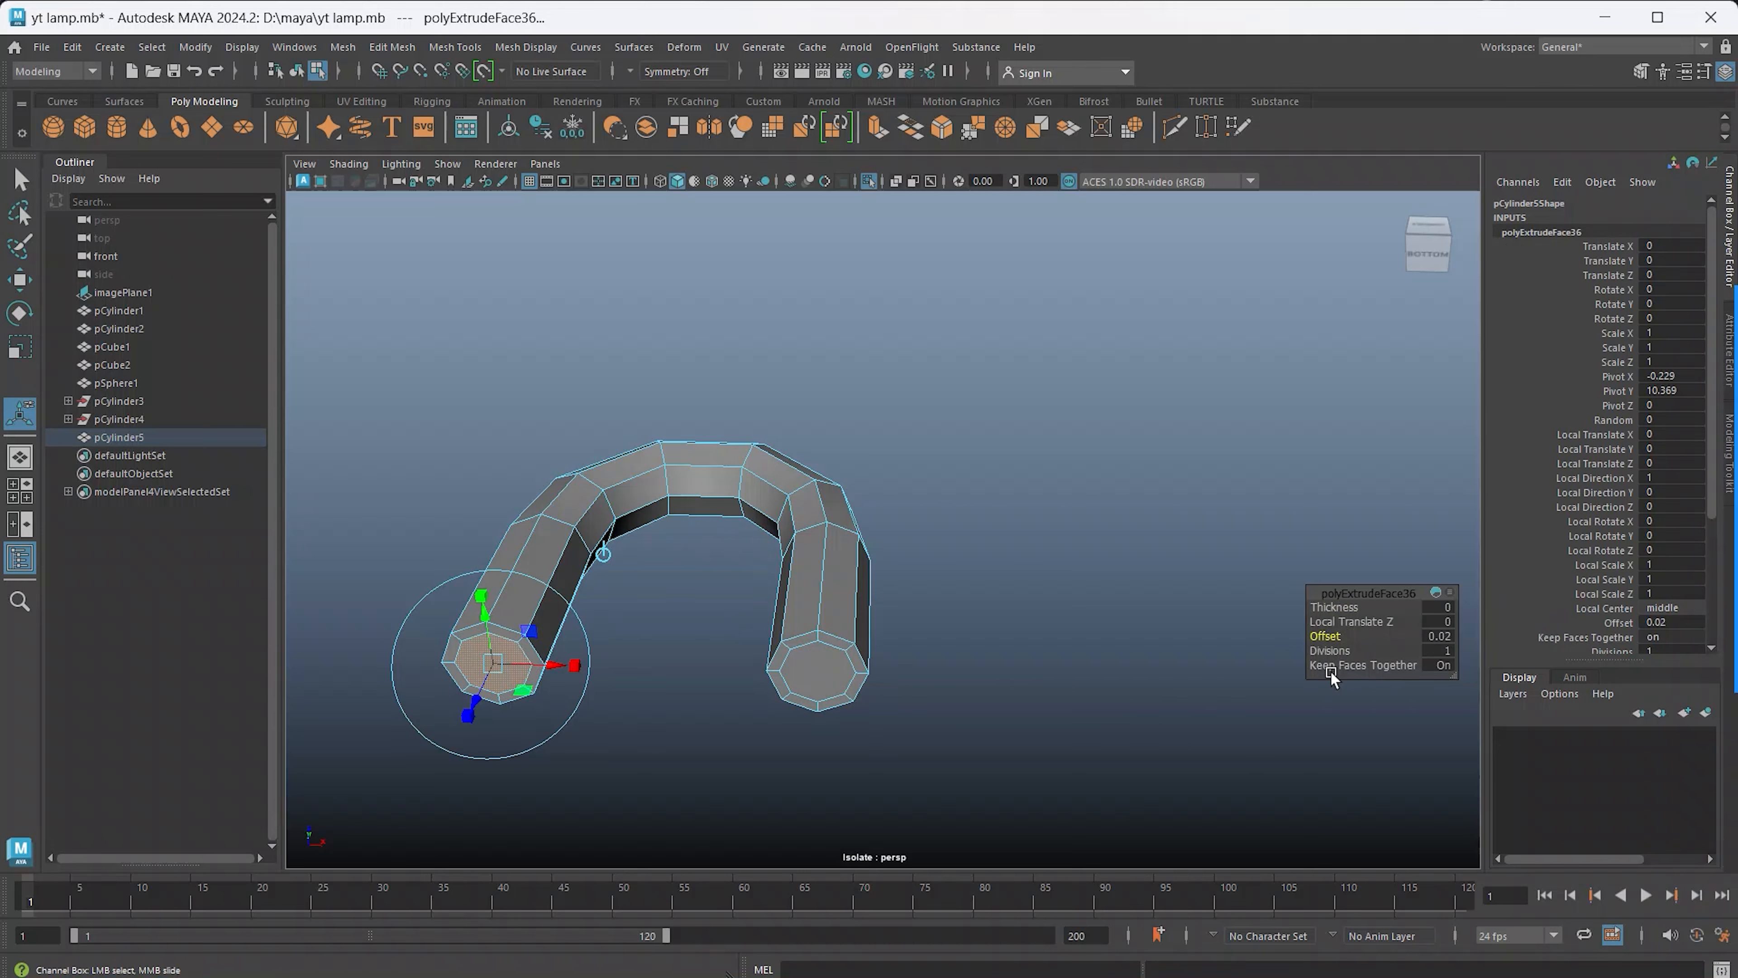
Cut crossing edges through the inset end faces of both handle legs with Multi-Cut
{"action": "left_click", "coordinate": [1119, 512]}
{"action": "key", "text": "f"}
{"action": "left_click", "coordinate": [1175, 128]}
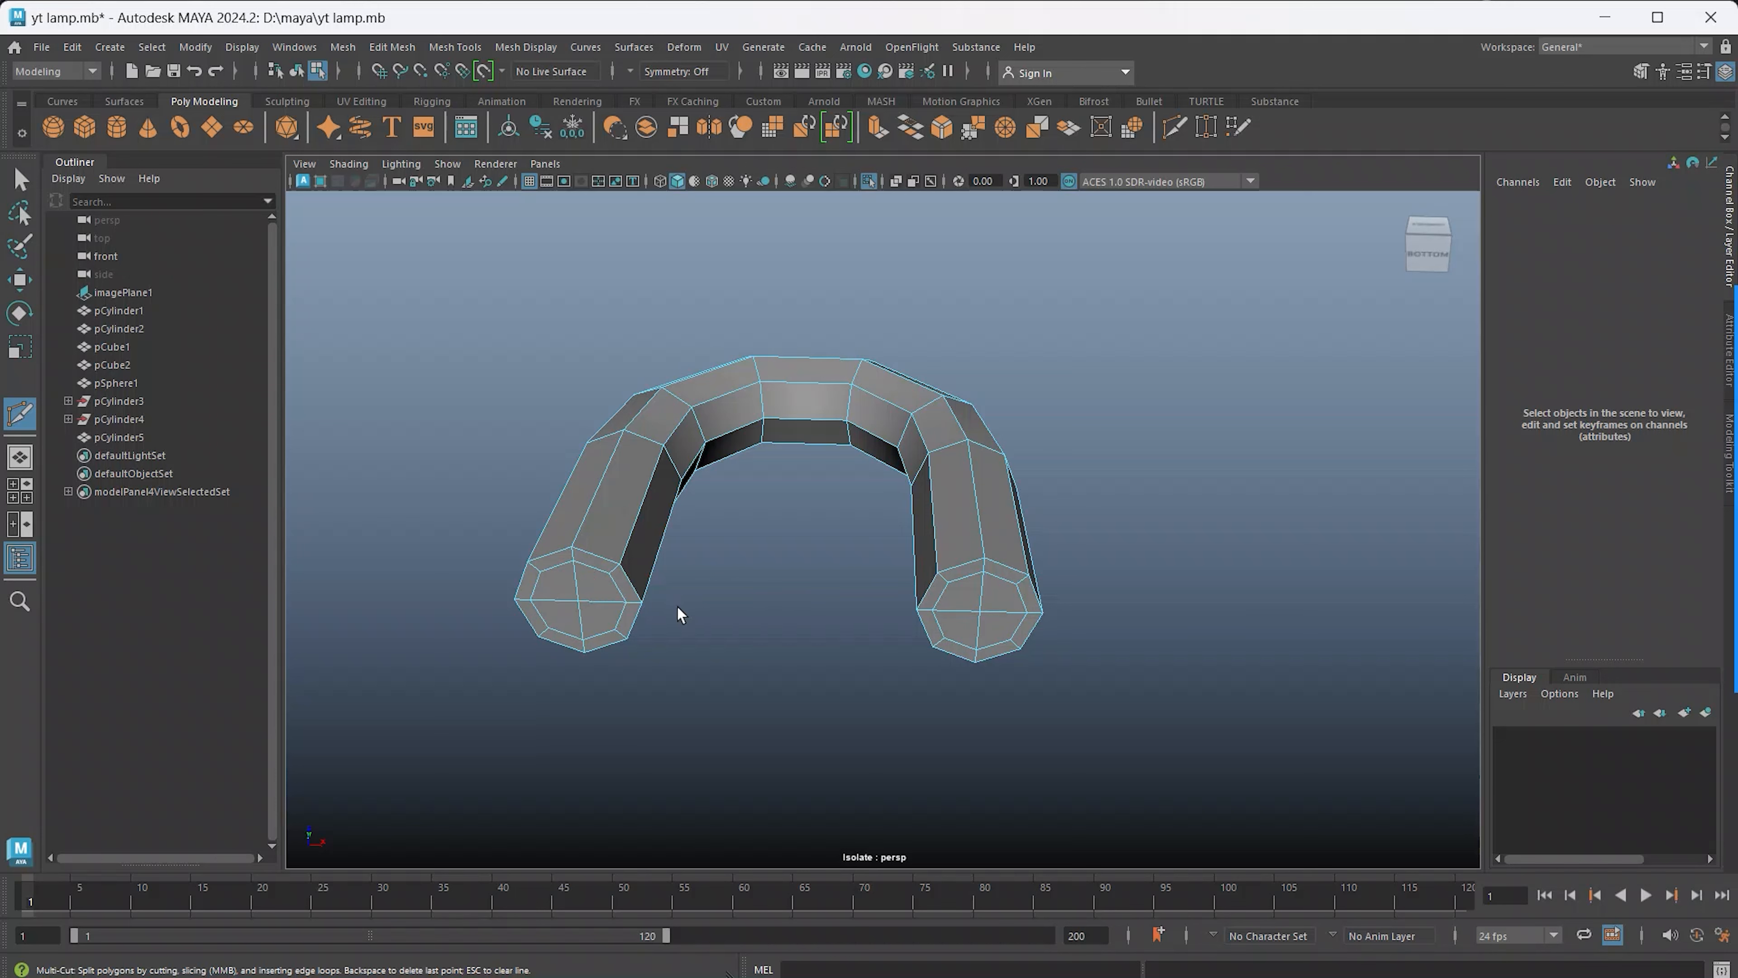
{"action": "key", "text": "q"}
Bevel the outer end edge loops of both handle legs with fraction 0.36 and chamfer off
{"action": "left_click_drag", "start_coordinate": [710, 535], "coordinate": [676, 585], "text": "alt"}
{"action": "right_click_drag", "start_coordinate": [717, 460], "coordinate": [716, 410]}
{"action": "scroll", "coordinate": [600, 603], "scroll_direction": "up", "scroll_amount": 3}
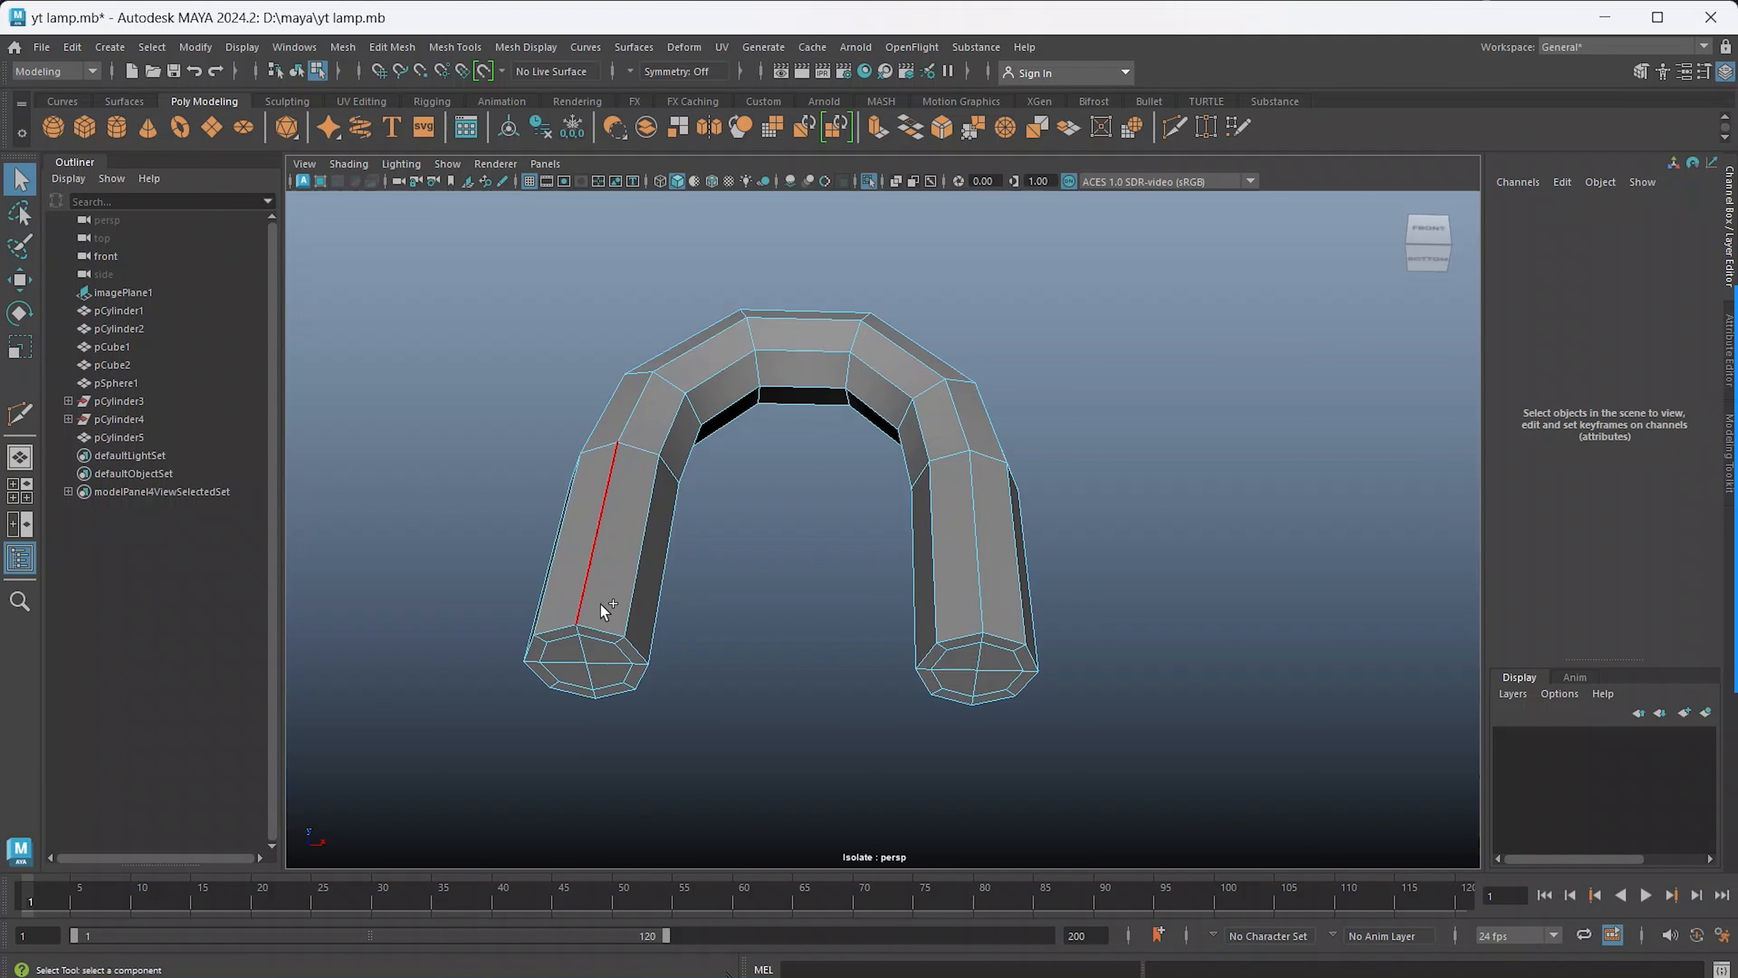
{"action": "double_click", "coordinate": [596, 628]}
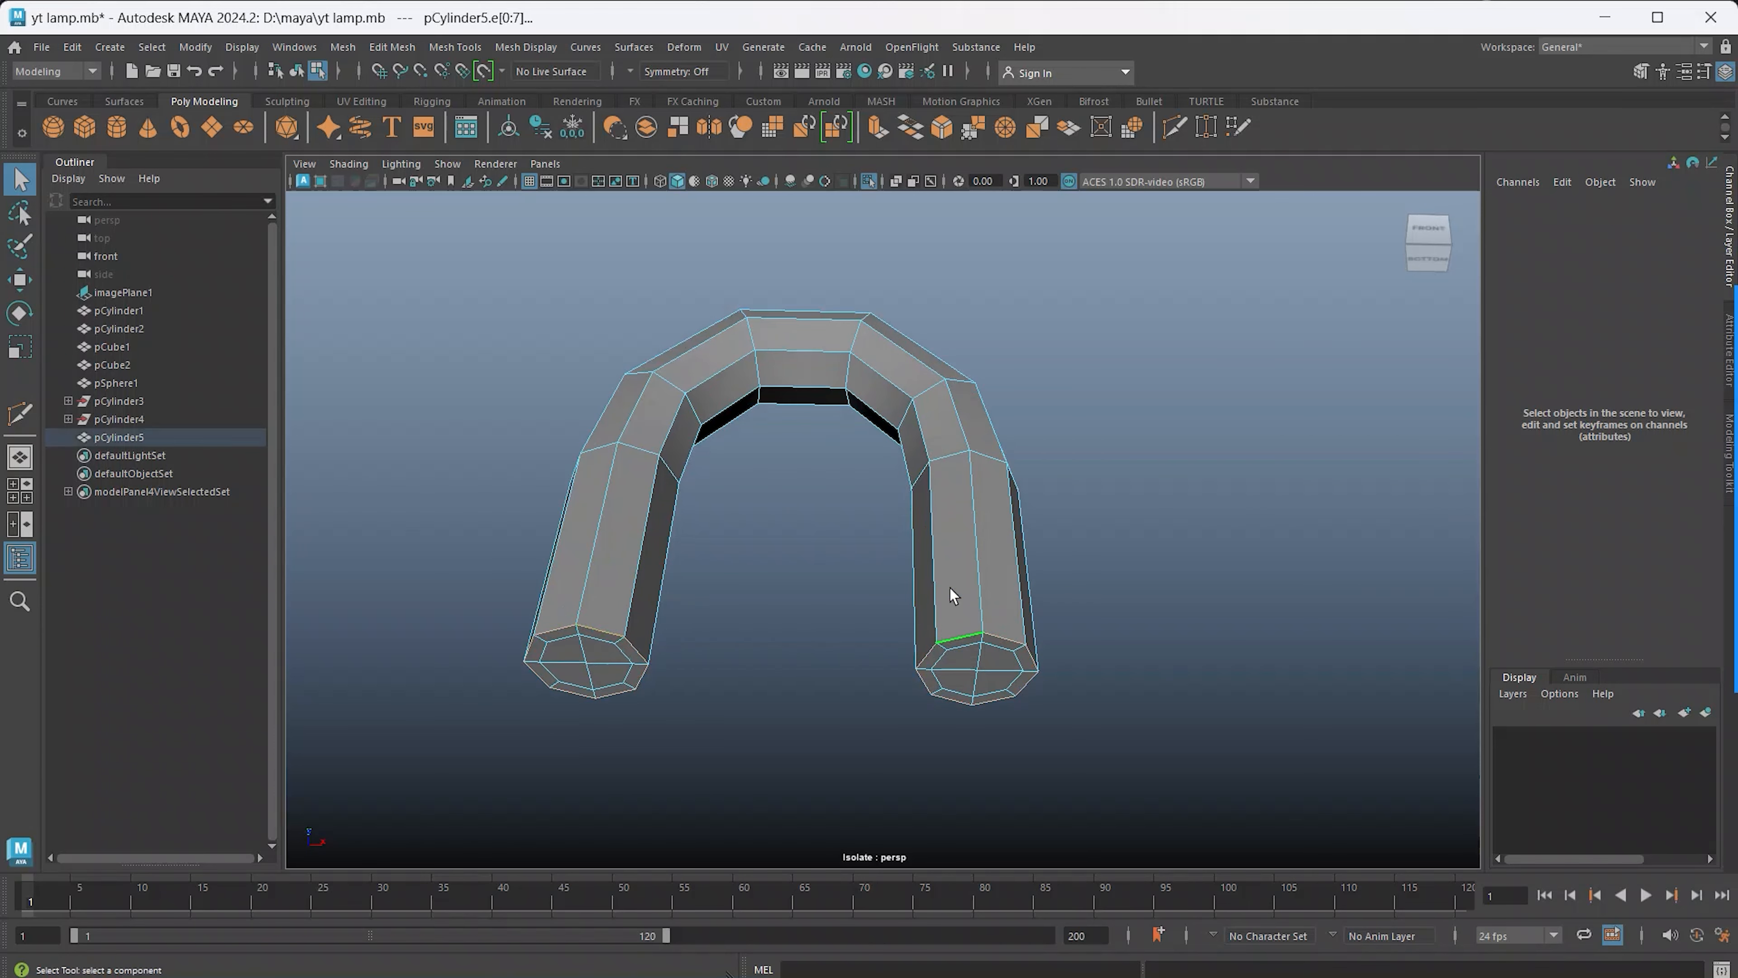
{"action": "key", "text": "ctrl+b"}
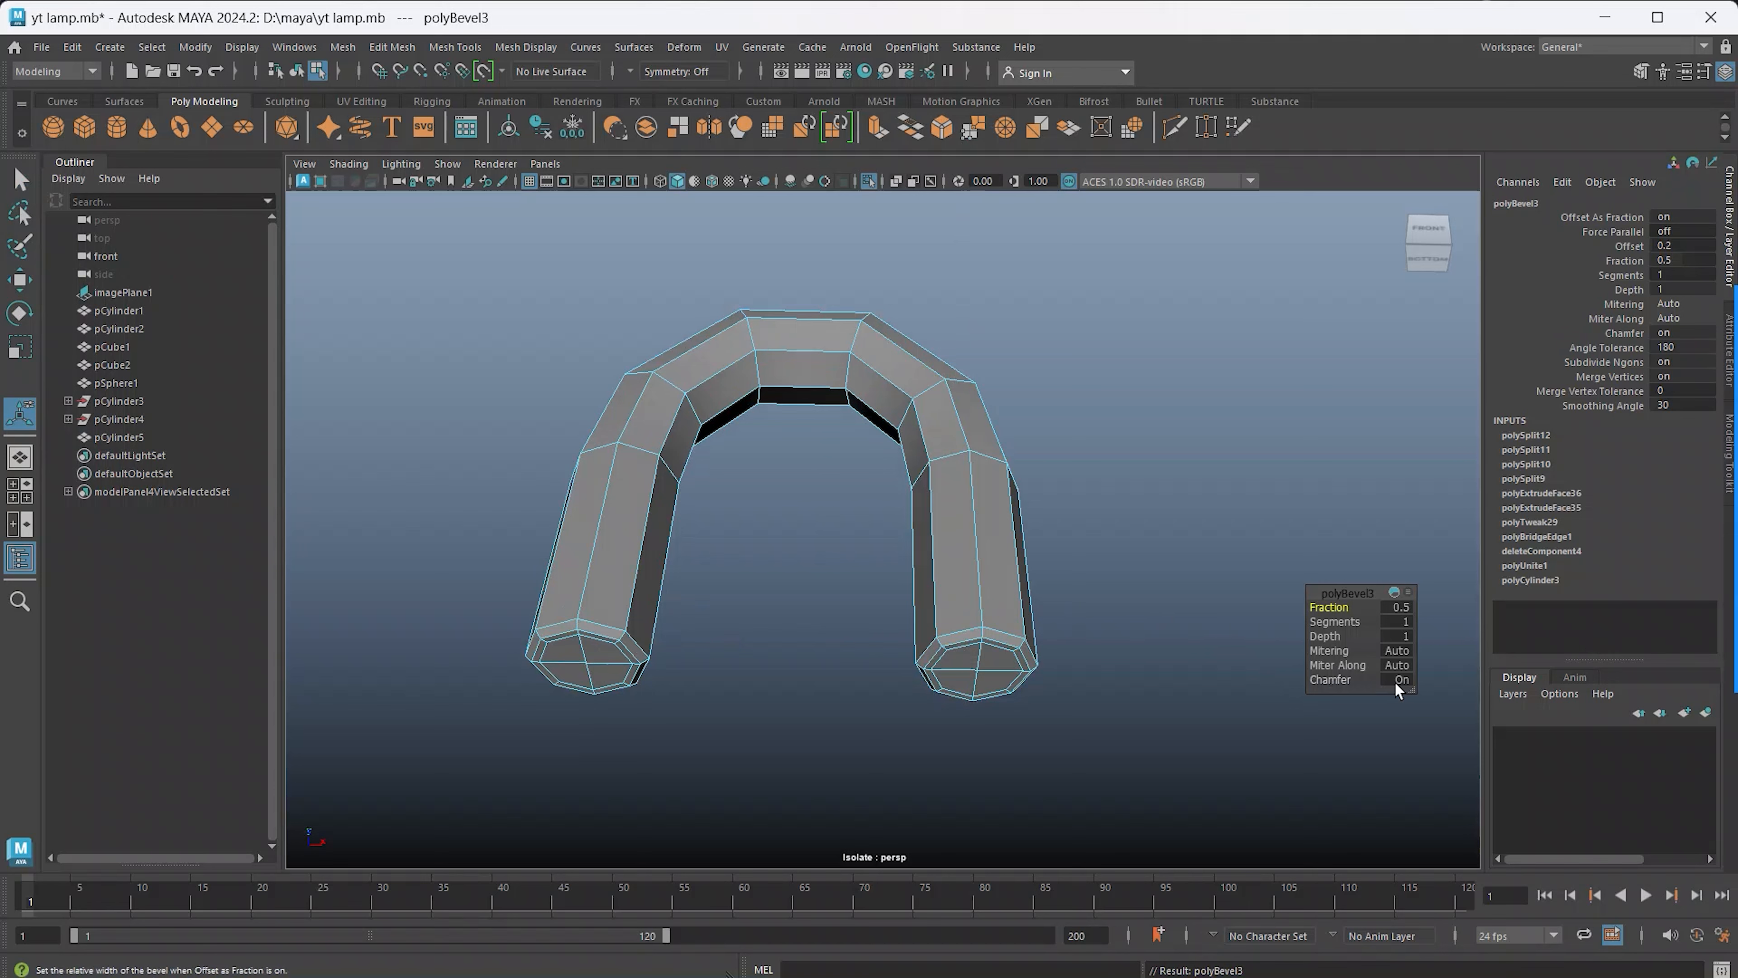
{"action": "left_click_drag", "start_coordinate": [1336, 607], "coordinate": [1326, 624]}
Return the handle to object mode with smooth preview, leave isolation, and deselect it
{"action": "right_click_drag", "start_coordinate": [914, 462], "coordinate": [1015, 437]}
{"action": "key", "text": "3"}
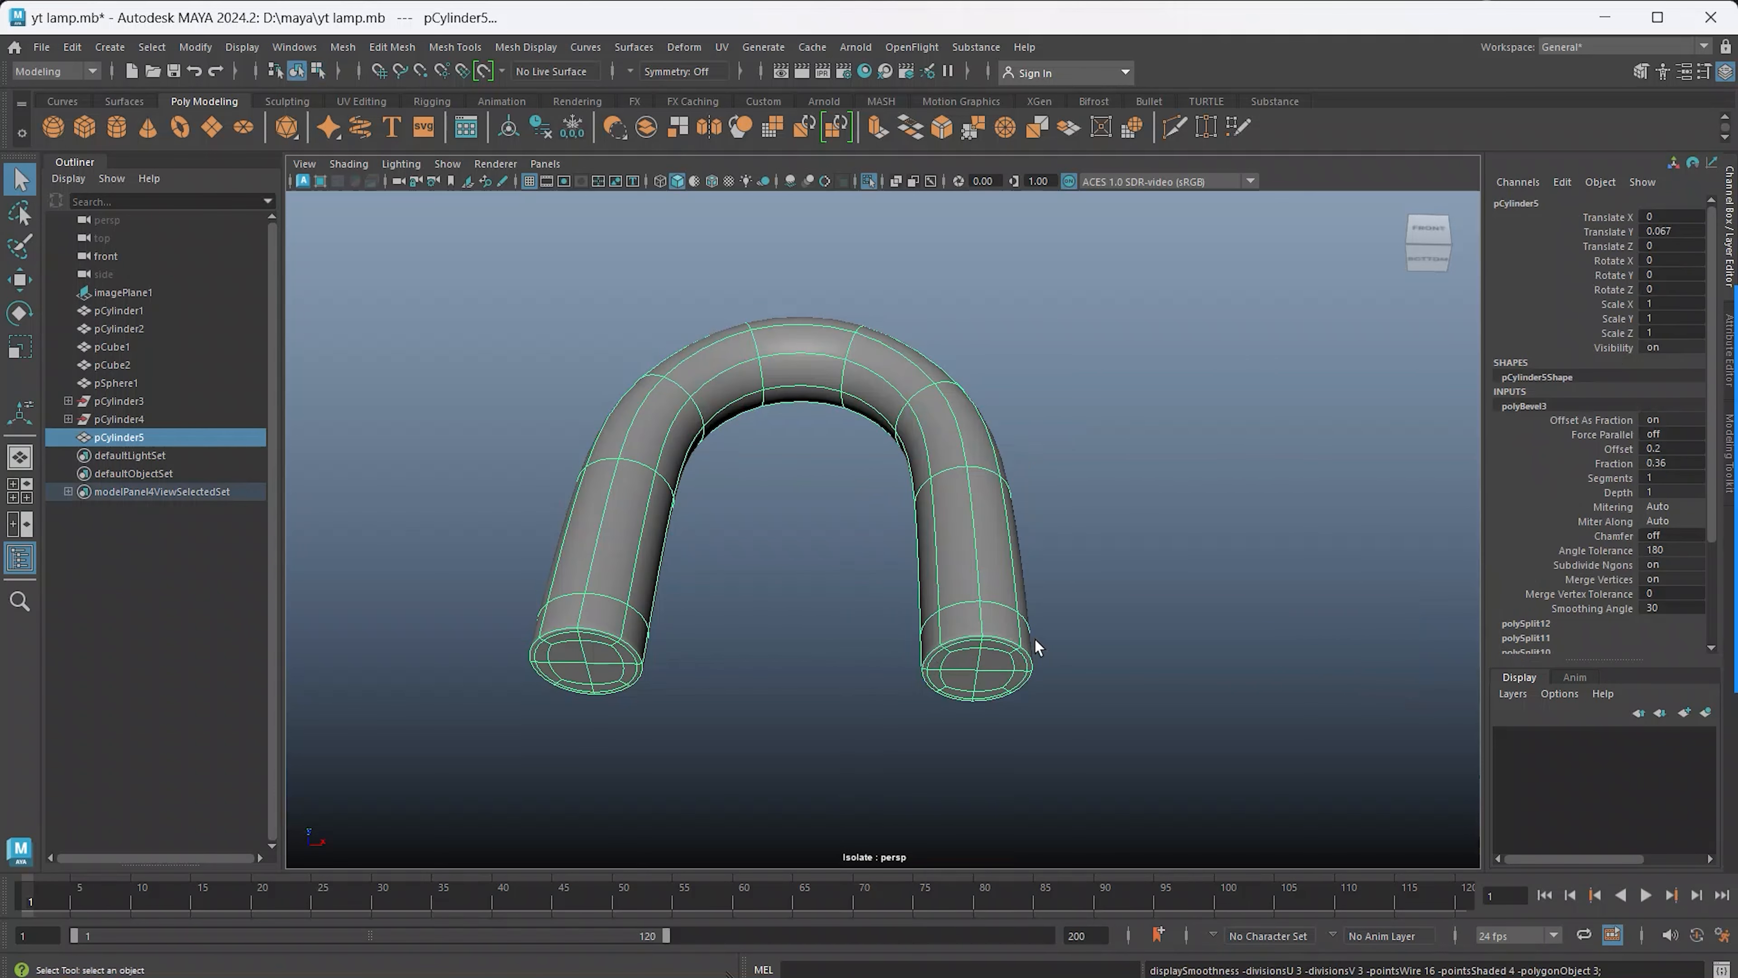
{"action": "left_click_drag", "start_coordinate": [839, 610], "coordinate": [811, 567], "text": "alt"}
{"action": "key", "text": "ctrl+1"}
{"action": "left_click", "coordinate": [1074, 523]}
{"action": "scroll", "coordinate": [892, 710], "scroll_direction": "down", "scroll_amount": 5}
{"action": "scroll", "coordinate": [811, 568], "scroll_direction": "up", "scroll_amount": 5}
{"action": "left_click", "coordinate": [881, 497]}
{"action": "key", "text": "w"}
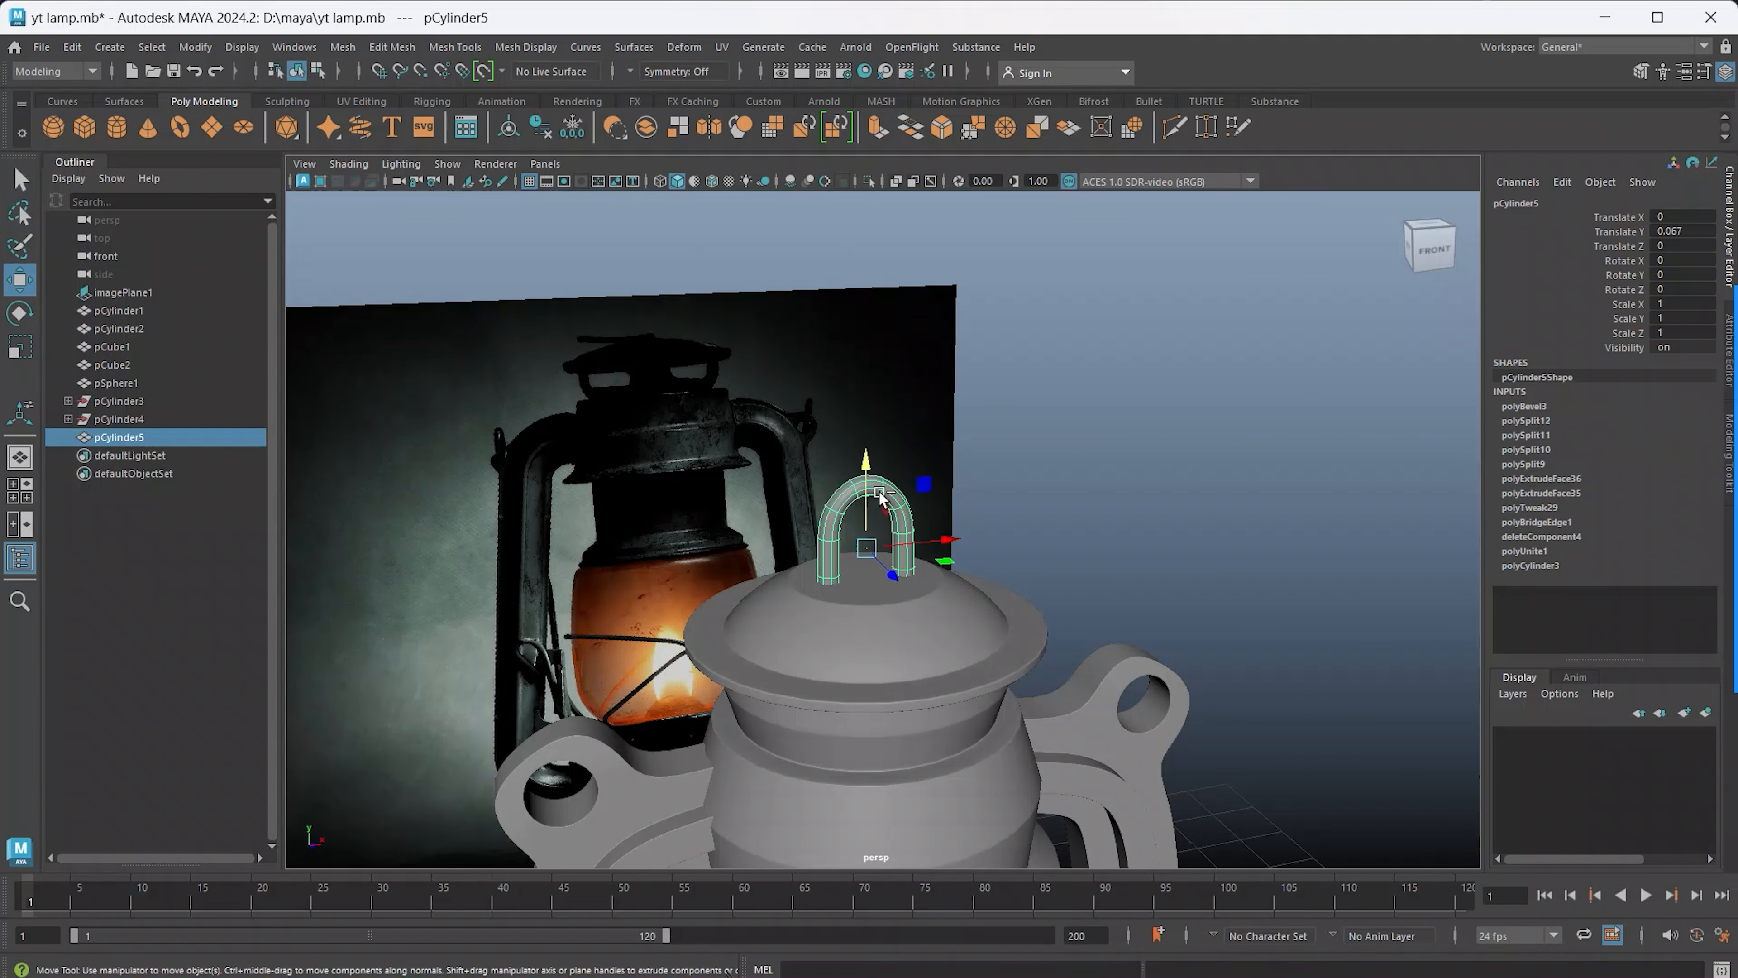
{"action": "left_click", "coordinate": [971, 482]}
Examine the whole lamp with its new handle against the reference image from several angles
{"action": "scroll", "coordinate": [971, 483], "scroll_direction": "down", "scroll_amount": 5}
{"action": "left_click_drag", "start_coordinate": [1030, 589], "coordinate": [812, 661], "text": "alt"}
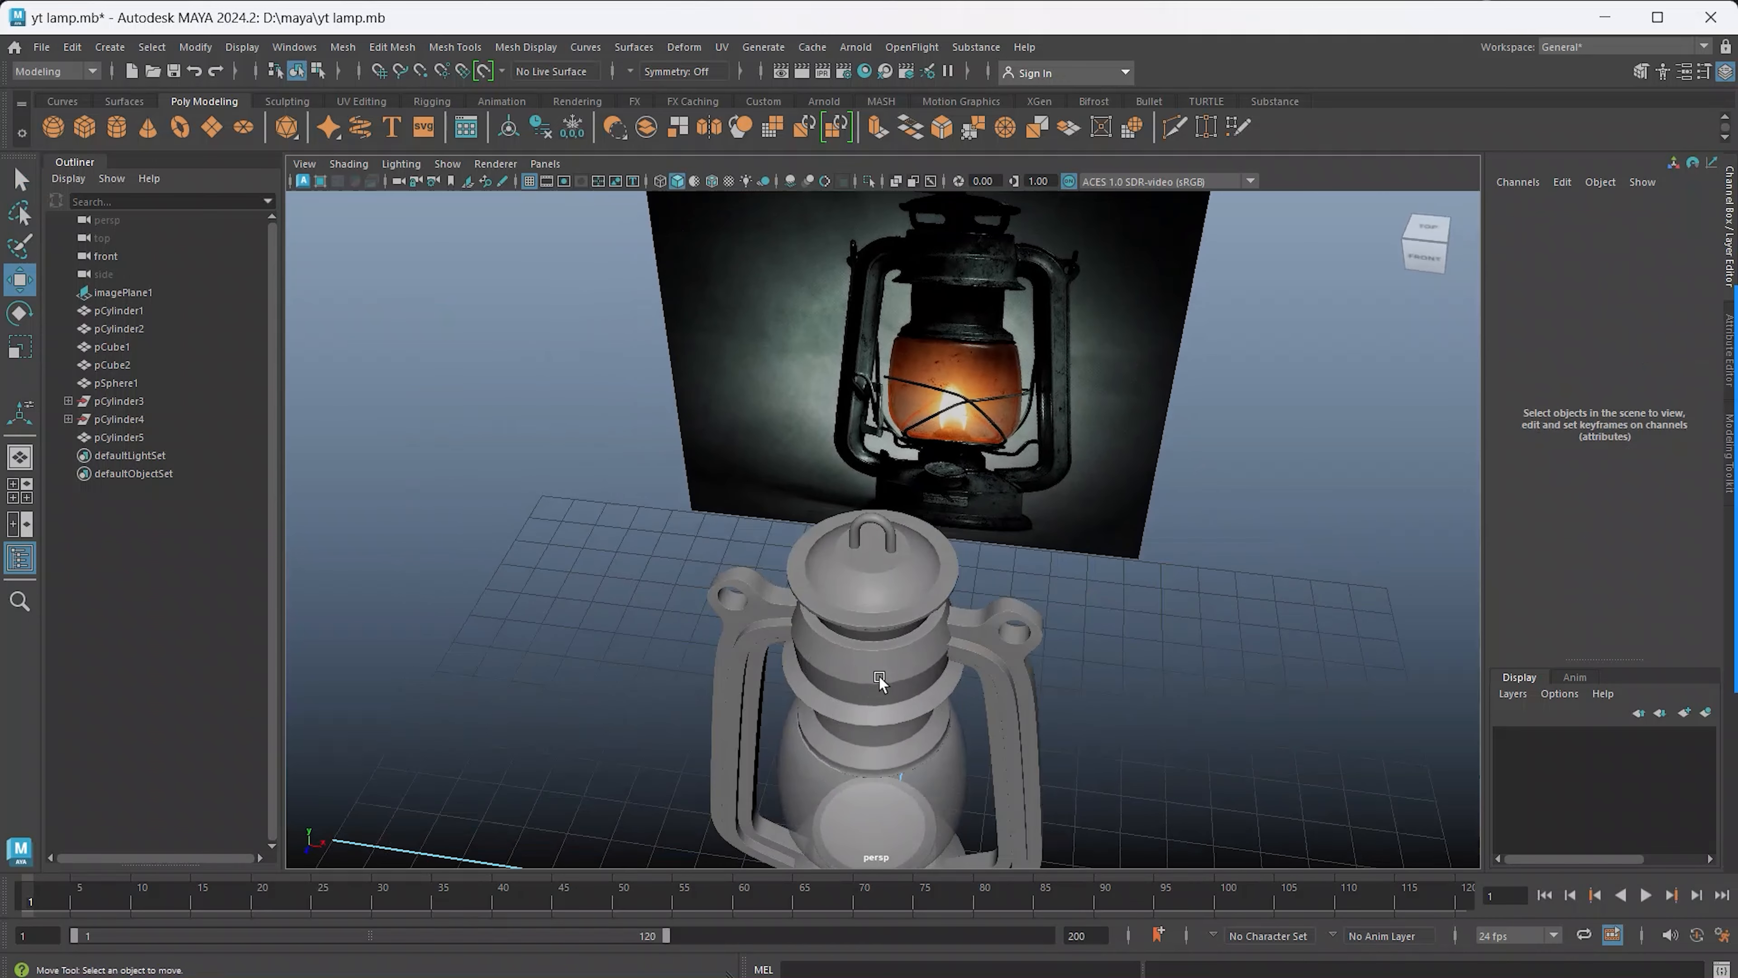
{"action": "scroll", "coordinate": [895, 648], "scroll_direction": "down", "scroll_amount": 2}
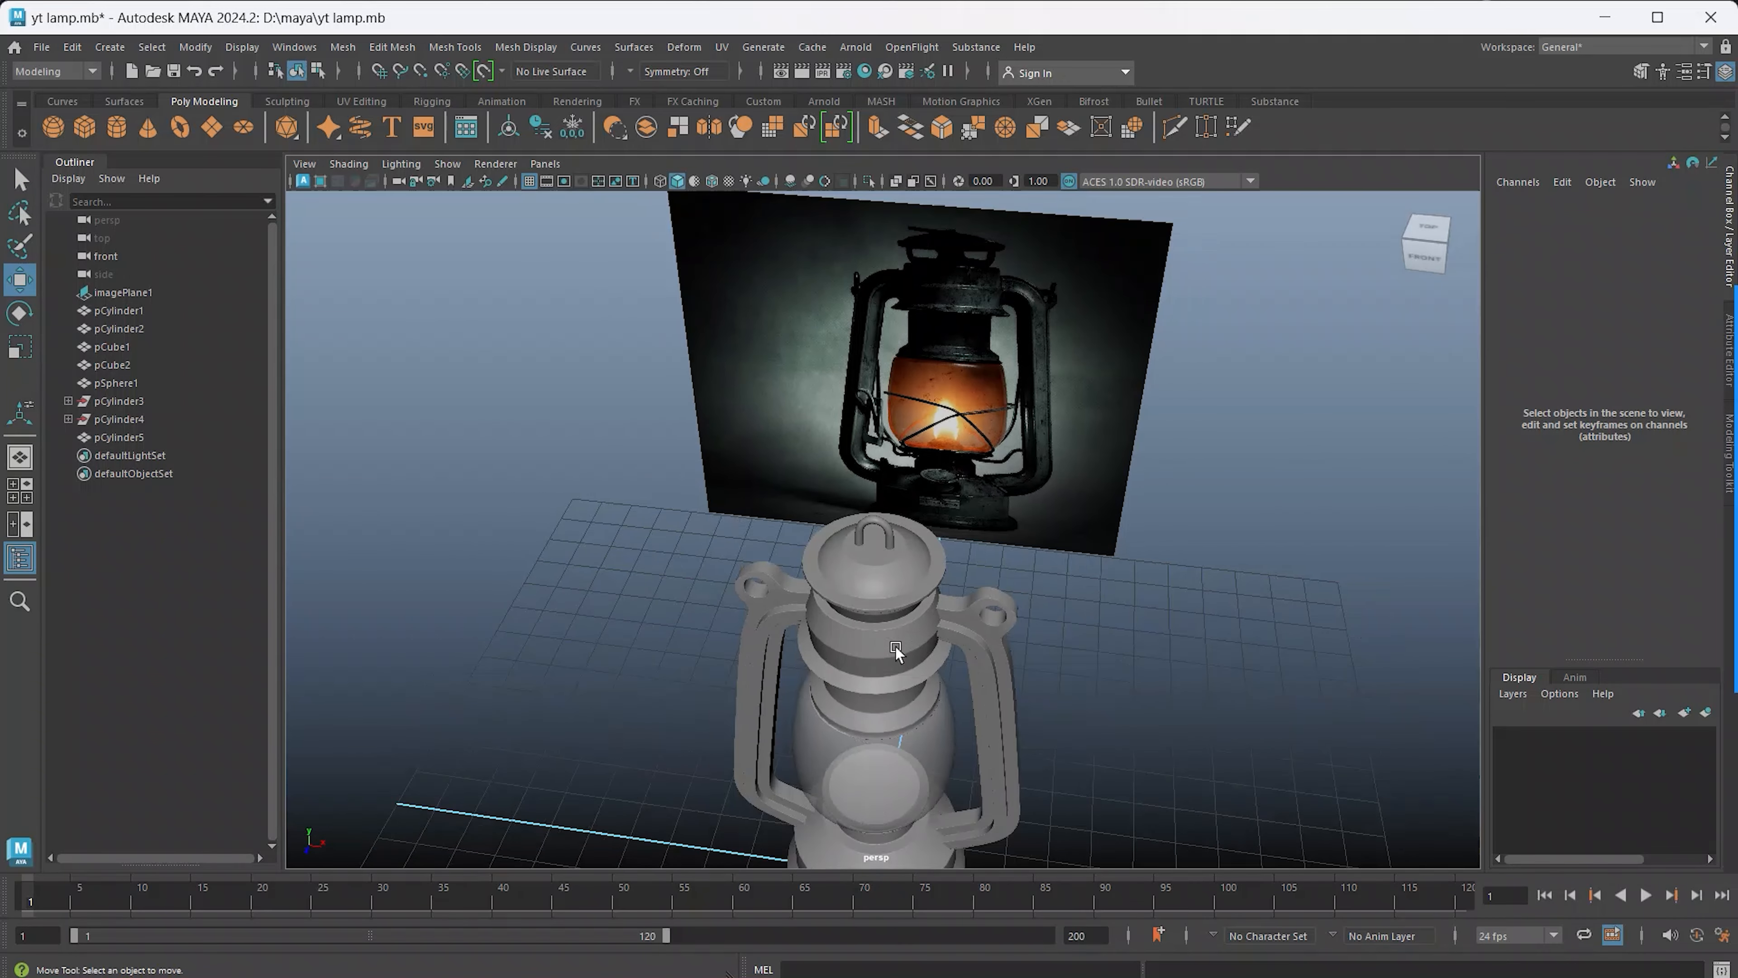
{"action": "scroll", "coordinate": [895, 615], "scroll_direction": "down", "scroll_amount": 6}
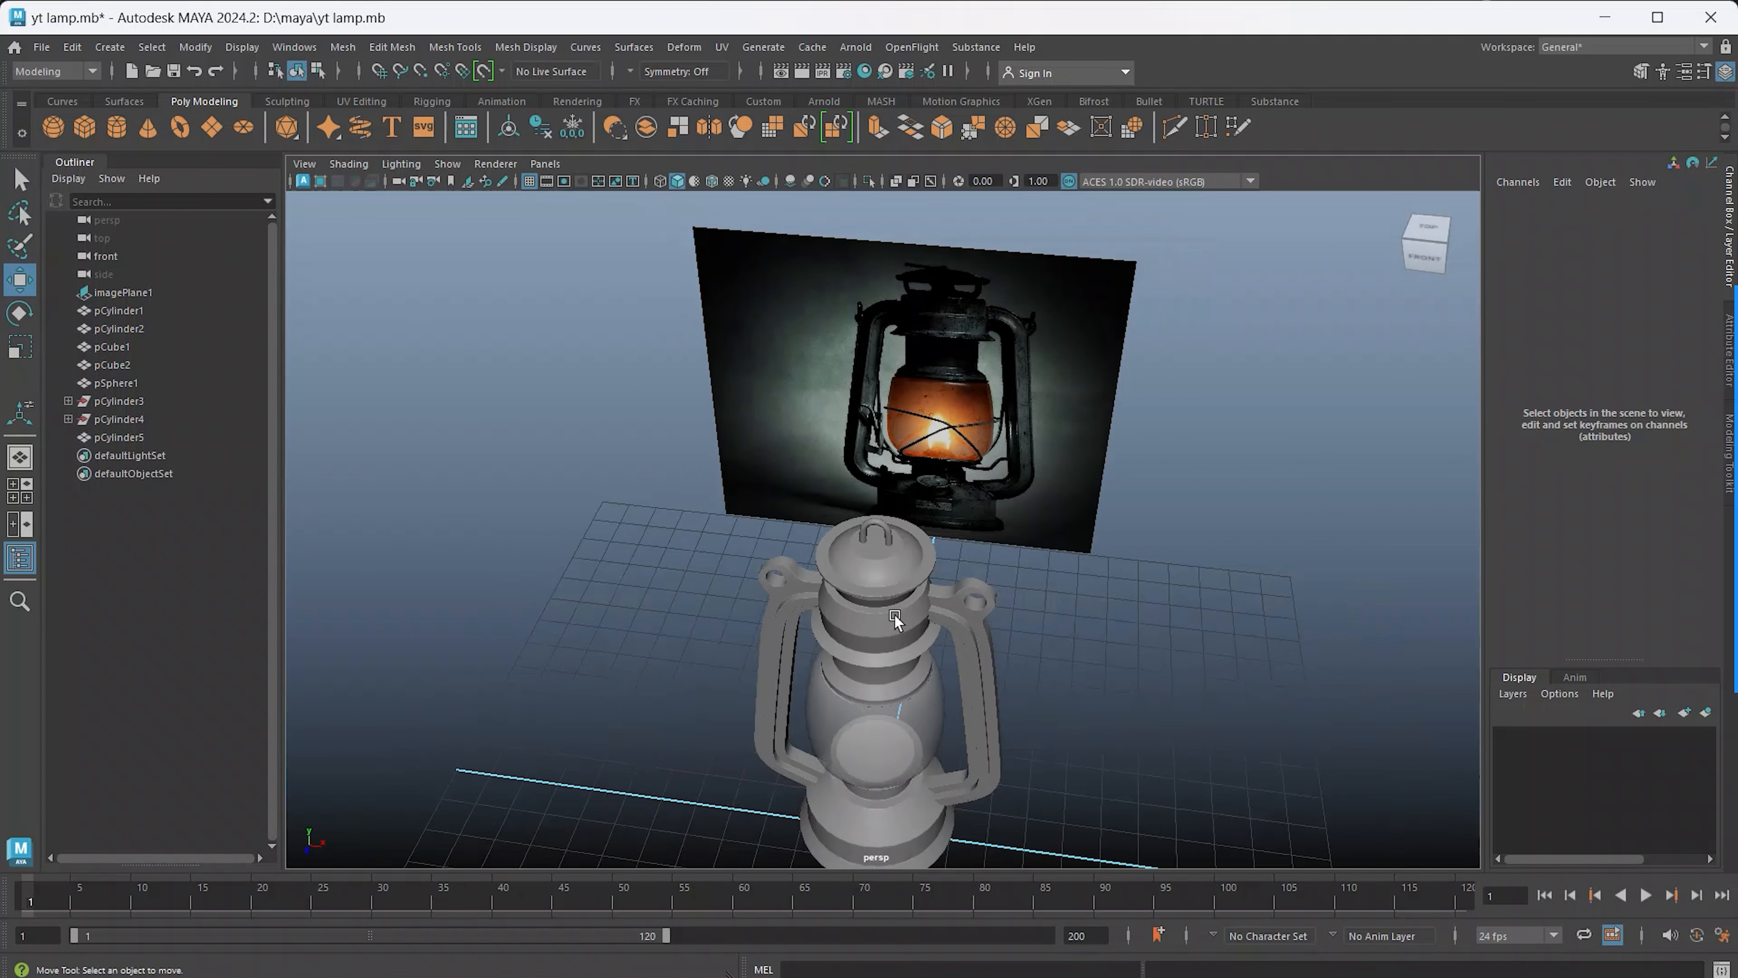
{"action": "middle_click_drag", "start_coordinate": [873, 611], "coordinate": [946, 271], "text": "alt"}
{"action": "scroll", "coordinate": [973, 357], "scroll_direction": "up", "scroll_amount": 5}
{"action": "middle_click_drag", "start_coordinate": [974, 357], "coordinate": [912, 671], "text": "alt"}
{"action": "left_click_drag", "start_coordinate": [904, 641], "coordinate": [929, 608], "text": "alt"}
{"action": "scroll", "coordinate": [930, 606], "scroll_direction": "up", "scroll_amount": 4}
{"action": "middle_click_drag", "start_coordinate": [930, 607], "coordinate": [853, 567], "text": "alt"}
{"action": "scroll", "coordinate": [847, 559], "scroll_direction": "down", "scroll_amount": 4}
{"action": "left_click_drag", "start_coordinate": [842, 605], "coordinate": [801, 671], "text": "alt"}
In the front view, create a polygon cylinder with 8 axis subdivisions and 0 cap subdivisions
{"action": "key", "text": "space"}
{"action": "key", "text": "space"}
{"action": "scroll", "coordinate": [736, 718], "scroll_direction": "down", "scroll_amount": 1}
{"action": "middle_click_drag", "start_coordinate": [841, 815], "coordinate": [858, 657], "text": "alt"}
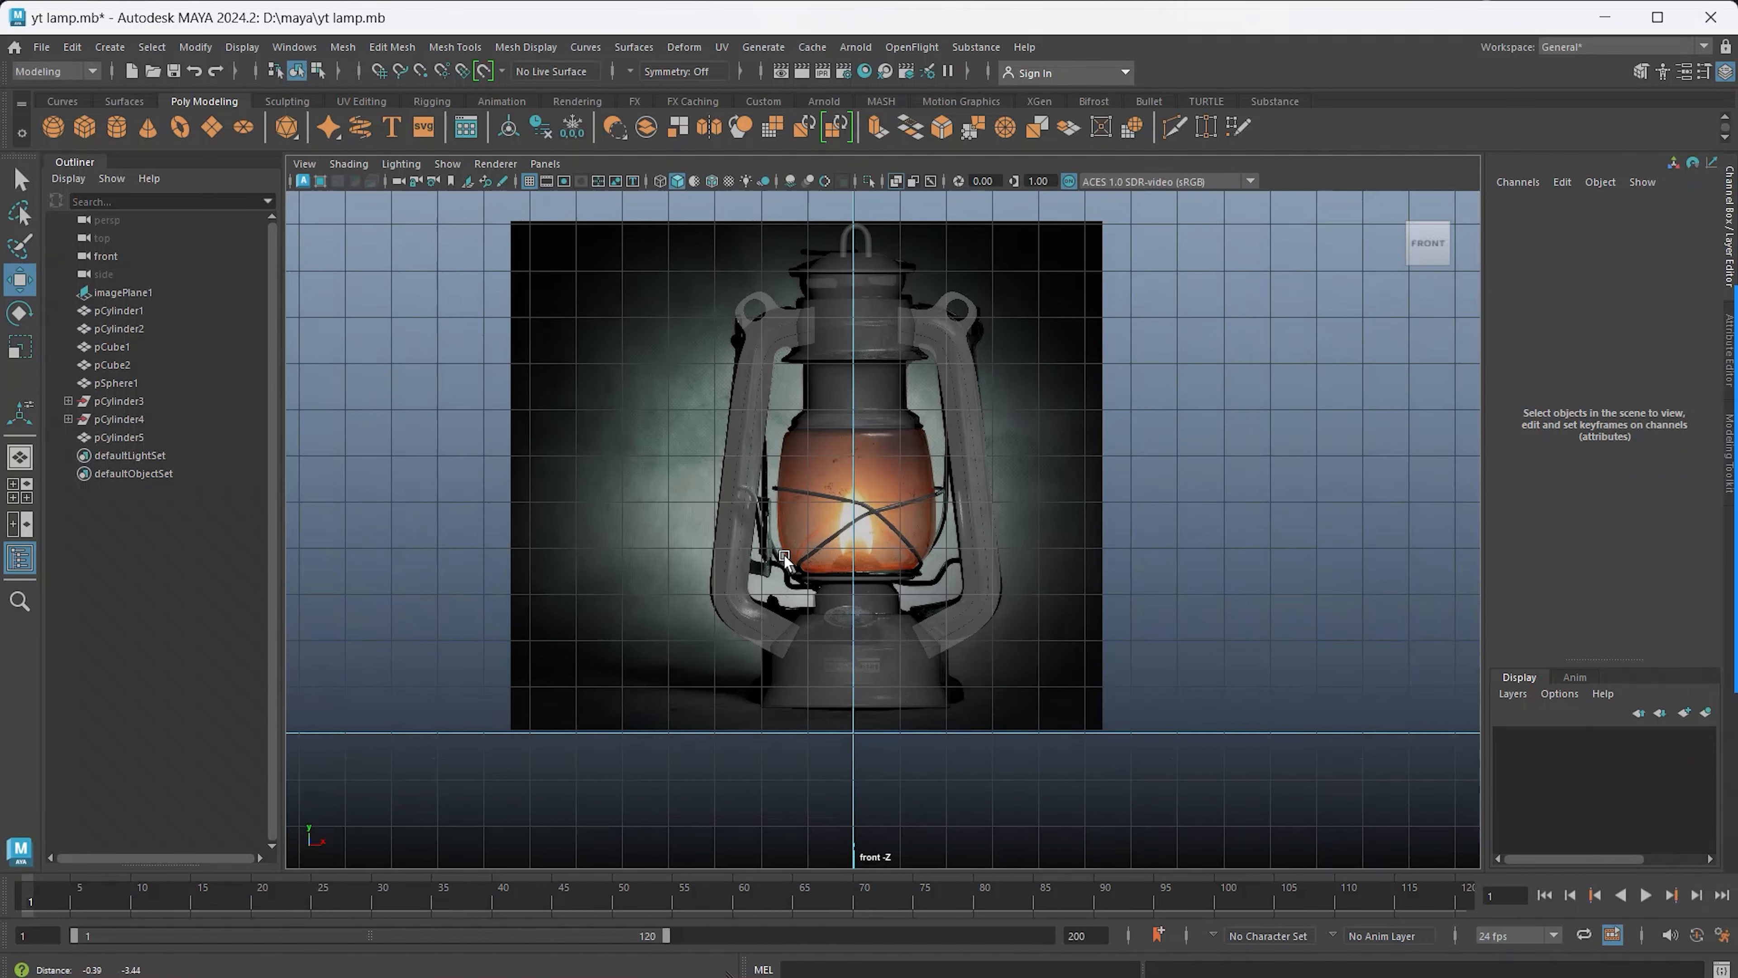
{"action": "scroll", "coordinate": [858, 662], "scroll_direction": "up", "scroll_amount": 9}
{"action": "middle_click_drag", "start_coordinate": [839, 849], "coordinate": [868, 602], "text": "alt"}
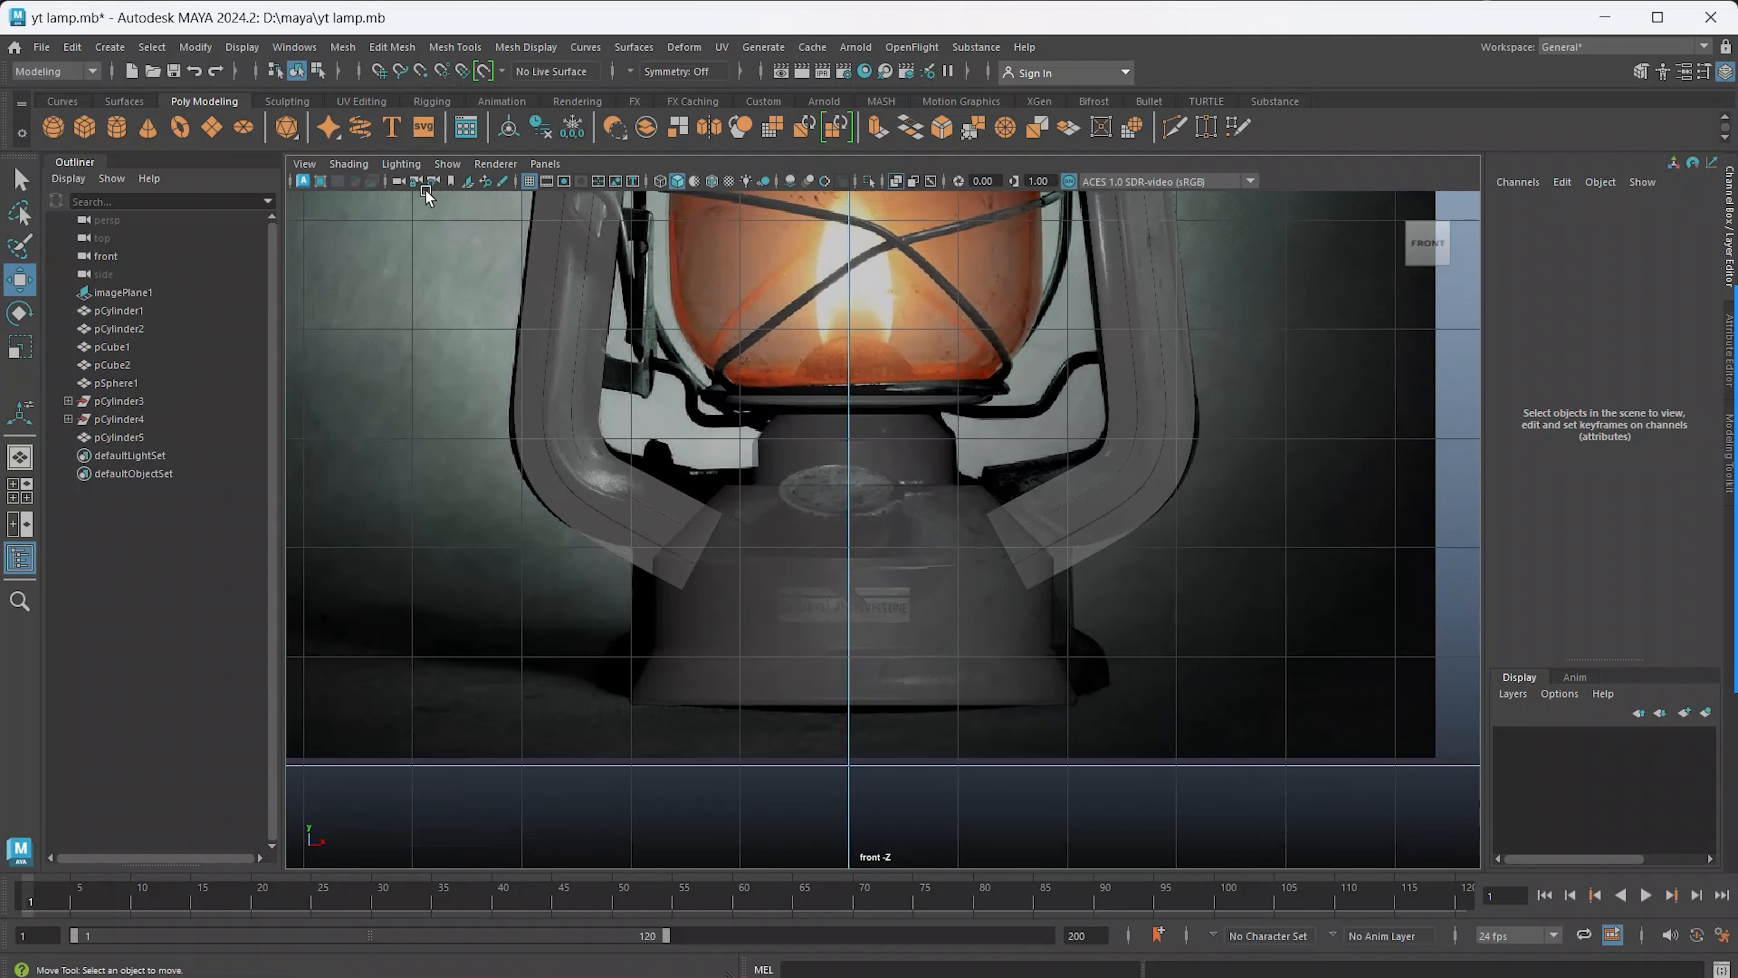
{"action": "left_click", "coordinate": [116, 127]}
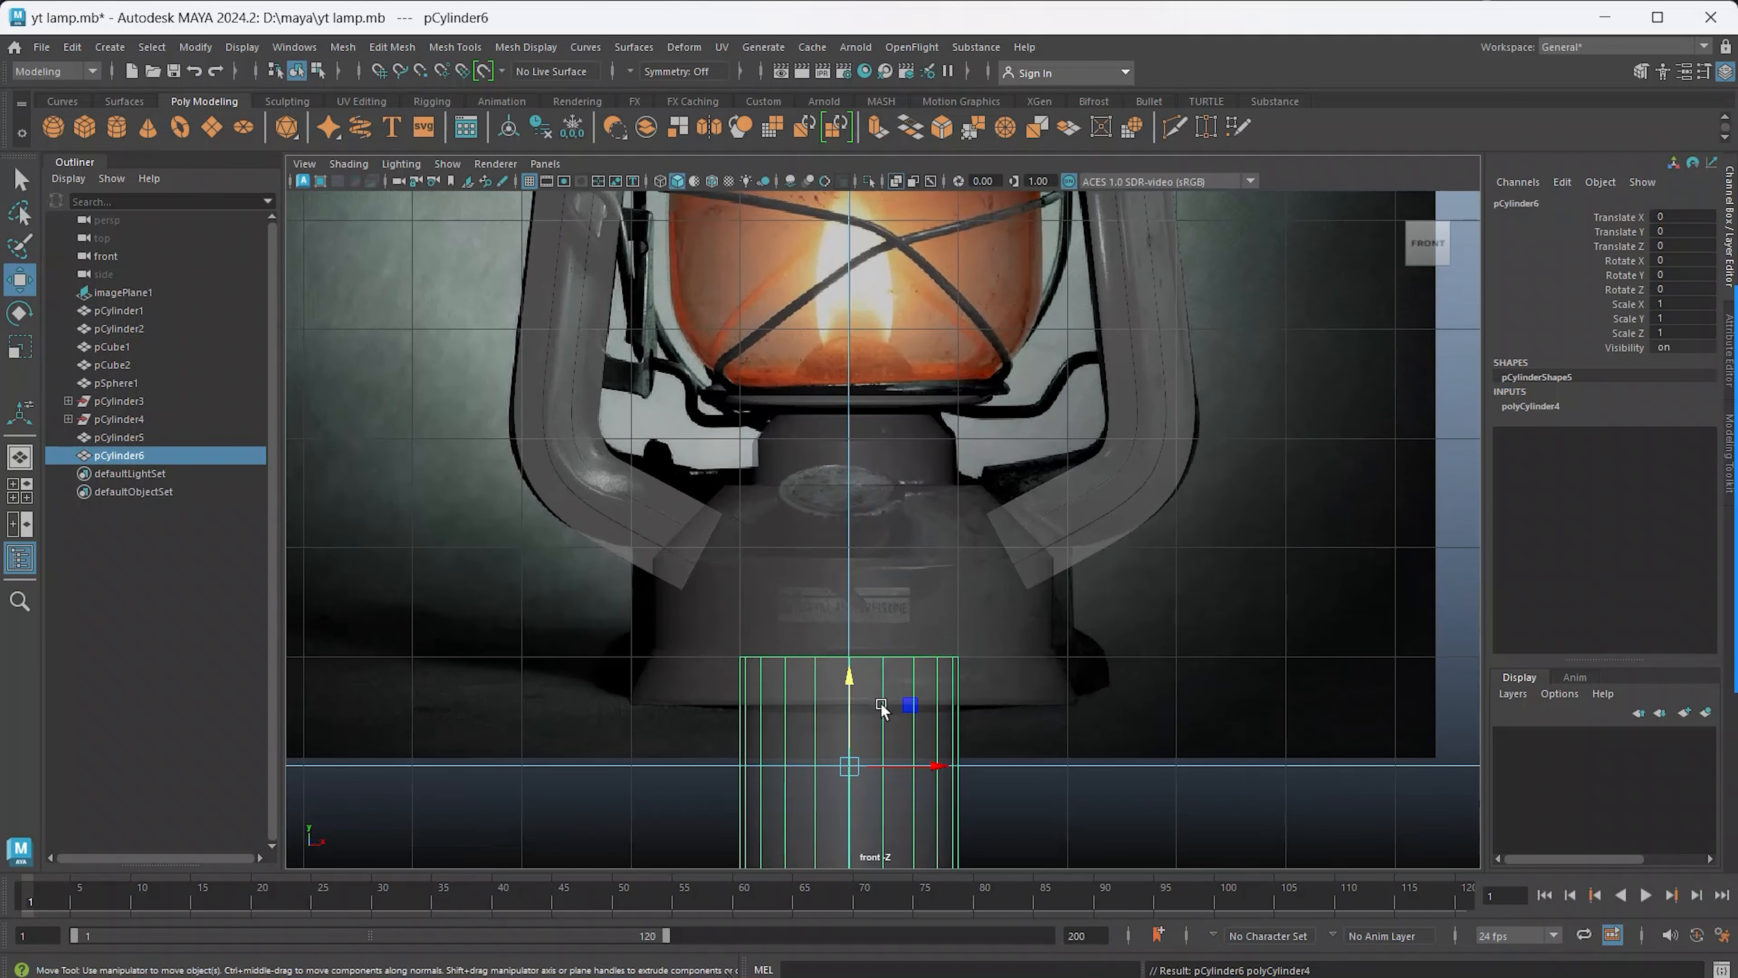
{"action": "scroll", "coordinate": [882, 705], "scroll_direction": "down", "scroll_amount": 4}
{"action": "left_click", "coordinate": [1545, 407]}
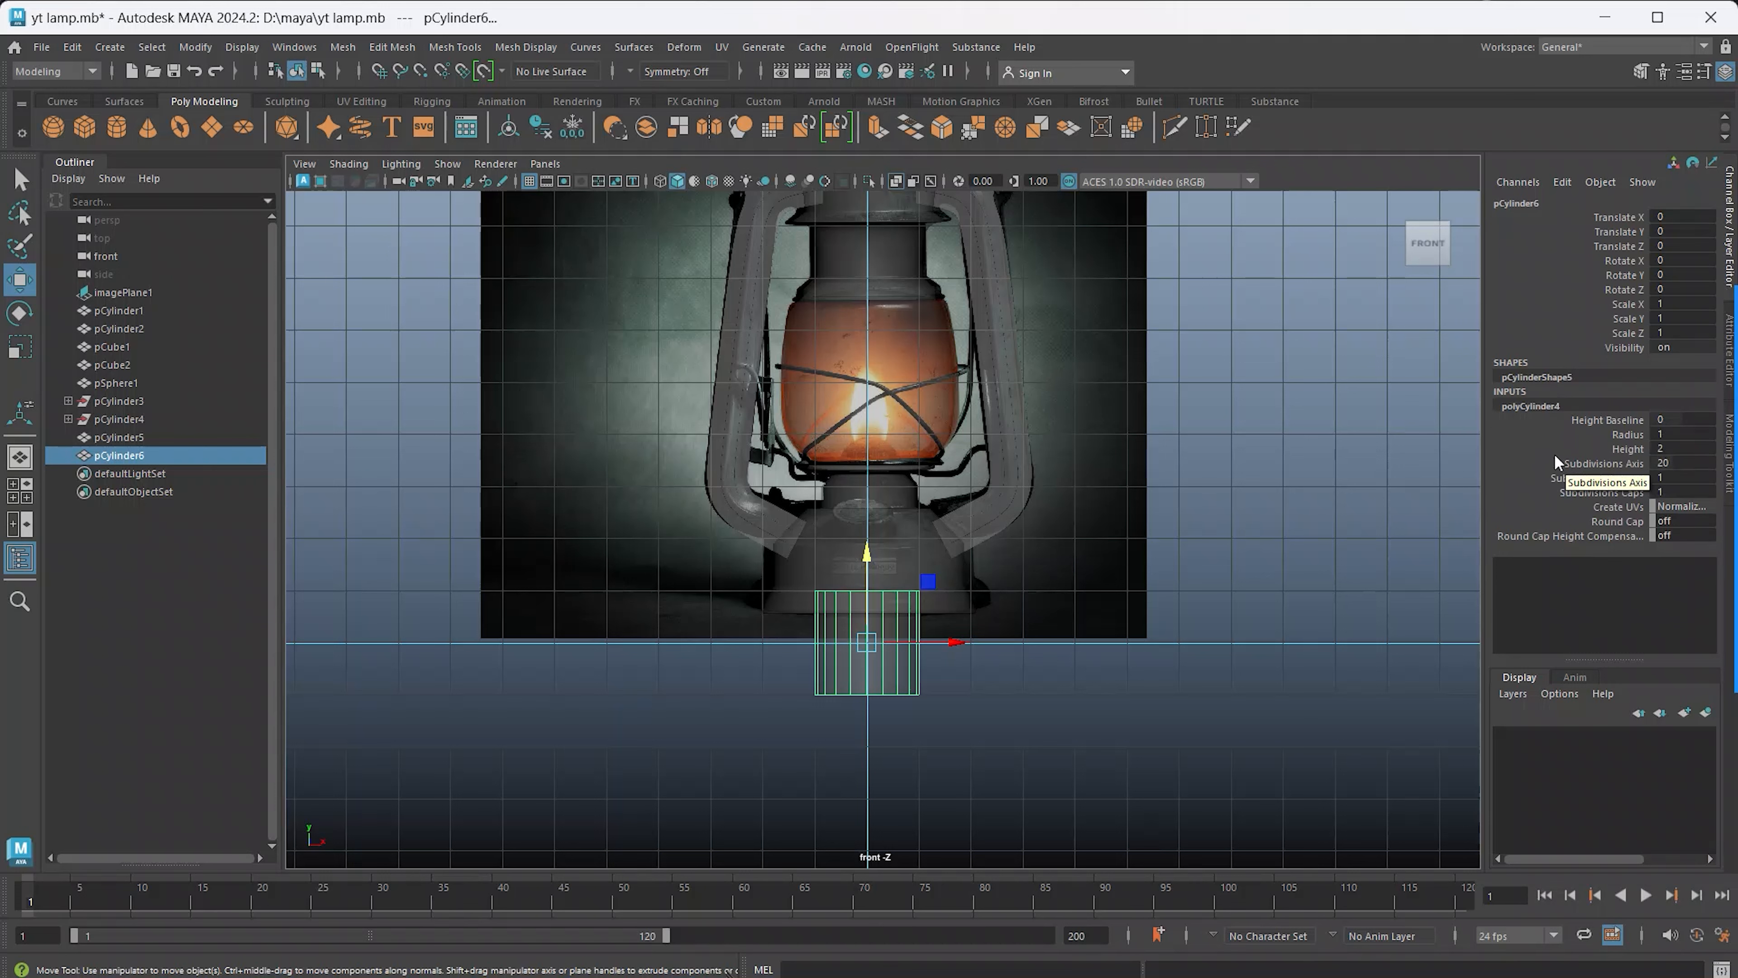
{"action": "left_click_drag", "start_coordinate": [1671, 469], "coordinate": [1620, 469]}
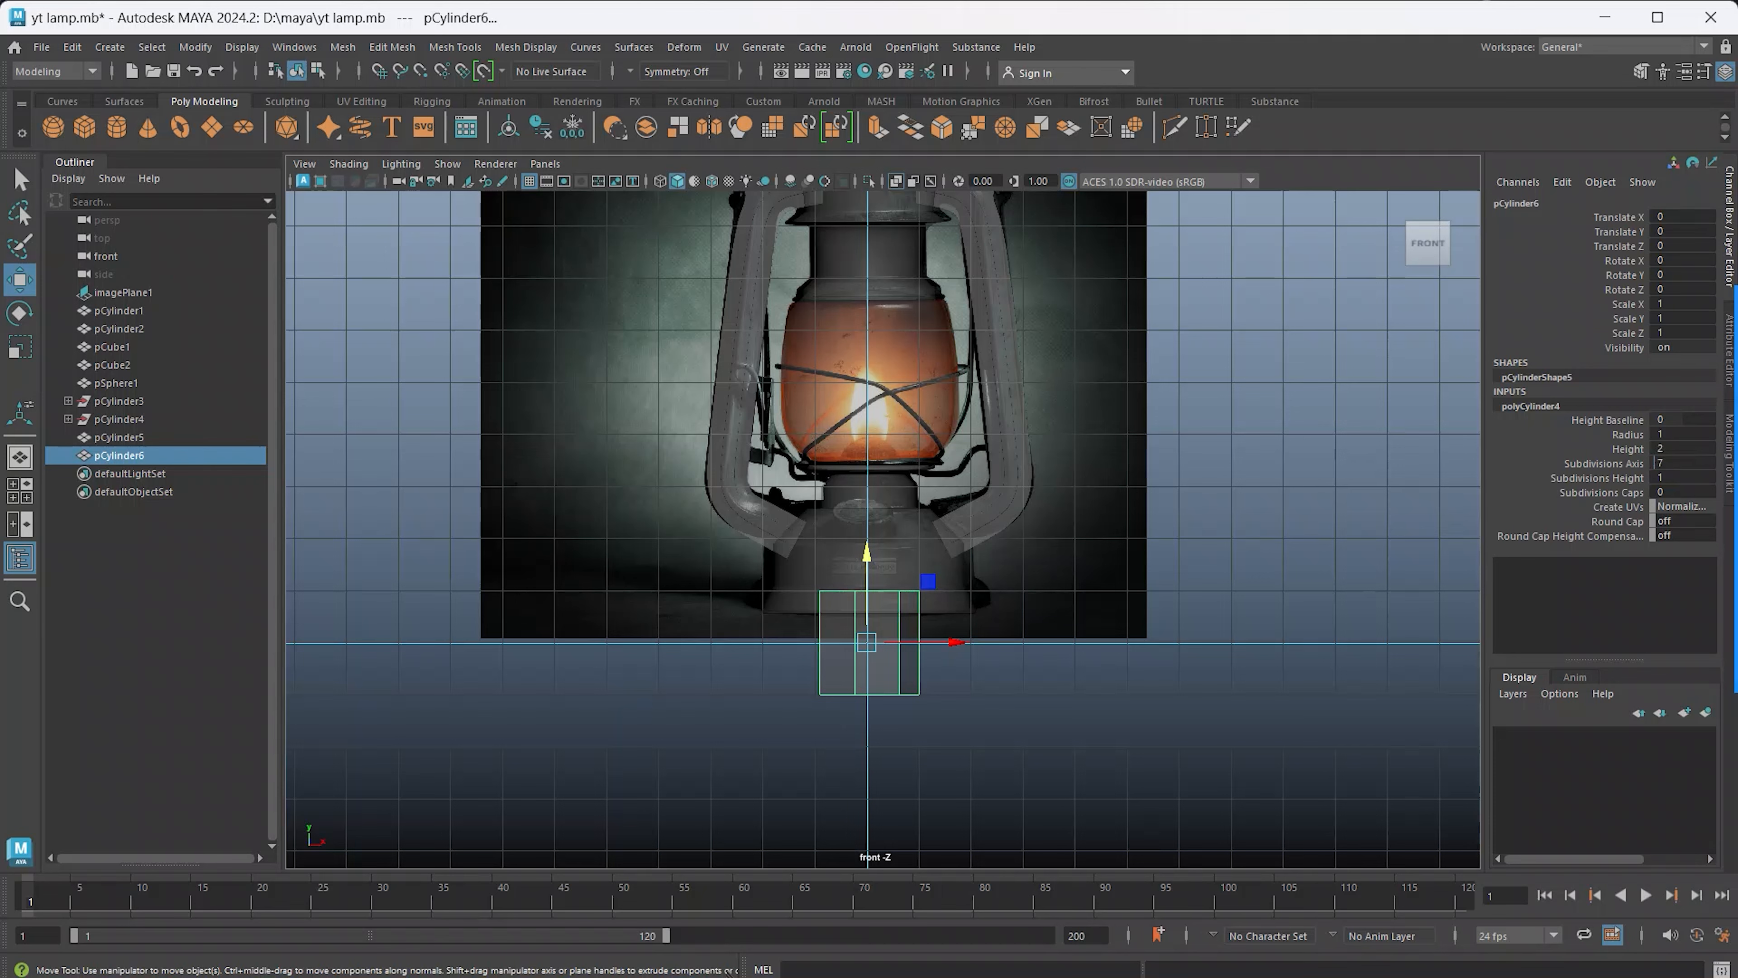
{"action": "left_click_drag", "start_coordinate": [1620, 469], "coordinate": [1630, 469]}
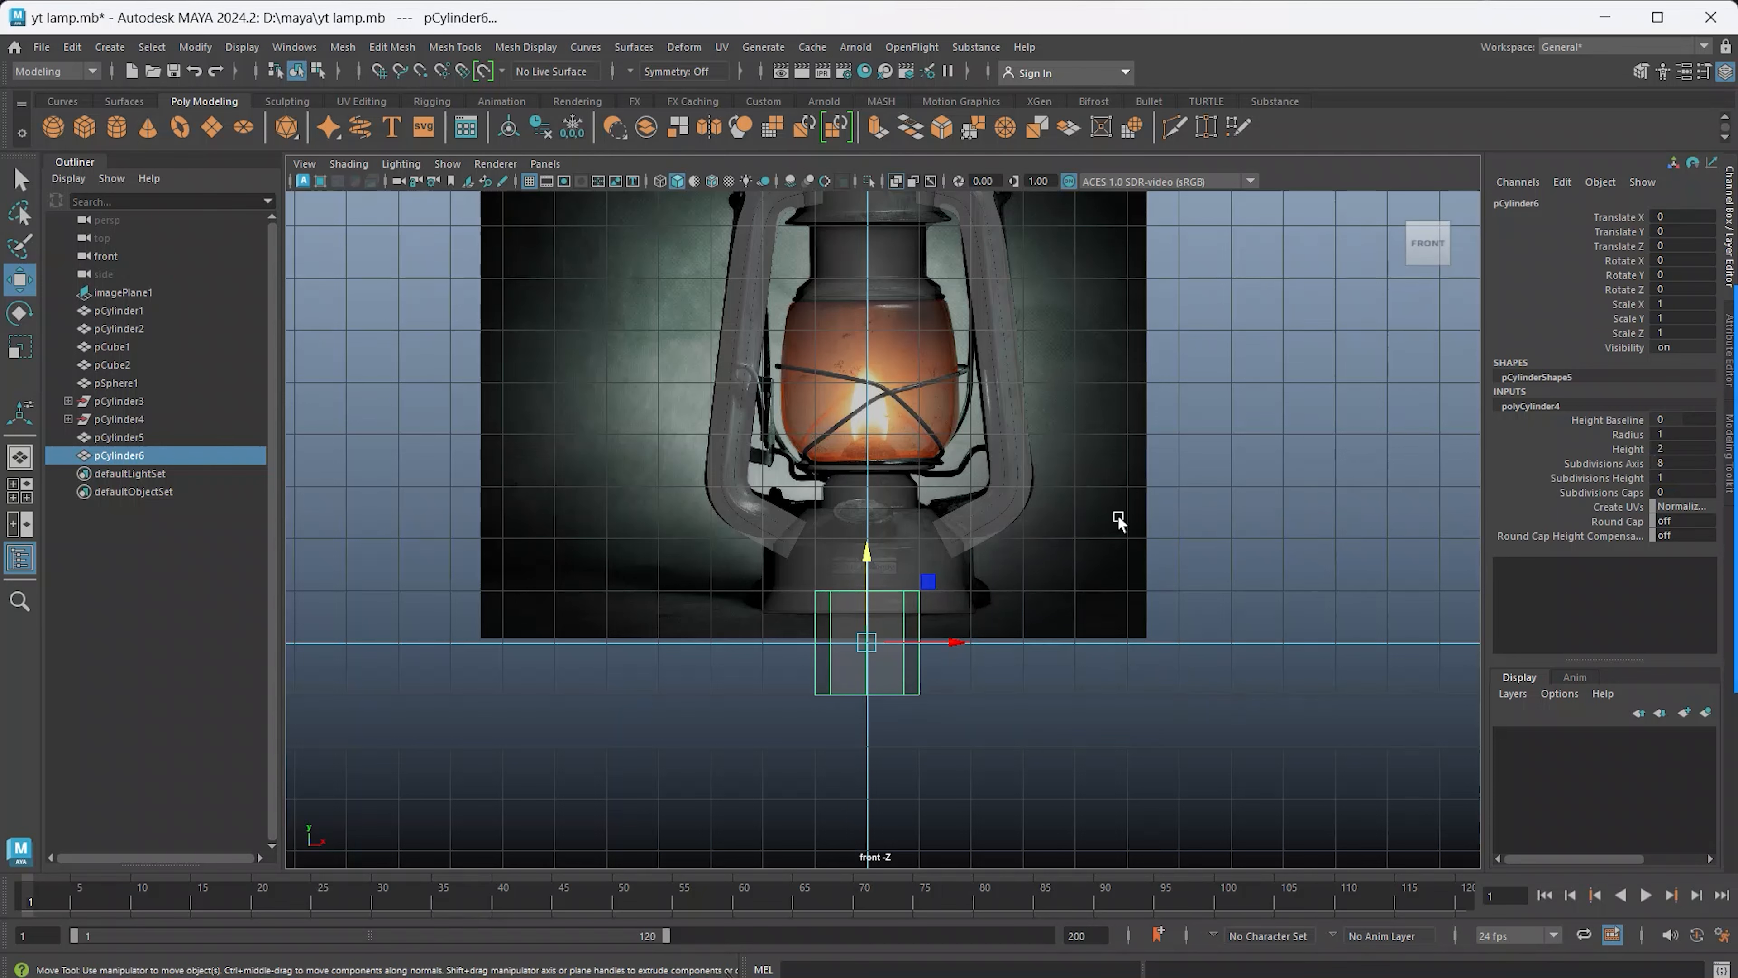
In the perspective view, move the new cylinder in front of the lamp base to Translate Y 1.769 and Z 3.618
{"action": "key", "text": "space"}
{"action": "key", "text": "space"}
{"action": "scroll", "coordinate": [1027, 582], "scroll_direction": "down", "scroll_amount": 2}
{"action": "middle_click_drag", "start_coordinate": [970, 648], "coordinate": [997, 546], "text": "alt"}
{"action": "left_click_drag", "start_coordinate": [905, 680], "coordinate": [927, 716]}
{"action": "left_click_drag", "start_coordinate": [911, 637], "coordinate": [912, 580]}
{"action": "scroll", "coordinate": [897, 643], "scroll_direction": "up", "scroll_amount": 3}
{"action": "key", "text": "r"}
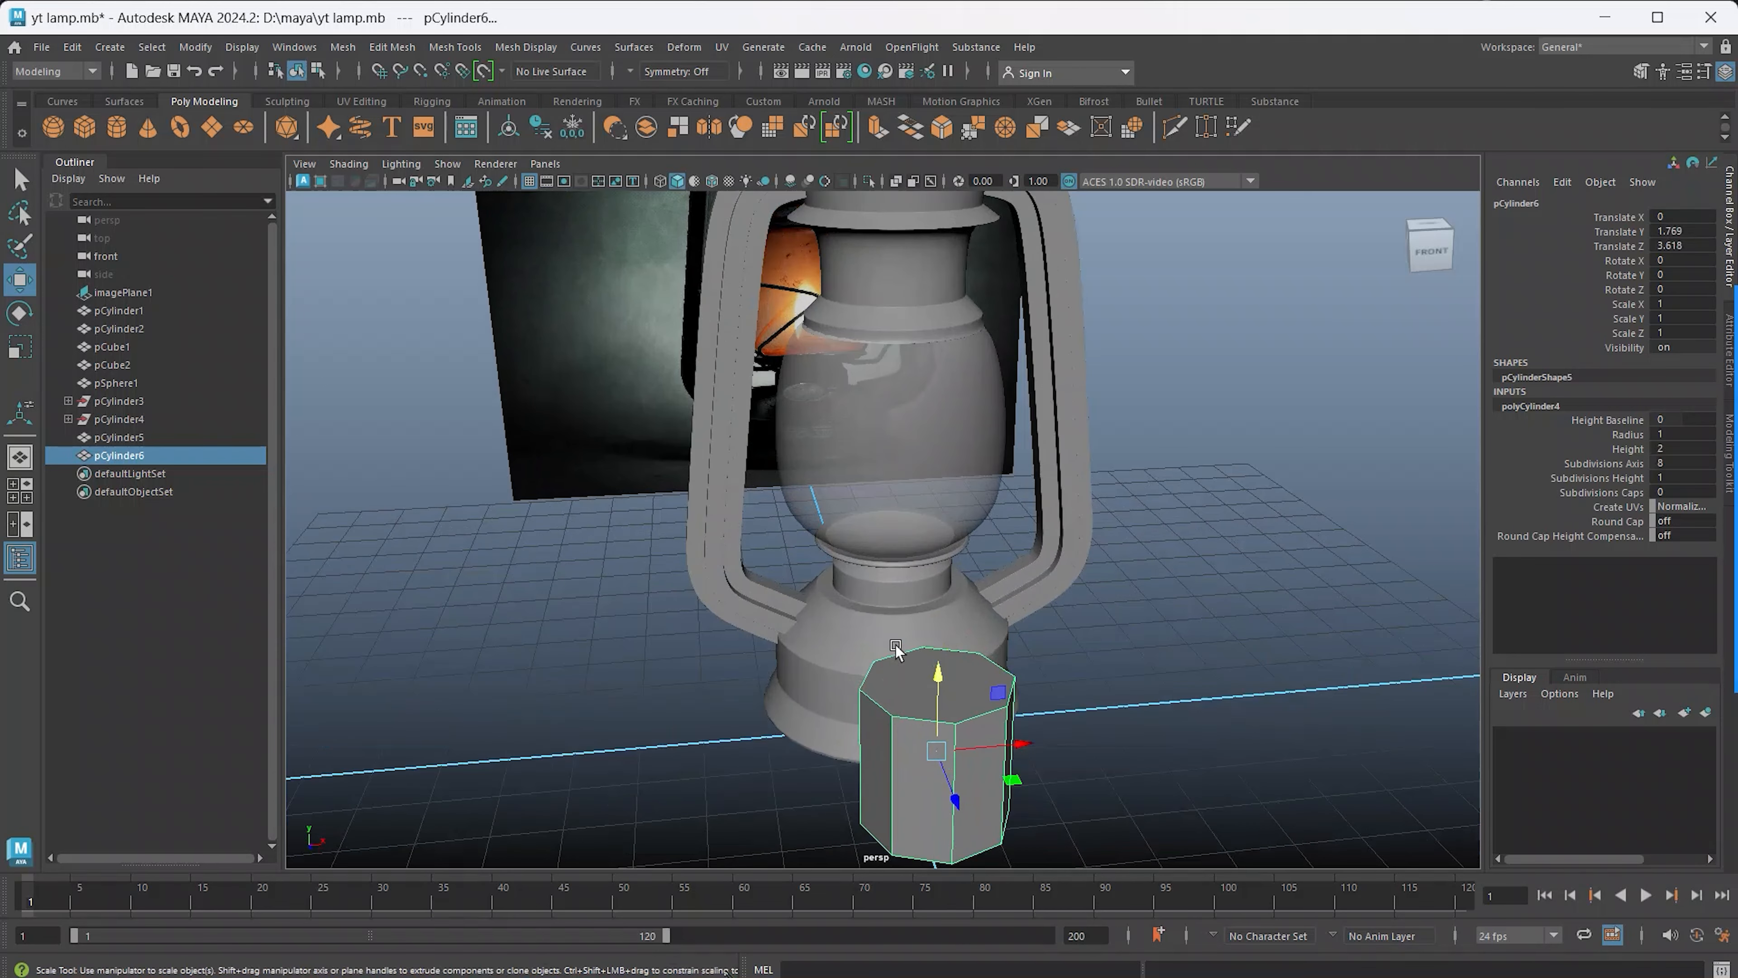
Shrink the new cylinder to scale 0.615, flatten its height into a thin disc, and bring it to Translate Z 3.022
{"action": "left_click_drag", "start_coordinate": [956, 755], "coordinate": [918, 692]}
{"action": "key", "text": "w"}
{"action": "left_click_drag", "start_coordinate": [918, 692], "coordinate": [1009, 712], "text": "alt"}
{"action": "left_click_drag", "start_coordinate": [886, 724], "coordinate": [972, 745]}
{"action": "key", "text": "r"}
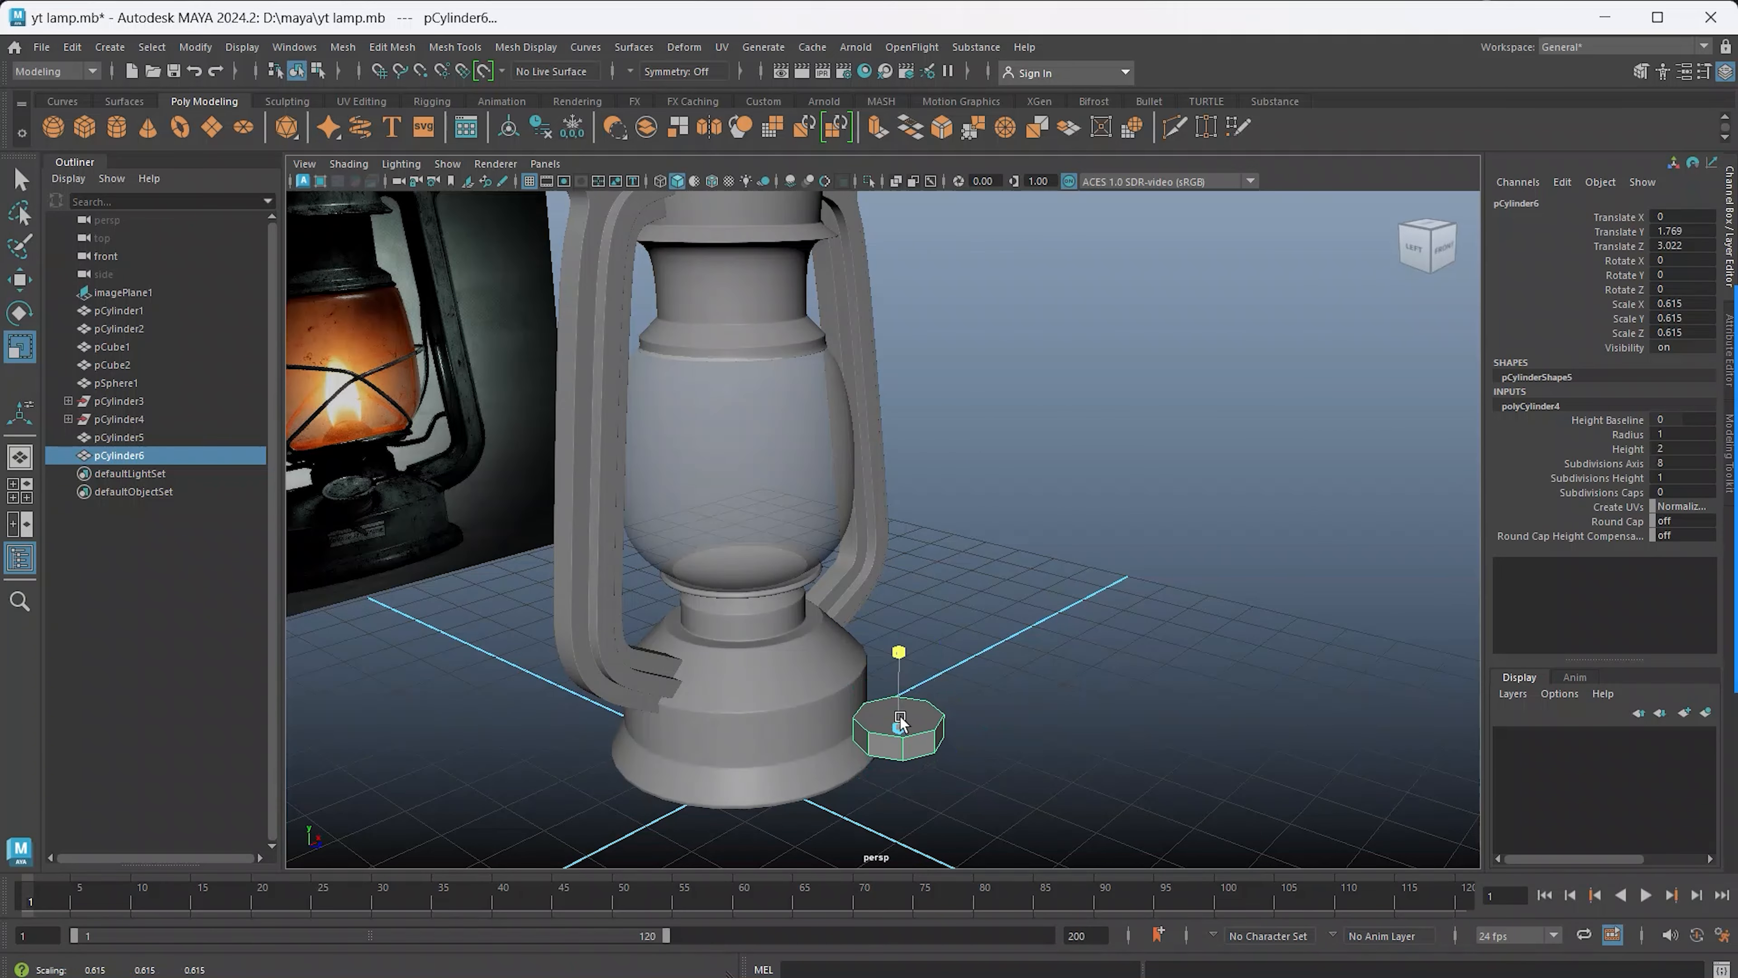
{"action": "left_click", "coordinate": [900, 718]}
{"action": "key", "text": "w"}
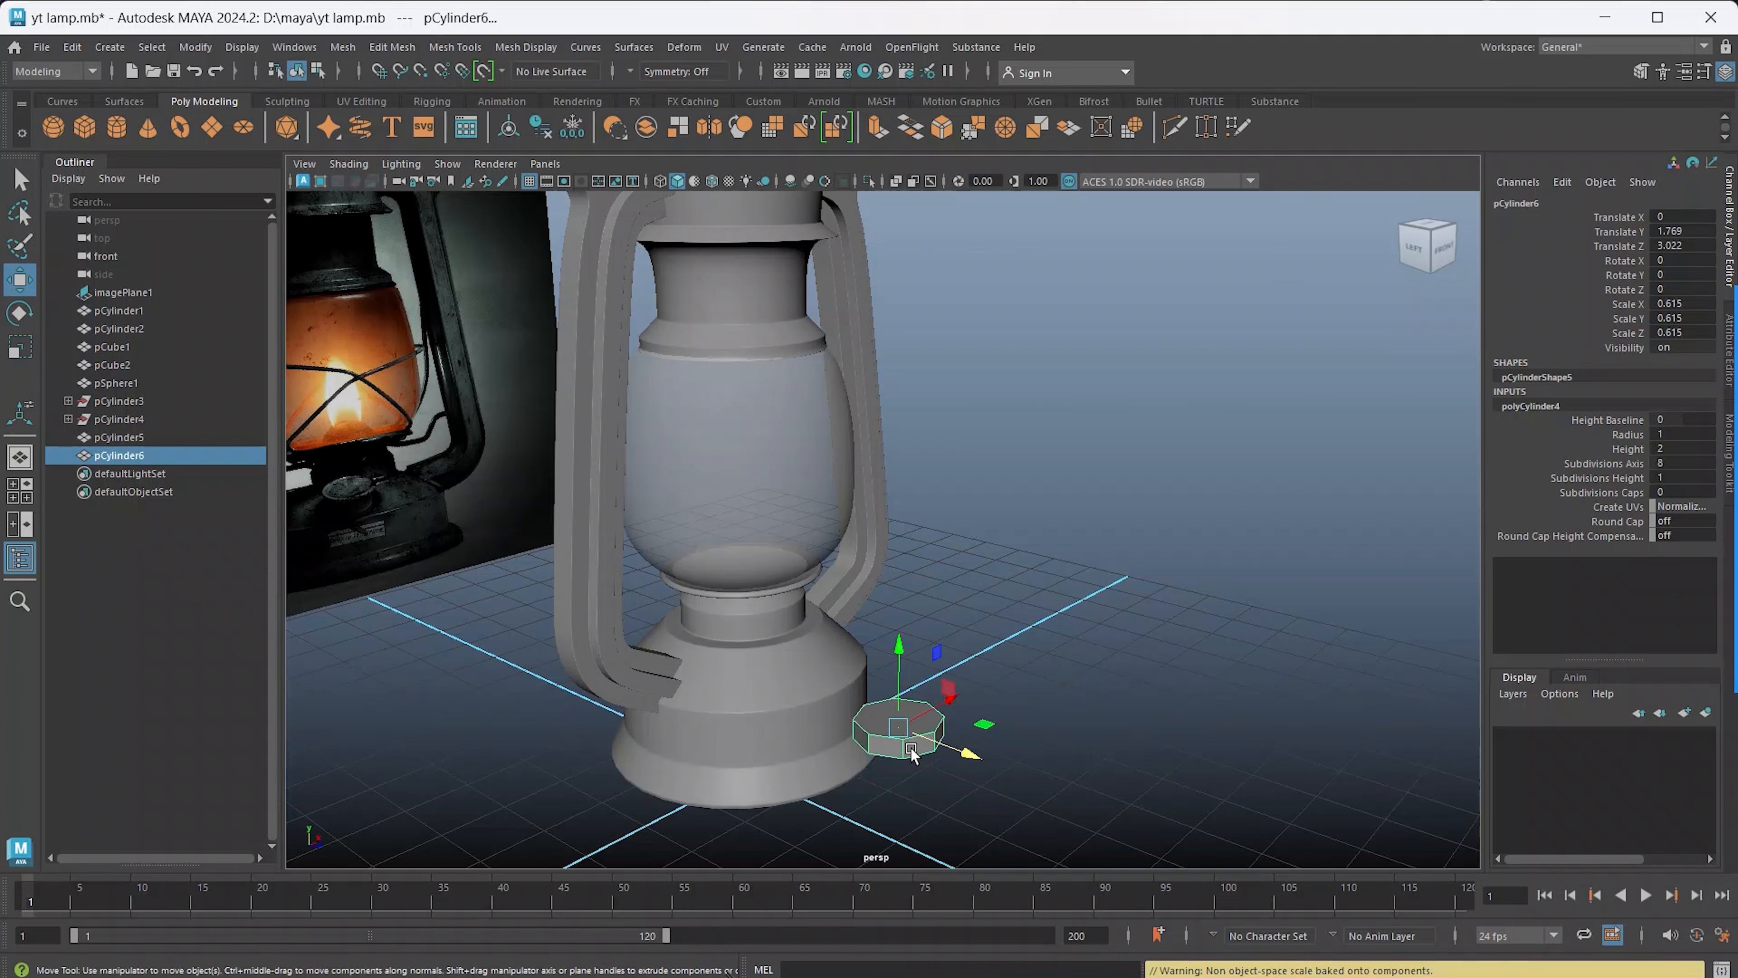
Stand the disc upright facing the front by setting its Rotate X to exactly 90
{"action": "left_click_drag", "start_coordinate": [914, 734], "coordinate": [1008, 746], "text": "alt"}
{"action": "key", "text": "e"}
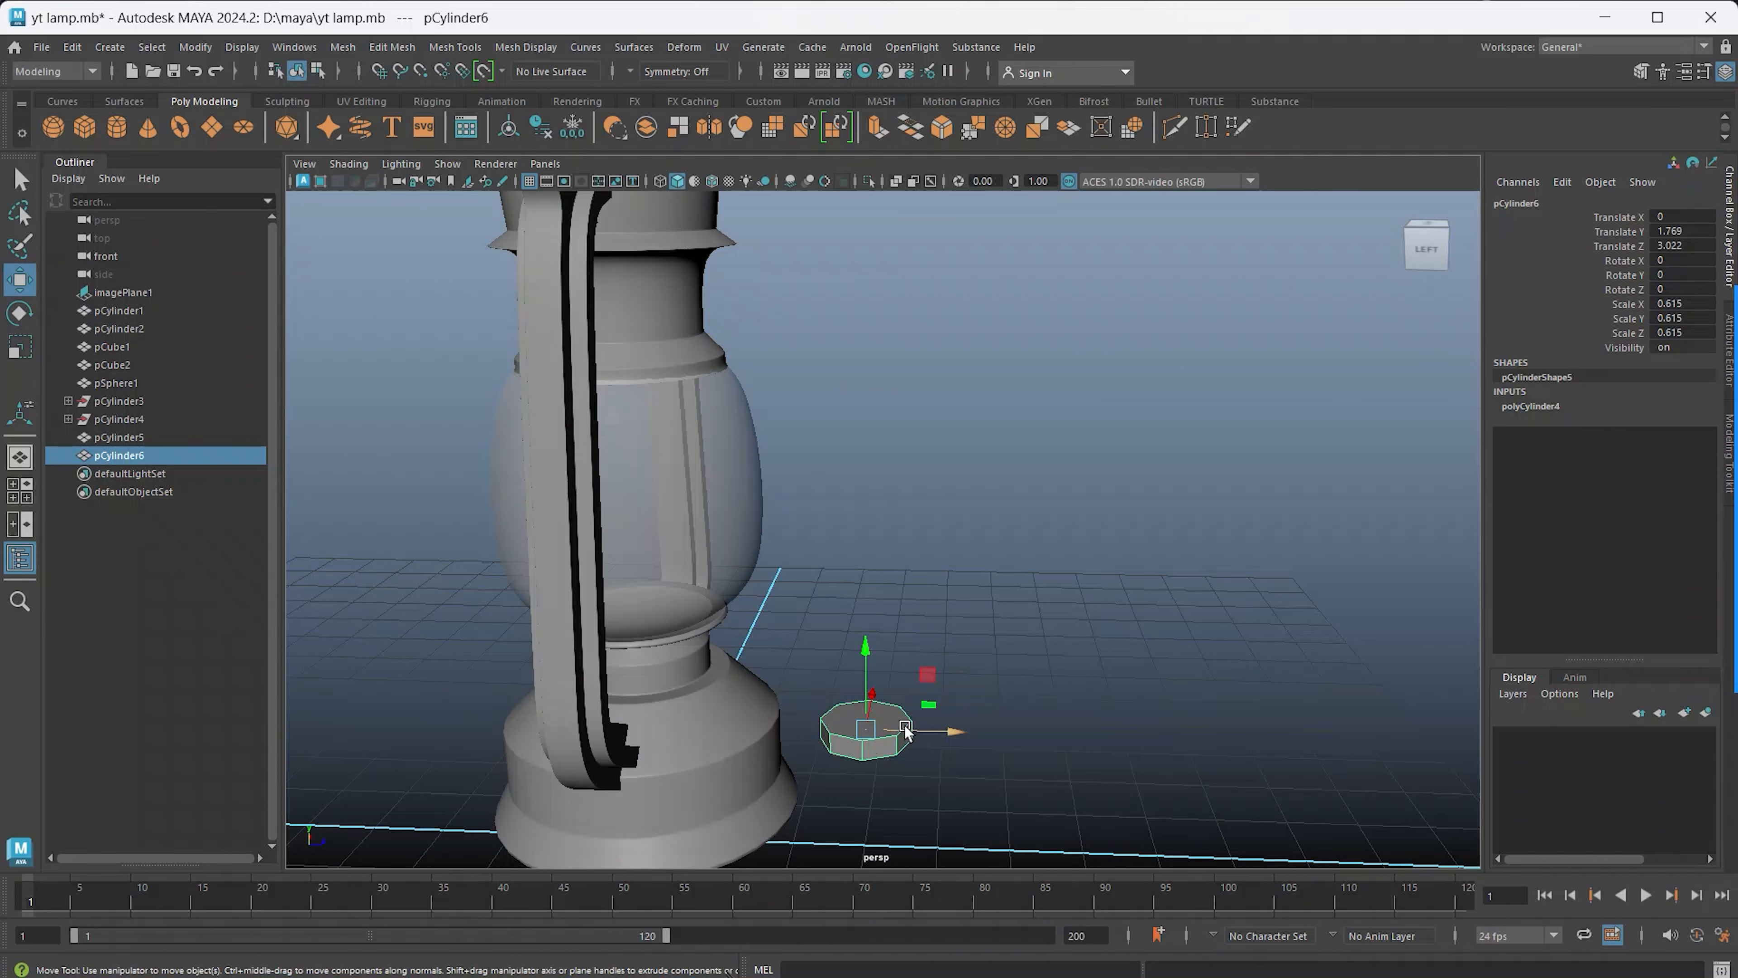
{"action": "left_click_drag", "start_coordinate": [901, 686], "coordinate": [955, 741]}
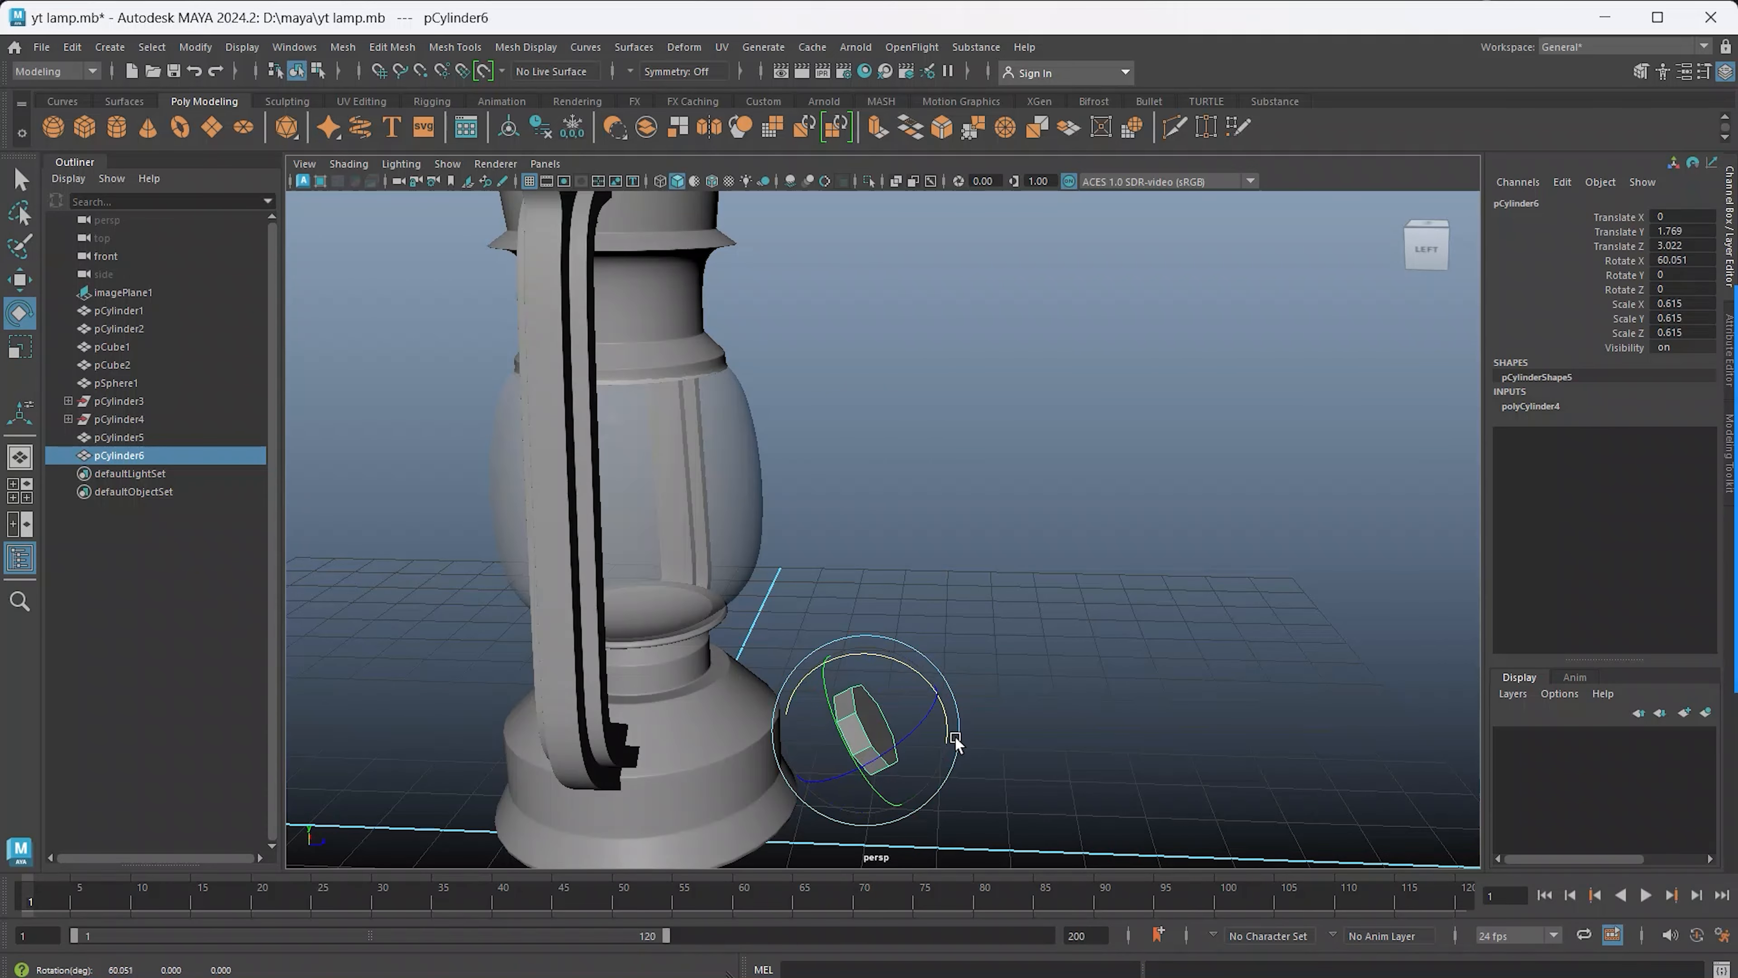
{"action": "key", "text": "ctrl+z"}
{"action": "left_click", "coordinate": [1670, 260]}
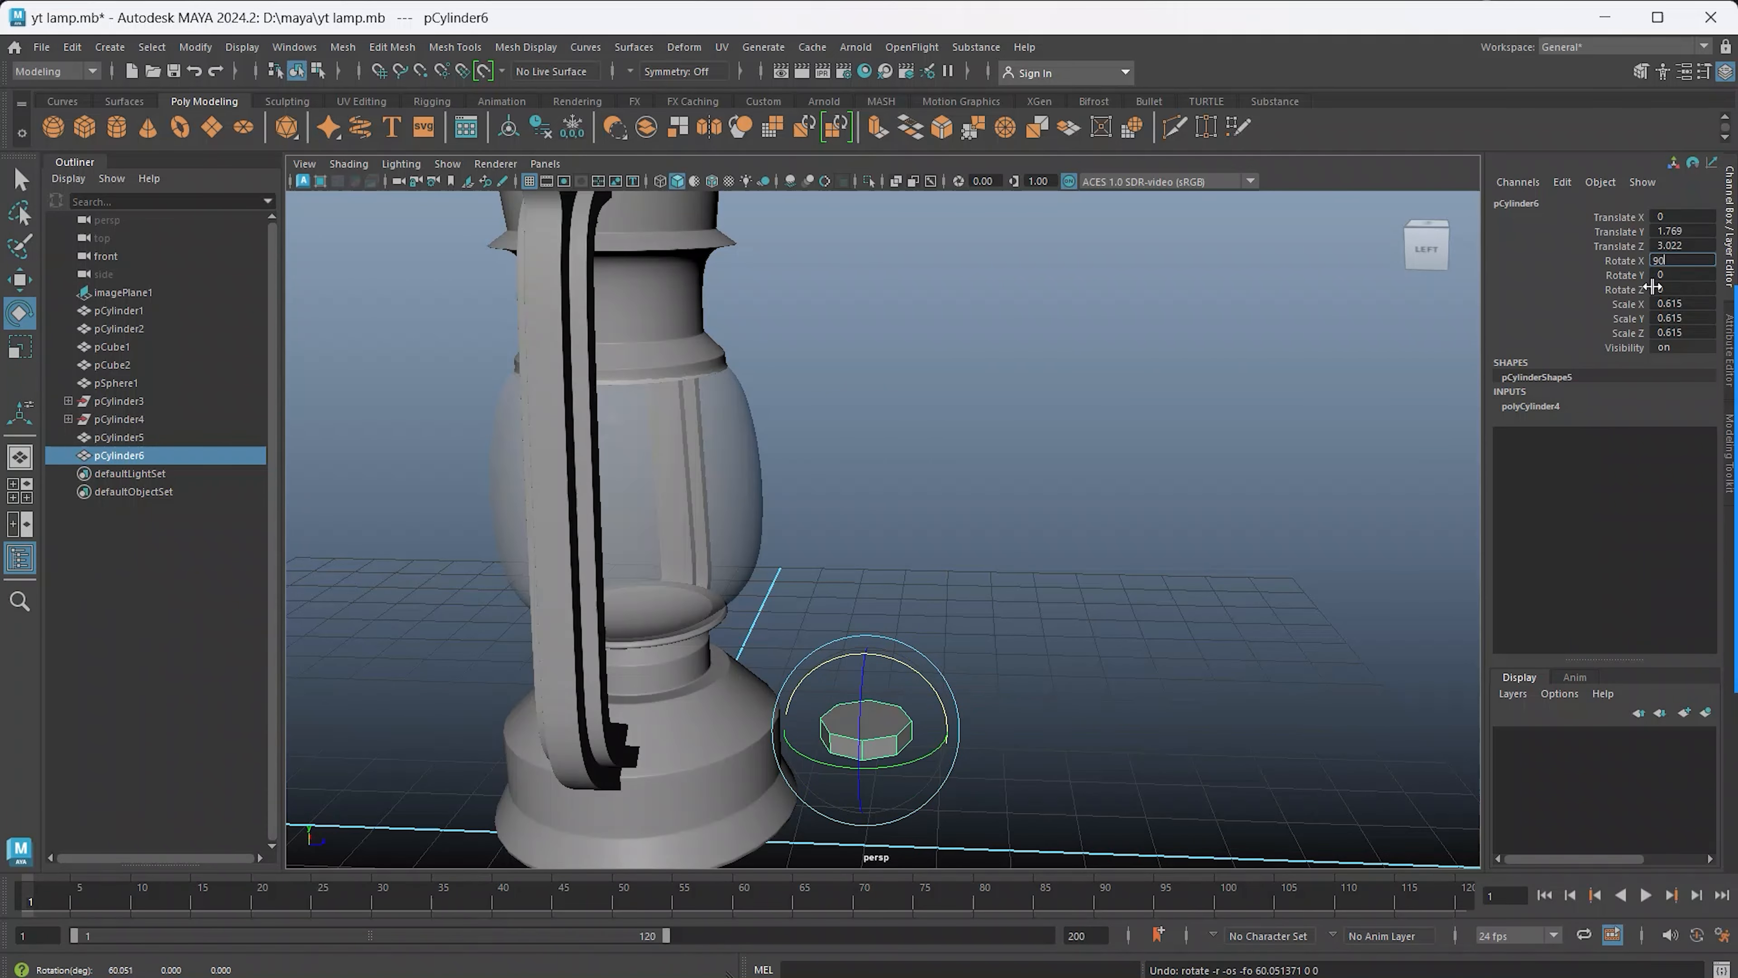
{"action": "type", "text": "90"}
{"action": "key", "text": "Return"}
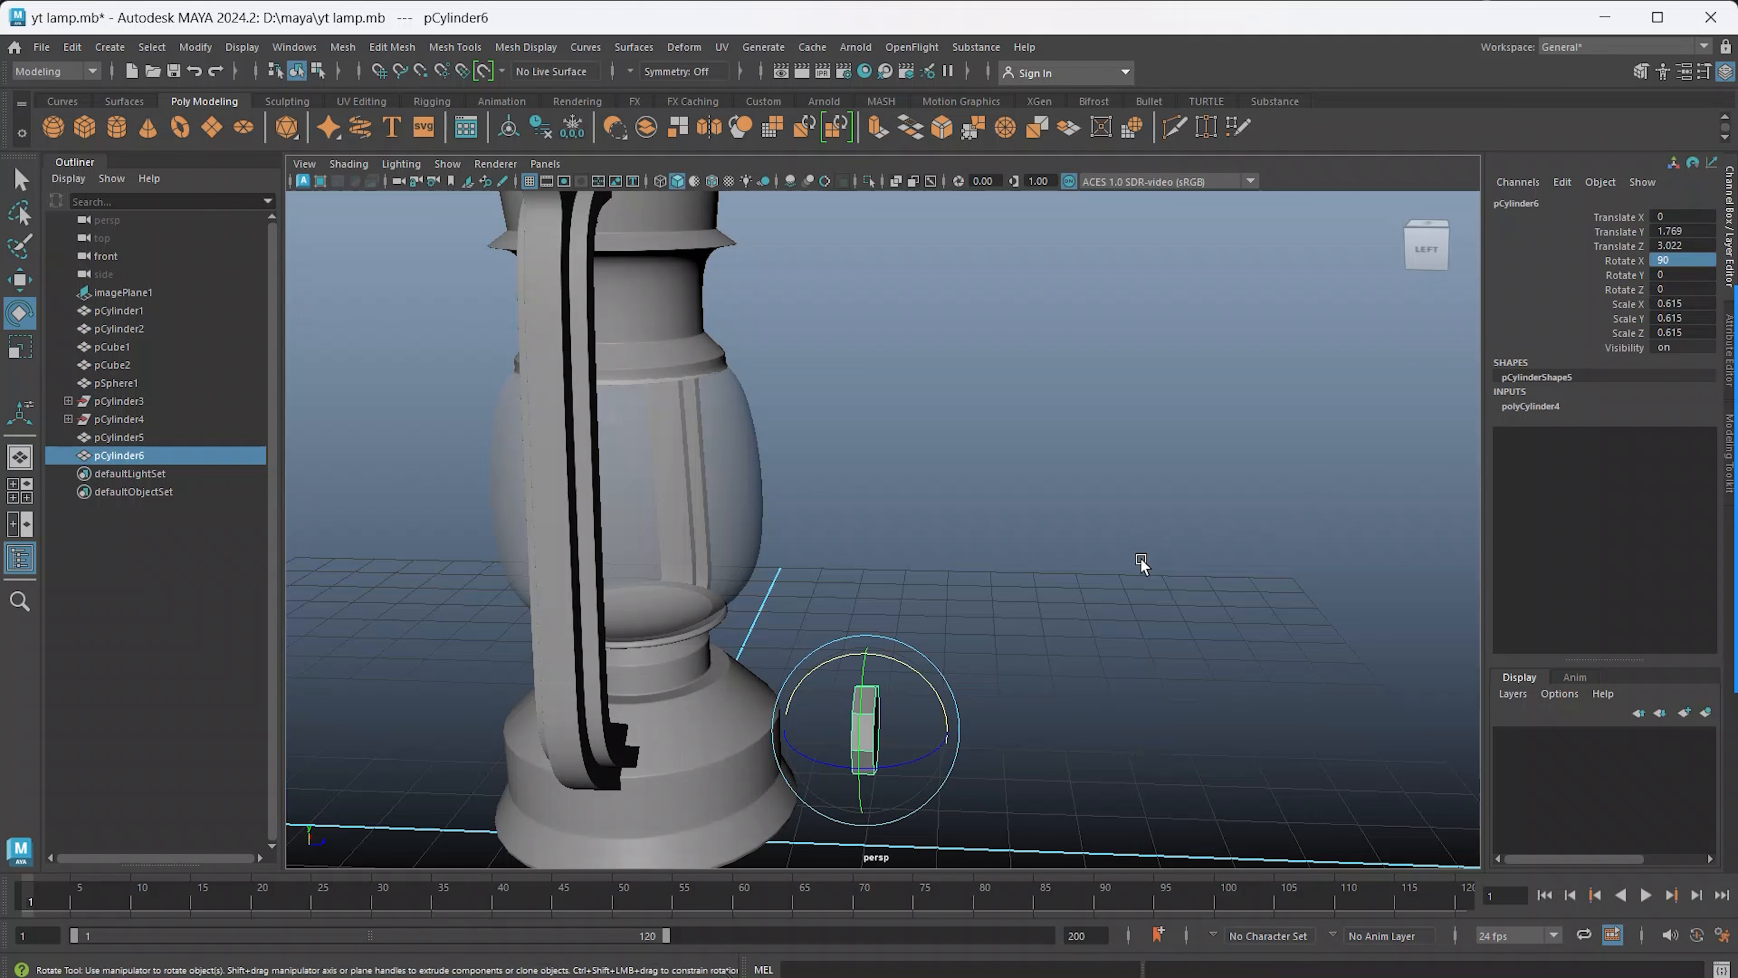
Move the disc back to the lamp base at Translate Z 1.817 and raise it toward the filler cap in the front view
{"action": "left_click_drag", "start_coordinate": [1062, 525], "coordinate": [972, 544], "text": "alt"}
{"action": "key", "text": "w"}
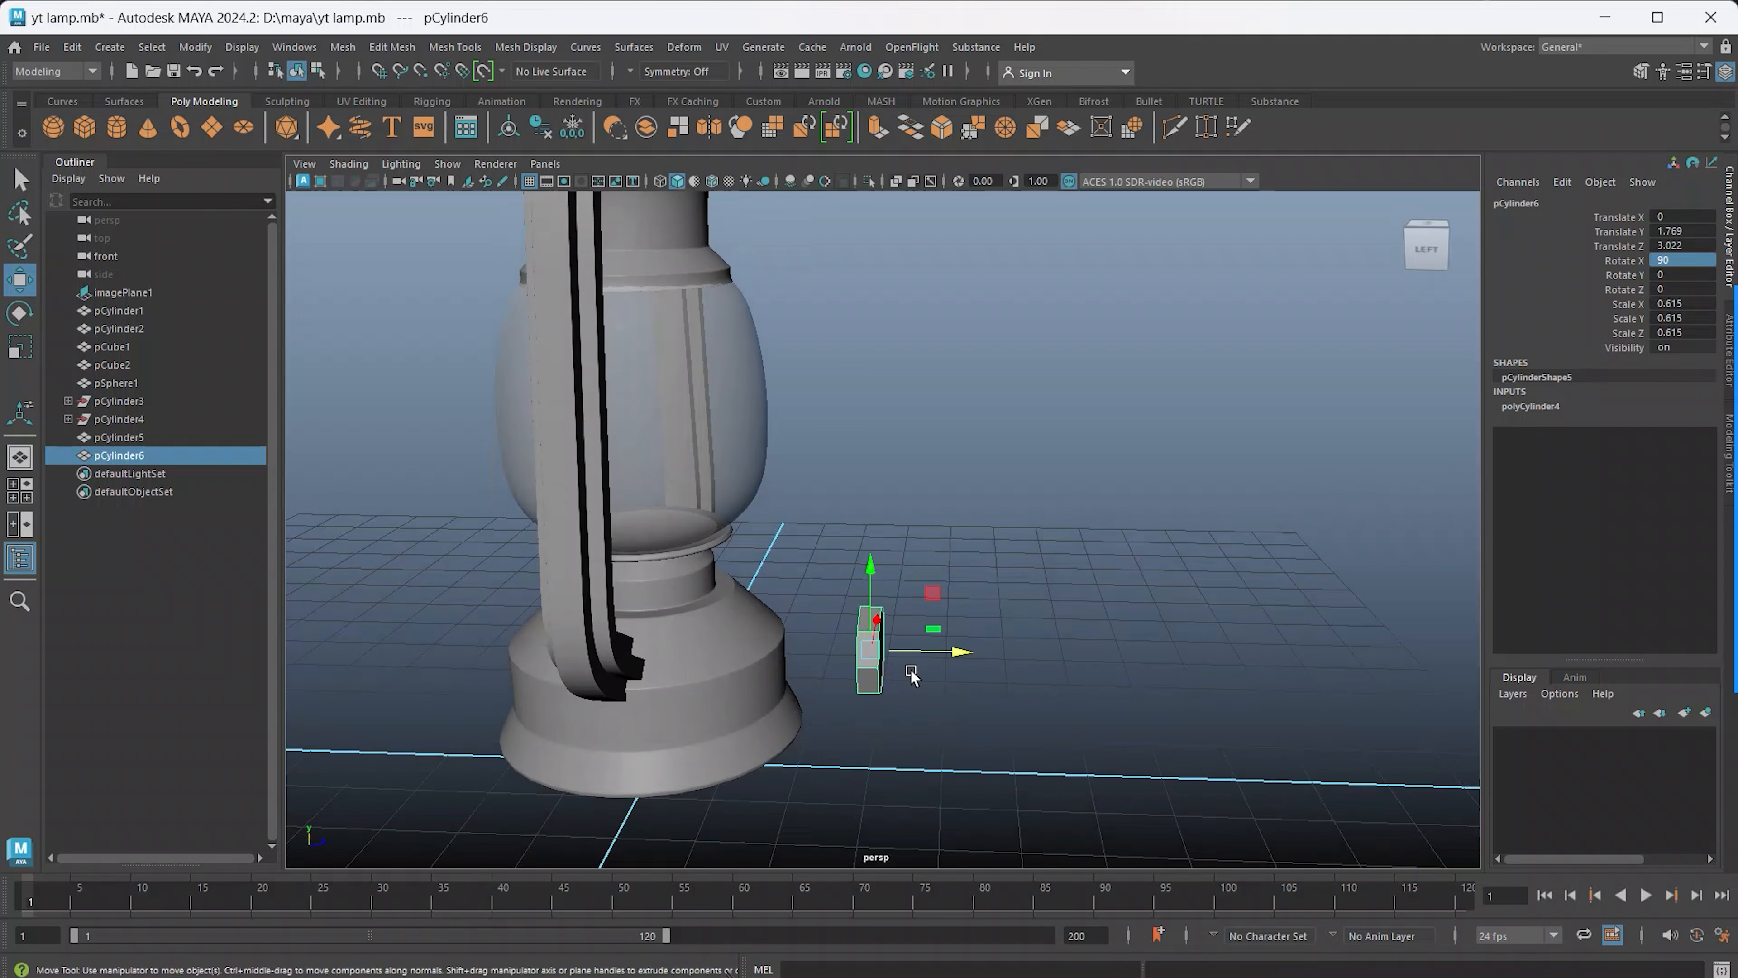
{"action": "left_click_drag", "start_coordinate": [947, 659], "coordinate": [890, 656]}
{"action": "key", "text": "space"}
{"action": "key", "text": "space"}
{"action": "scroll", "coordinate": [853, 608], "scroll_direction": "up", "scroll_amount": 3}
{"action": "left_click_drag", "start_coordinate": [849, 531], "coordinate": [848, 465]}
{"action": "scroll", "coordinate": [848, 500], "scroll_direction": "up", "scroll_amount": 4}
In the front view, fit the disc over the reference's filler cap at Translate X -0.096, Y 2.503 with uniform scale 0.495
{"action": "middle_click_drag", "start_coordinate": [847, 500], "coordinate": [892, 589], "text": "alt"}
{"action": "key", "text": "r"}
{"action": "left_click_drag", "start_coordinate": [882, 582], "coordinate": [862, 542]}
{"action": "key", "text": "w"}
{"action": "scroll", "coordinate": [898, 586], "scroll_direction": "up", "scroll_amount": 4}
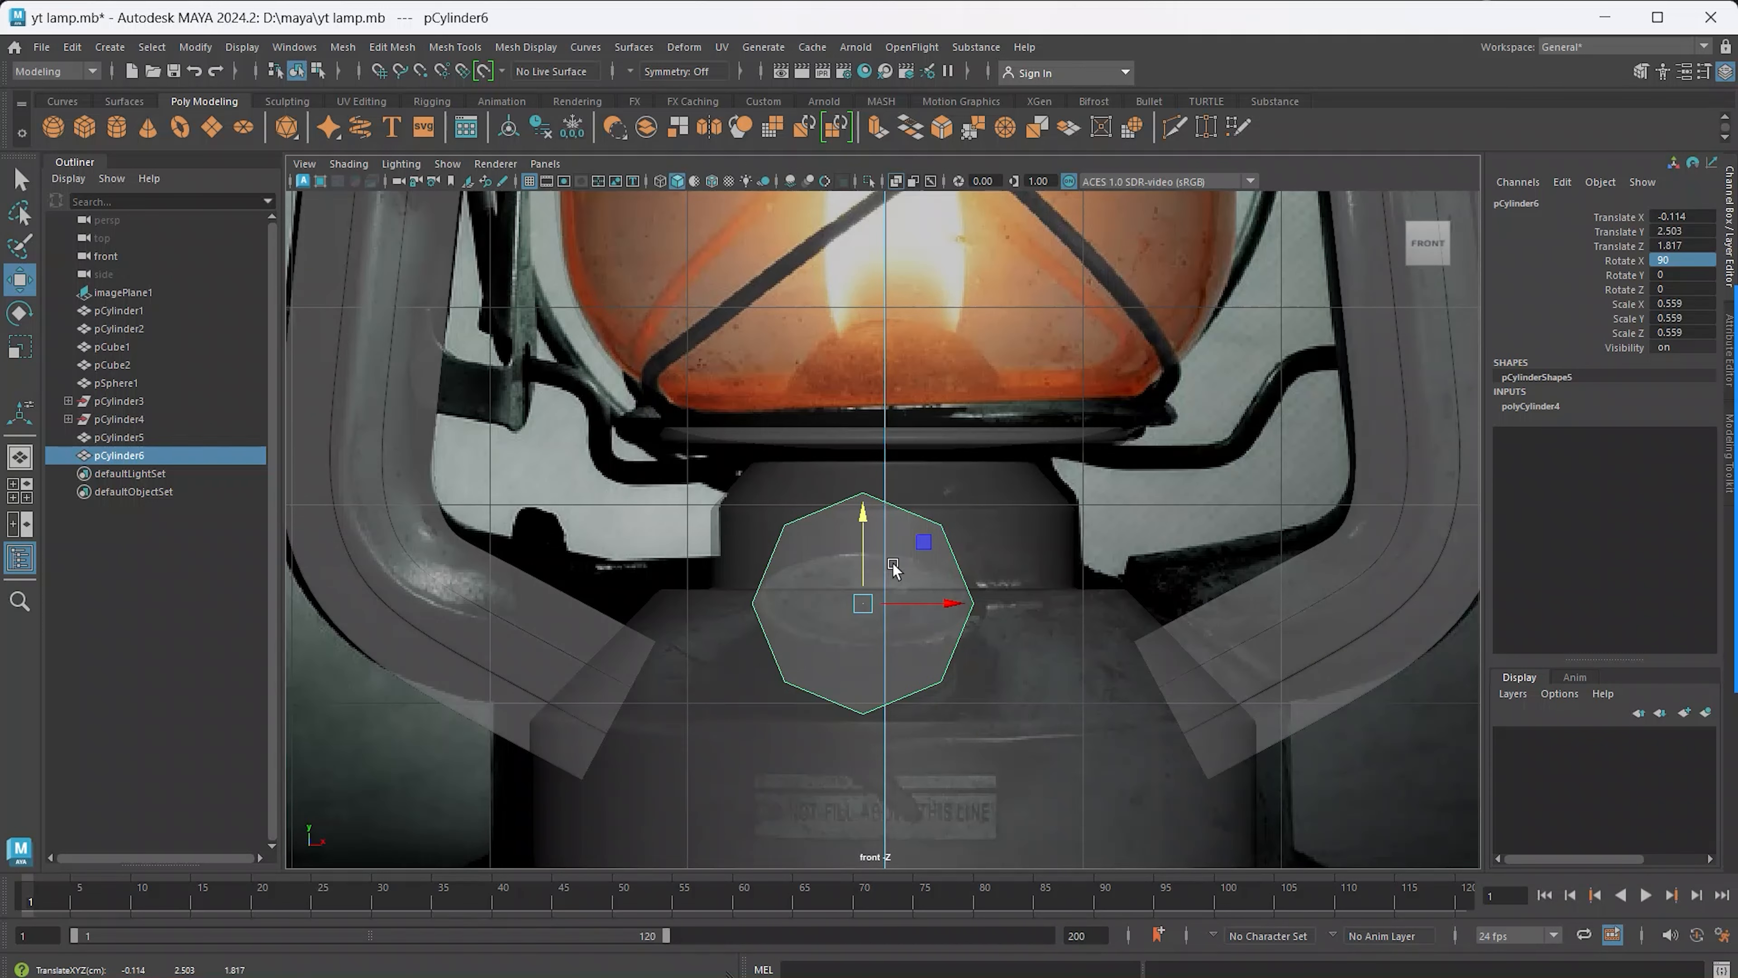
{"action": "left_click_drag", "start_coordinate": [916, 607], "coordinate": [848, 604]}
{"action": "key", "text": "r"}
{"action": "key", "text": "w"}
{"action": "left_click", "coordinate": [909, 618], "text": "shift"}
{"action": "key", "text": "r"}
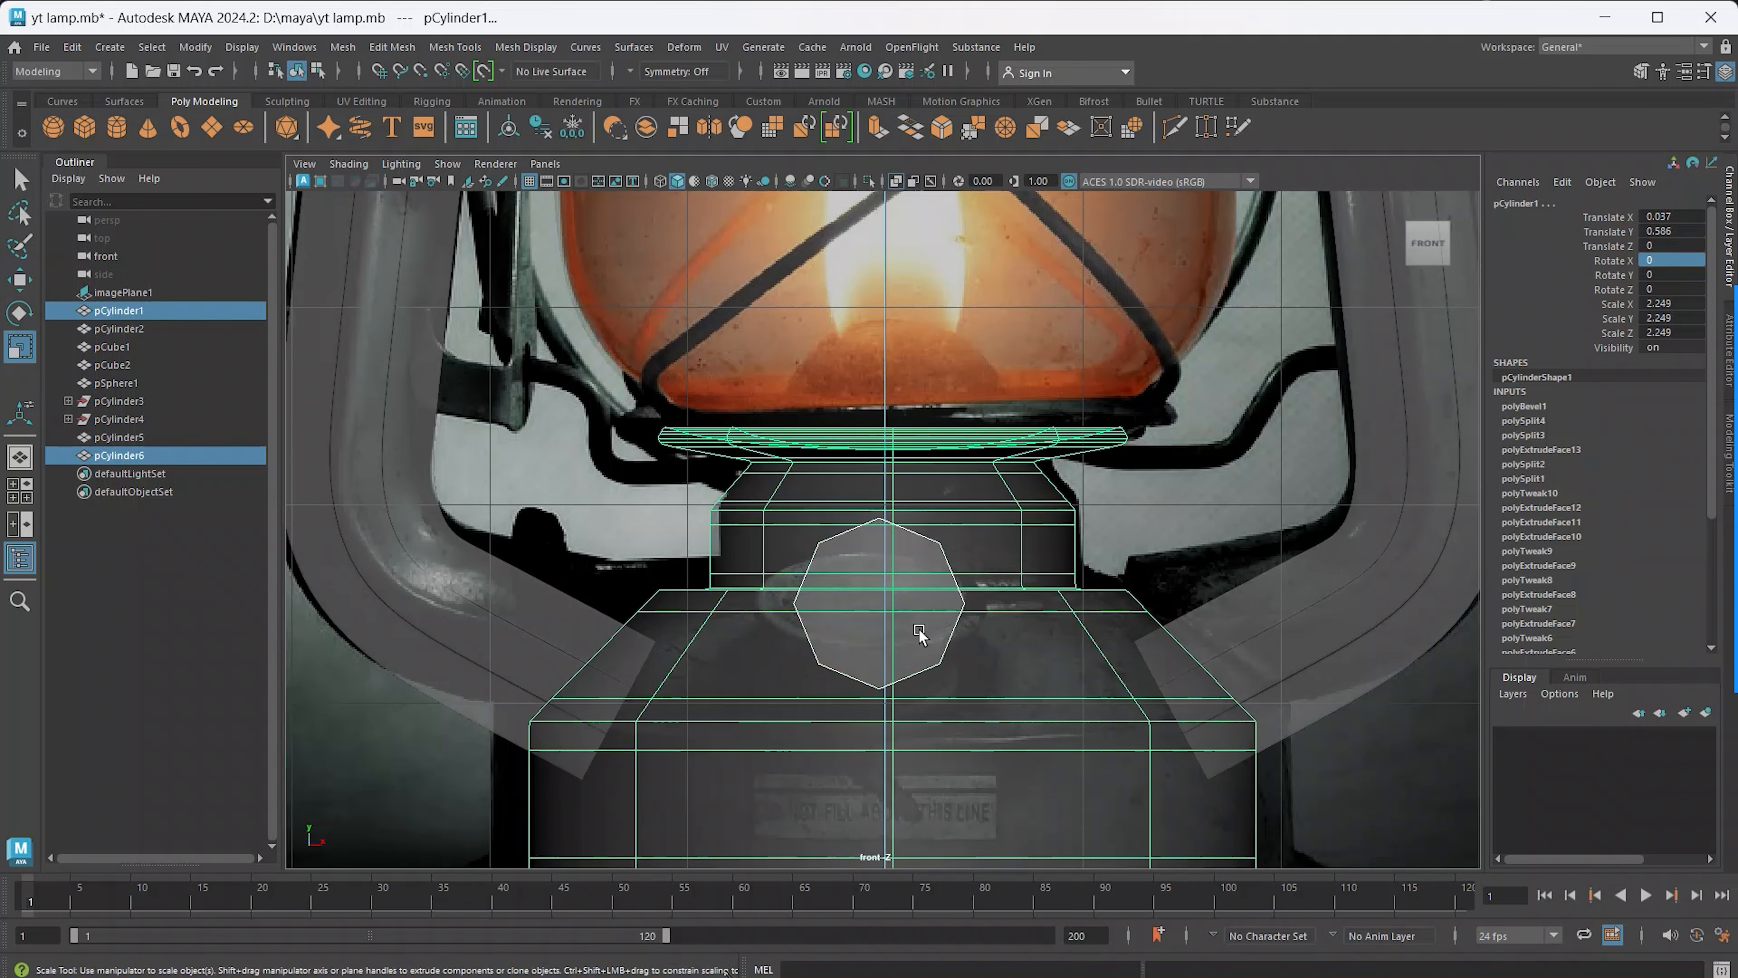
{"action": "key", "text": "ctrl+z"}
{"action": "left_click_drag", "start_coordinate": [887, 603], "coordinate": [934, 606]}
{"action": "key", "text": "w"}
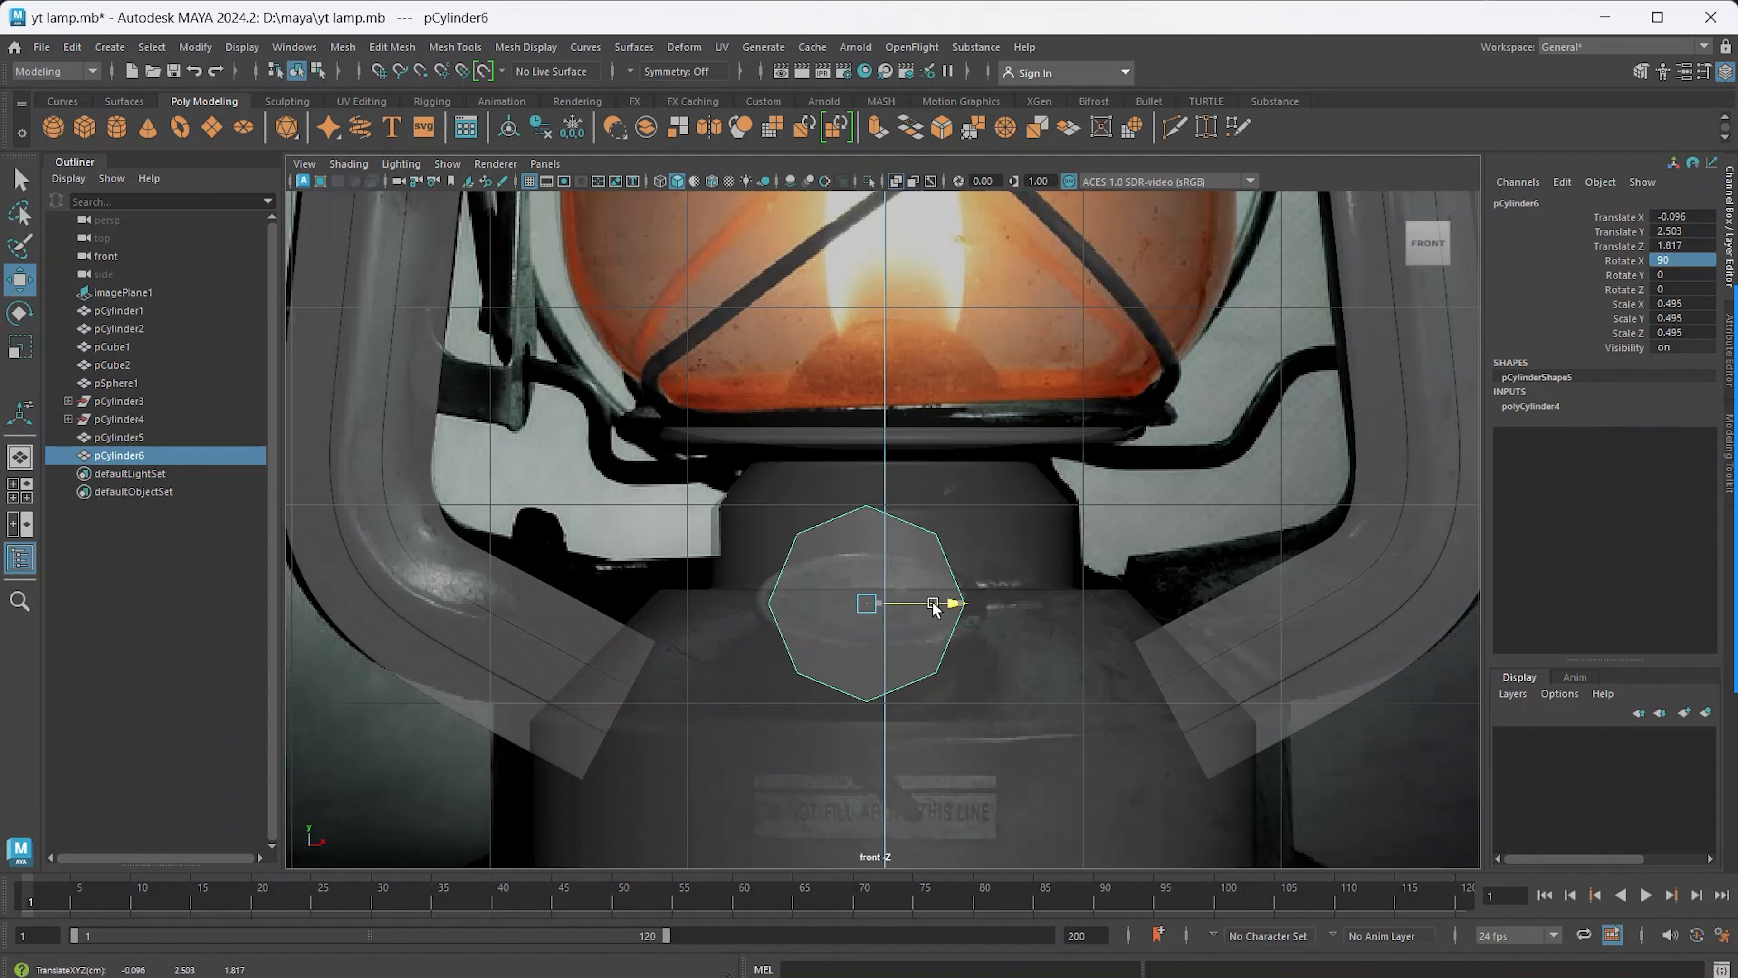
In the perspective view, tilt the disc toward the slope of the base's shoulder, to Rotate X 55.304
{"action": "key", "text": "space"}
{"action": "key", "text": "space"}
{"action": "left_click_drag", "start_coordinate": [832, 611], "coordinate": [571, 629], "text": "alt"}
{"action": "scroll", "coordinate": [1008, 575], "scroll_direction": "up", "scroll_amount": 5}
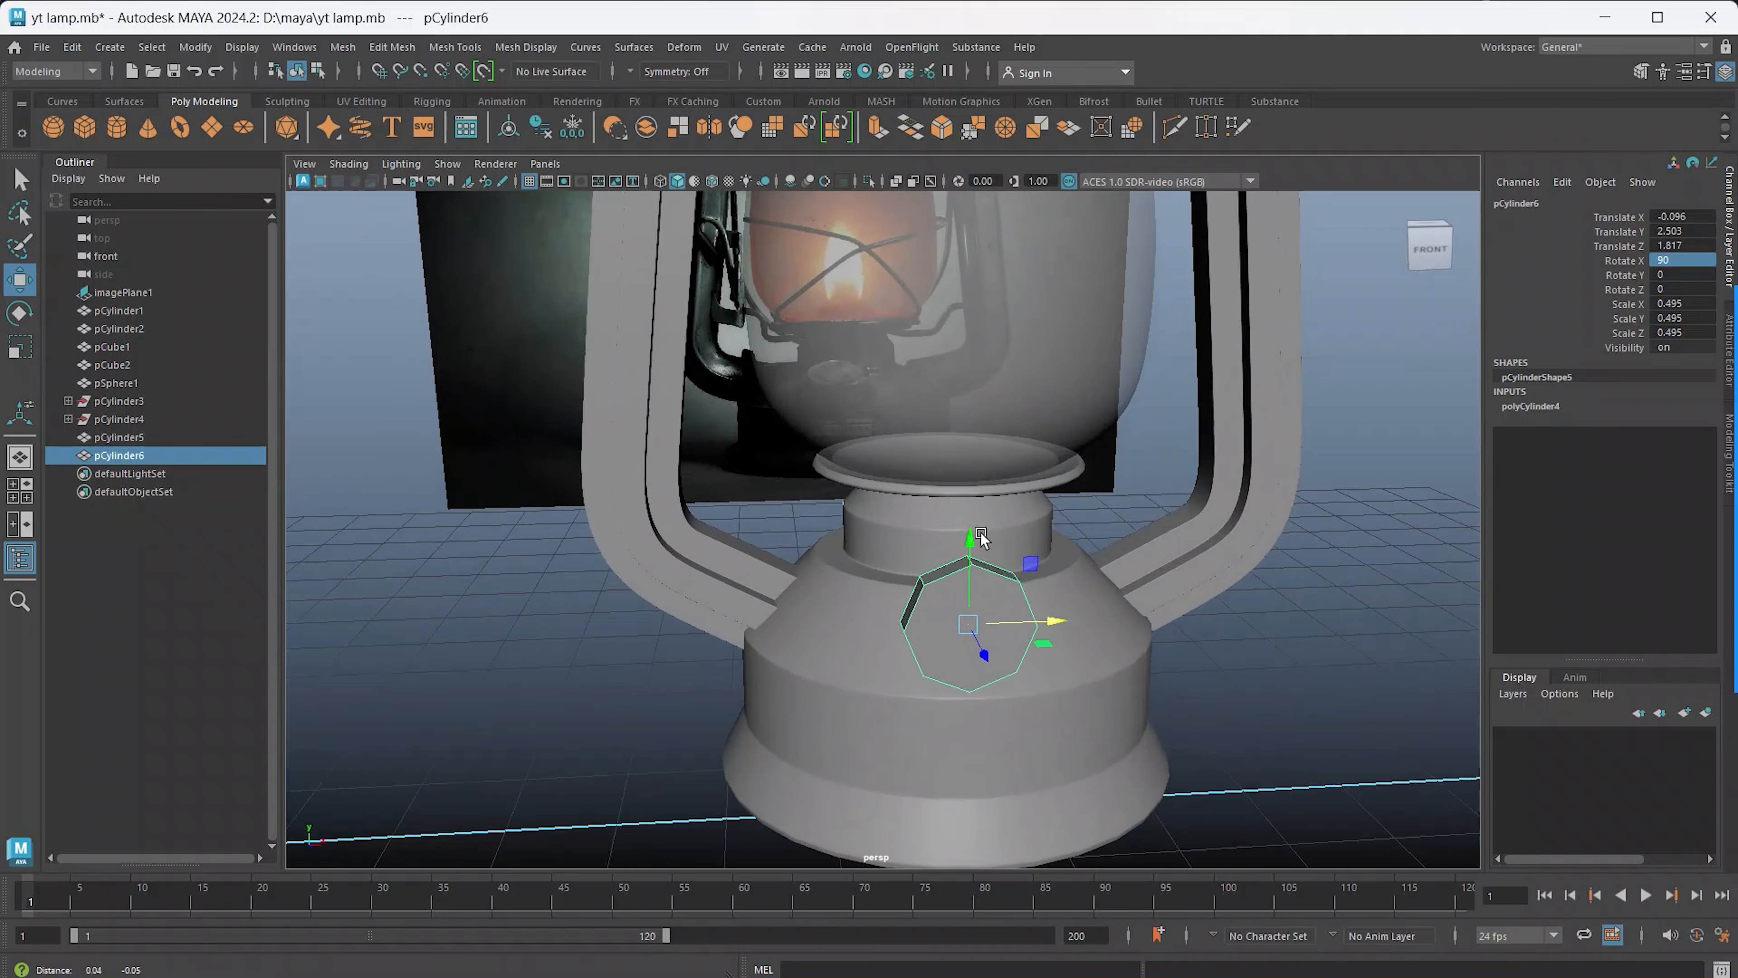
{"action": "left_click_drag", "start_coordinate": [977, 539], "coordinate": [932, 567], "text": "alt"}
{"action": "scroll", "coordinate": [989, 565], "scroll_direction": "up", "scroll_amount": 1}
{"action": "middle_click_drag", "start_coordinate": [989, 568], "coordinate": [992, 528], "text": "alt"}
{"action": "left_click_drag", "start_coordinate": [992, 527], "coordinate": [869, 629], "text": "alt"}
{"action": "key", "text": "e"}
{"action": "left_click_drag", "start_coordinate": [669, 469], "coordinate": [718, 537]}
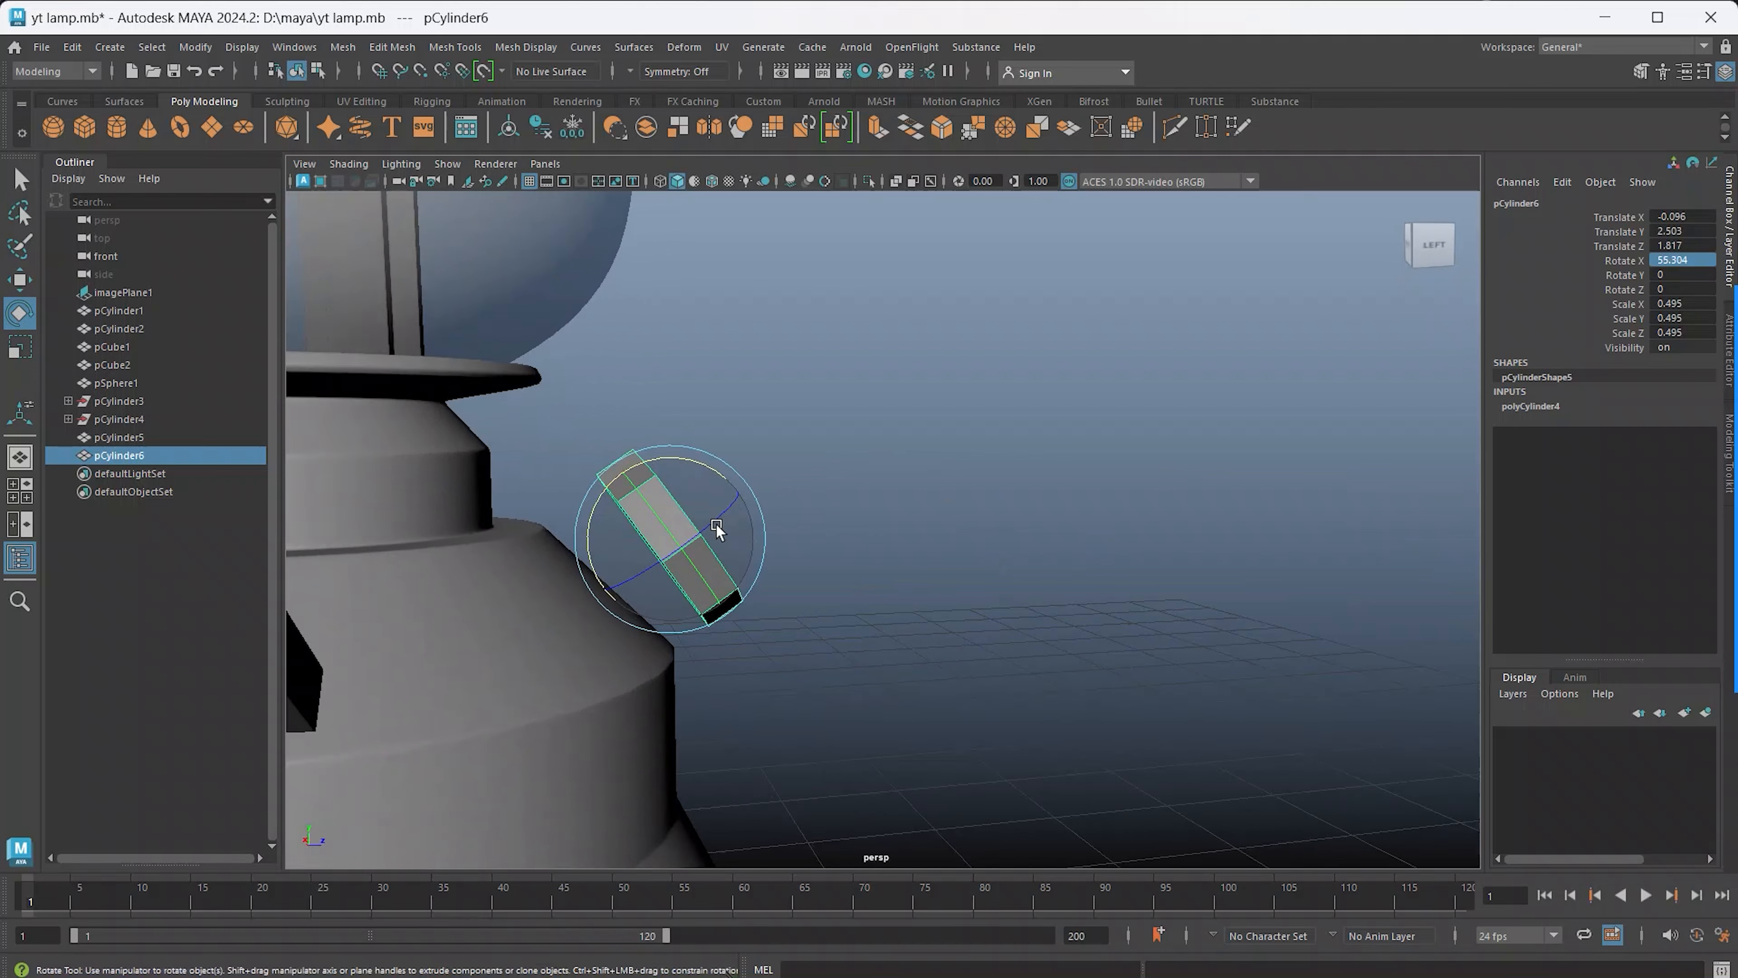
Adjust the disc's tilt to Rotate X 45.28 and seat it near the sloped shoulder at Translate Y 2.326, Z 1.551
{"action": "key", "text": "w"}
{"action": "right_click_drag", "start_coordinate": [684, 518], "coordinate": [718, 500], "text": "ctrl+shift"}
{"action": "left_click_drag", "start_coordinate": [717, 509], "coordinate": [329, 622]}
{"action": "key", "text": "e"}
{"action": "key", "text": "w"}
{"action": "middle_click_drag", "start_coordinate": [877, 570], "coordinate": [640, 610], "text": "alt"}
{"action": "scroll", "coordinate": [640, 620], "scroll_direction": "up", "scroll_amount": 4}
{"action": "middle_click_drag", "start_coordinate": [746, 590], "coordinate": [740, 596], "text": "alt"}
Scale the disc down uniformly to 0.287 on the shoulder of the lamp base
{"action": "key", "text": "r"}
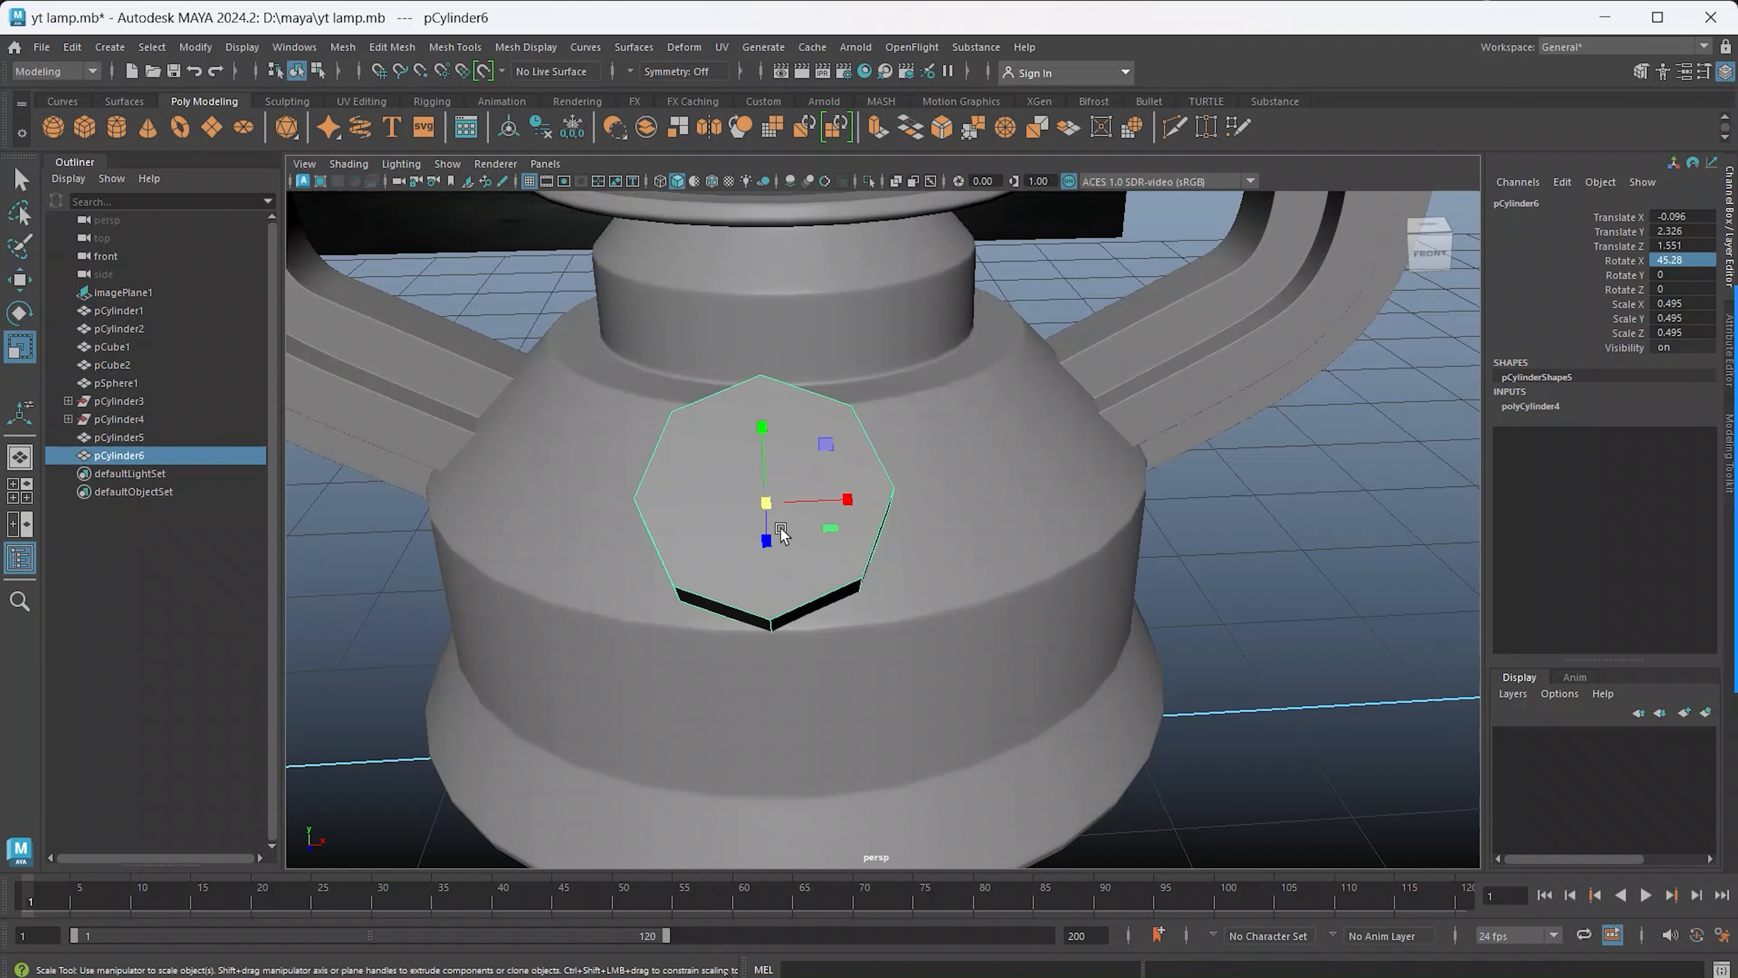
{"action": "left_click_drag", "start_coordinate": [766, 504], "coordinate": [676, 541]}
{"action": "left_click_drag", "start_coordinate": [657, 547], "coordinate": [721, 602], "text": "alt"}
{"action": "middle_click_drag", "start_coordinate": [721, 602], "coordinate": [1021, 477], "text": "alt"}
{"action": "left_click_drag", "start_coordinate": [883, 526], "coordinate": [1068, 597], "text": "alt"}
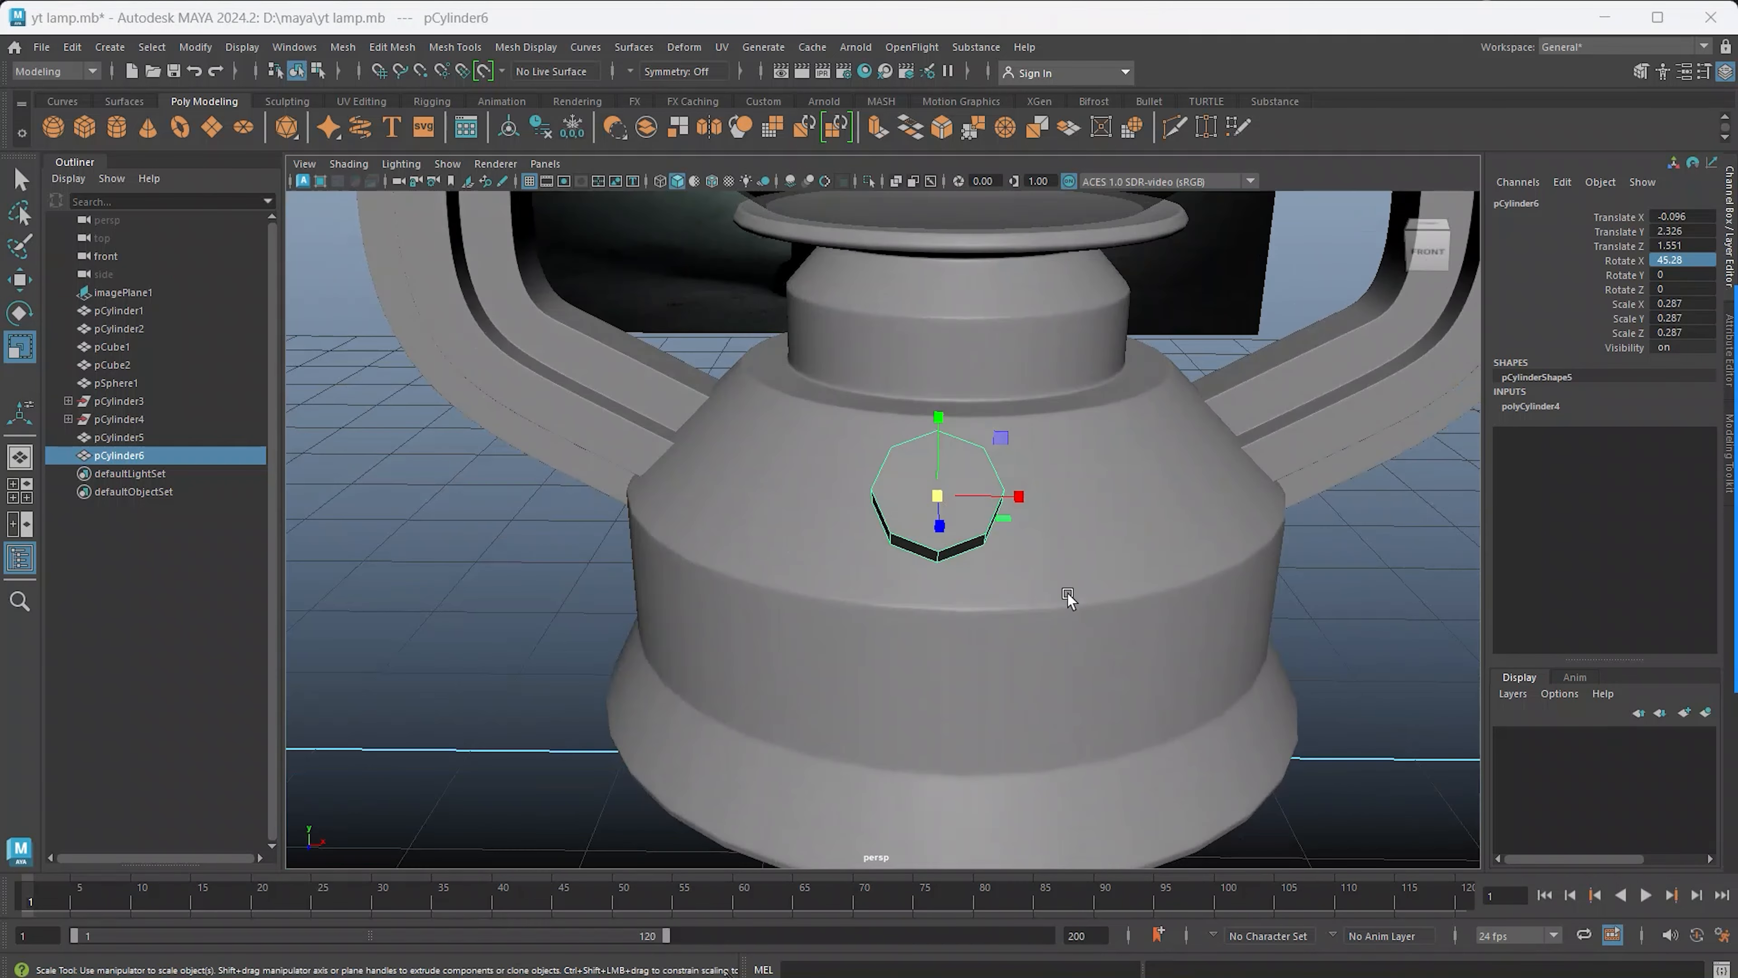
{"action": "scroll", "coordinate": [971, 517], "scroll_direction": "down", "scroll_amount": 3}
Thin the disc along its own axis to Scale Y 0.2
{"action": "left_click_drag", "start_coordinate": [883, 524], "coordinate": [936, 484], "text": "alt"}
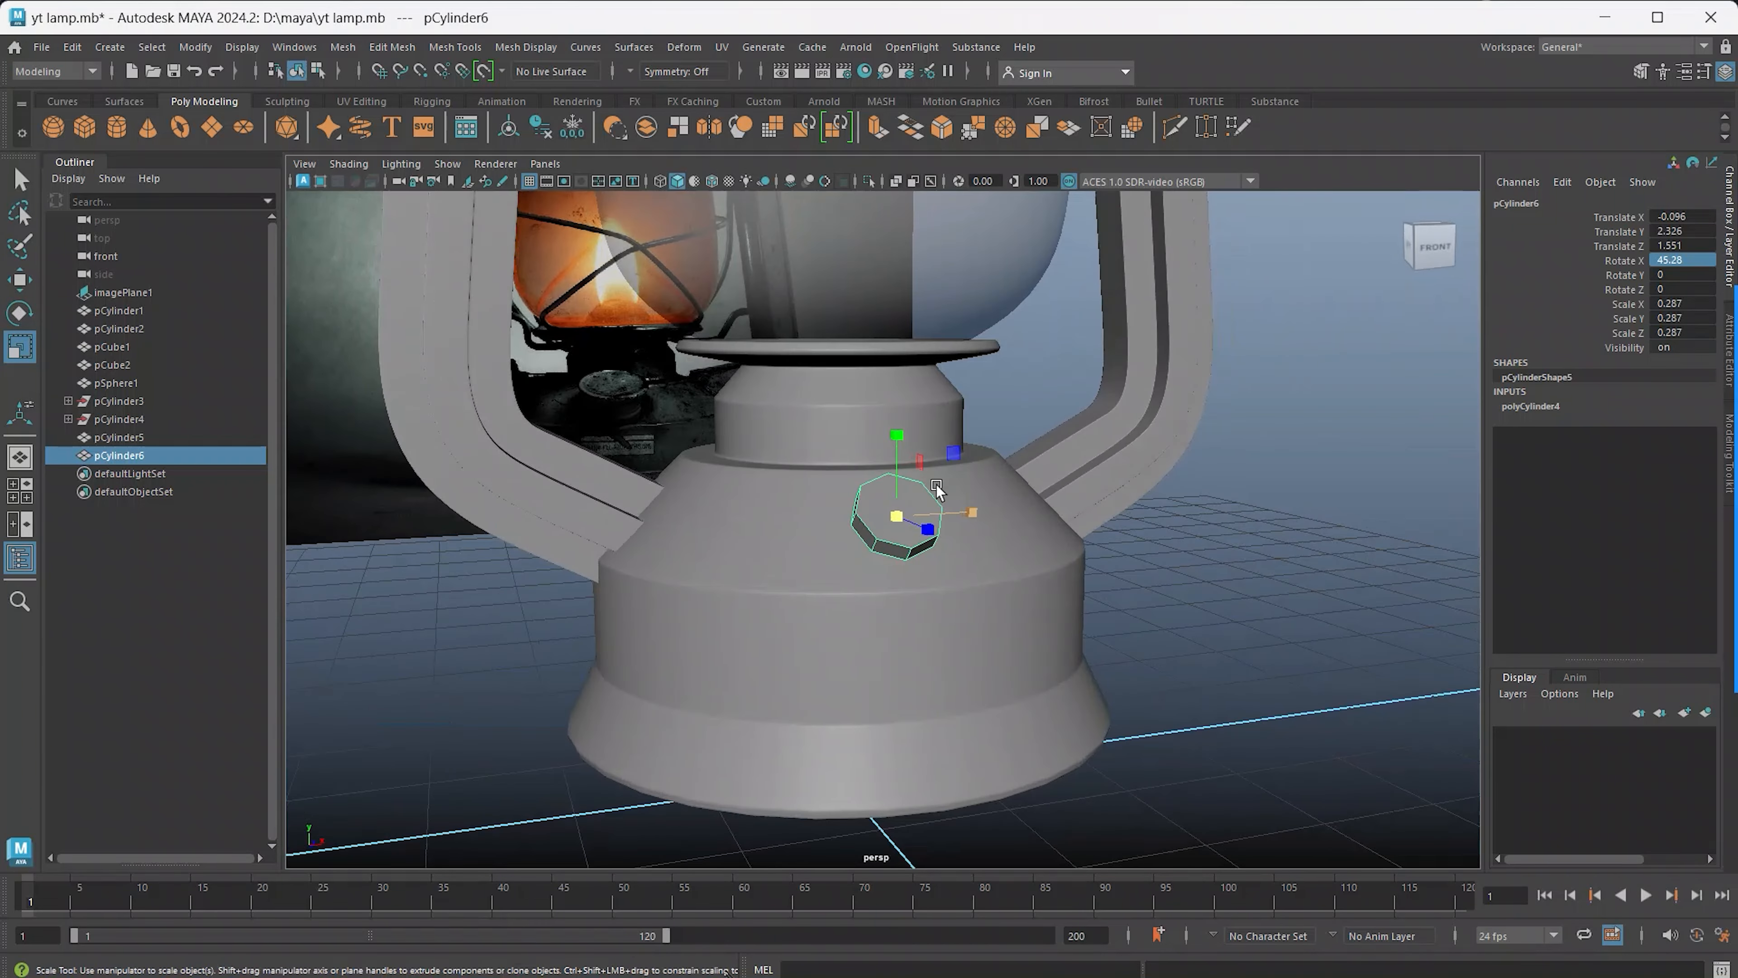
{"action": "middle_click_drag", "start_coordinate": [936, 484], "coordinate": [921, 449], "text": "alt"}
{"action": "scroll", "coordinate": [920, 449], "scroll_direction": "up", "scroll_amount": 5}
{"action": "mouse_move", "coordinate": [873, 493]}
{"action": "left_mouse_down", "text": "alt"}
{"action": "mouse_move", "coordinate": [867, 515]}
{"action": "mouse_move", "coordinate": [878, 483]}
{"action": "left_mouse_up", "text": "alt"}
{"action": "right_click_drag", "start_coordinate": [892, 458], "coordinate": [833, 452]}
{"action": "mouse_move", "coordinate": [935, 480]}
{"action": "left_mouse_down", "text": "alt"}
{"action": "mouse_move", "coordinate": [995, 470]}
{"action": "mouse_move", "coordinate": [907, 481]}
{"action": "left_mouse_up", "text": "alt"}
{"action": "right_click_drag", "start_coordinate": [936, 429], "coordinate": [994, 405], "text": "ctrl+shift"}
{"action": "left_click_drag", "start_coordinate": [994, 405], "coordinate": [1013, 452], "text": "alt"}
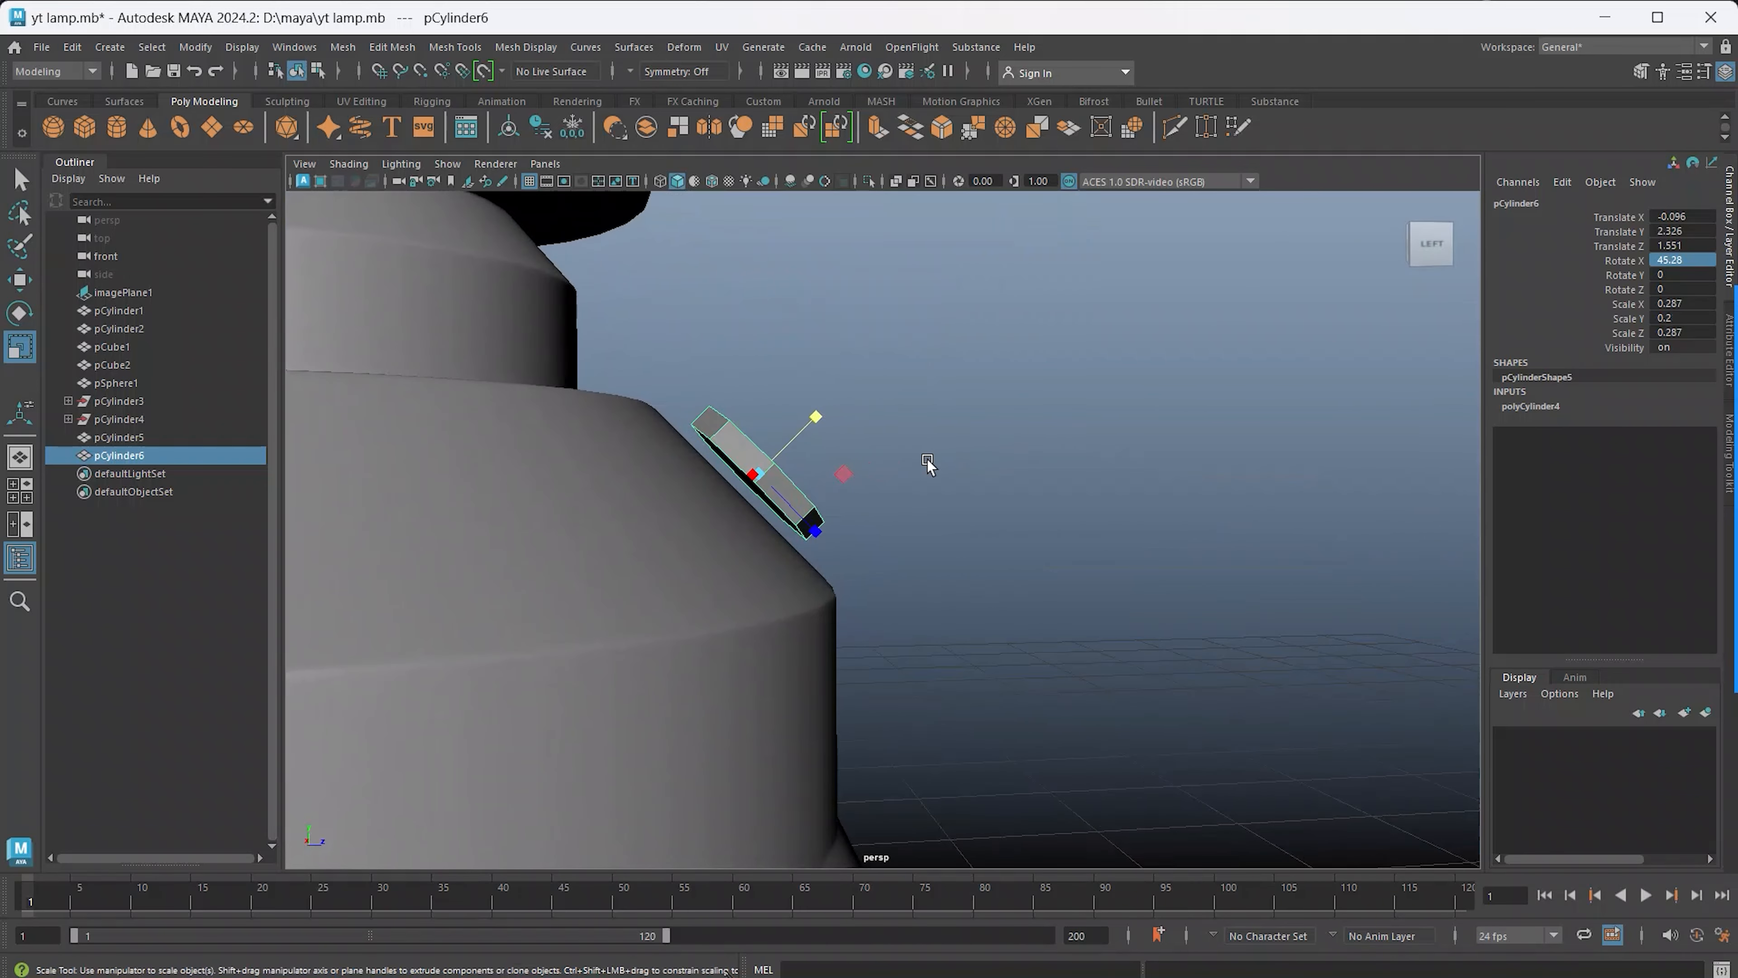
Push the disc along its own axis into the shoulder to Translate Y 2.286, Z 1.51, and check it against the reference
{"action": "key", "text": "w"}
{"action": "left_click_drag", "start_coordinate": [818, 418], "coordinate": [706, 556]}
{"action": "key", "text": "space"}
{"action": "key", "text": "space"}
{"action": "scroll", "coordinate": [803, 653], "scroll_direction": "up", "scroll_amount": 3}
{"action": "middle_click_drag", "start_coordinate": [804, 653], "coordinate": [801, 537], "text": "alt"}
{"action": "scroll", "coordinate": [1079, 556], "scroll_direction": "down", "scroll_amount": 8}
{"action": "key", "text": "space"}
{"action": "key", "text": "space"}
{"action": "left_click_drag", "start_coordinate": [1131, 460], "coordinate": [1077, 448], "text": "alt"}
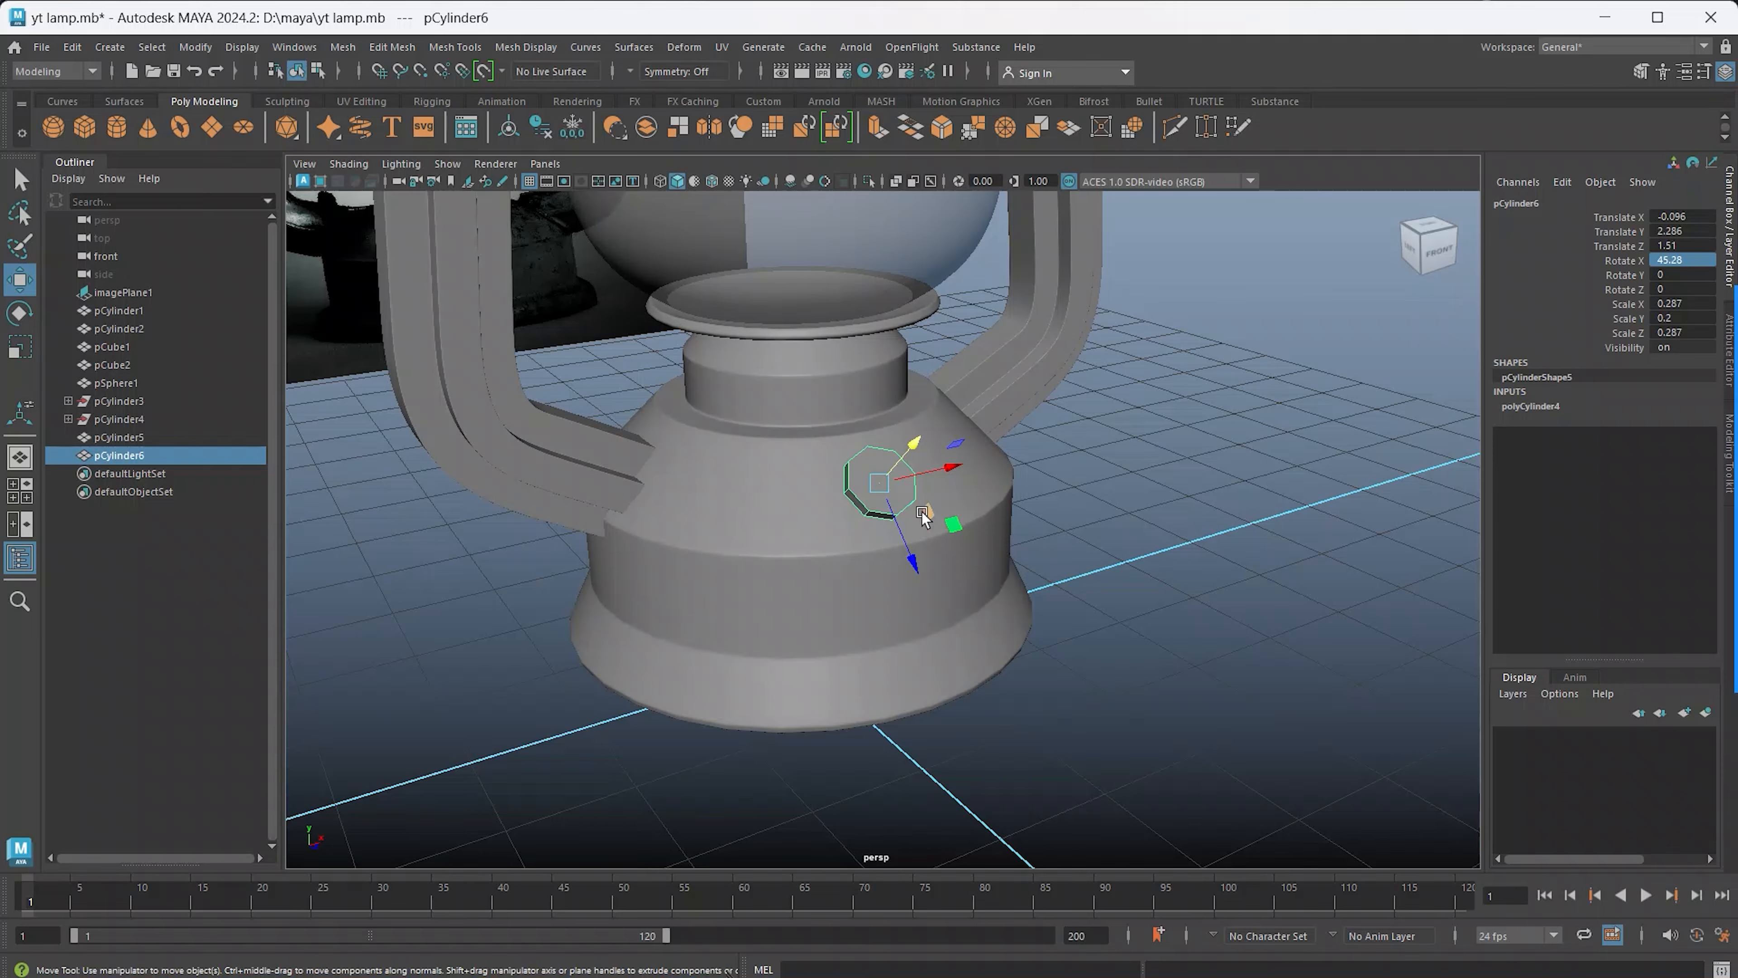
Enlarge the disc uniformly to Scale X 0.328, Y 0.228 and Z 0.328
{"action": "key", "text": "r"}
{"action": "scroll", "coordinate": [922, 522], "scroll_direction": "up", "scroll_amount": 6}
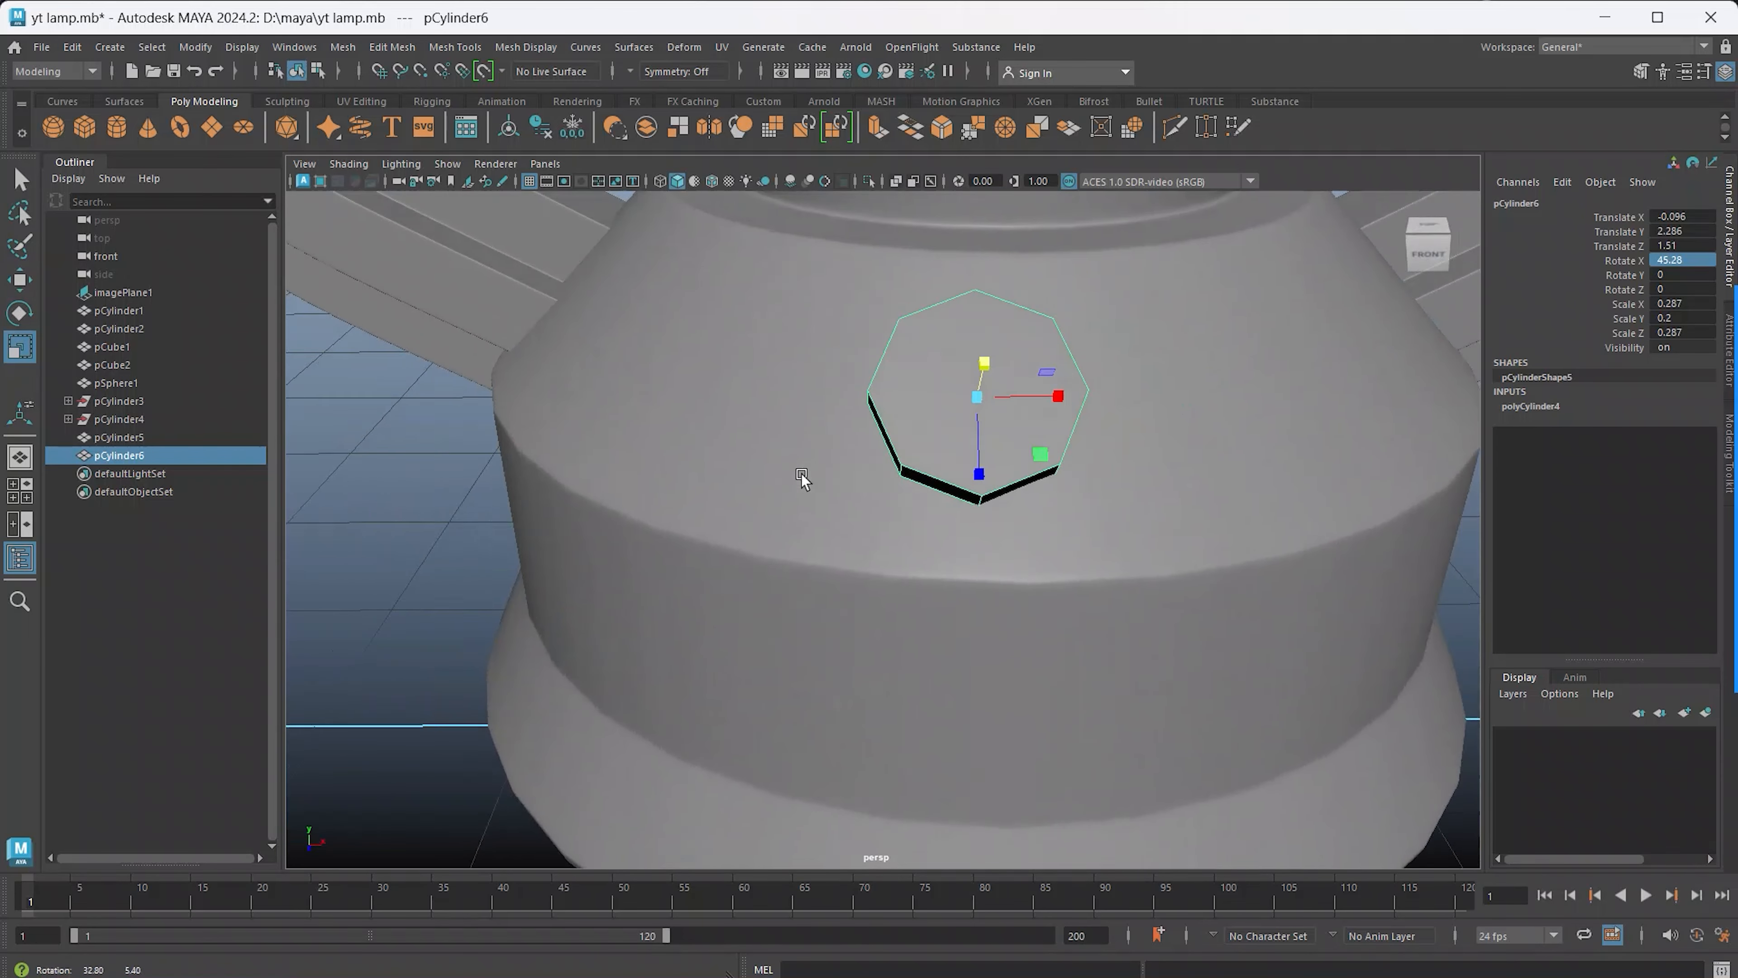
{"action": "left_click_drag", "start_coordinate": [982, 400], "coordinate": [1063, 432]}
{"action": "scroll", "coordinate": [994, 441], "scroll_direction": "down", "scroll_amount": 3}
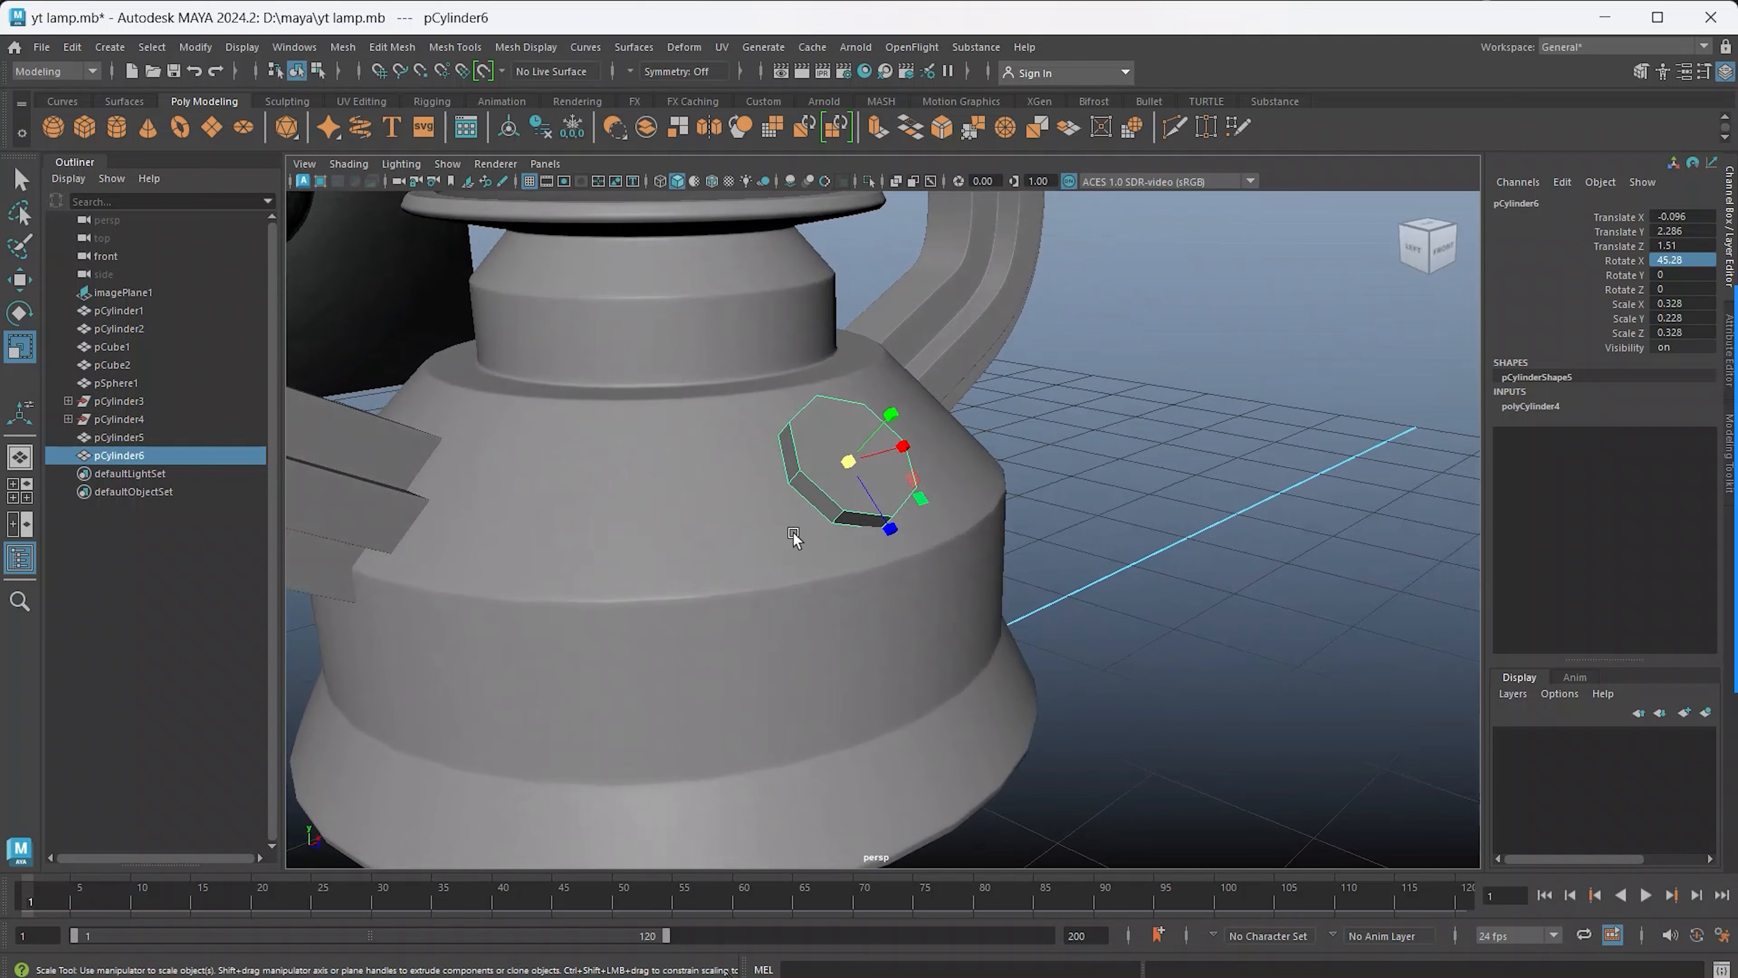
Compare the disc's size and placement with the filler cap in the reference image, using the front and perspective views
{"action": "key", "text": "space"}
{"action": "key", "text": "space"}
{"action": "scroll", "coordinate": [786, 615], "scroll_direction": "up", "scroll_amount": 4}
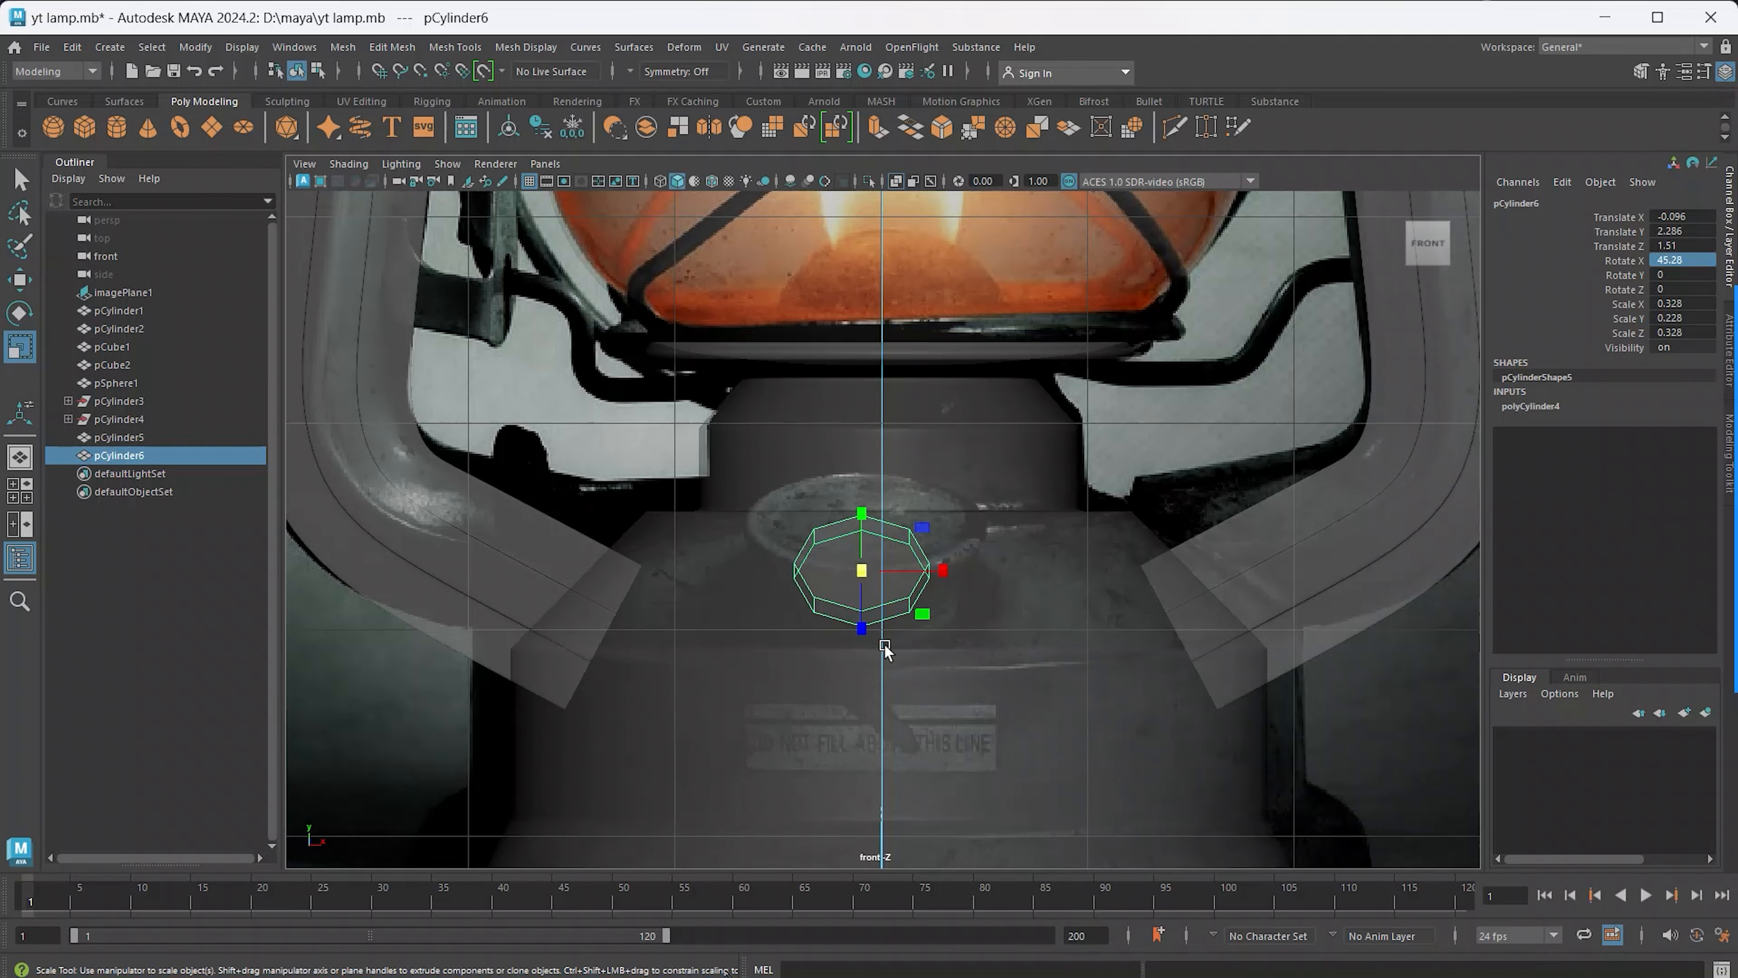
{"action": "key", "text": "space"}
{"action": "key", "text": "space"}
{"action": "key", "text": "space"}
{"action": "key", "text": "space"}
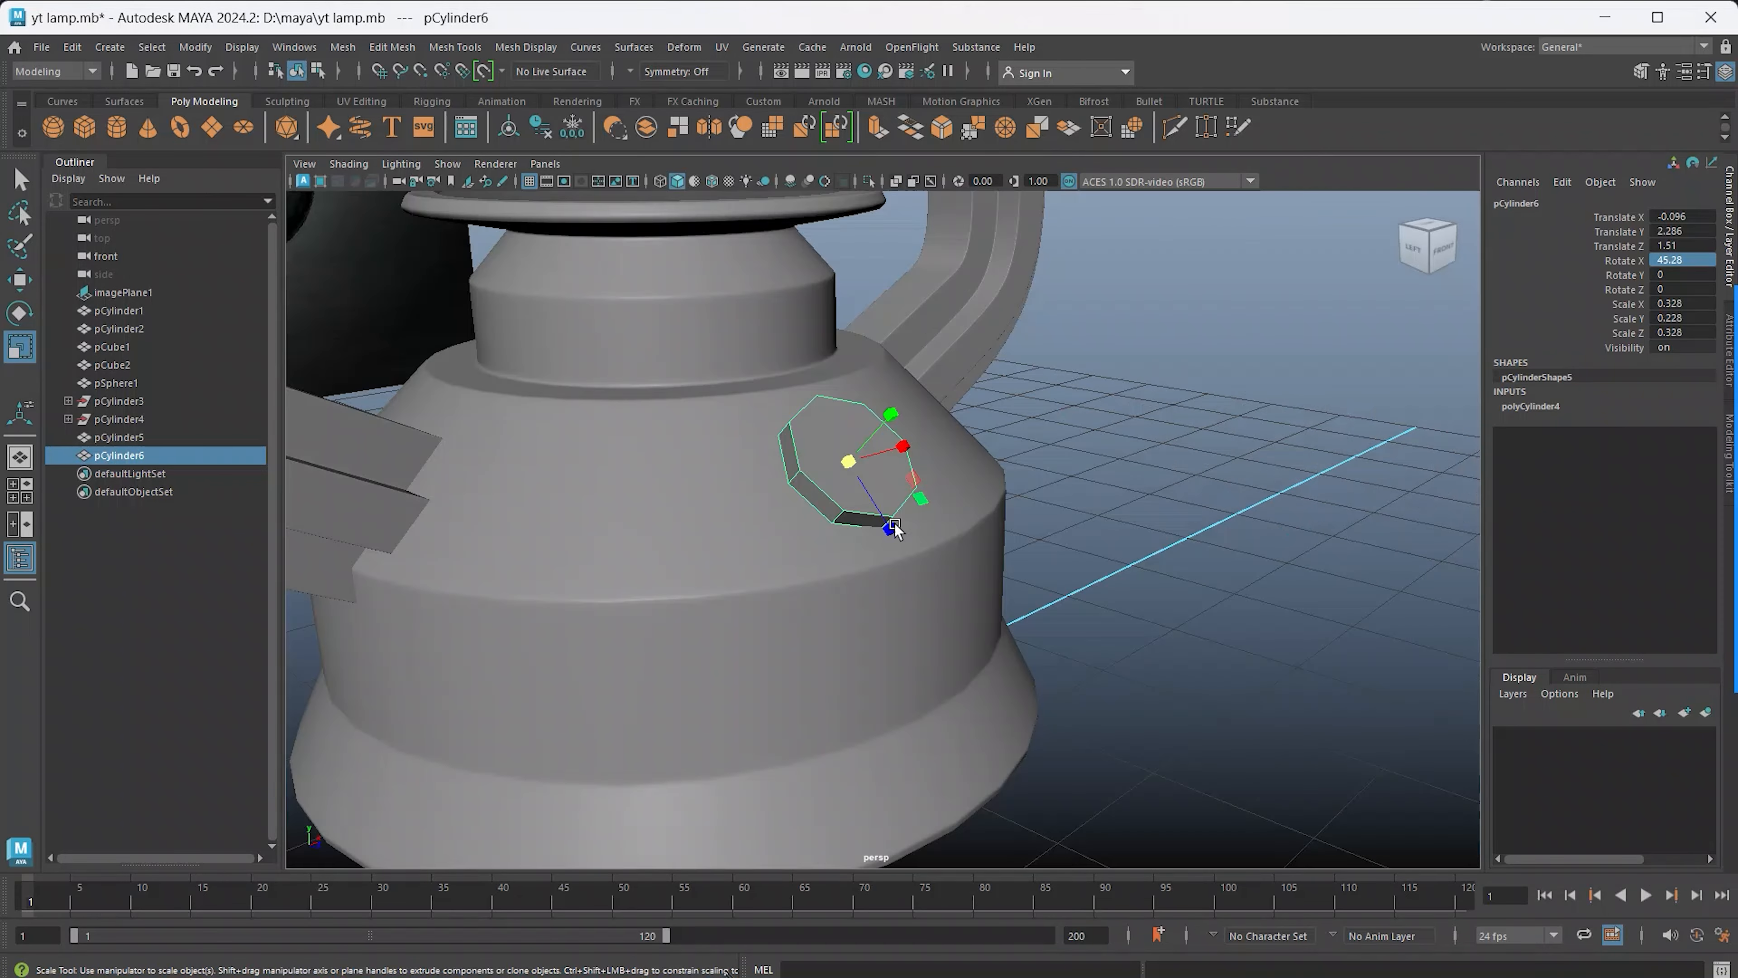
{"action": "key", "text": "space"}
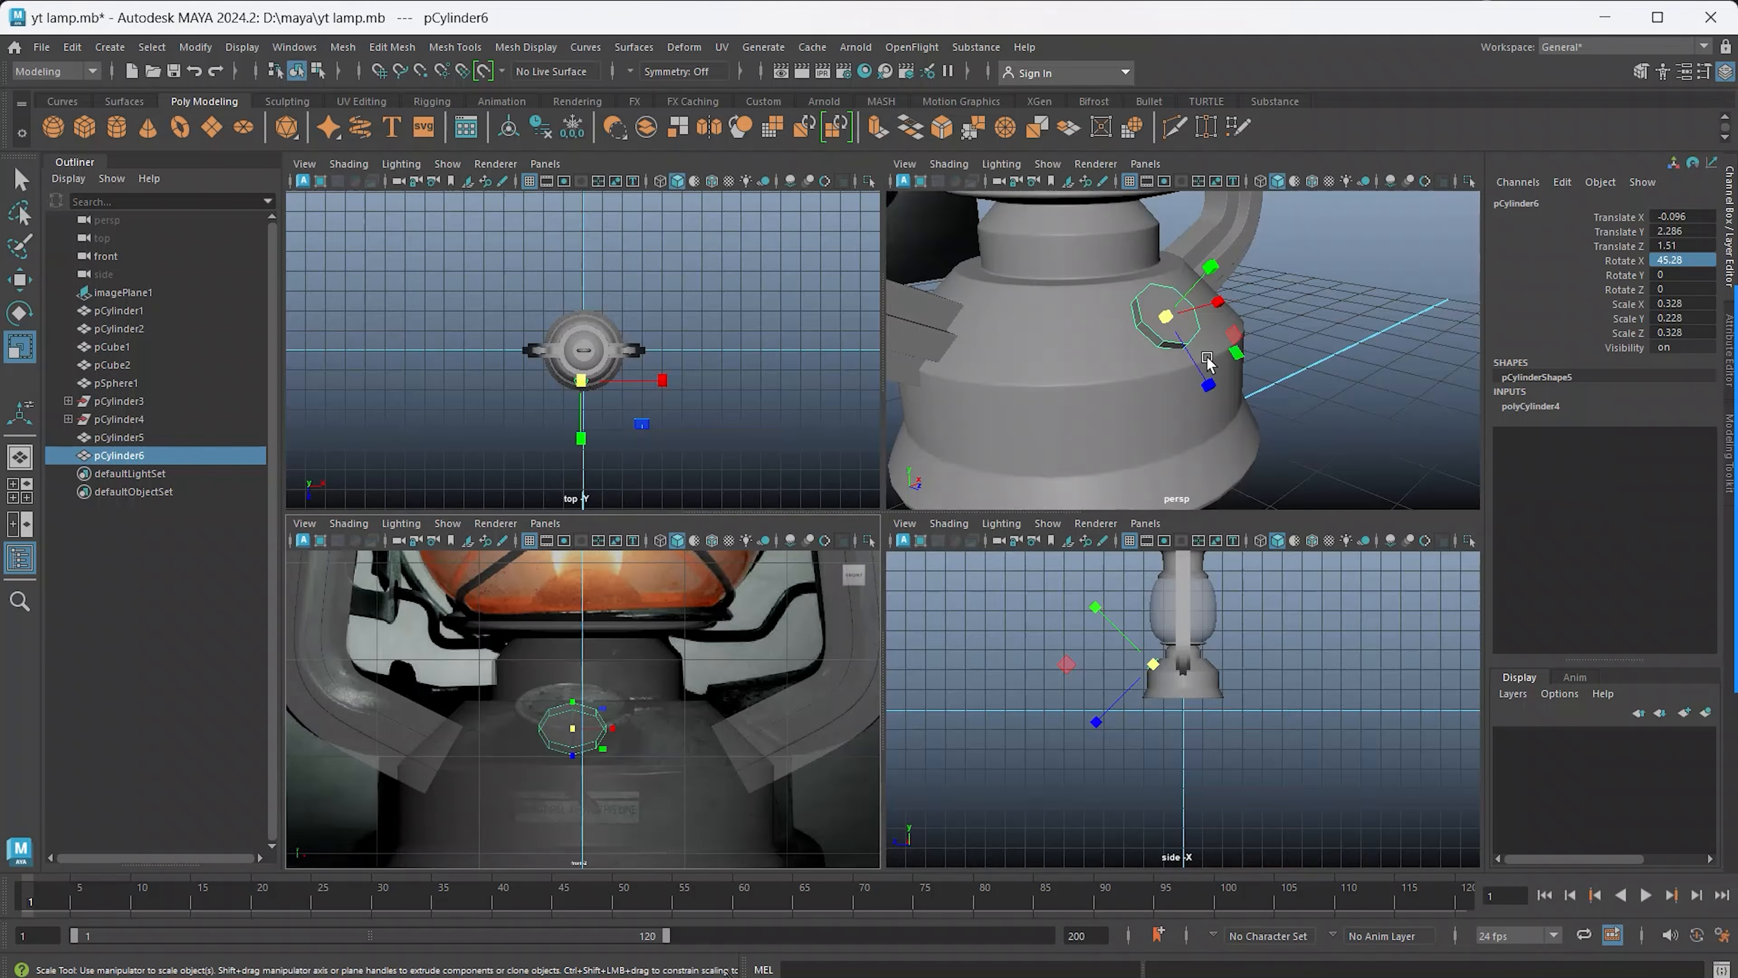
{"action": "key", "text": "space"}
Extrude the disc's outer end face with an Offset of 0.04 and check the inset against the reference image
{"action": "scroll", "coordinate": [796, 528], "scroll_direction": "up", "scroll_amount": 4}
{"action": "left_click_drag", "start_coordinate": [795, 528], "coordinate": [795, 397], "text": "alt"}
{"action": "key", "text": "w"}
{"action": "right_click_drag", "start_coordinate": [746, 399], "coordinate": [739, 456]}
{"action": "left_click", "coordinate": [753, 417]}
{"action": "key", "text": "ctrl+e"}
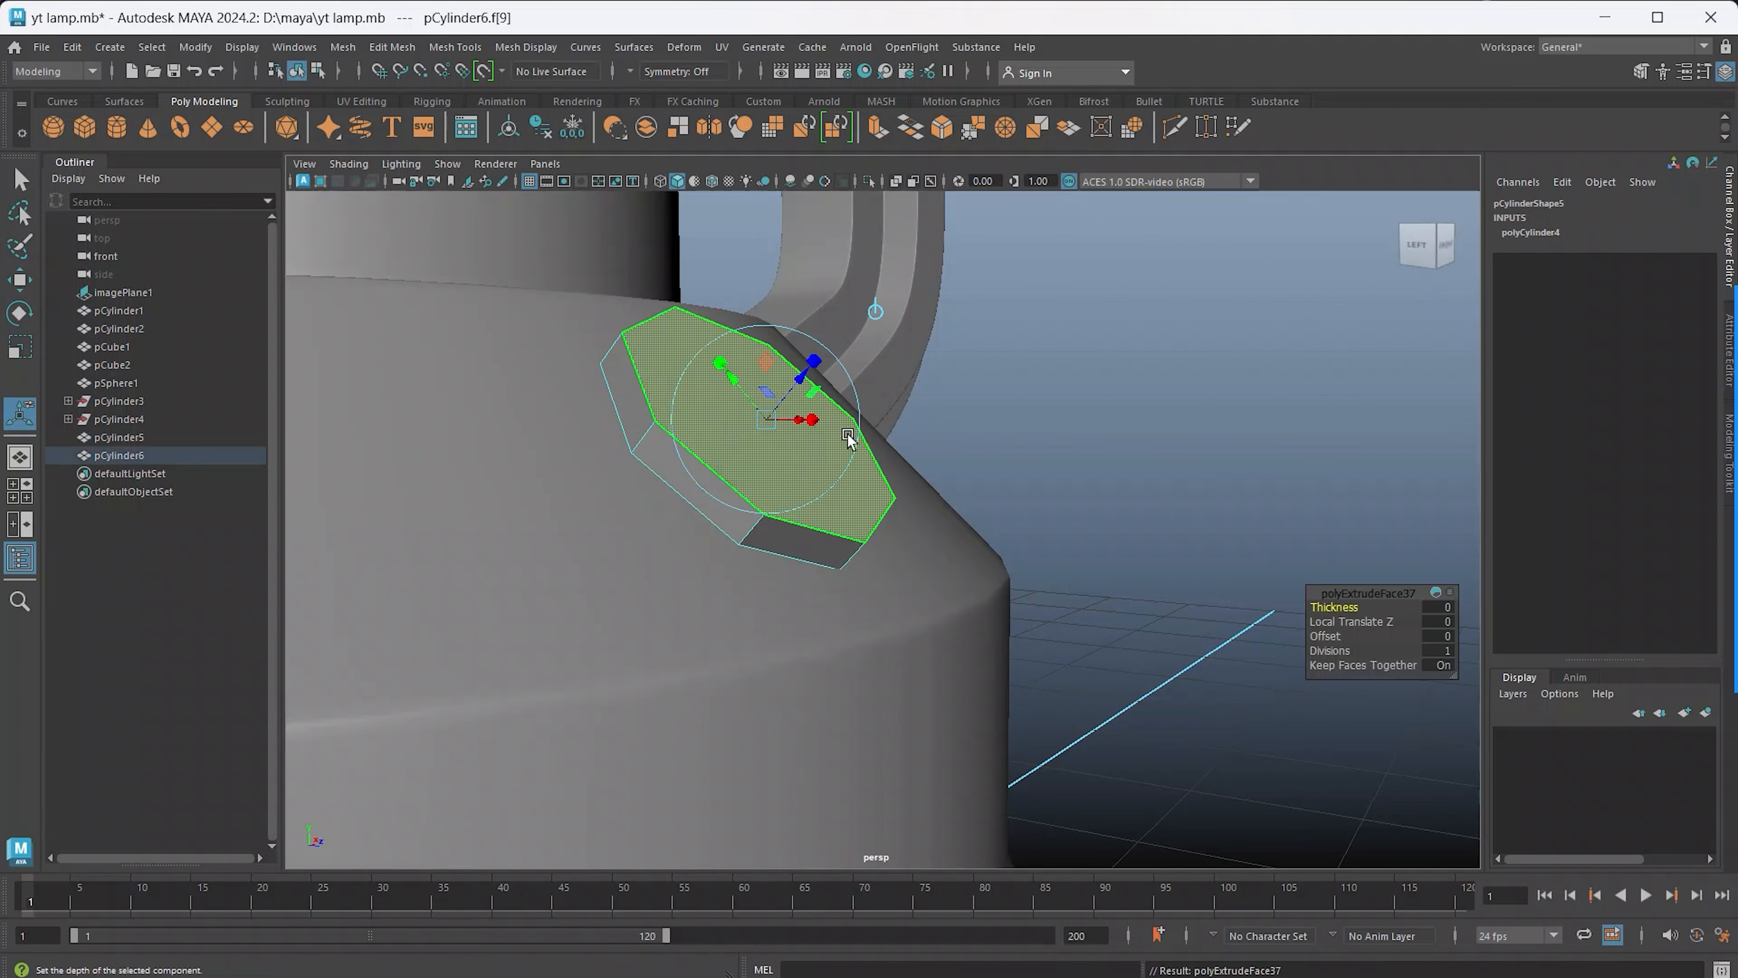
{"action": "left_click_drag", "start_coordinate": [1320, 636], "coordinate": [1329, 635]}
{"action": "key", "text": "space"}
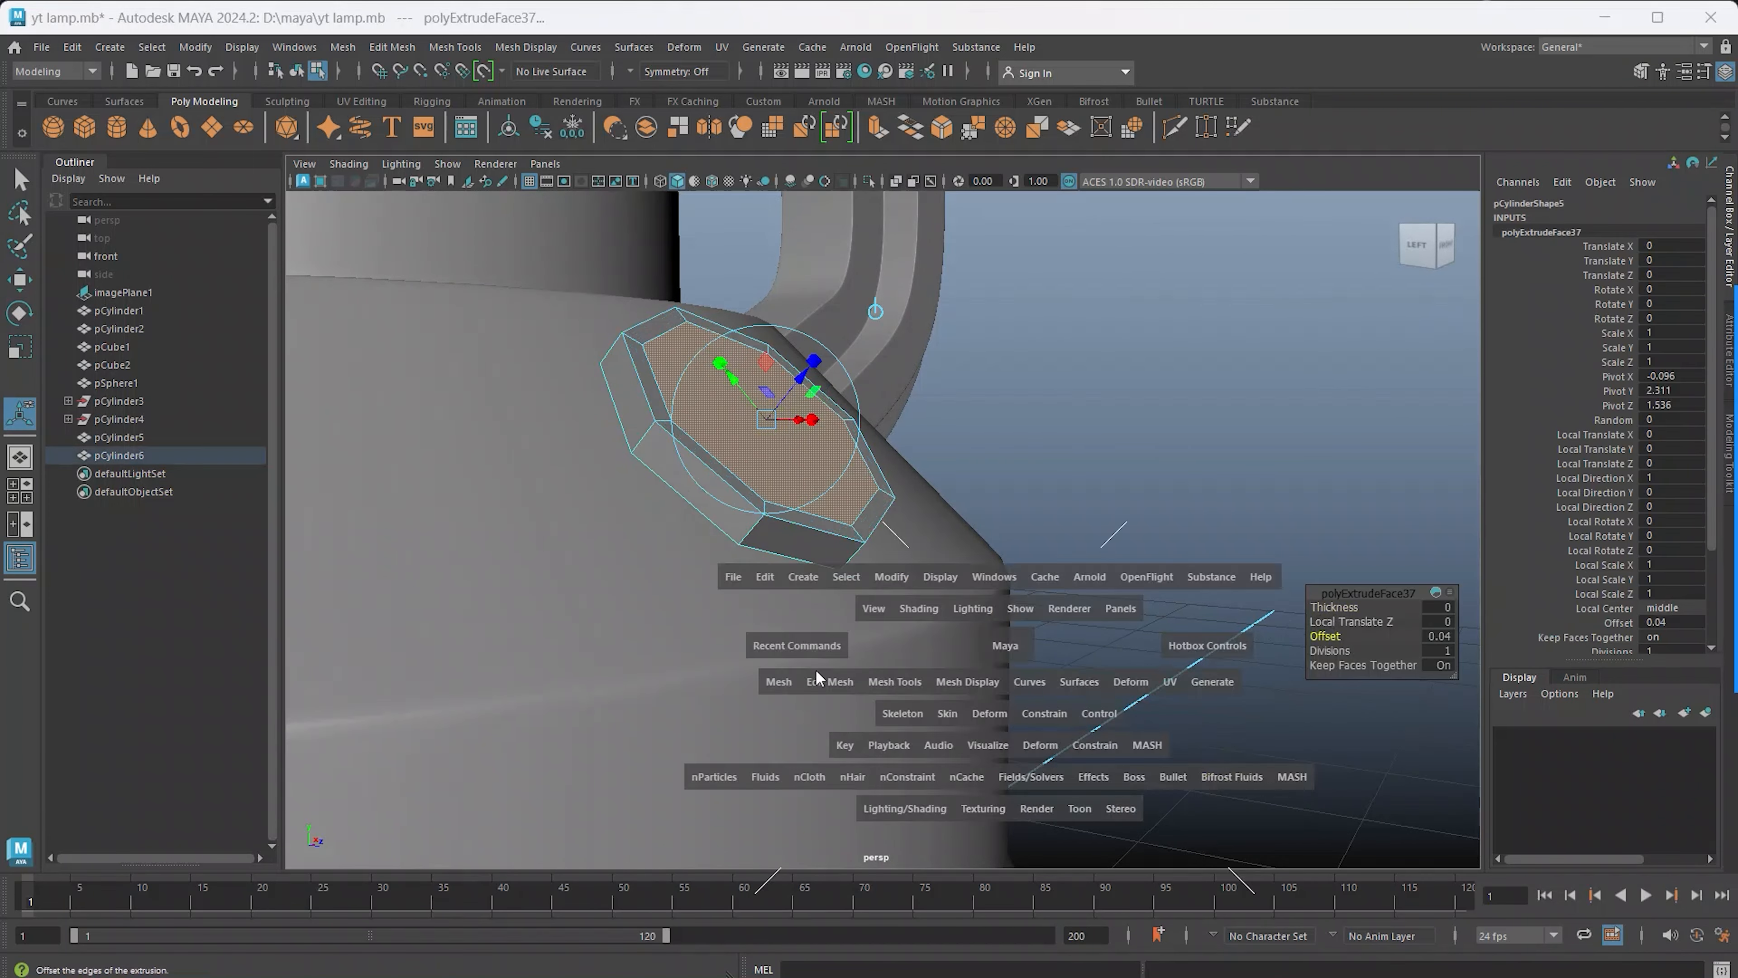
{"action": "left_click_drag", "start_coordinate": [985, 692], "coordinate": [979, 746]}
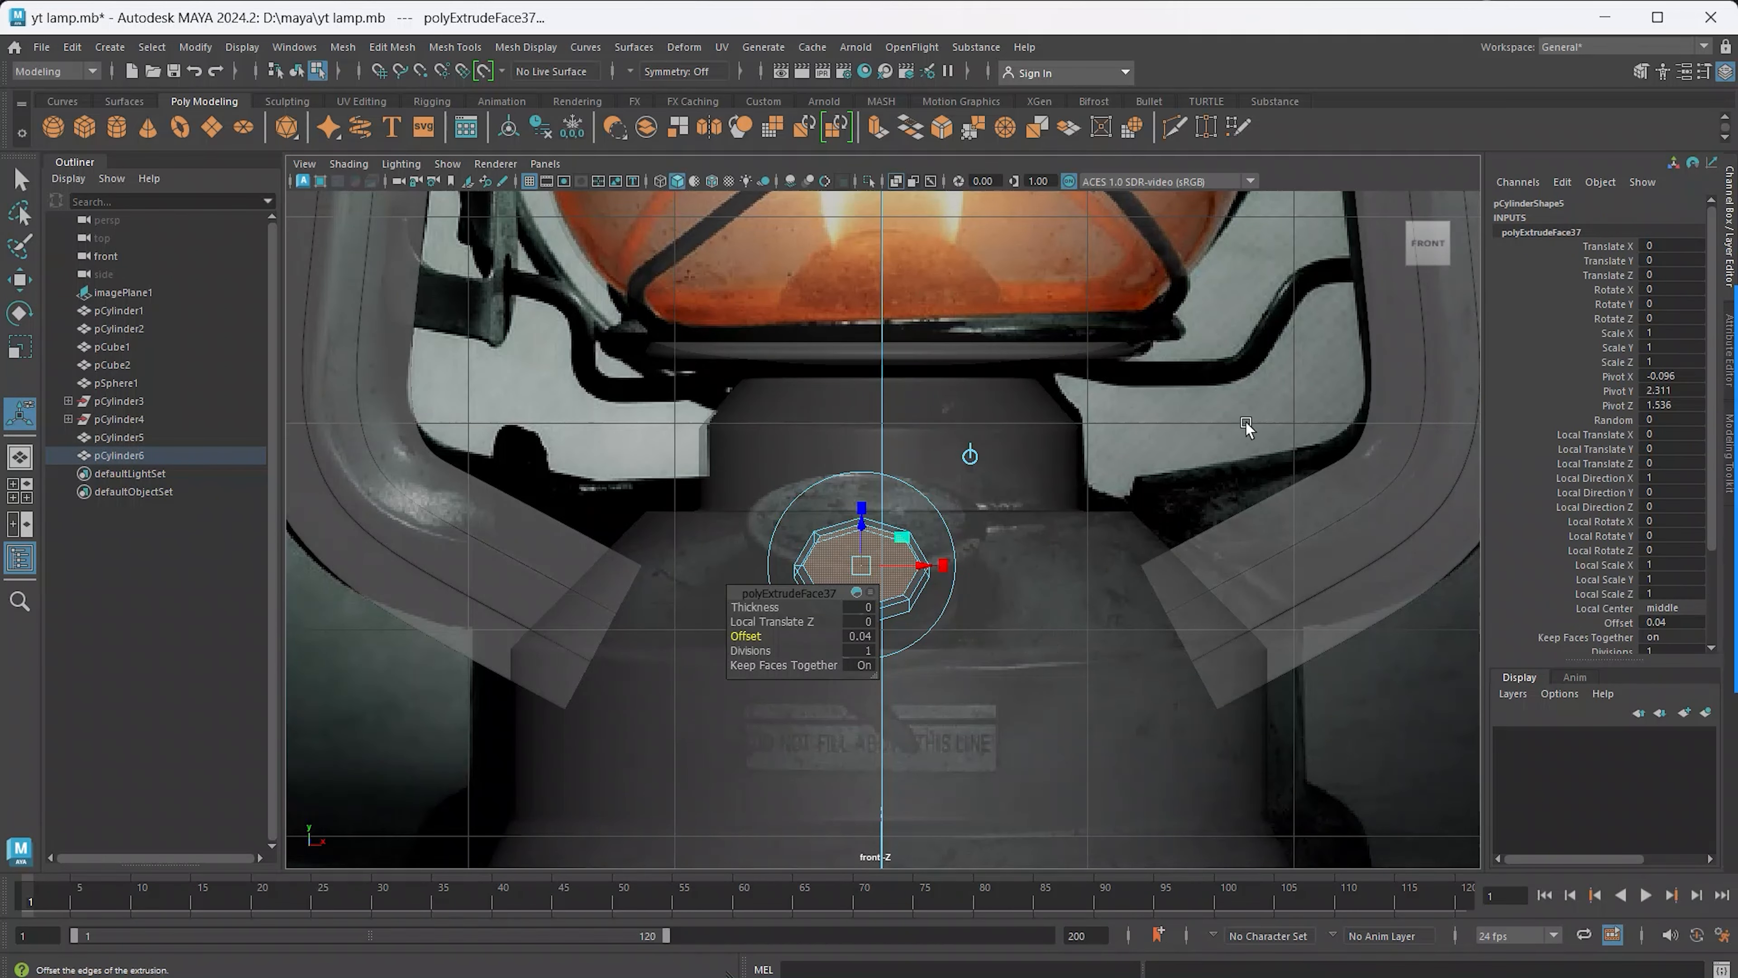
{"action": "key", "text": "space"}
{"action": "key", "text": "space"}
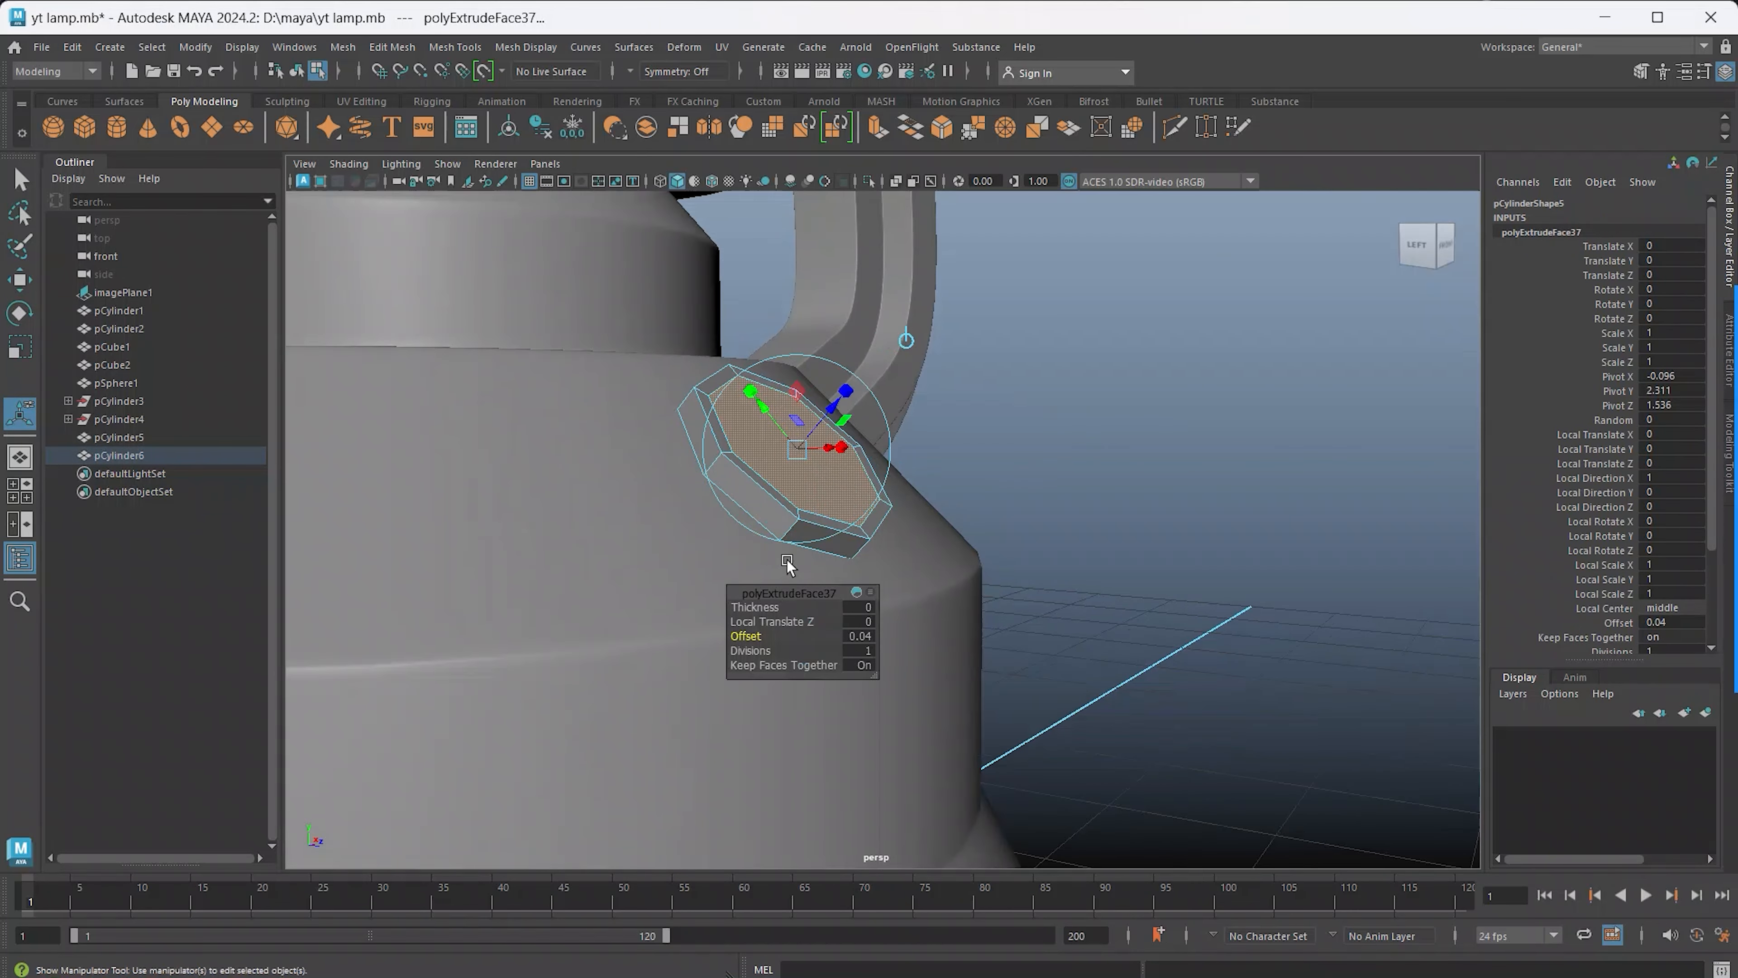
Extrude the inset face outward to Local Translate Z 0.17 and compare the raised neck with the reference
{"action": "key", "text": "ctrl+e"}
{"action": "left_click_drag", "start_coordinate": [821, 426], "coordinate": [817, 522]}
{"action": "middle_click_drag", "start_coordinate": [817, 522], "coordinate": [822, 547]}
{"action": "left_click_drag", "start_coordinate": [821, 548], "coordinate": [1033, 469], "text": "alt"}
{"action": "left_click_drag", "start_coordinate": [888, 419], "coordinate": [897, 410]}
{"action": "key", "text": "space"}
{"action": "left_click_drag", "start_coordinate": [715, 610], "coordinate": [626, 754]}
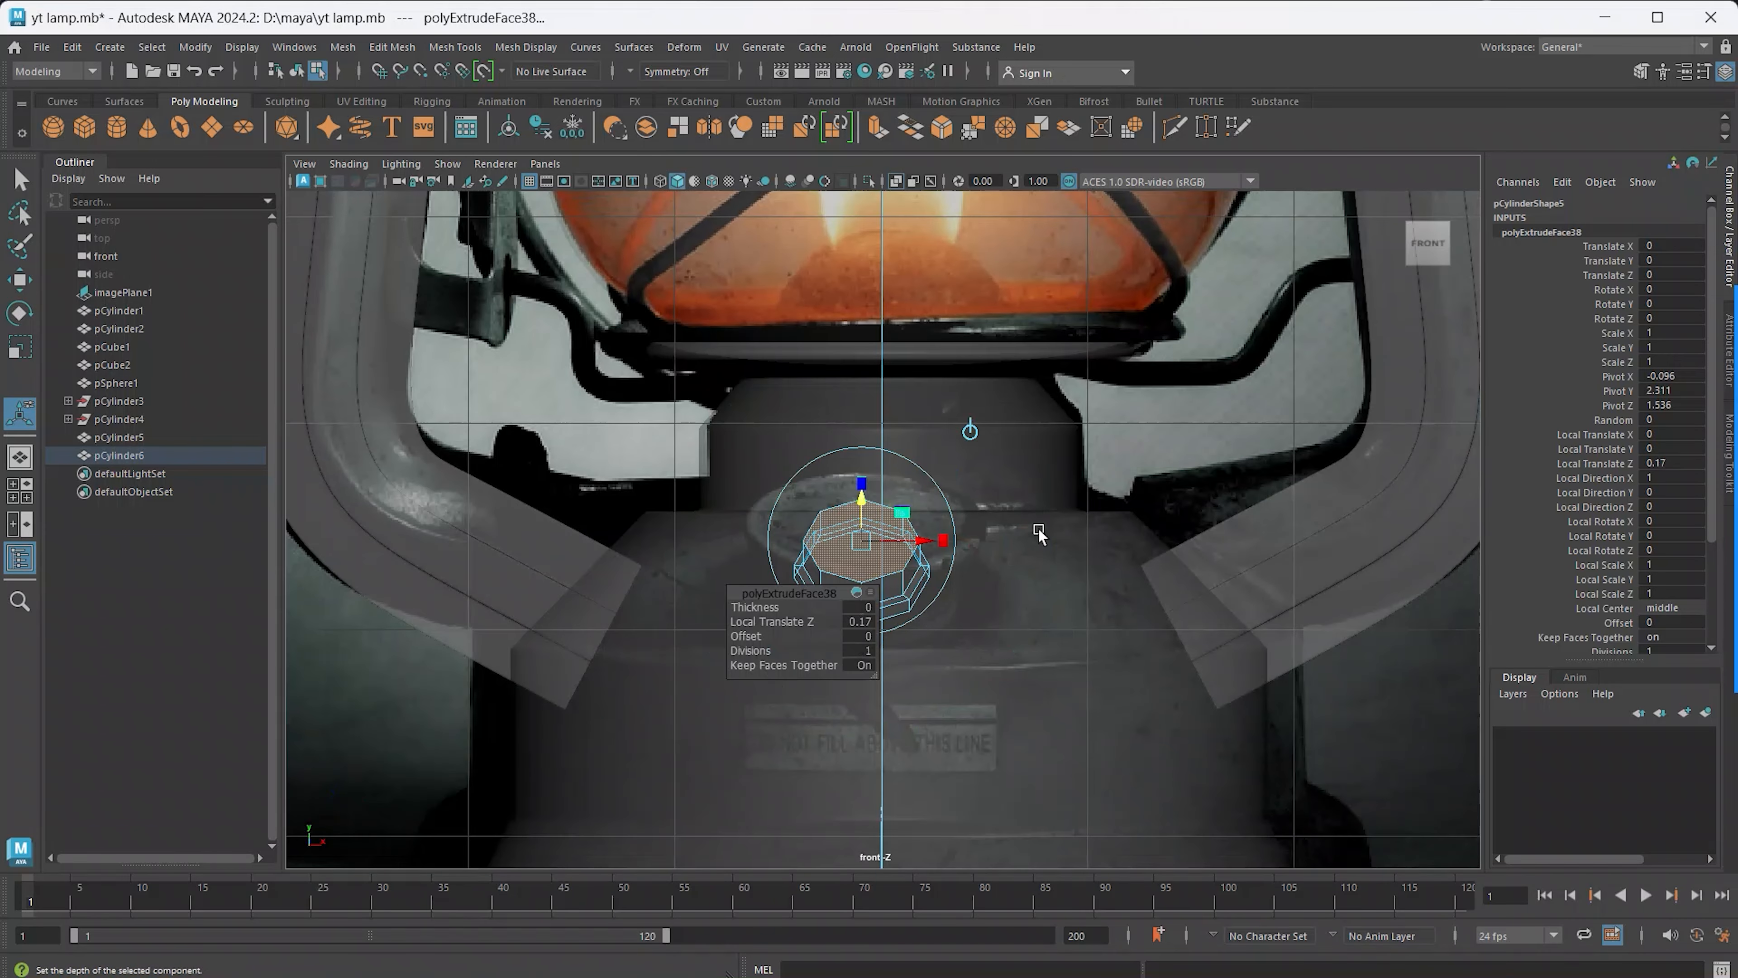
{"action": "key", "text": "space"}
{"action": "key", "text": "space"}
{"action": "left_click_drag", "start_coordinate": [849, 490], "coordinate": [770, 500], "text": "alt"}
{"action": "right_click_drag", "start_coordinate": [866, 470], "coordinate": [866, 513], "text": "alt"}
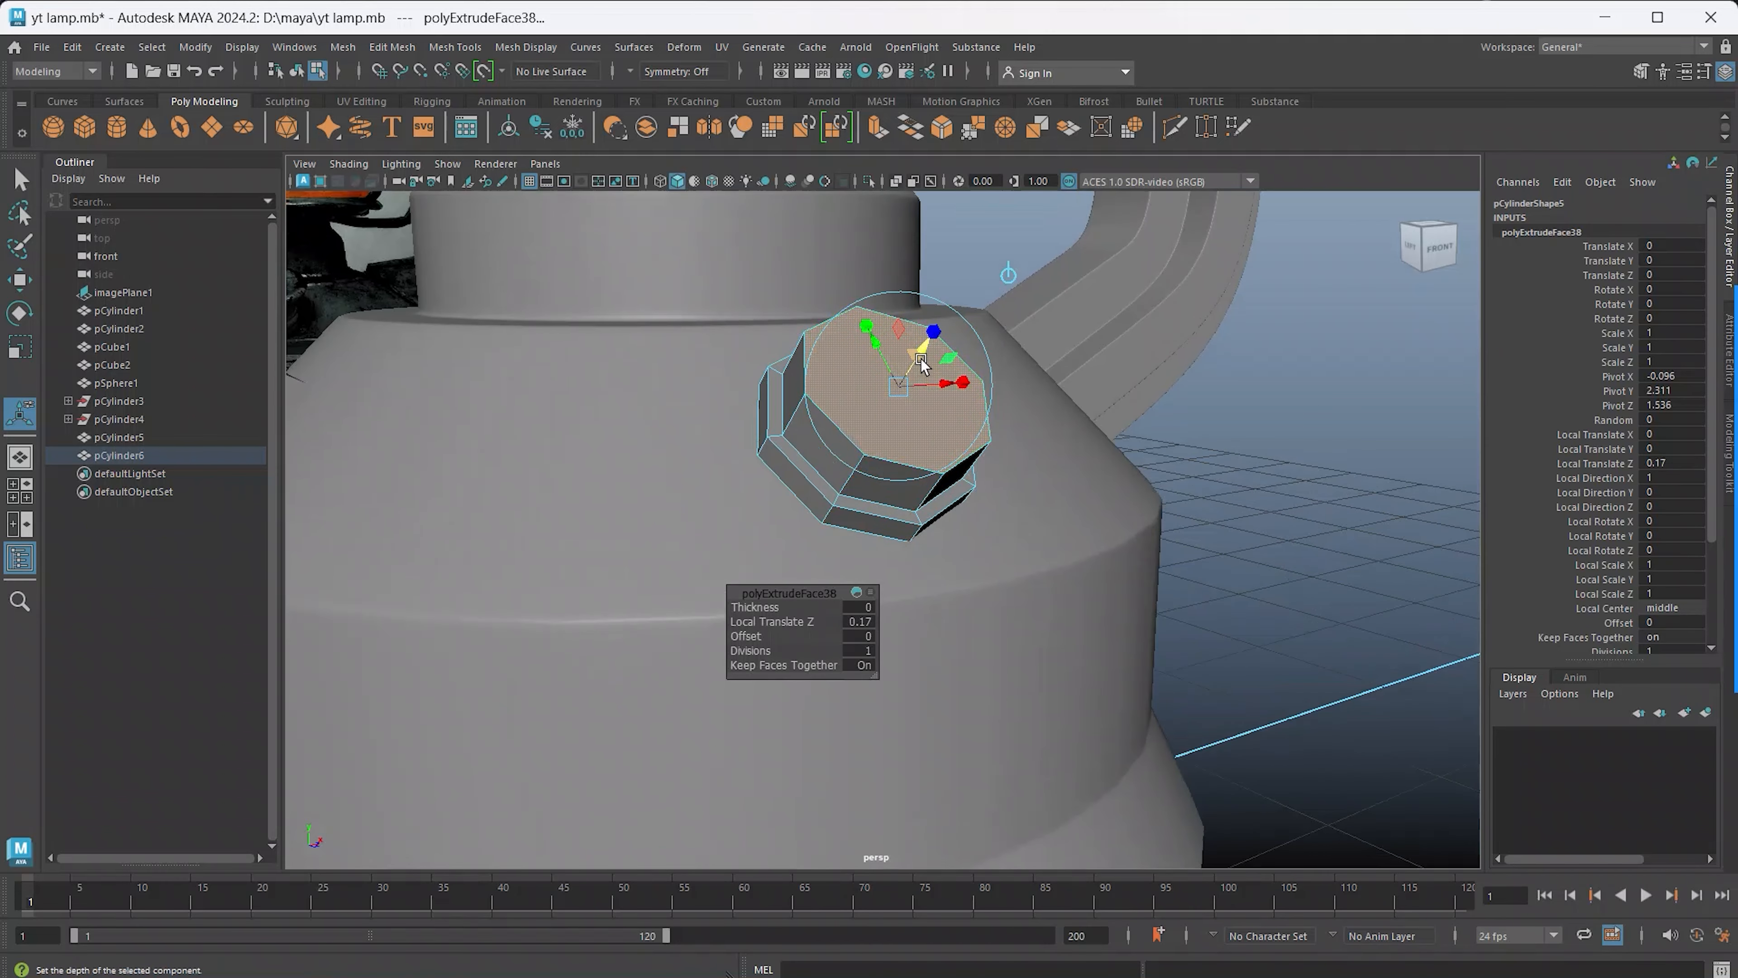
Extrude the neck's end face again by a Local Translate Z of about 0.046
{"action": "key", "text": "ctrl+e"}
{"action": "left_click_drag", "start_coordinate": [921, 358], "coordinate": [935, 347]}
{"action": "key", "text": "ctrl+z"}
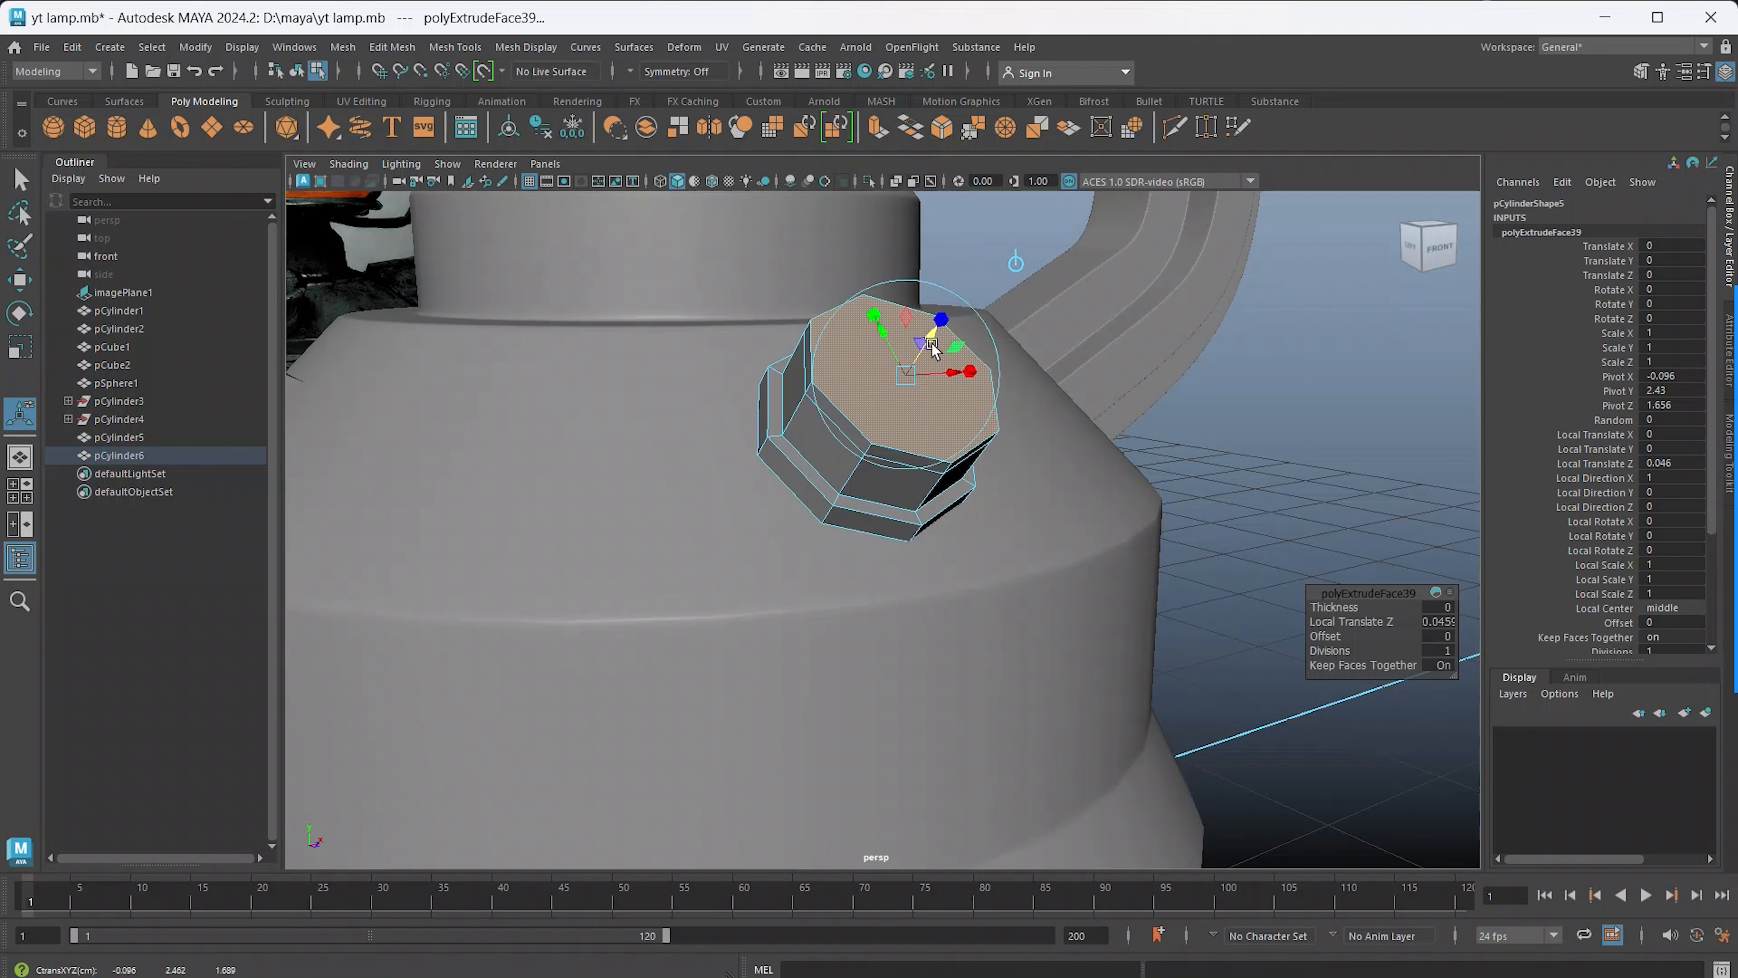
Extrude the narrow ring of side faces around the neck's end with Thickness 0.07 and check the rim against the reference
{"action": "right_click", "coordinate": [859, 429]}
{"action": "right_click_drag", "start_coordinate": [869, 483], "coordinate": [863, 479]}
{"action": "left_click", "coordinate": [854, 436]}
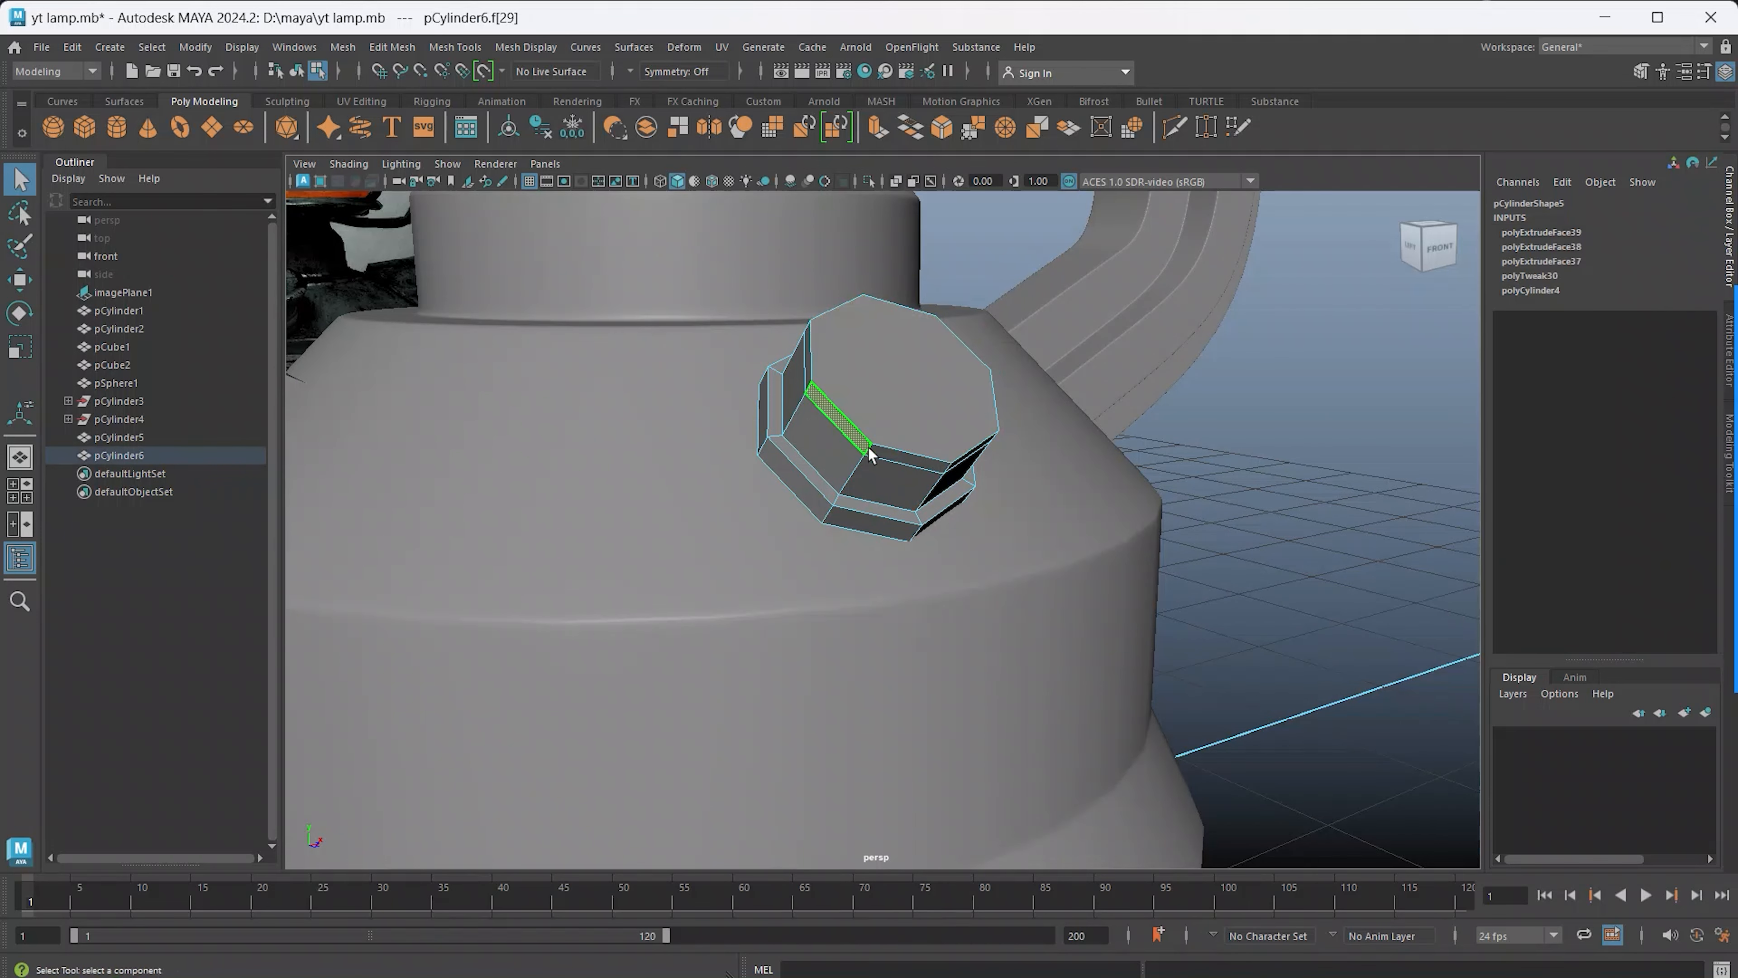
{"action": "left_click", "coordinate": [895, 457], "text": "shift"}
{"action": "key", "text": "ctrl+e"}
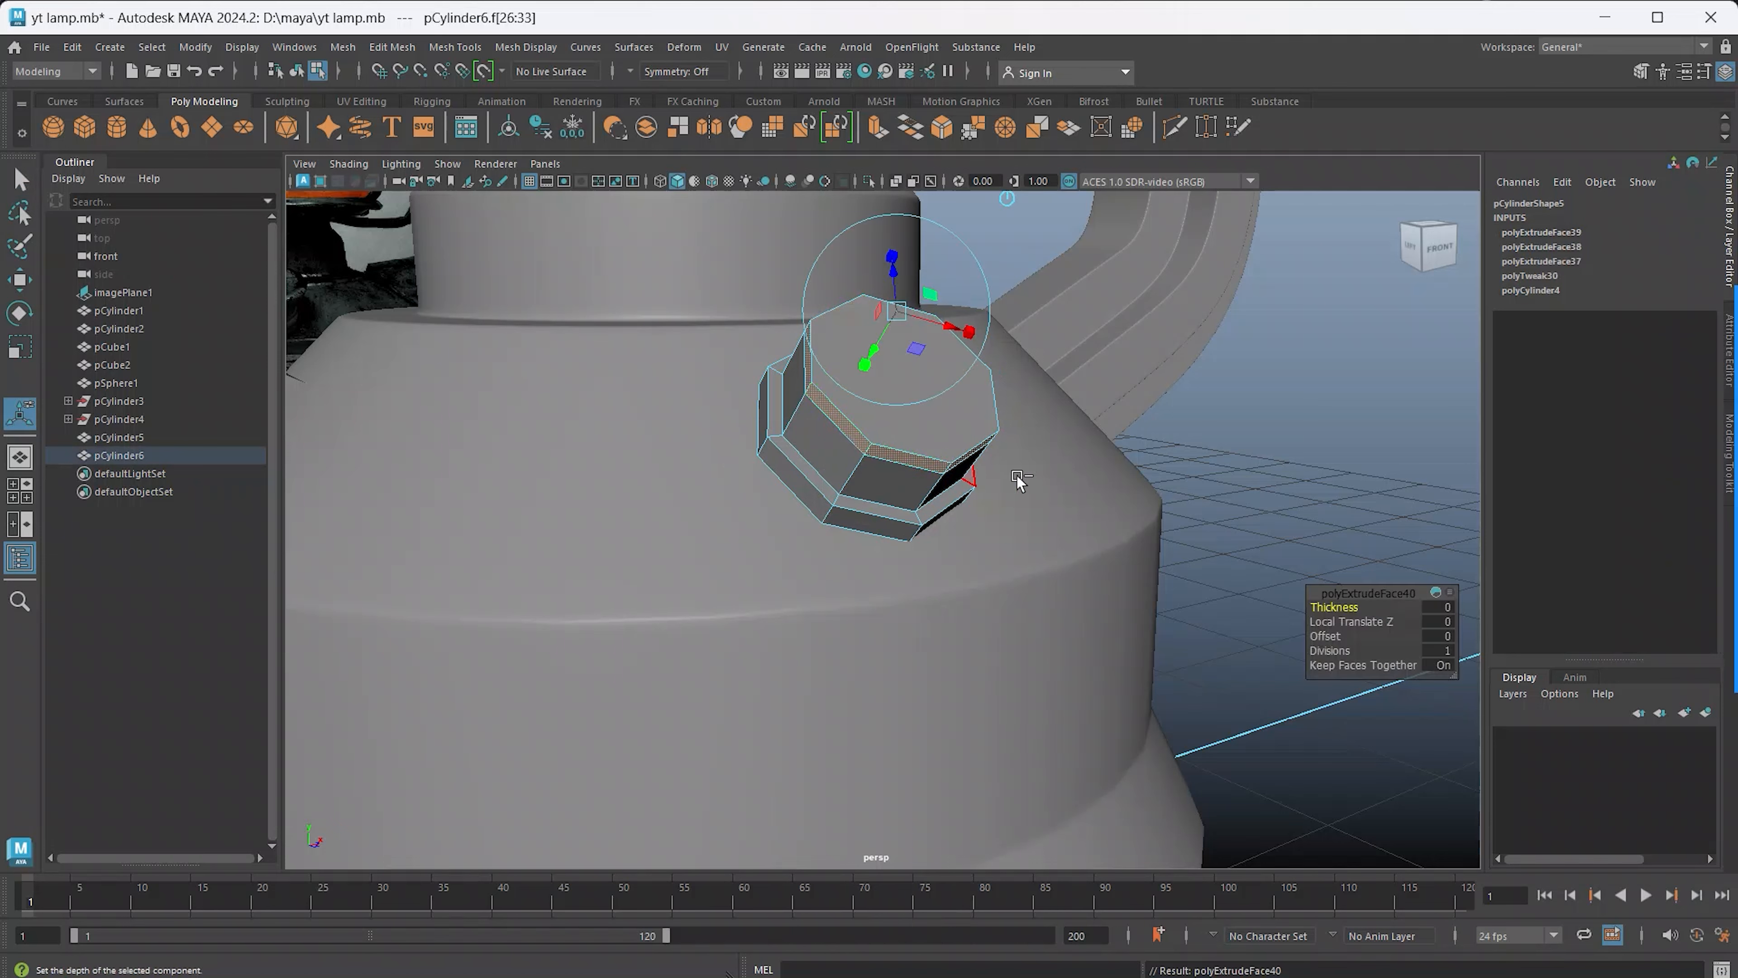
{"action": "left_click_drag", "start_coordinate": [1337, 606], "coordinate": [1343, 610]}
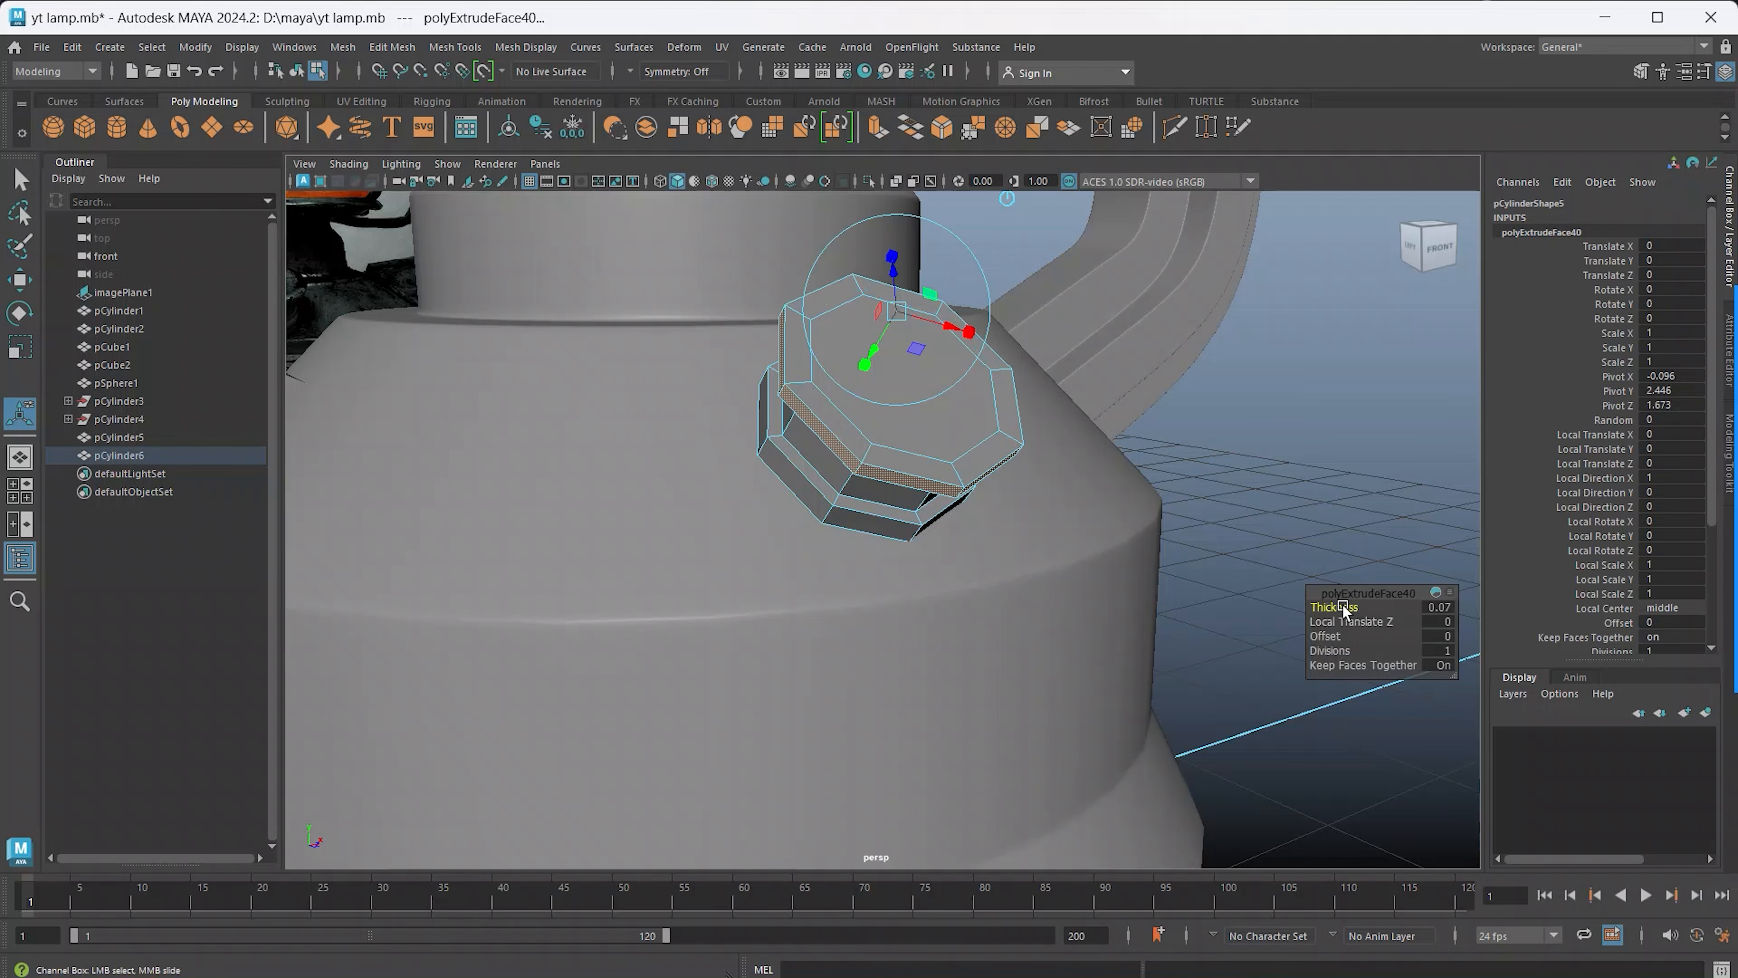
{"action": "mouse_move", "coordinate": [990, 584]}
{"action": "left_mouse_down", "text": "alt"}
{"action": "mouse_move", "coordinate": [959, 594]}
{"action": "mouse_move", "coordinate": [1137, 593]}
{"action": "mouse_move", "coordinate": [965, 603]}
{"action": "left_mouse_up", "text": "alt"}
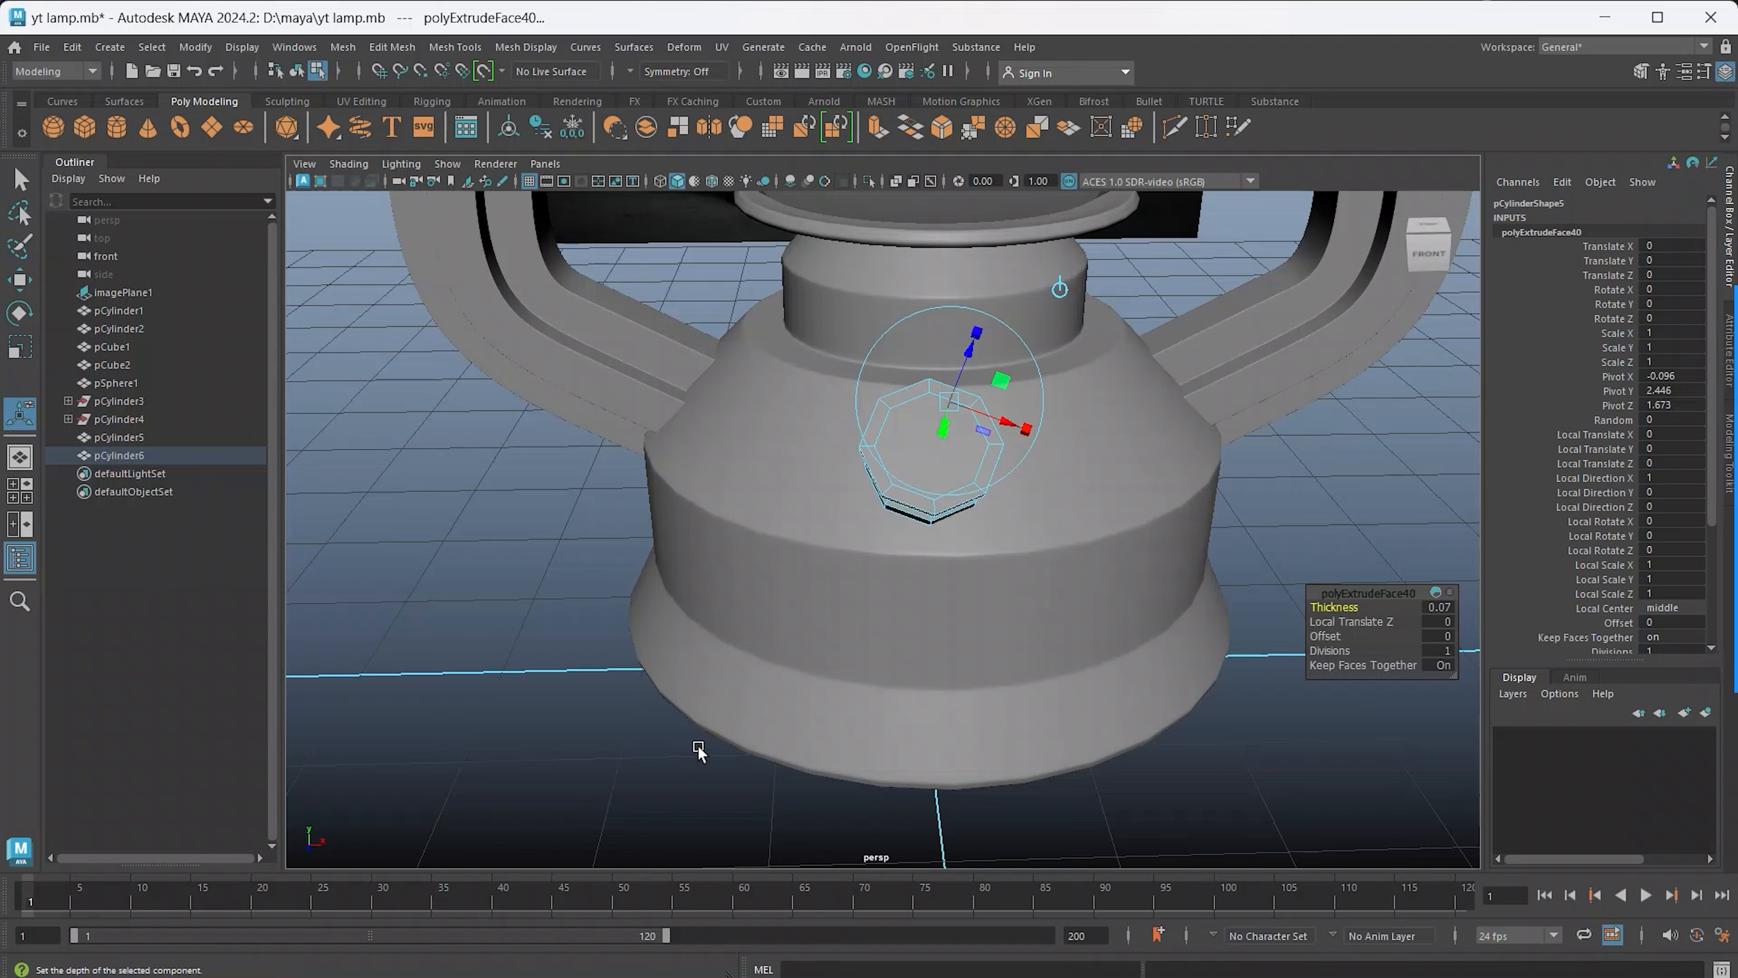
{"action": "key", "text": "space"}
{"action": "key", "text": "space"}
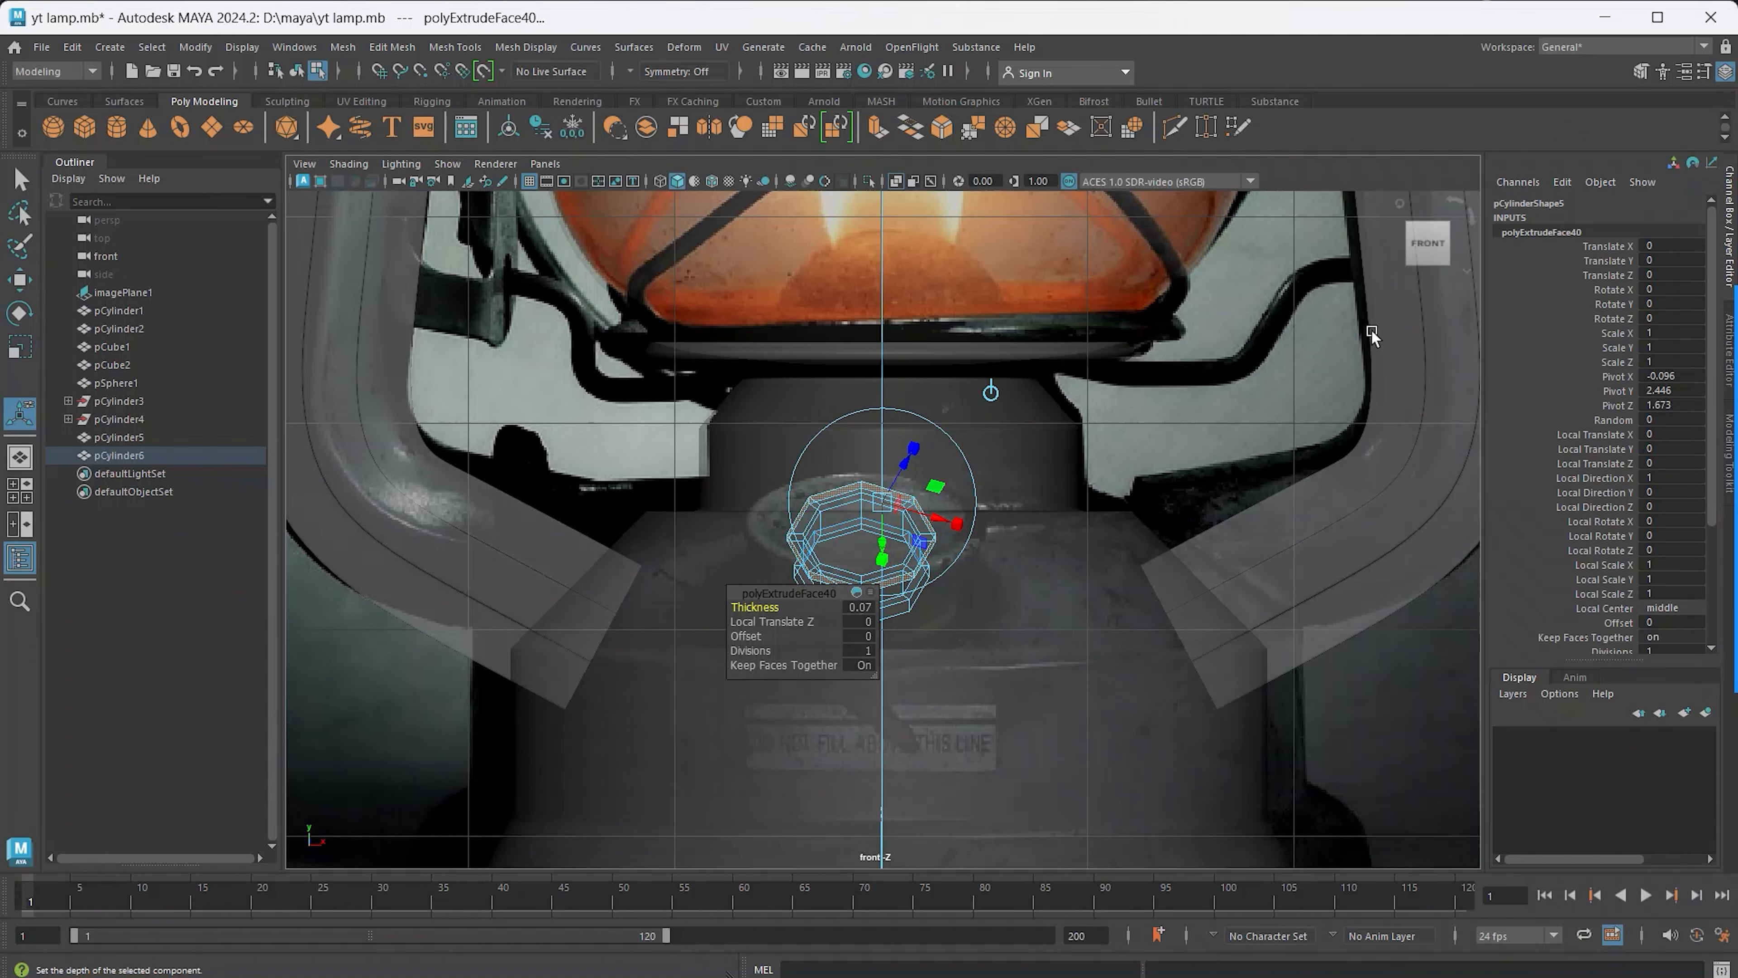
{"action": "key", "text": "space"}
{"action": "key", "text": "space"}
Extrude the filler cap's outer end face and move it slightly inward to form a shallow recess inside the rim
{"action": "scroll", "coordinate": [1022, 496], "scroll_direction": "up", "scroll_amount": 5}
{"action": "left_click_drag", "start_coordinate": [919, 481], "coordinate": [955, 477], "text": "alt"}
{"action": "scroll", "coordinate": [955, 477], "scroll_direction": "up", "scroll_amount": 2}
{"action": "middle_click_drag", "start_coordinate": [928, 435], "coordinate": [950, 479], "text": "alt"}
{"action": "left_click", "coordinate": [940, 451]}
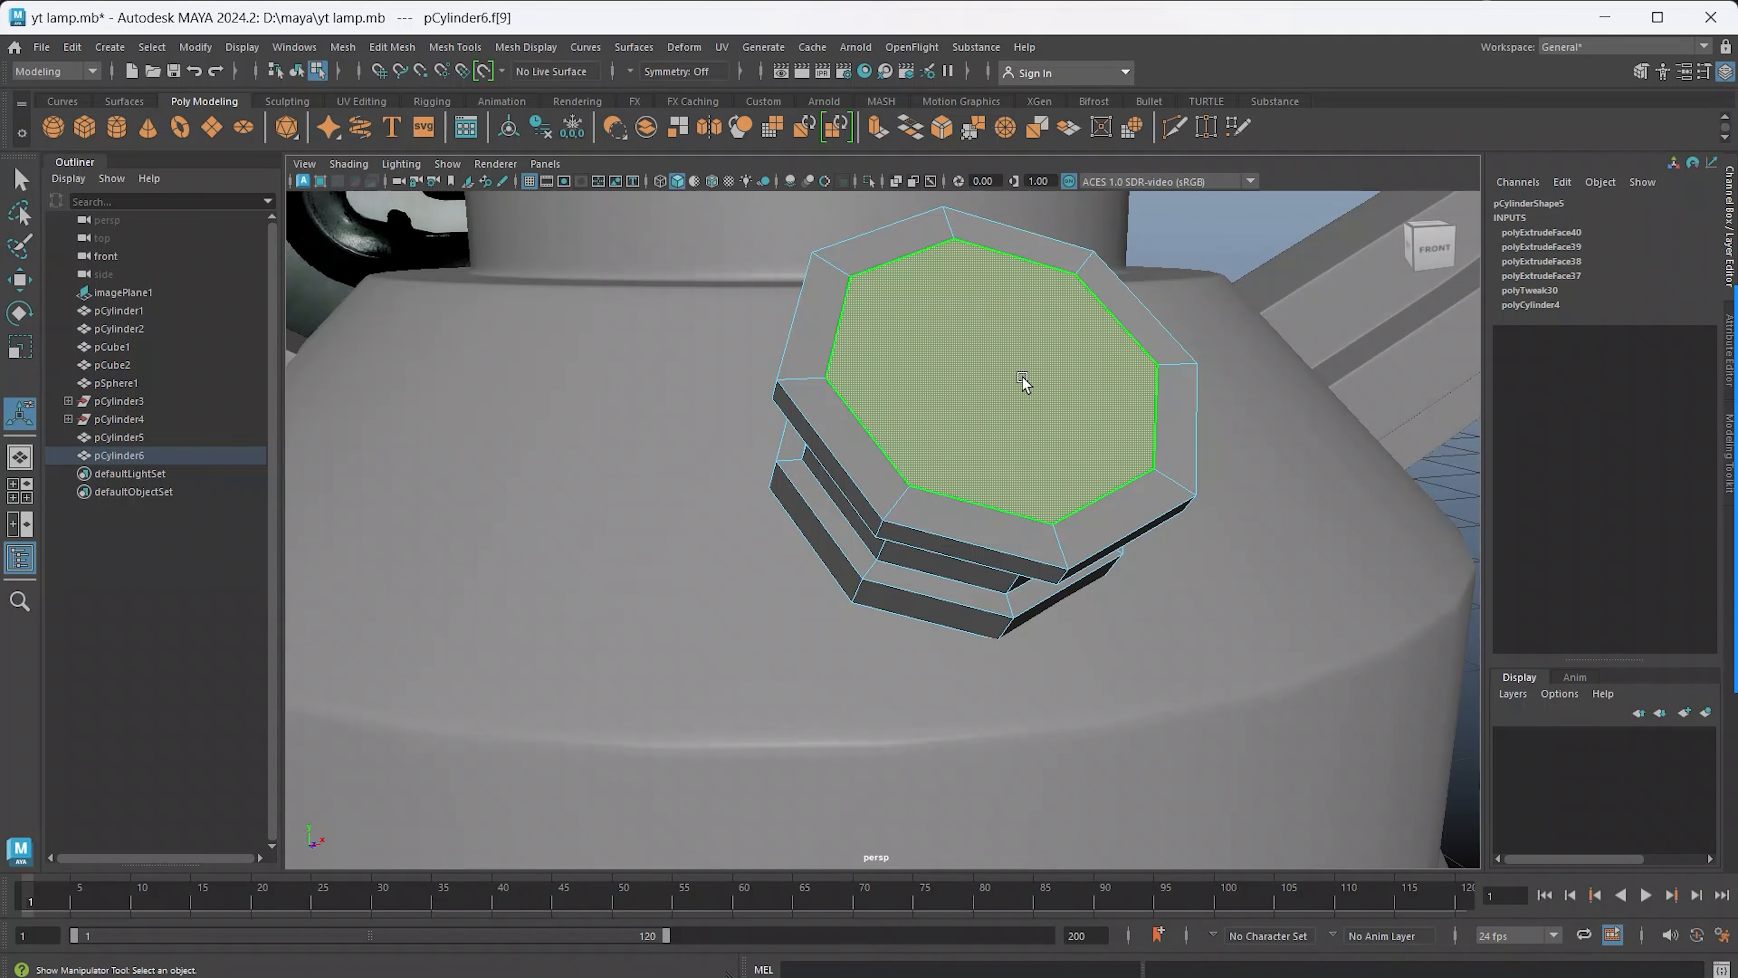
{"action": "key", "text": "w"}
{"action": "left_click", "coordinate": [1020, 336]}
{"action": "left_click_drag", "start_coordinate": [1020, 341], "coordinate": [1020, 348]}
{"action": "key", "text": "ctrl+e"}
{"action": "right_click_drag", "start_coordinate": [1203, 399], "coordinate": [1061, 466], "text": "alt"}
{"action": "left_click_drag", "start_coordinate": [1061, 465], "coordinate": [908, 496], "text": "alt"}
{"action": "right_click_drag", "start_coordinate": [909, 496], "coordinate": [990, 484], "text": "alt"}
{"action": "left_click_drag", "start_coordinate": [991, 485], "coordinate": [1070, 477], "text": "alt"}
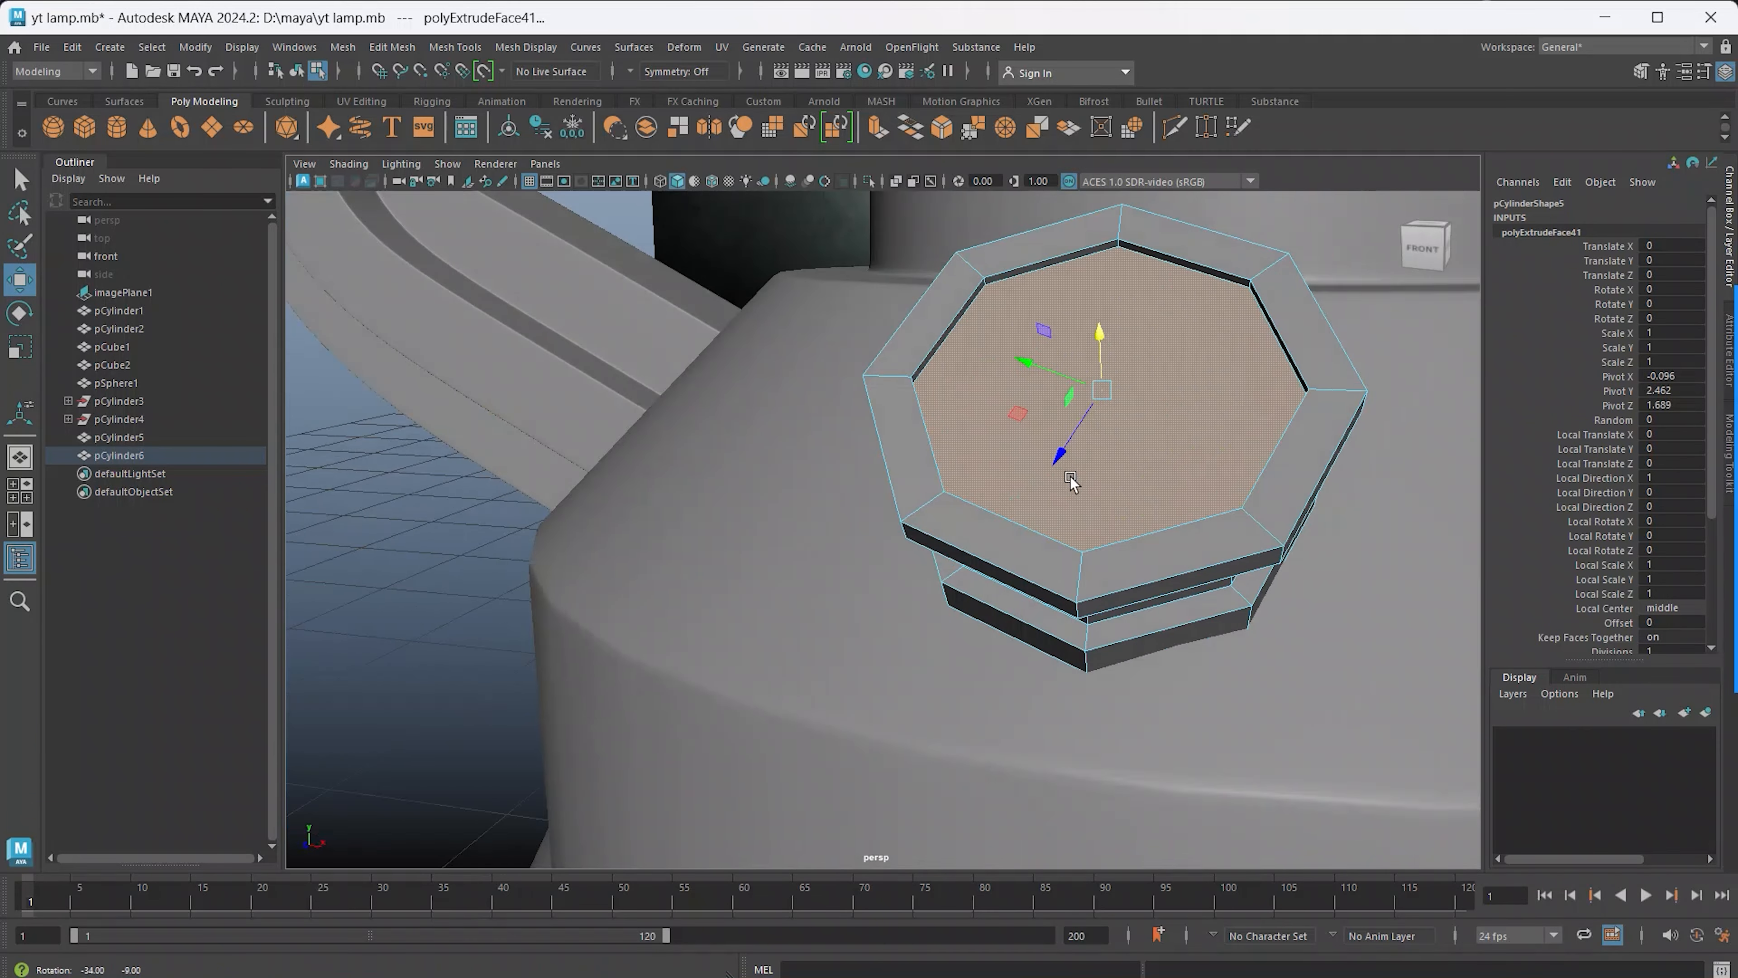
Leave face editing and isolate the filler cap from the rest of the lamp
{"action": "right_click_drag", "start_coordinate": [1095, 462], "coordinate": [1151, 437]}
{"action": "key", "text": "ctrl+1"}
{"action": "left_click_drag", "start_coordinate": [1191, 541], "coordinate": [1040, 527], "text": "alt"}
{"action": "middle_click_drag", "start_coordinate": [801, 666], "coordinate": [1058, 616], "text": "alt"}
{"action": "left_click_drag", "start_coordinate": [1058, 616], "coordinate": [1030, 643], "text": "alt"}
Inset the cap's flat back face with an offset extrusion and divide it with Multi-Cut edges between opposite corners
{"action": "right_click_drag", "start_coordinate": [994, 463], "coordinate": [991, 527]}
{"action": "left_click", "coordinate": [968, 608]}
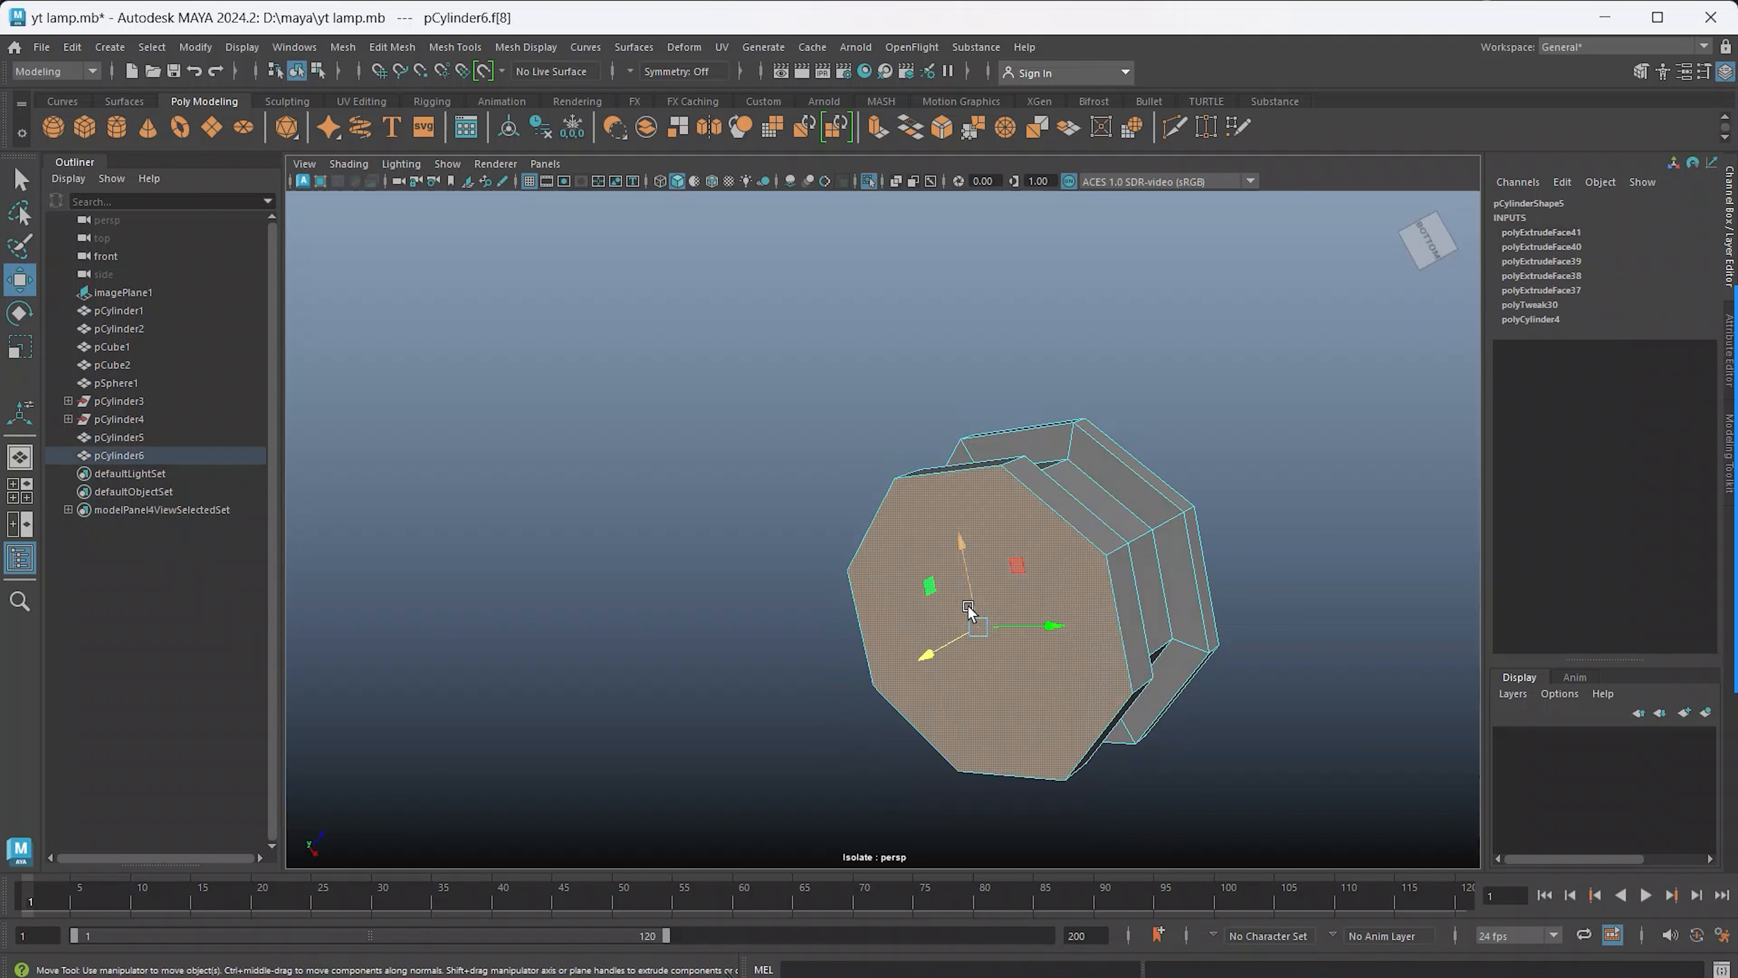
{"action": "key", "text": "ctrl+e"}
{"action": "left_click_drag", "start_coordinate": [1345, 634], "coordinate": [1326, 634]}
{"action": "left_click", "coordinate": [1295, 473]}
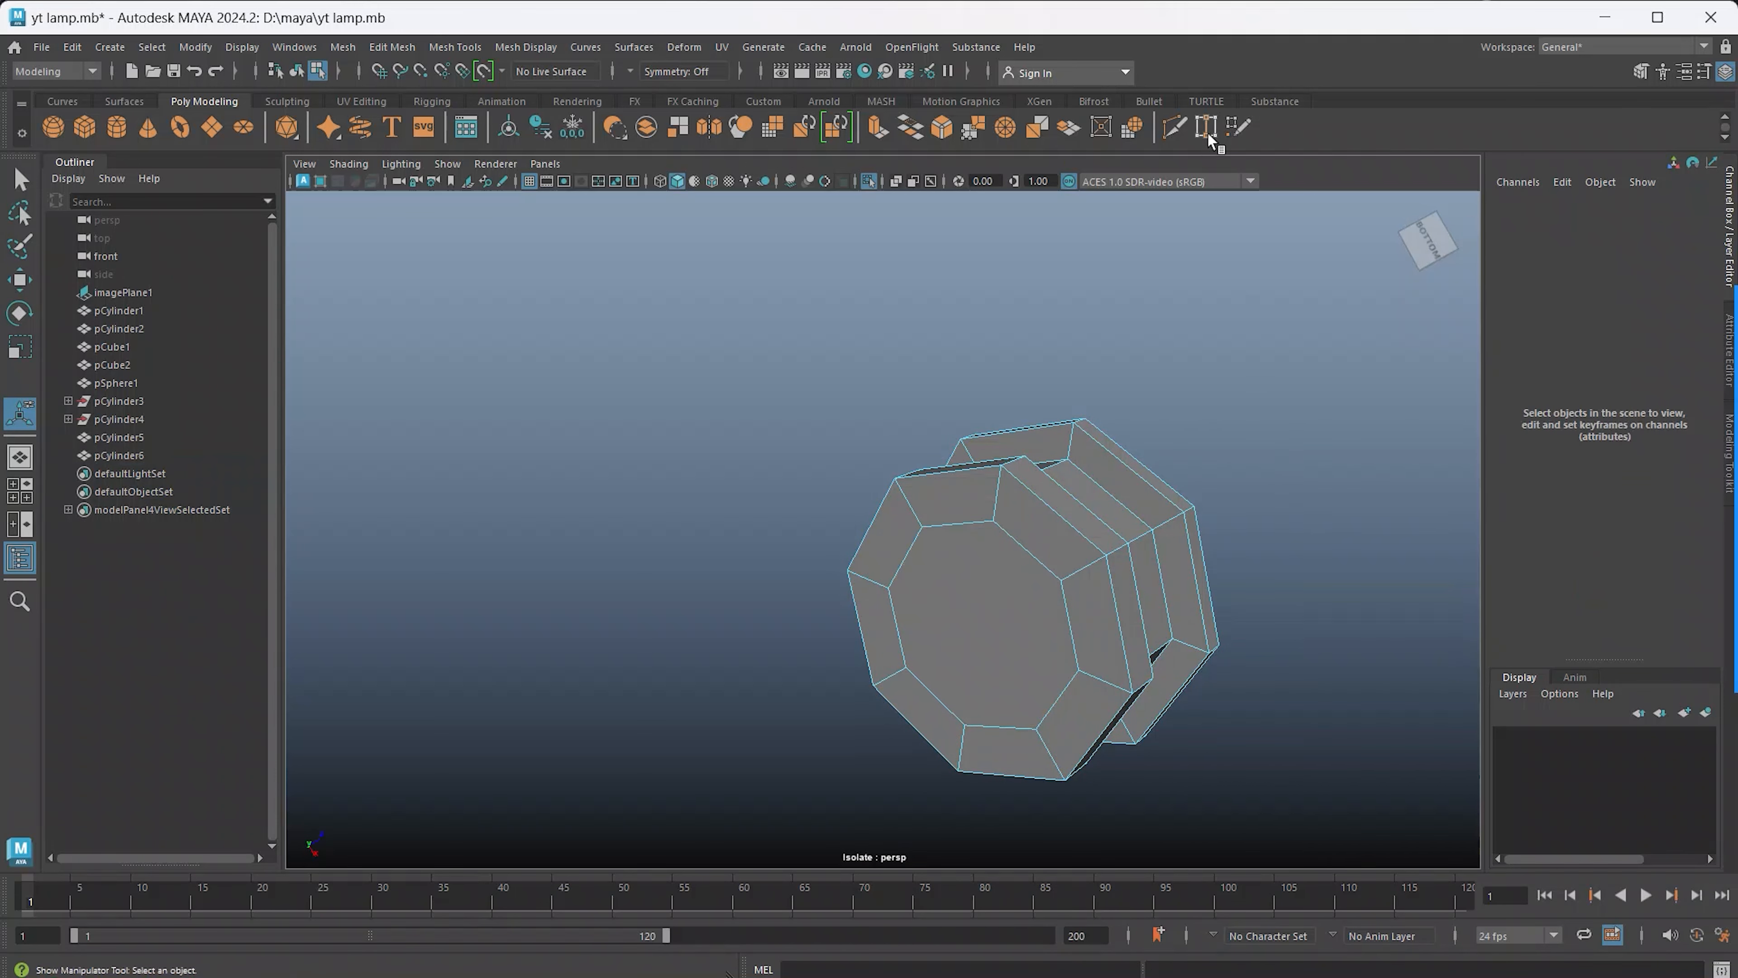
{"action": "left_click", "coordinate": [1173, 127]}
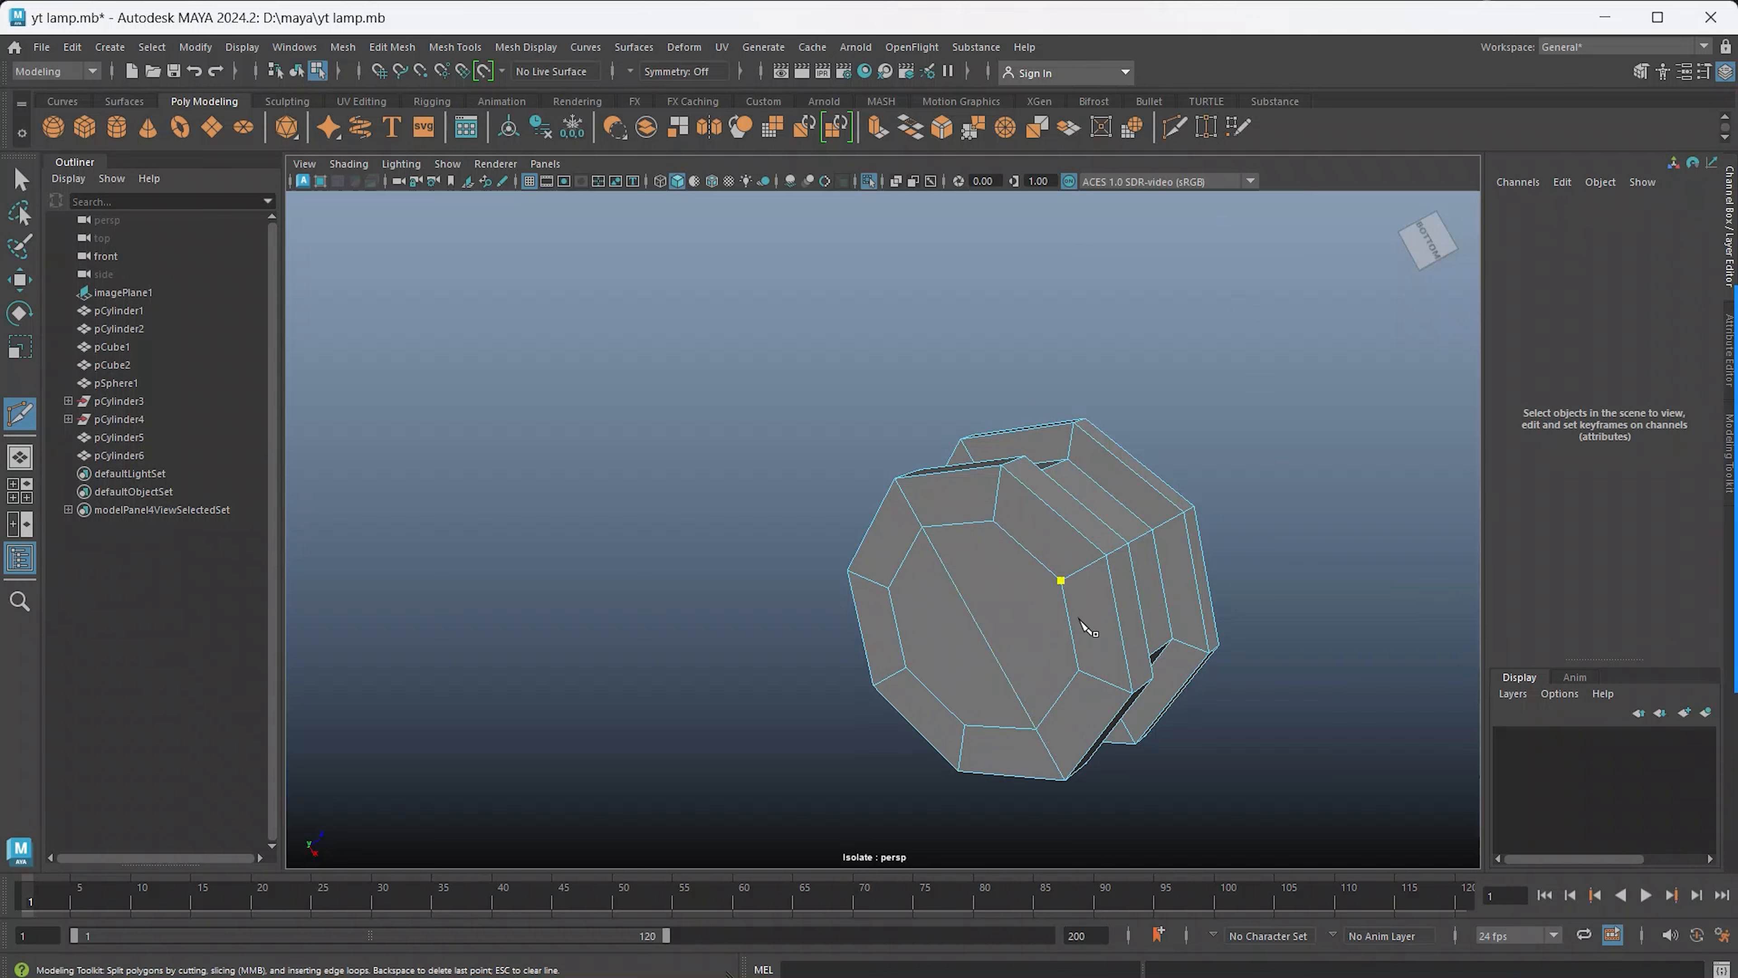
{"action": "key", "text": "q"}
Inset the recessed front face with an offset extrusion and divide it with crossing Multi-Cut edges between opposite corners
{"action": "left_click_drag", "start_coordinate": [1118, 609], "coordinate": [910, 515], "text": "alt"}
{"action": "left_click", "coordinate": [910, 515]}
{"action": "right_click_drag", "start_coordinate": [907, 506], "coordinate": [912, 458], "text": "shift"}
{"action": "left_click_drag", "start_coordinate": [1325, 636], "coordinate": [1339, 632]}
{"action": "left_click", "coordinate": [1231, 556]}
{"action": "left_click_drag", "start_coordinate": [996, 518], "coordinate": [955, 526], "text": "alt"}
{"action": "left_click", "coordinate": [1180, 137]}
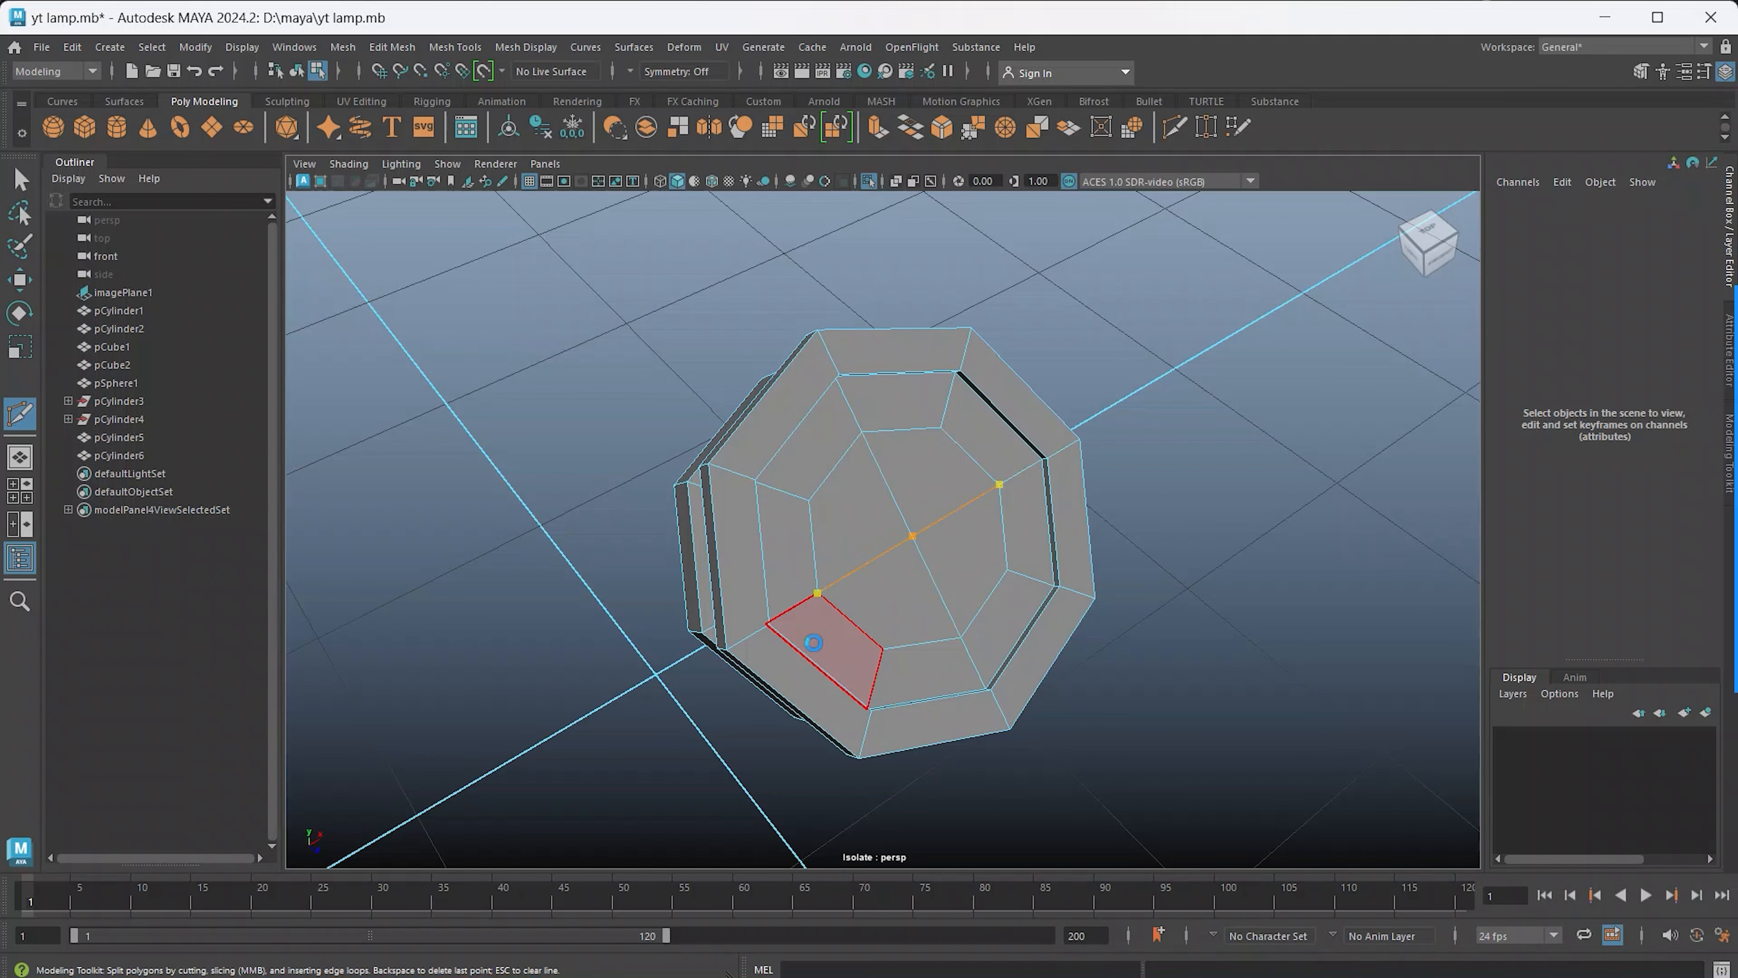
{"action": "key", "text": "q"}
Bevel the edge loops around the cap's rim, neck and front recess to hold their shape when smoothed
{"action": "left_click_drag", "start_coordinate": [787, 446], "coordinate": [827, 470], "text": "alt"}
{"action": "left_click", "coordinate": [769, 469]}
{"action": "double_click", "coordinate": [827, 560]}
{"action": "double_click", "coordinate": [826, 618], "text": "shift"}
{"action": "double_click", "coordinate": [747, 691], "text": "shift"}
{"action": "double_click", "coordinate": [705, 723], "text": "shift"}
{"action": "left_click_drag", "start_coordinate": [883, 547], "coordinate": [584, 477], "text": "alt"}
{"action": "scroll", "coordinate": [762, 439], "scroll_direction": "up", "scroll_amount": 5}
{"action": "left_click", "coordinate": [761, 312], "text": "shift"}
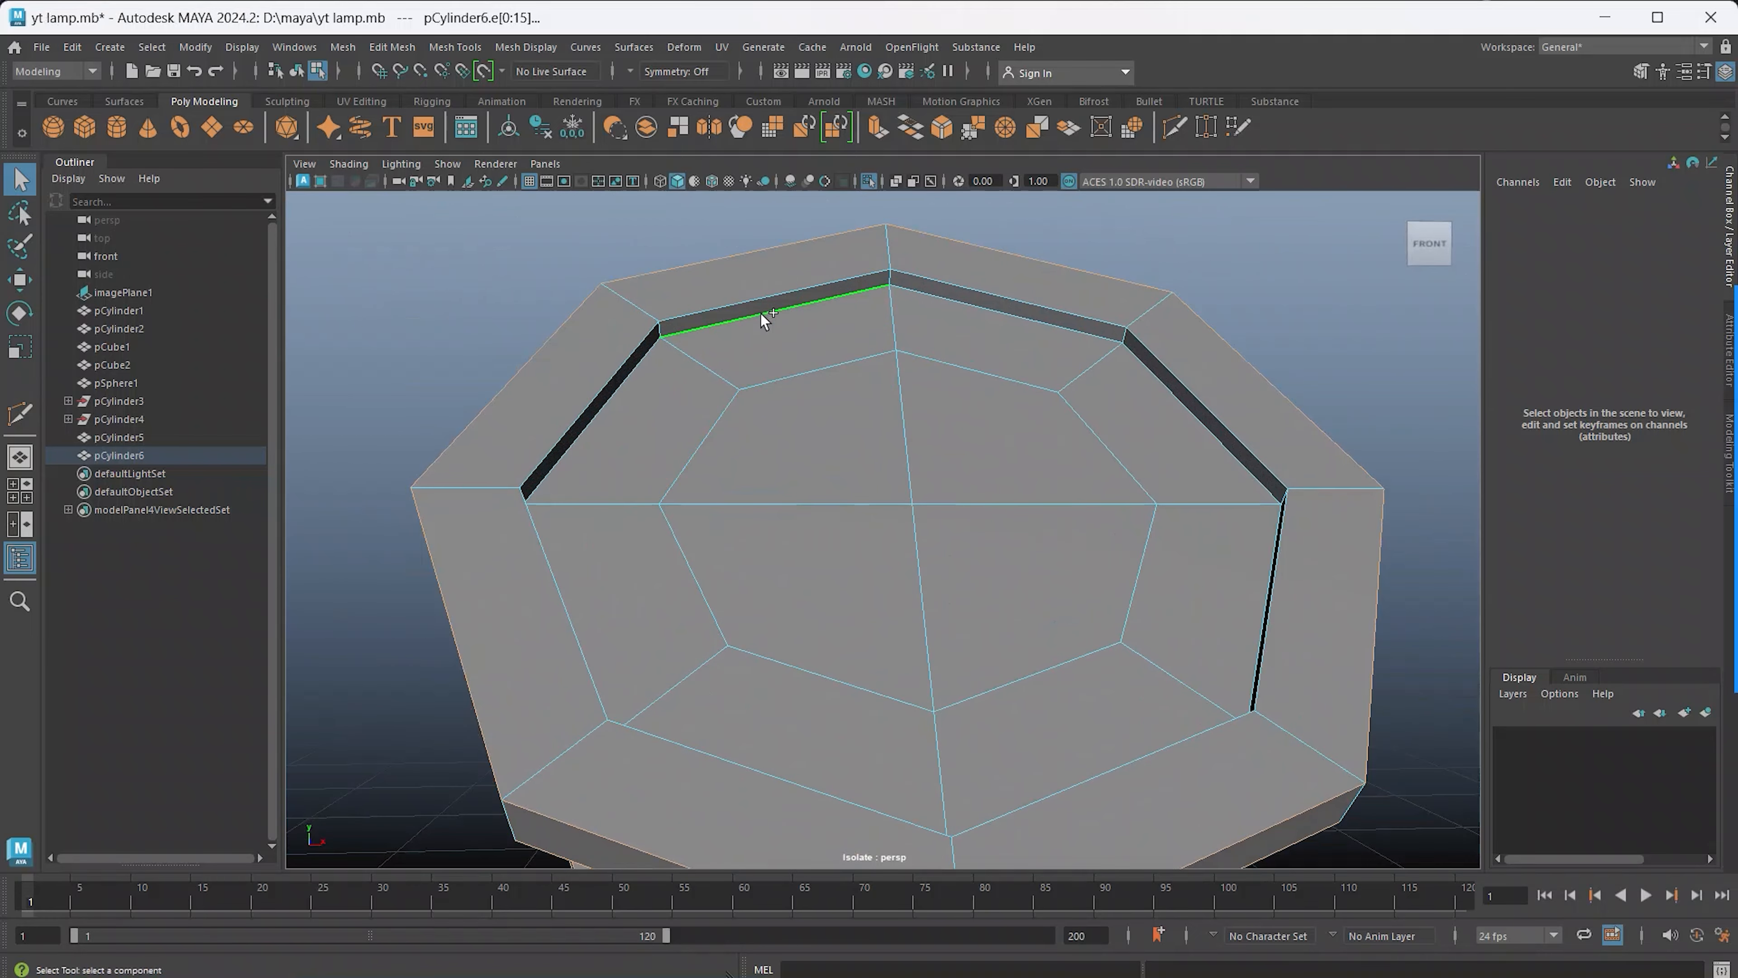
{"action": "left_click", "coordinate": [759, 303], "text": "shift"}
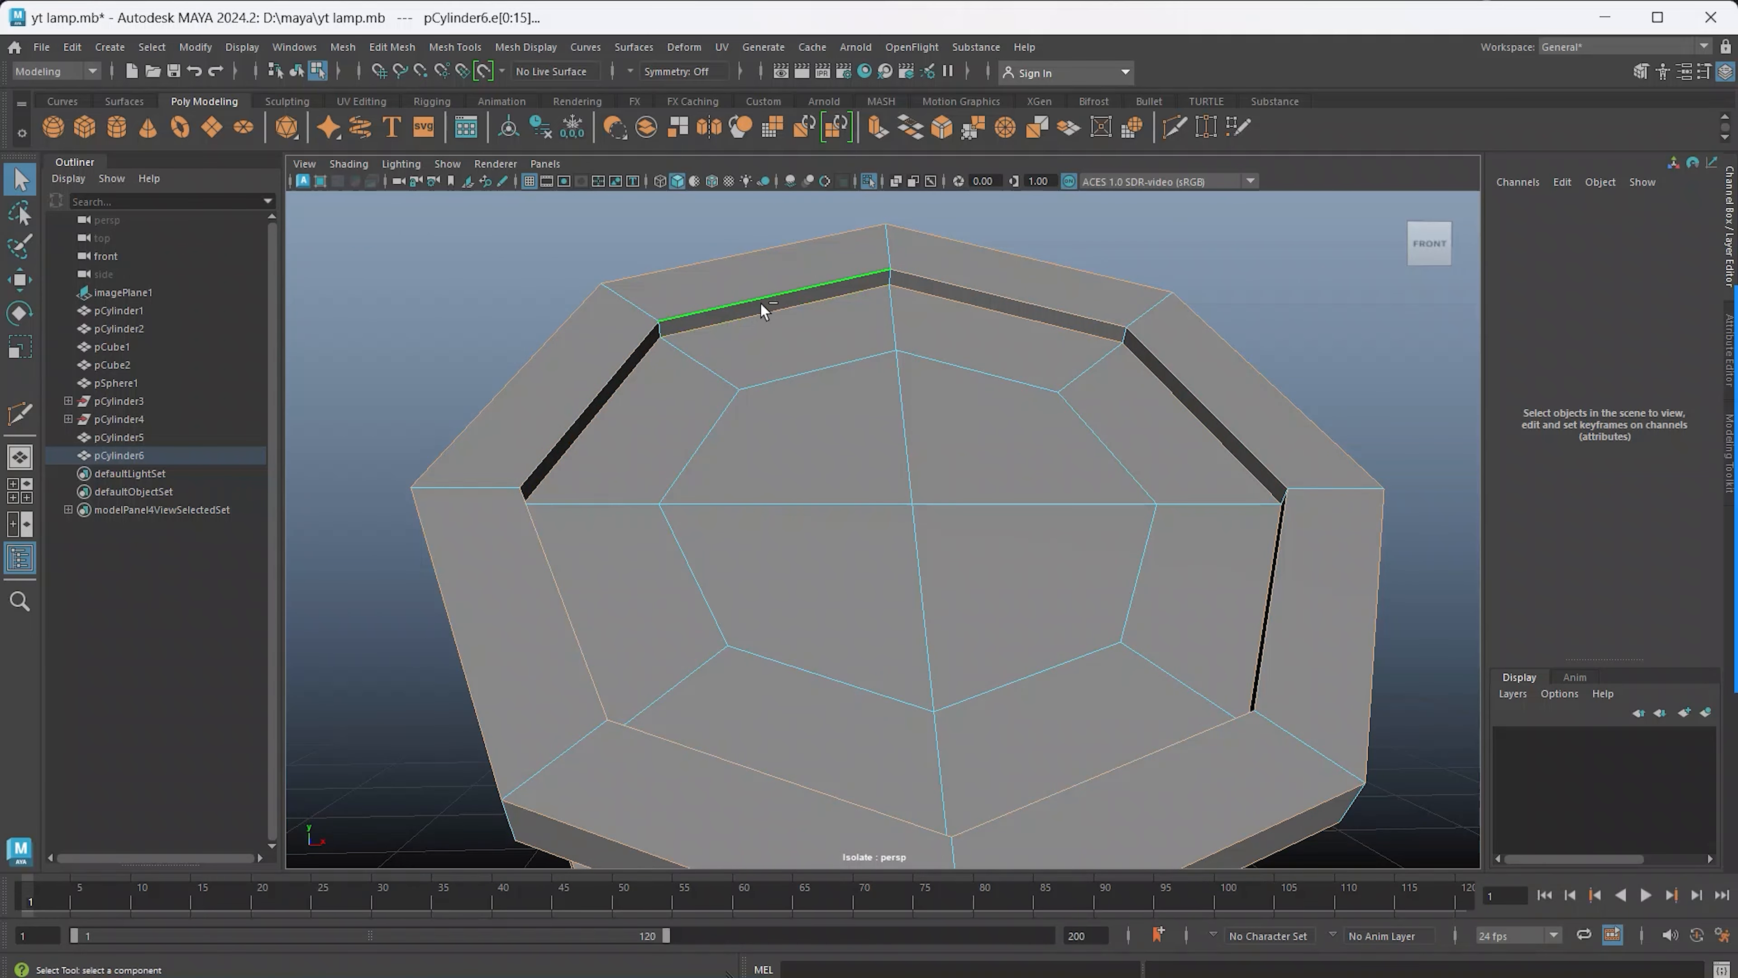
{"action": "left_click", "coordinate": [950, 130]}
{"action": "left_click", "coordinate": [1401, 680]}
{"action": "left_click_drag", "start_coordinate": [1329, 607], "coordinate": [1342, 618]}
Return to object mode, turn on the smooth preview for the filler cap and end its isolation
{"action": "right_click_drag", "start_coordinate": [1220, 438], "coordinate": [1280, 388]}
{"action": "key", "text": "3"}
{"action": "left_click", "coordinate": [1321, 342]}
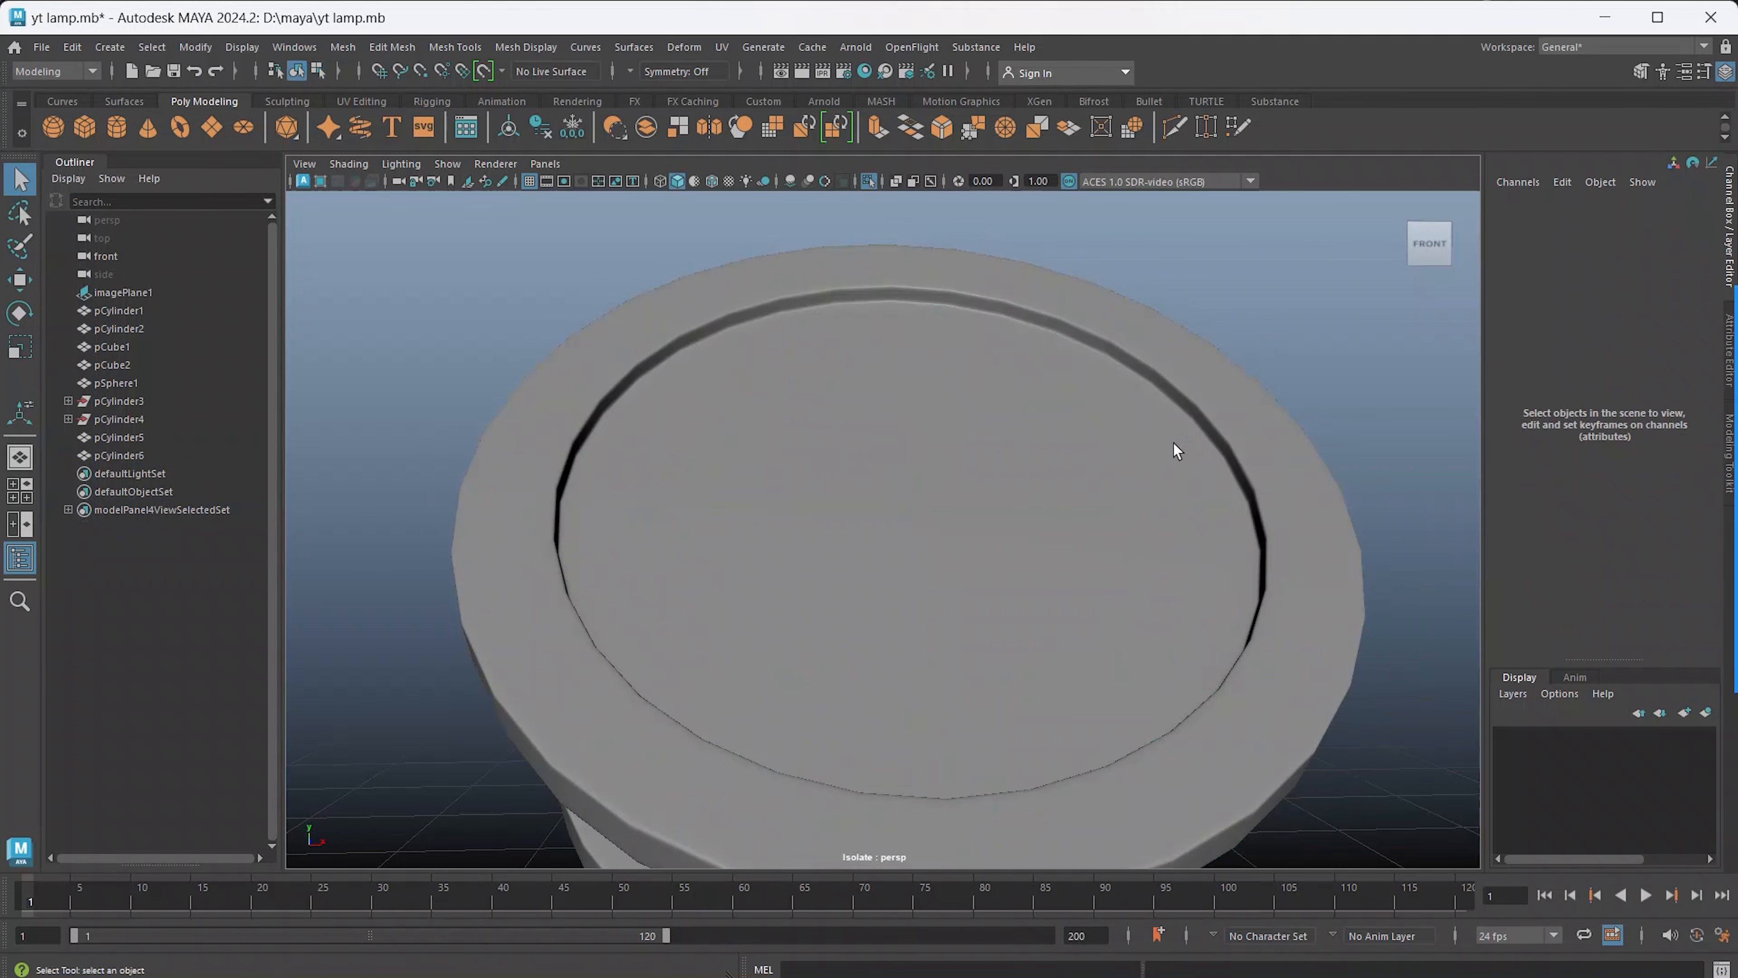
{"action": "scroll", "coordinate": [1013, 534], "scroll_direction": "down", "scroll_amount": 10}
{"action": "left_click_drag", "start_coordinate": [925, 604], "coordinate": [1042, 687], "text": "alt"}
{"action": "key", "text": "ctrl+1"}
Examine the whole lamp model against the reference image in the front view, including the glass globe and its wire guard
{"action": "key", "text": "space"}
{"action": "key", "text": "space"}
{"action": "middle_click_drag", "start_coordinate": [802, 594], "coordinate": [812, 693], "text": "alt"}
{"action": "scroll", "coordinate": [868, 615], "scroll_direction": "up", "scroll_amount": 2}
{"action": "scroll", "coordinate": [868, 608], "scroll_direction": "up", "scroll_amount": 3}
{"action": "middle_click_drag", "start_coordinate": [918, 501], "coordinate": [915, 572], "text": "alt"}
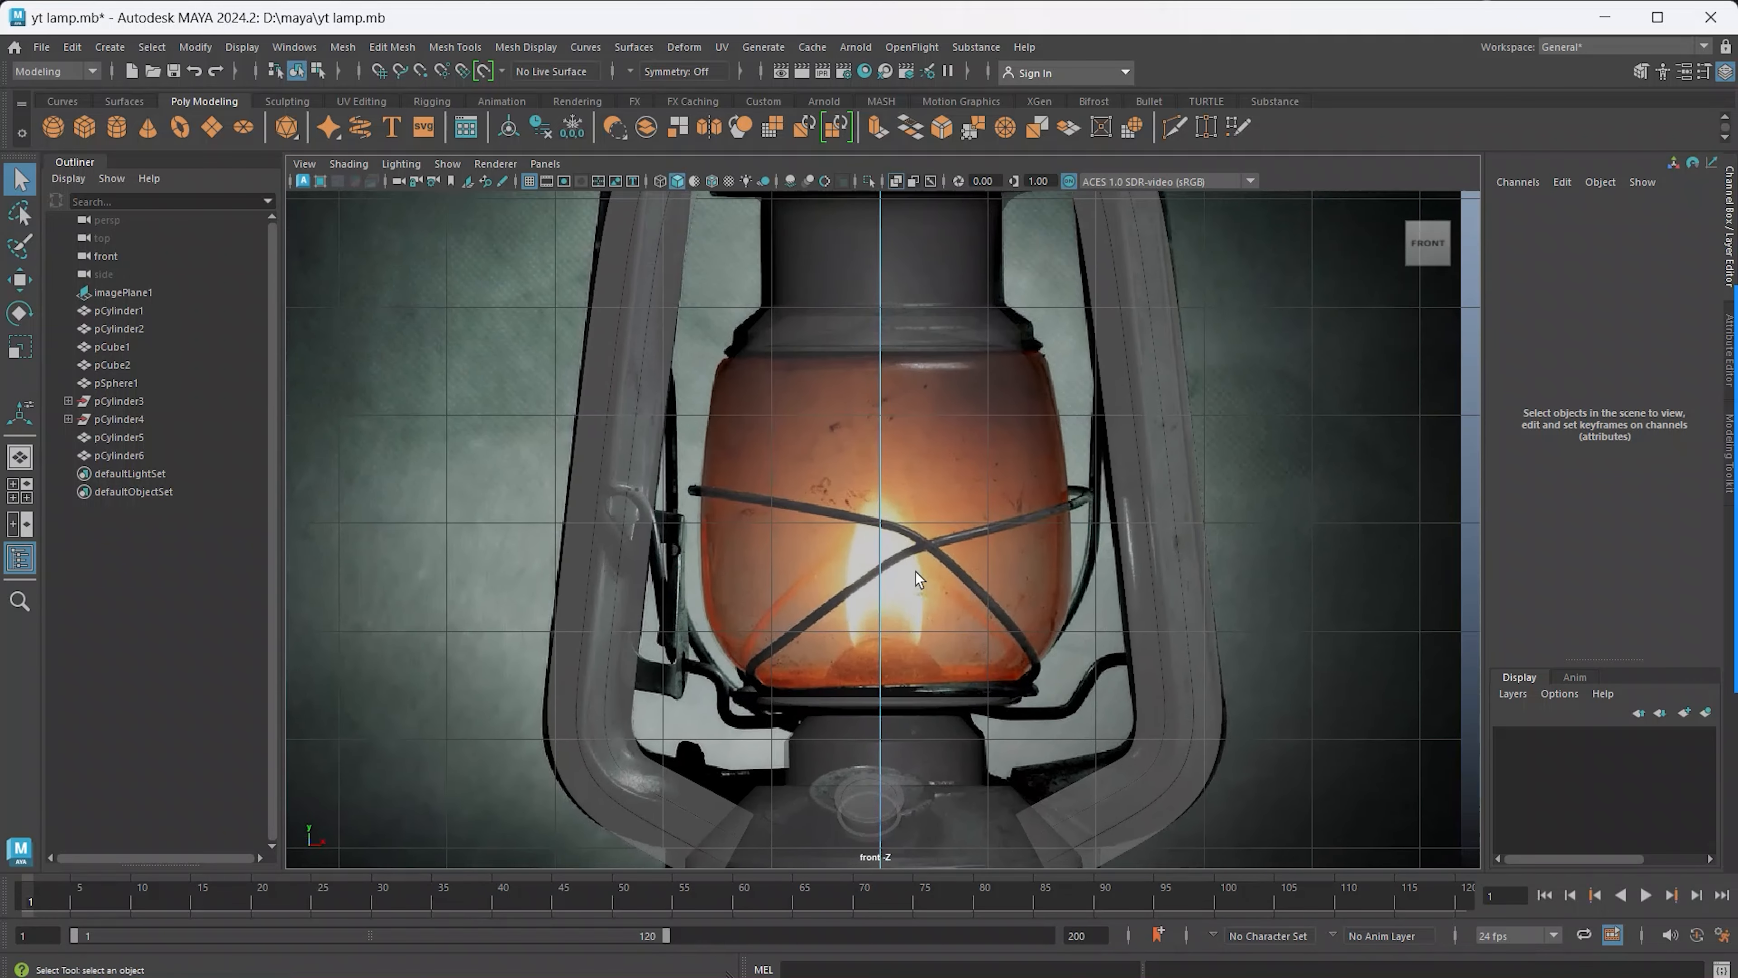
{"action": "scroll", "coordinate": [902, 579], "scroll_direction": "up", "scroll_amount": 2}
{"action": "scroll", "coordinate": [855, 450], "scroll_direction": "down", "scroll_amount": 5}
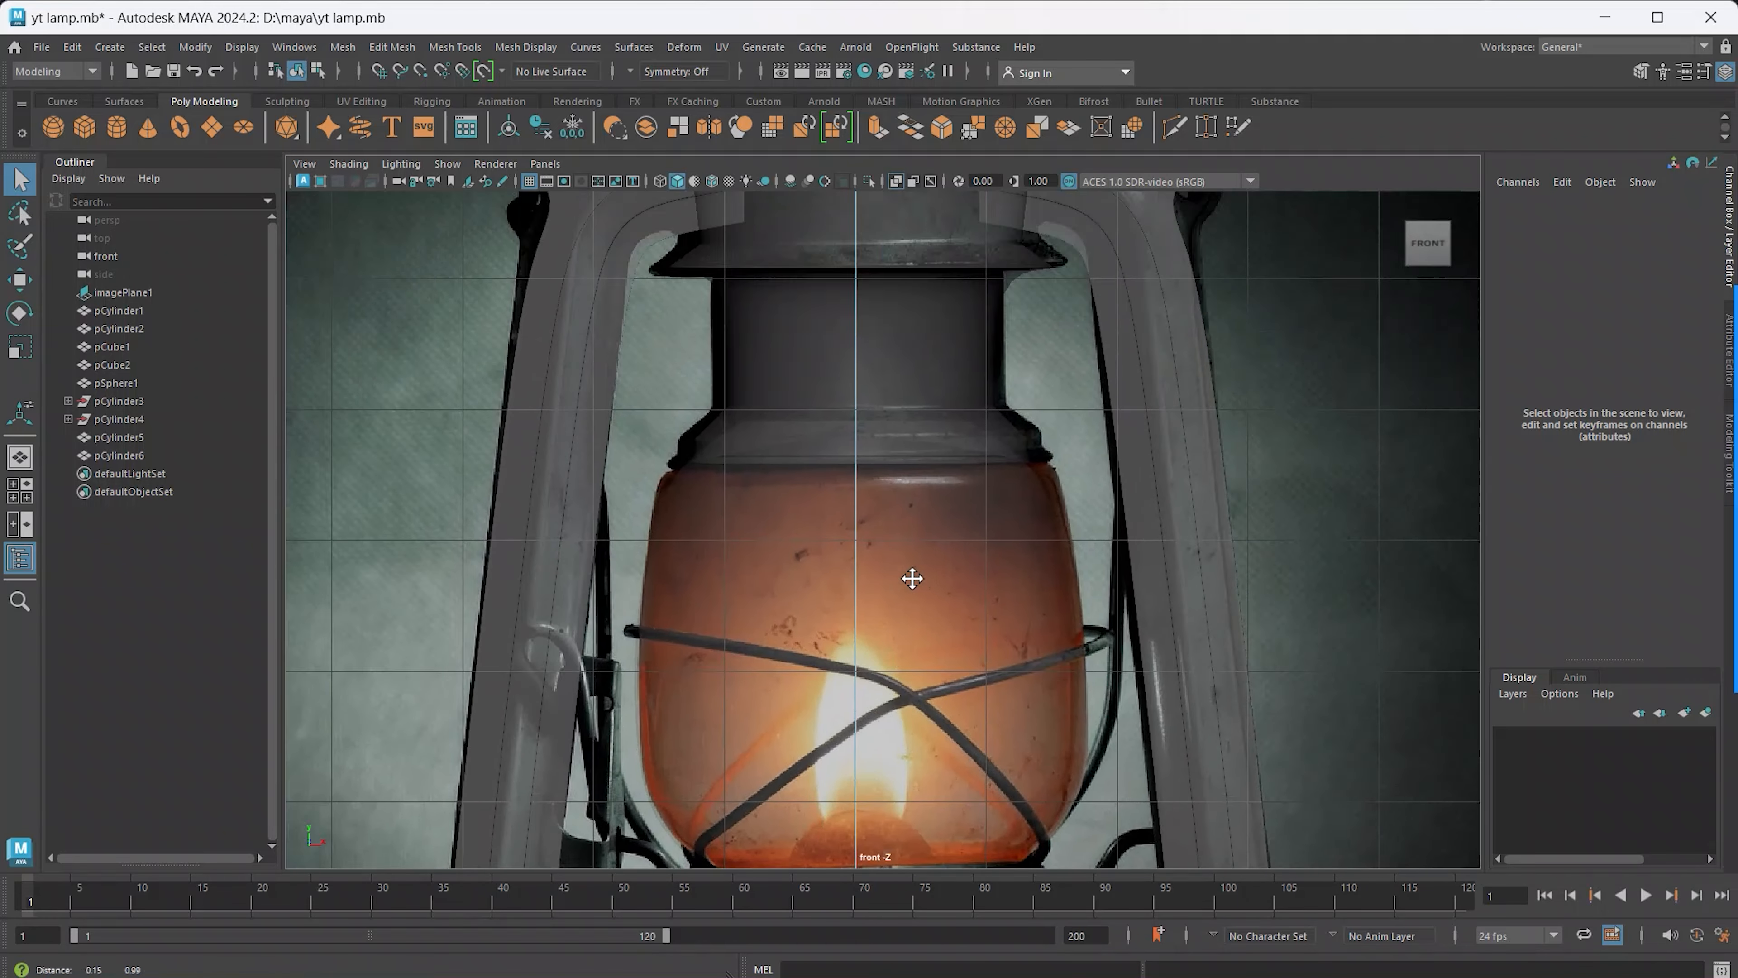
{"action": "scroll", "coordinate": [951, 608], "scroll_direction": "down", "scroll_amount": 2}
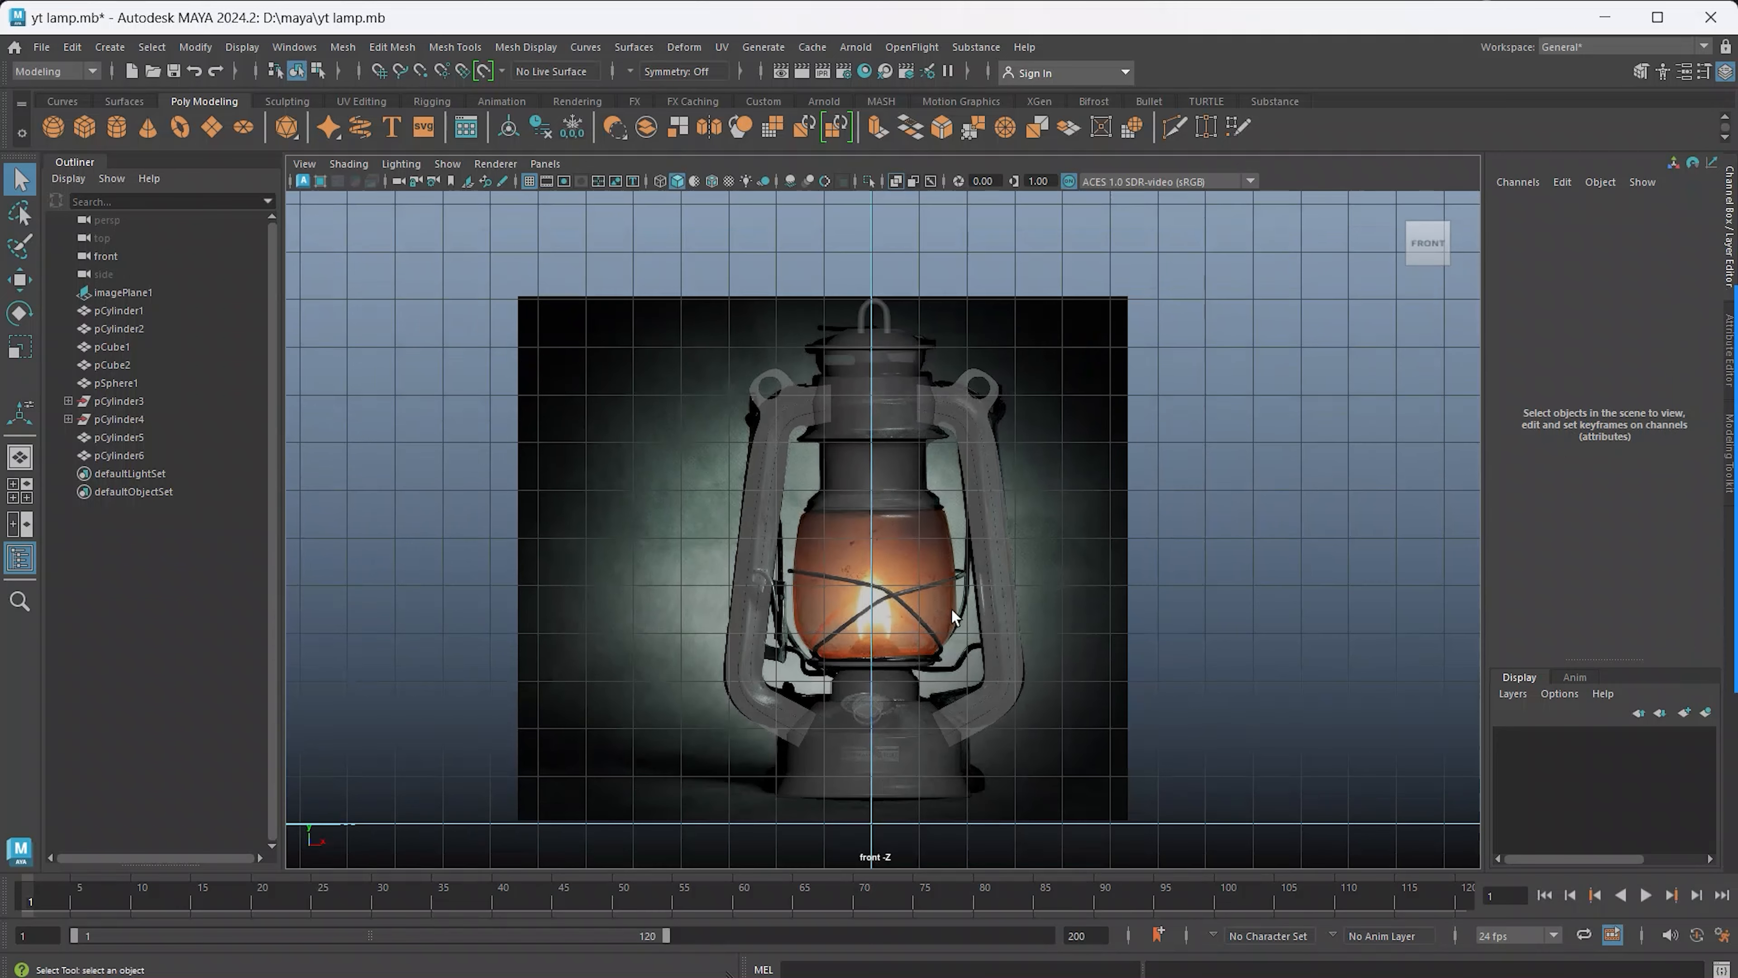